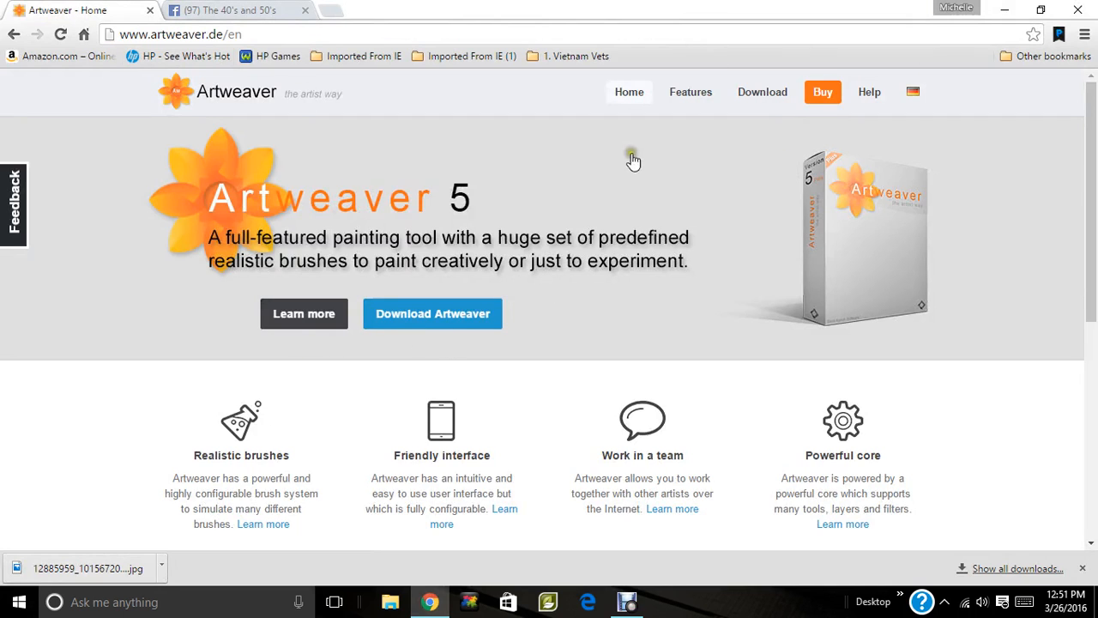
Look over the Artweaver website's home page and open its Download page.
click(630, 100)
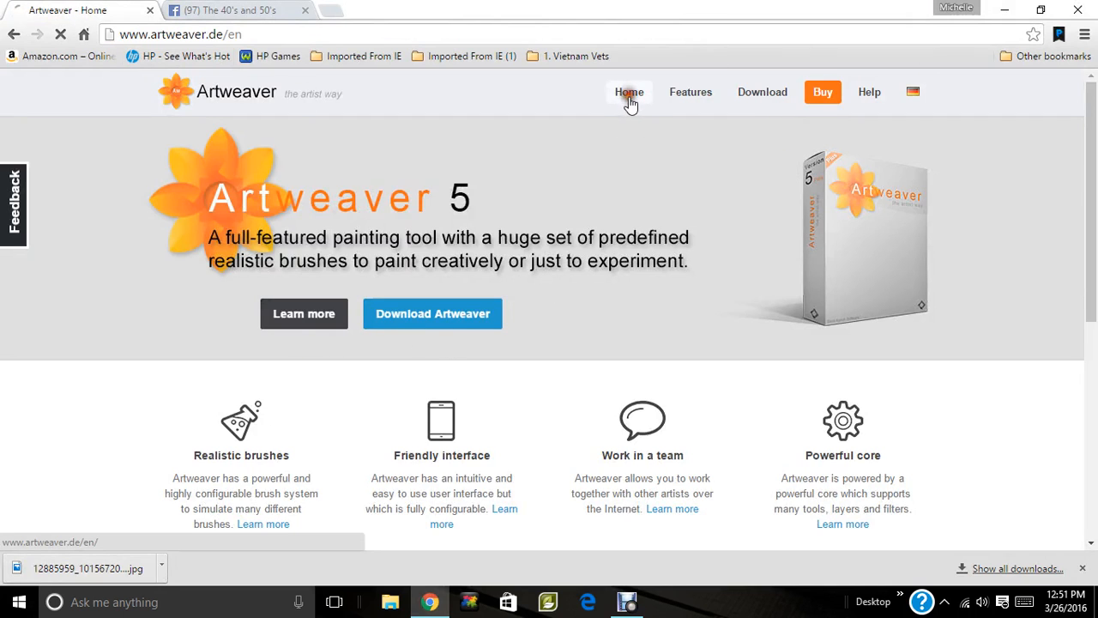
scroll(538, 230, down, 4)
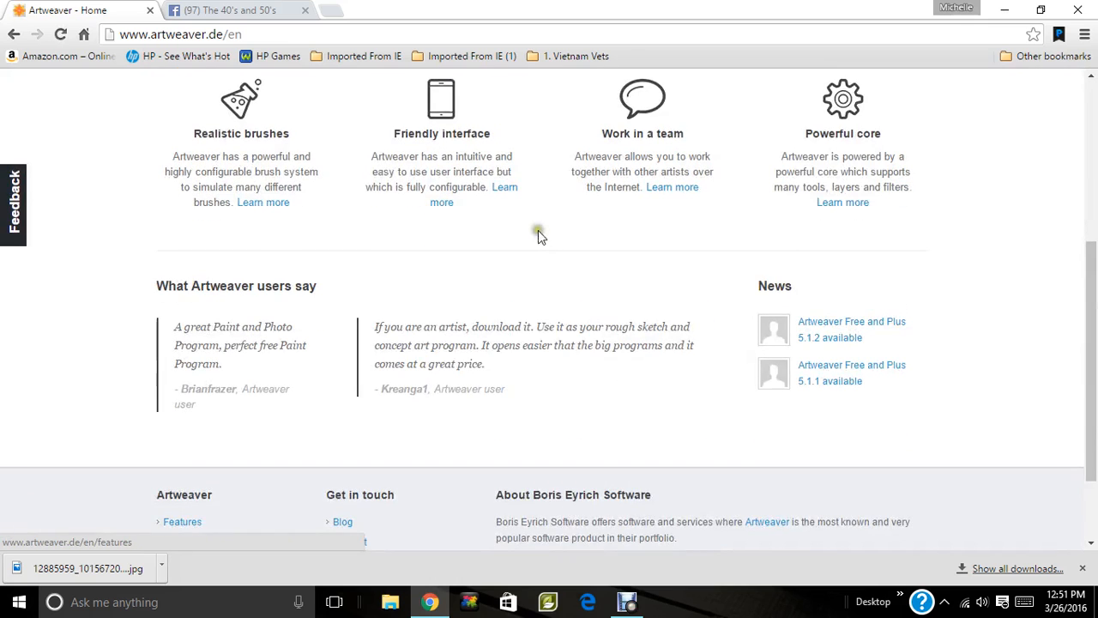
scroll(583, 238, up, 4)
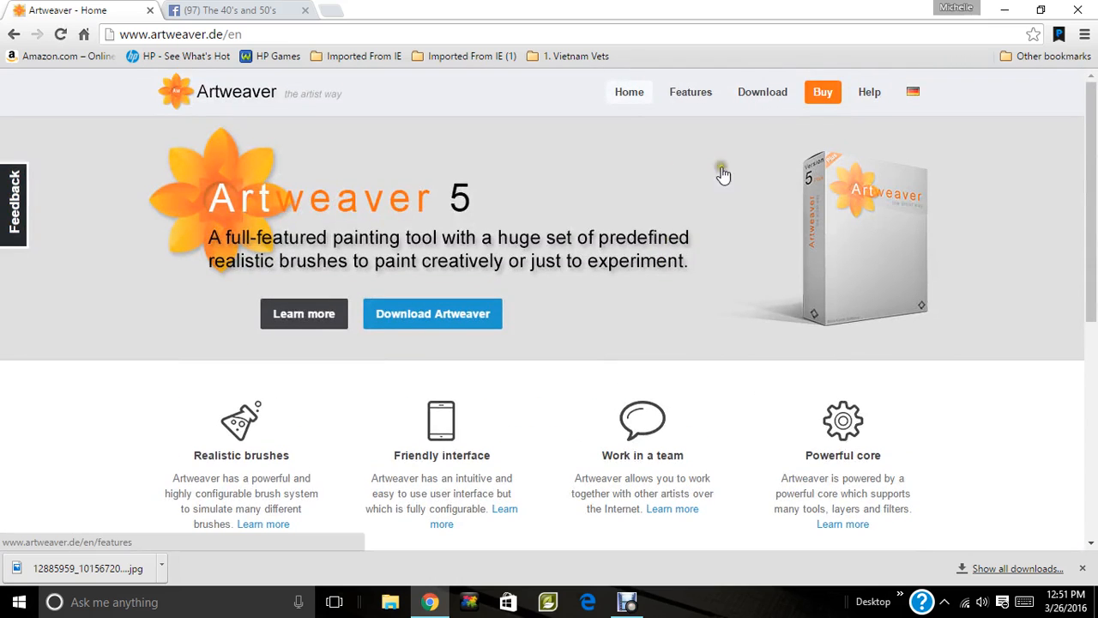
click(762, 94)
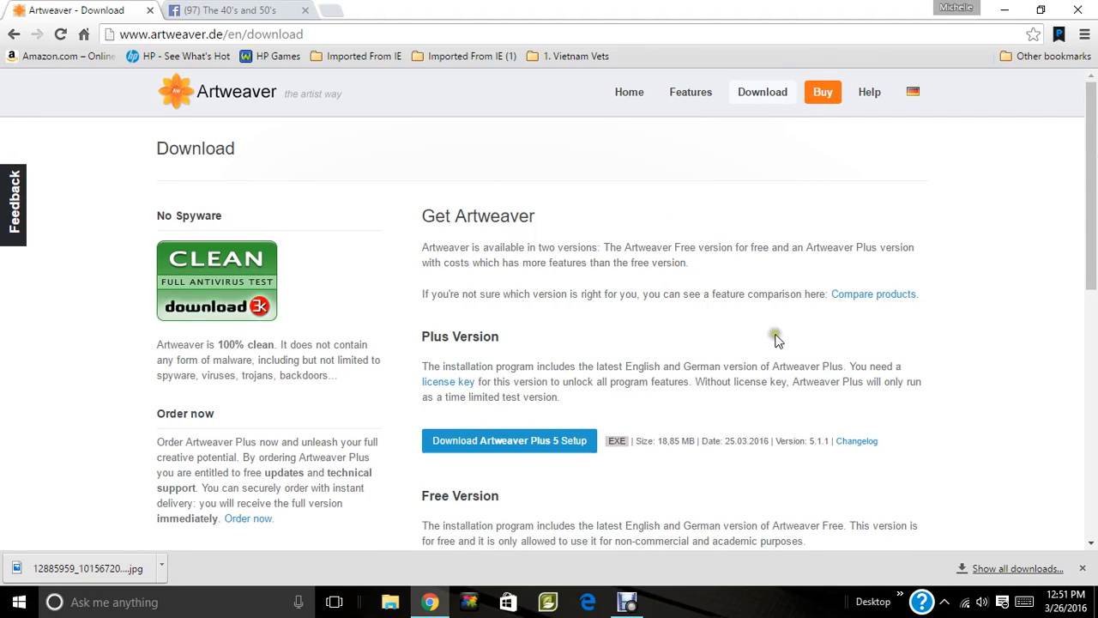
Follow the Plus version's license key link and open the purchase order form for Artweaver Plus.
click(445, 384)
scroll(760, 417, down, 4)
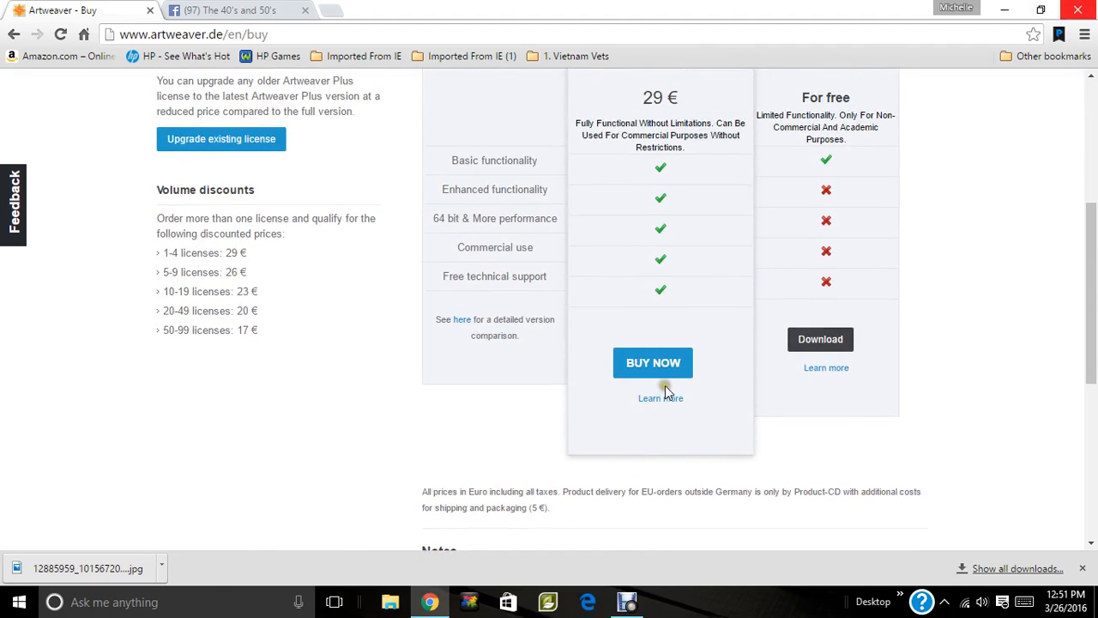
click(648, 362)
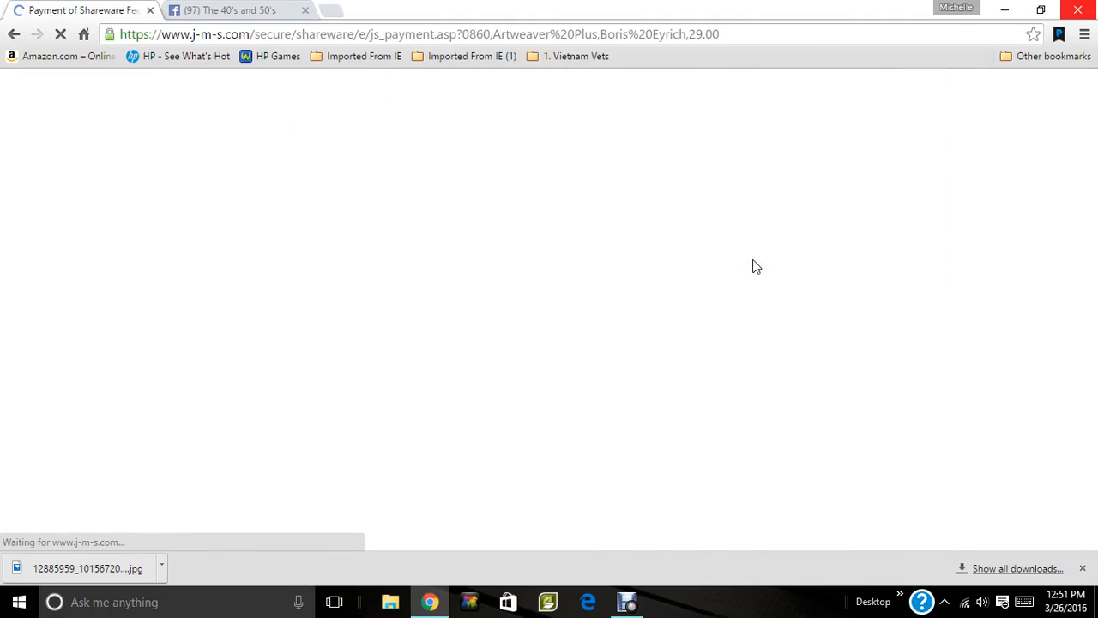
Review the Artweaver Plus order form and set its payment currency to US-Dollar.
scroll(274, 502, down, 3)
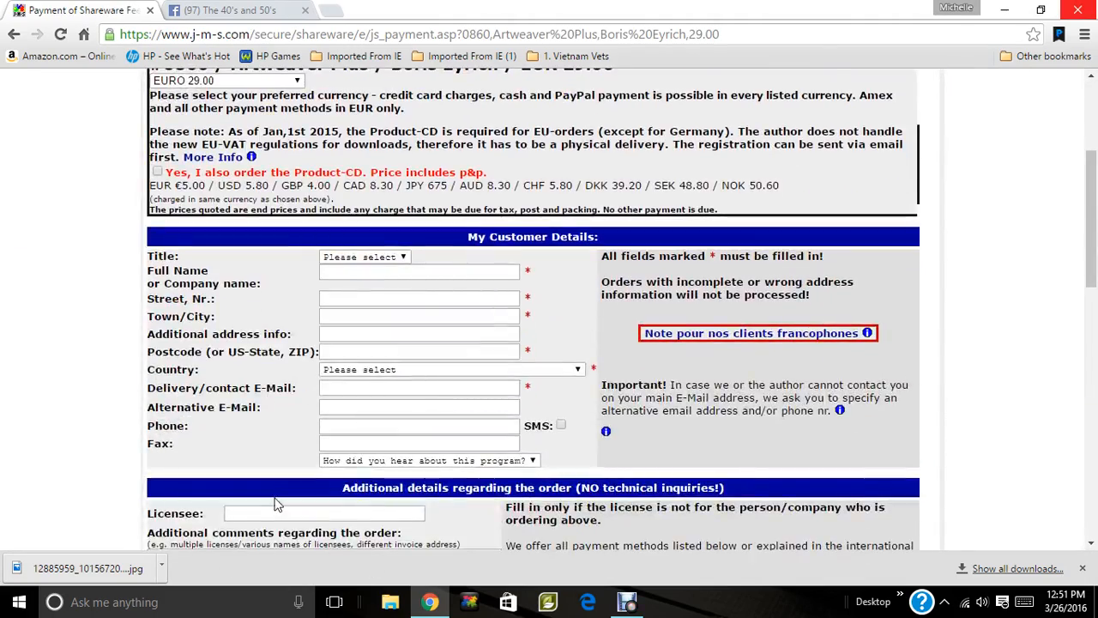
scroll(274, 505, up, 3)
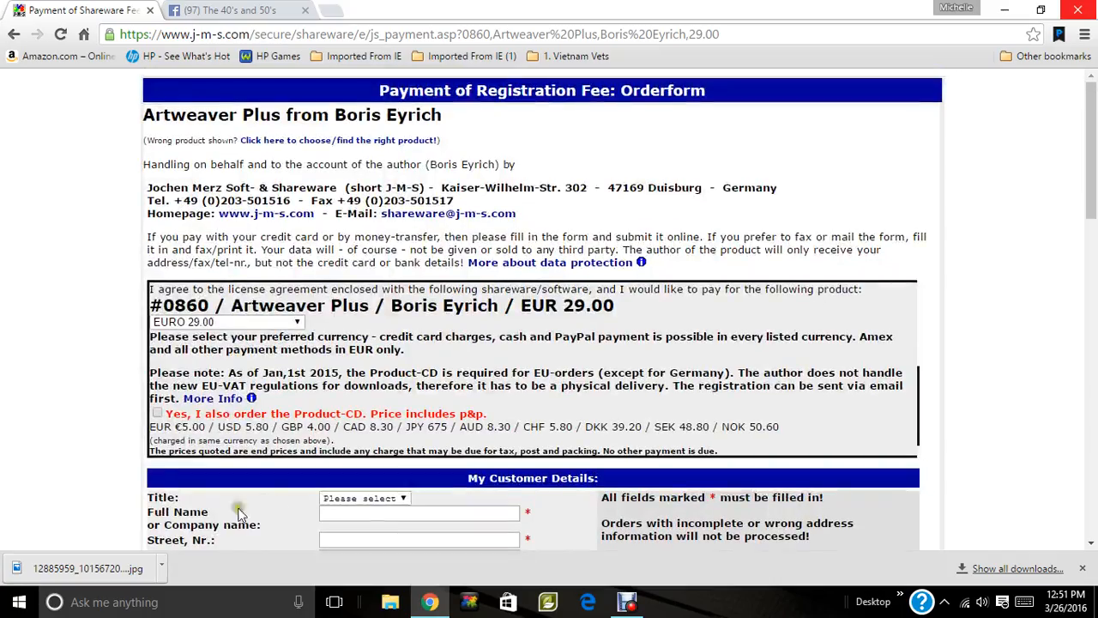
click(292, 323)
click(192, 350)
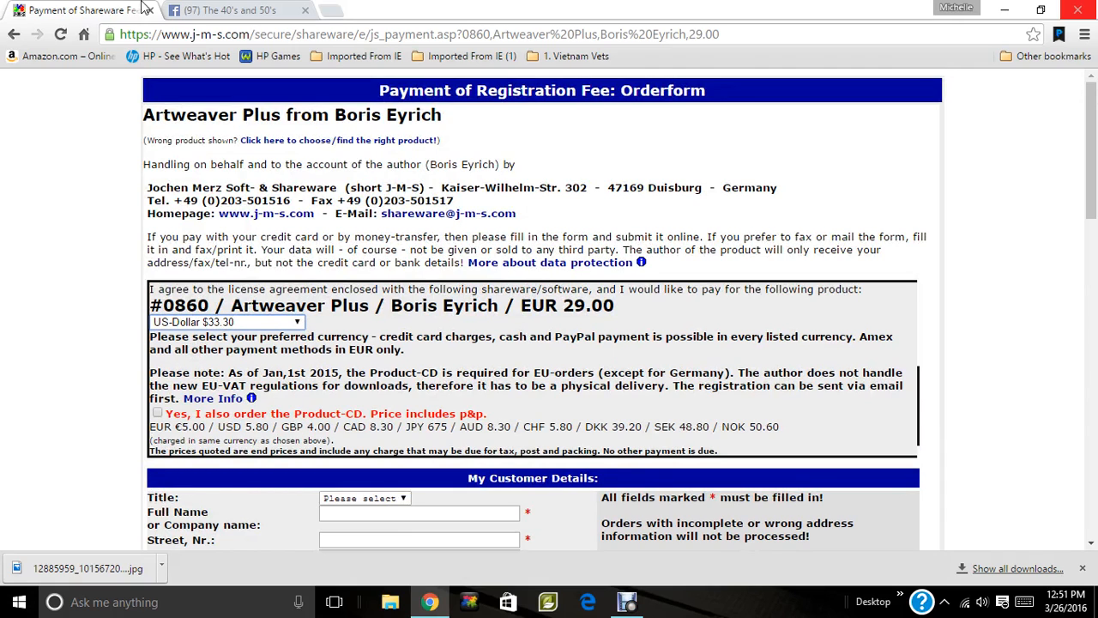
Return to the Buy page and compare the features of Artweaver Plus and Artweaver Free.
click(13, 35)
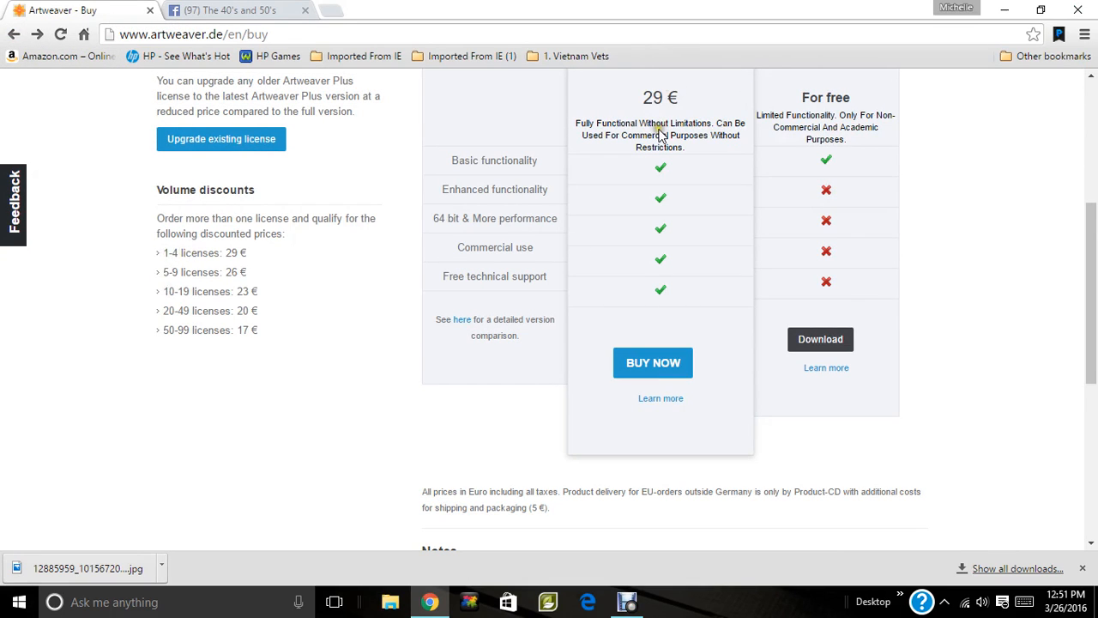
scroll(306, 282, down, 1)
scroll(2, 124, up, 5)
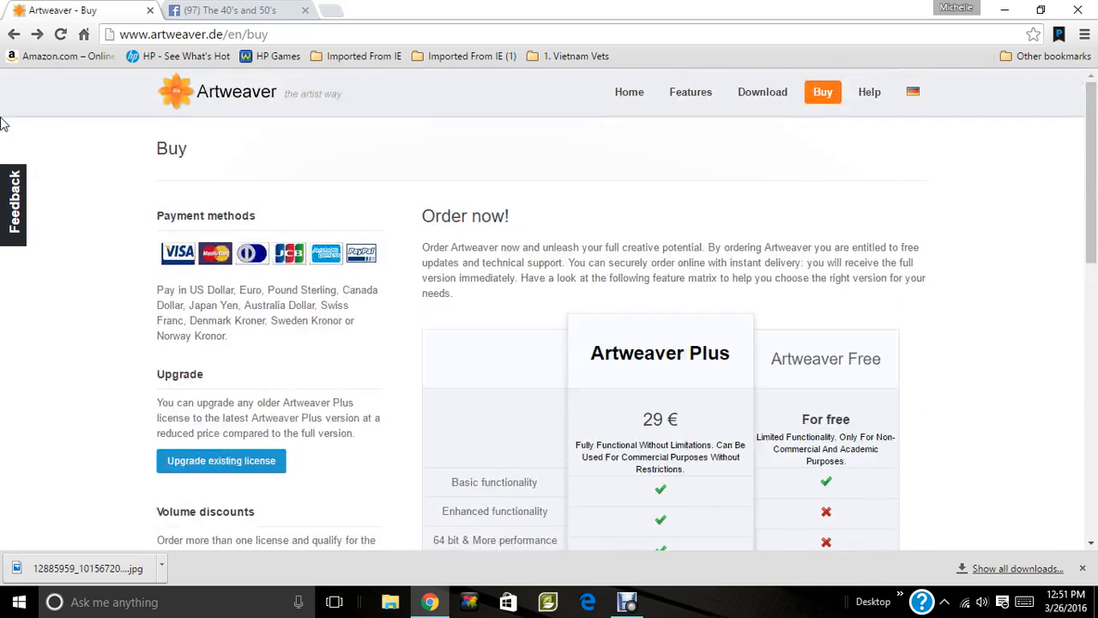
scroll(872, 289, down, 5)
scroll(858, 289, up, 3)
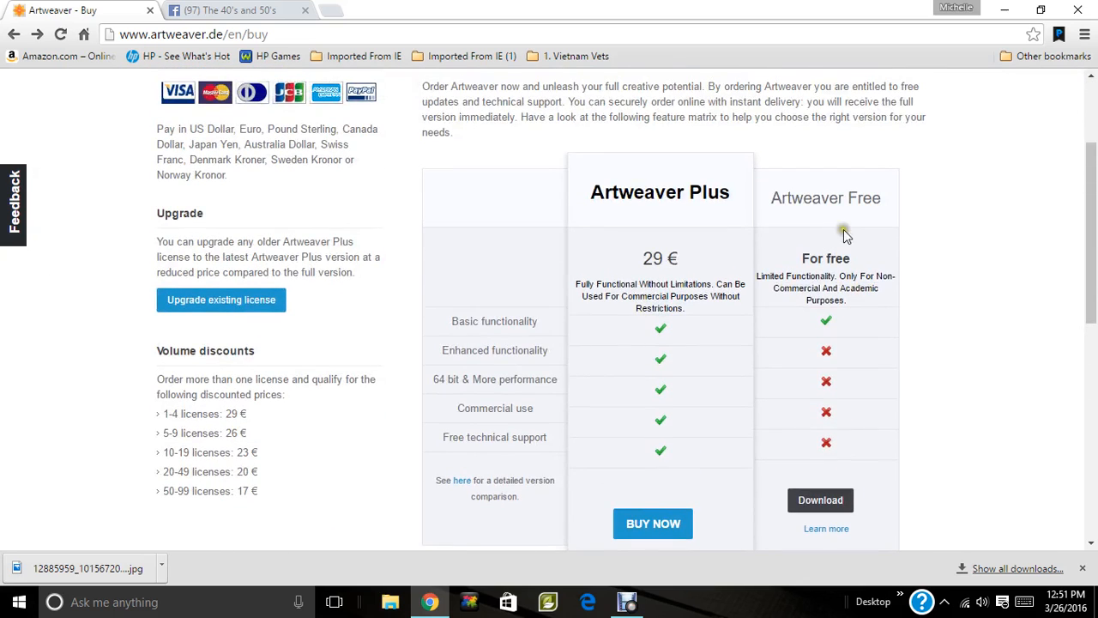
Go back to the Download page and review the Plus and Free version downloads and the system requirements.
click(23, 41)
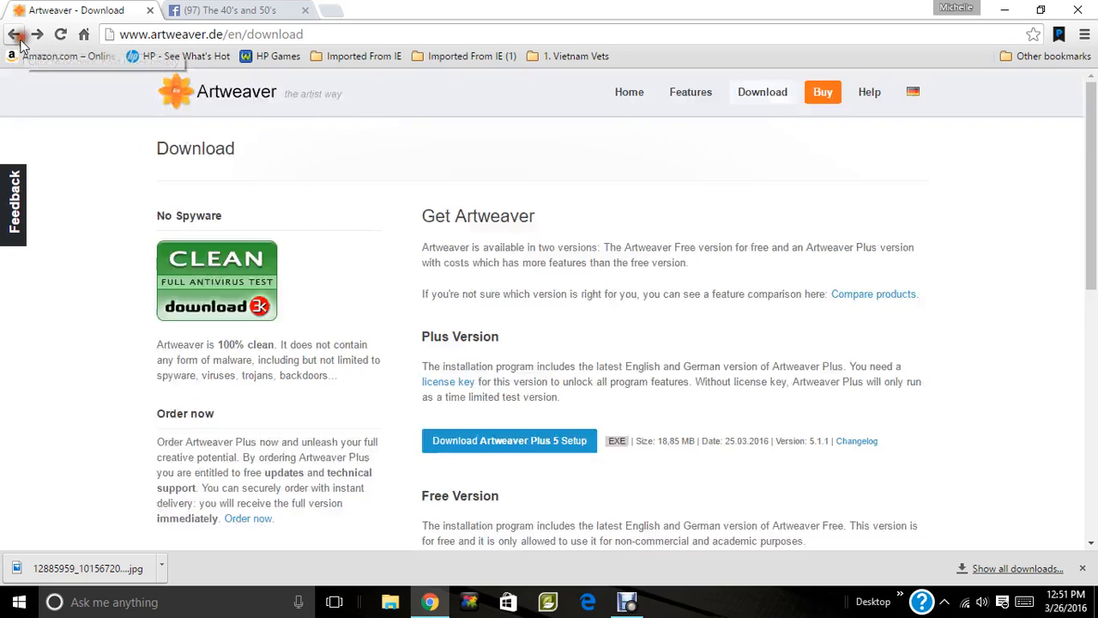
scroll(532, 327, down, 4)
scroll(499, 342, up, 2)
scroll(498, 341, up, 1)
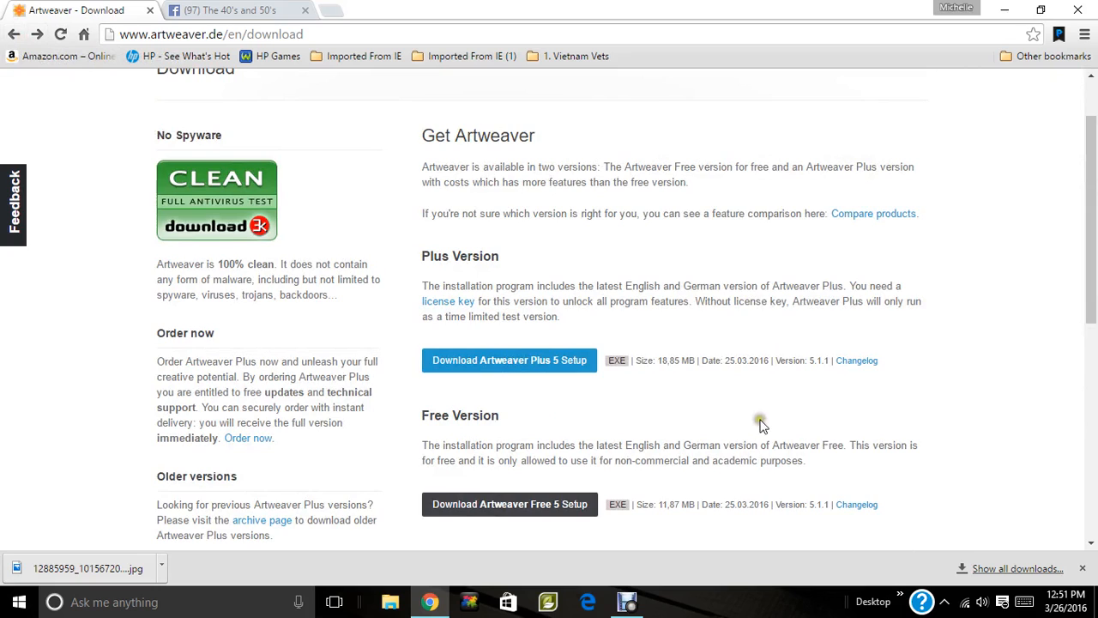
scroll(439, 429, down, 3)
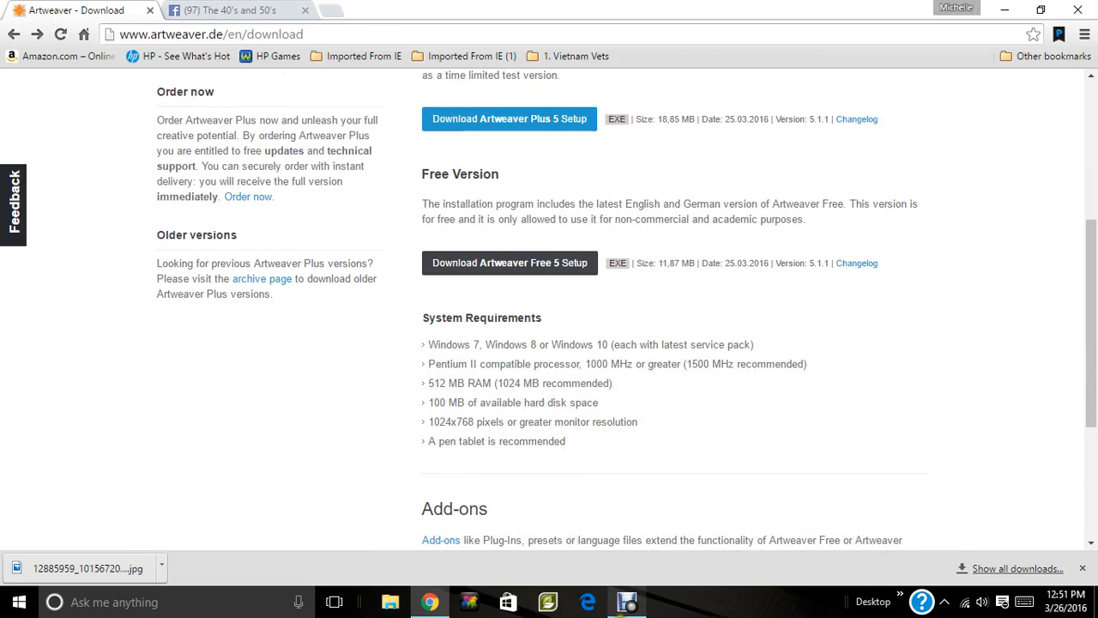
Minimize the browser and launch Artweaver Plus 5 from the list of installed apps.
click(1006, 8)
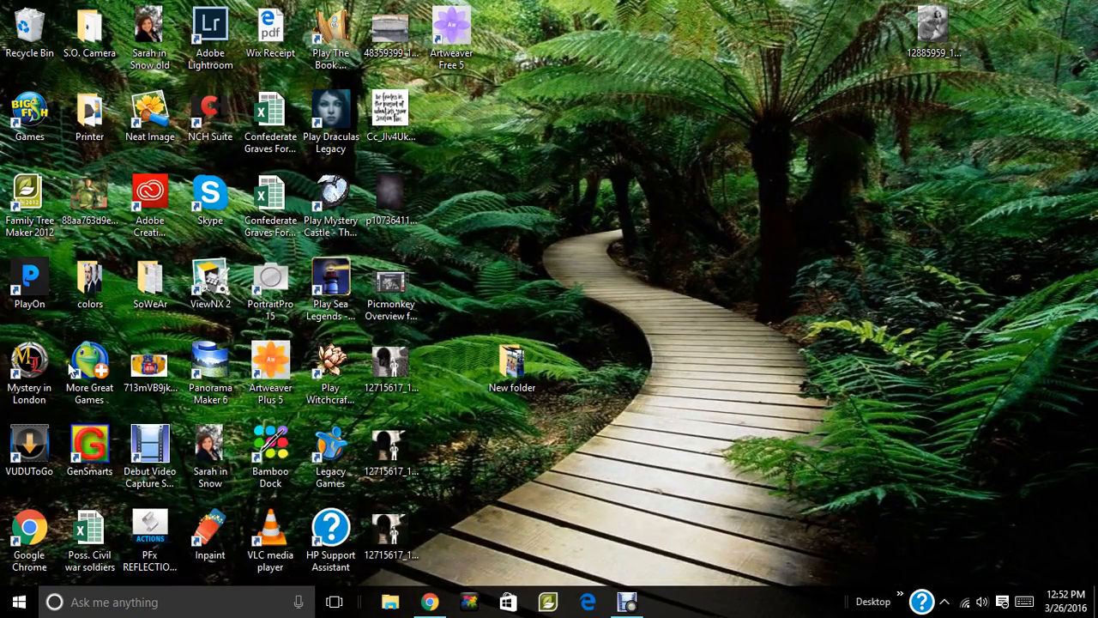
click(19, 602)
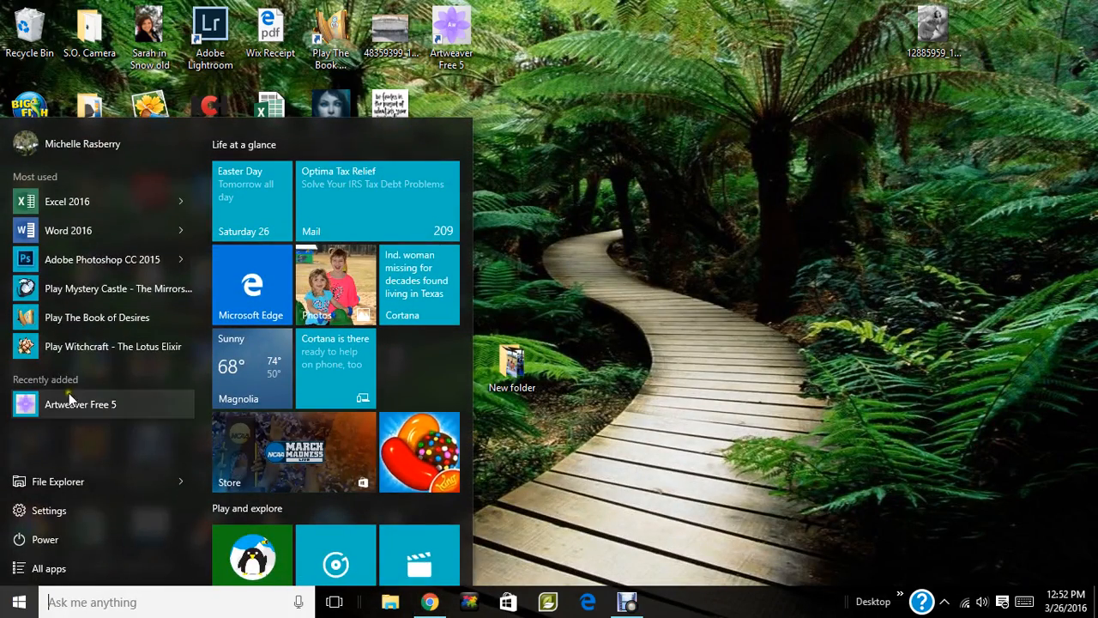
click(53, 569)
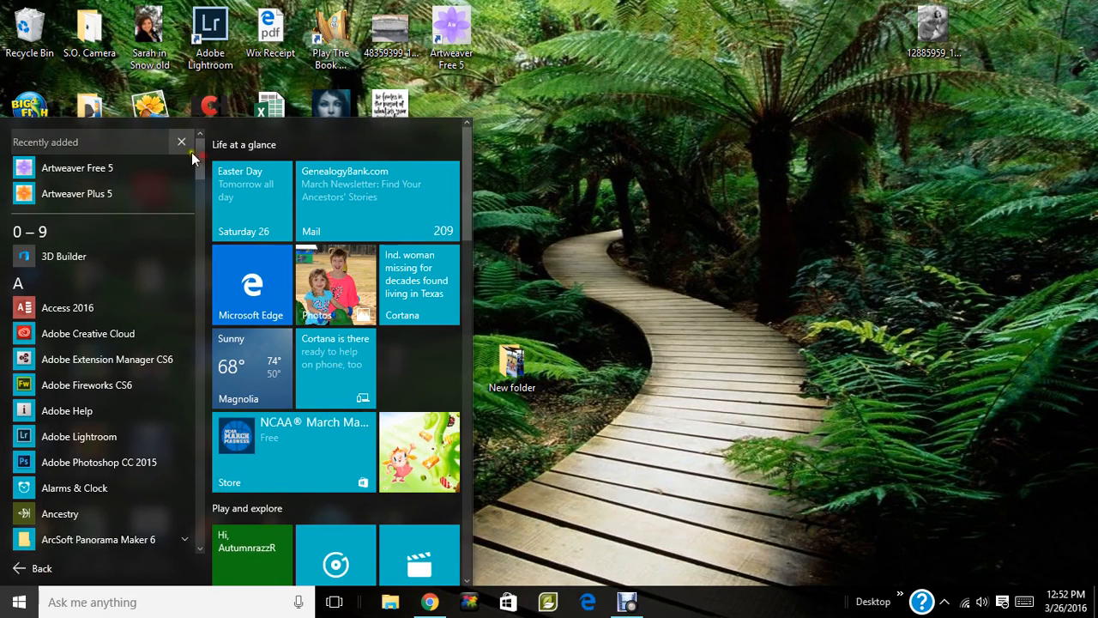
click(90, 194)
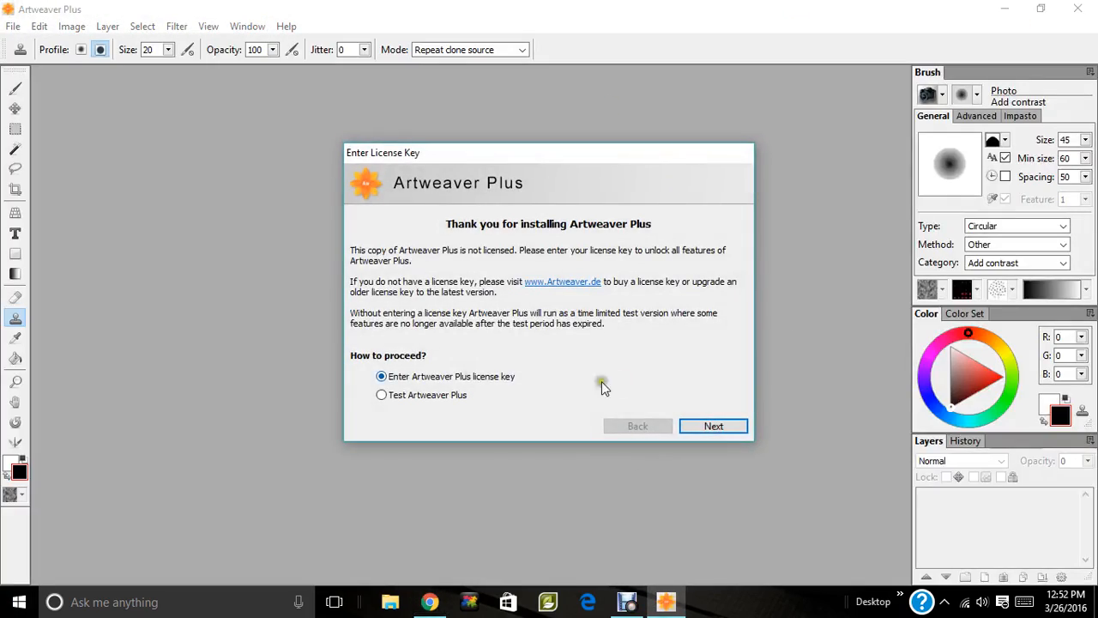
Start Artweaver Plus as a time-limited test version instead of entering a license key.
click(381, 395)
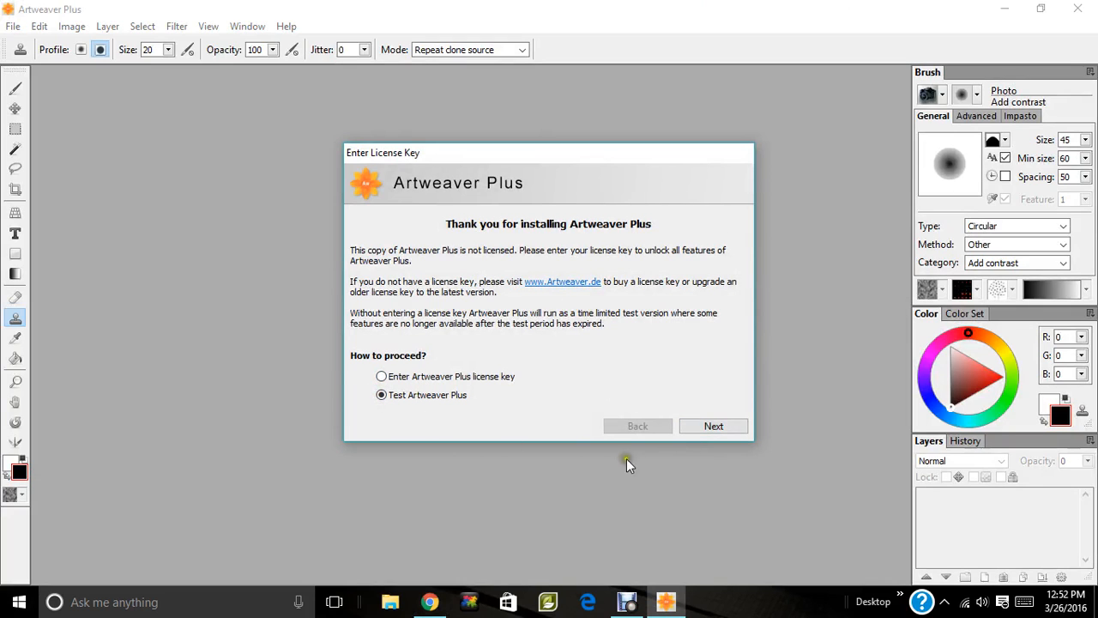
click(712, 426)
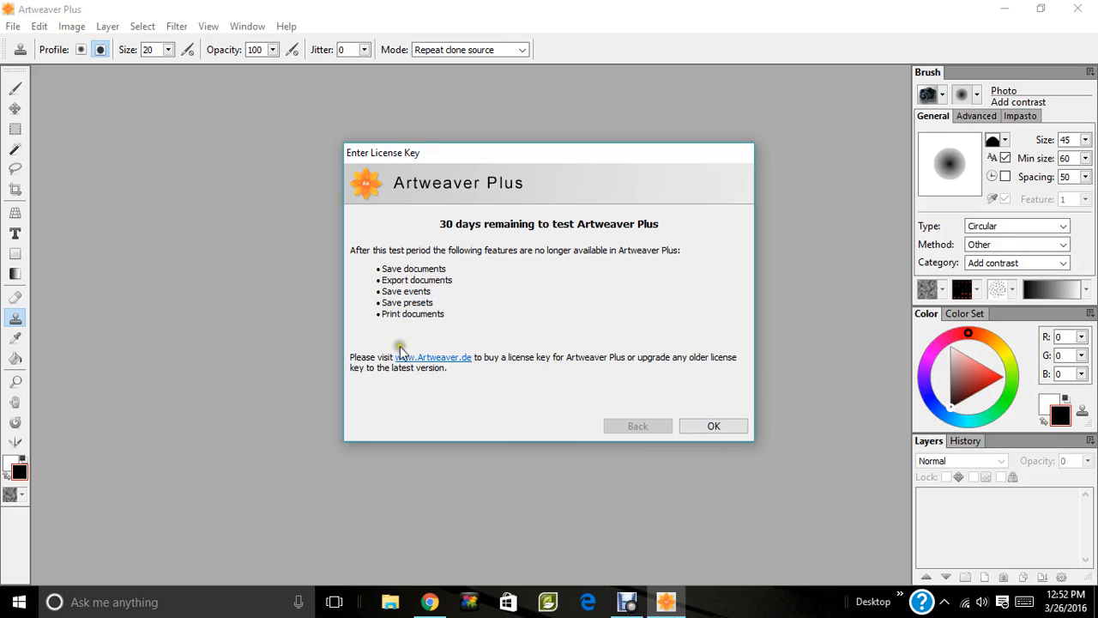
click(719, 422)
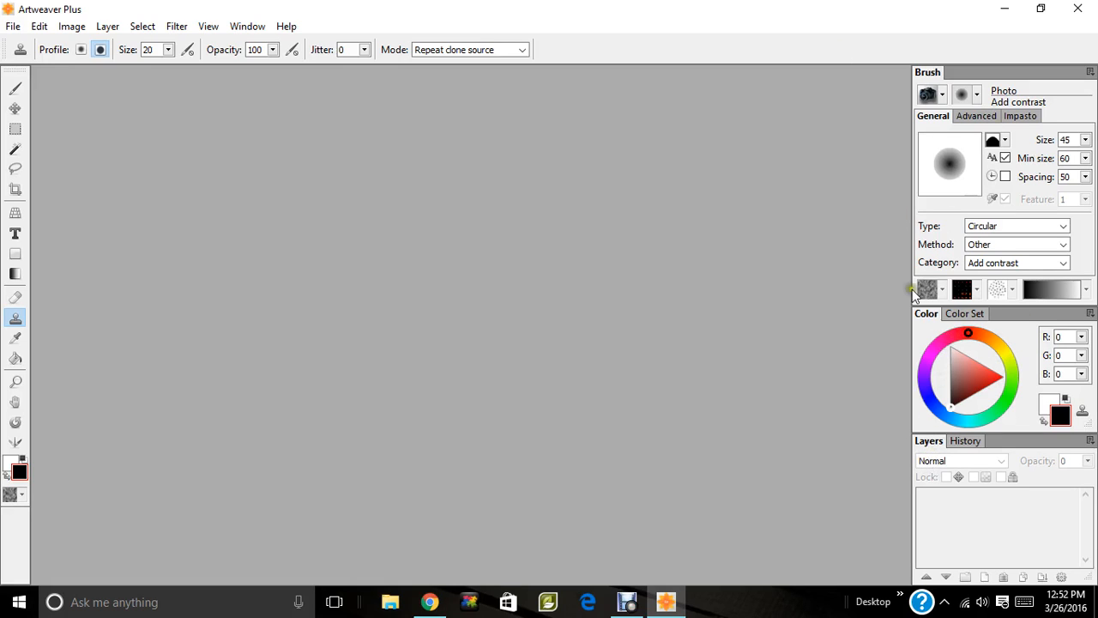
Exit Artweaver Plus and launch Artweaver Free 5 from the desktop.
click(105, 29)
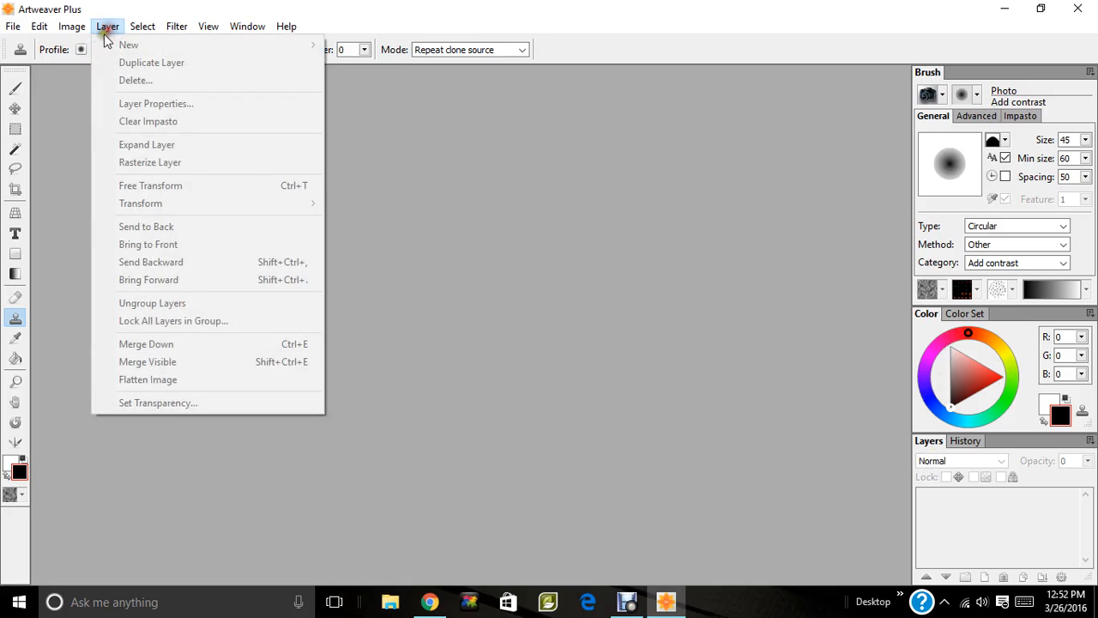
mouse_move(66, 33)
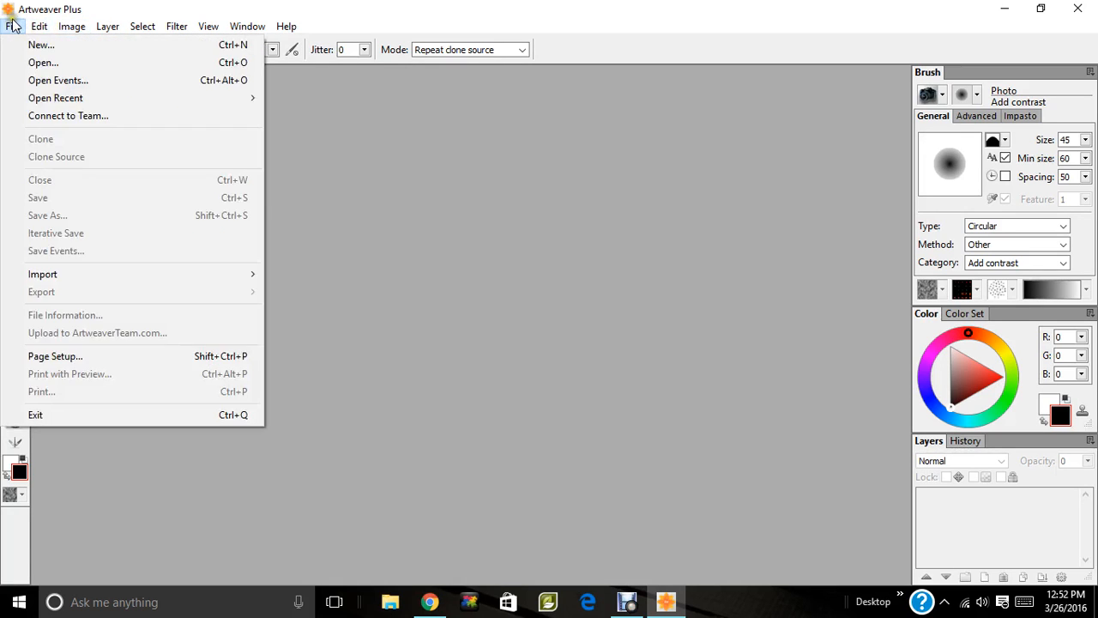
click(58, 417)
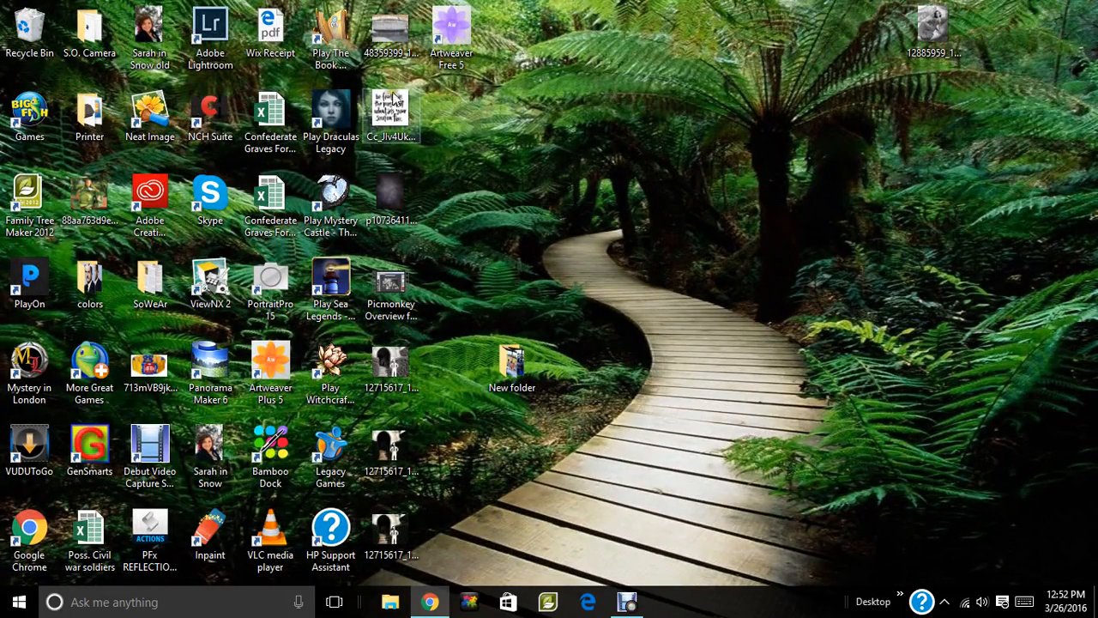
double_click(453, 37)
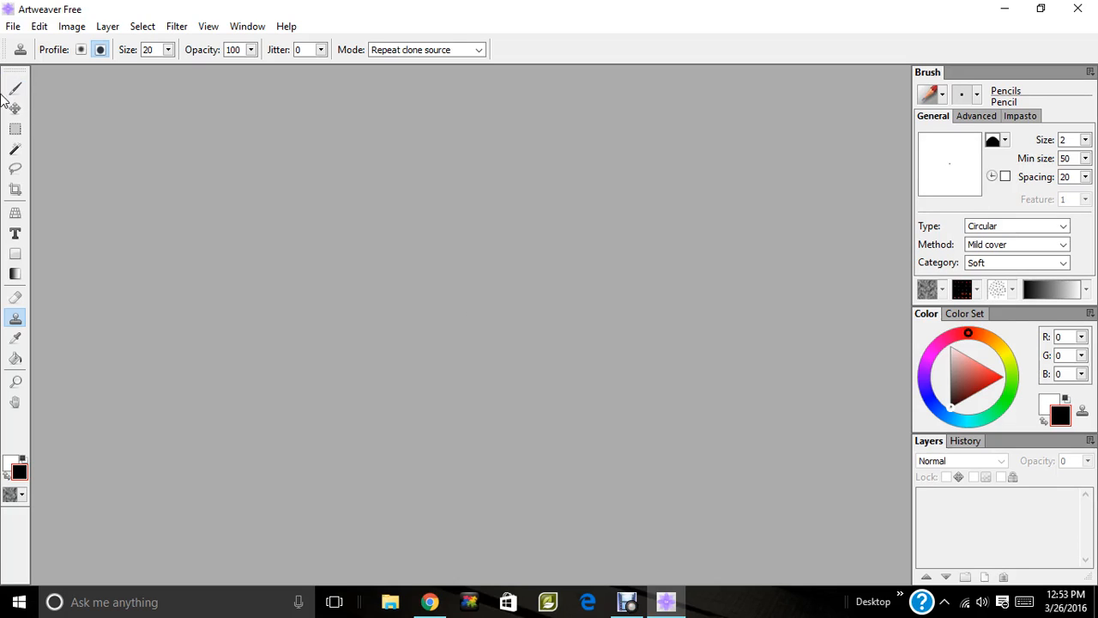
Open the black-and-white photo whose file name starts with 12885959 from the Desktop folder.
click(14, 26)
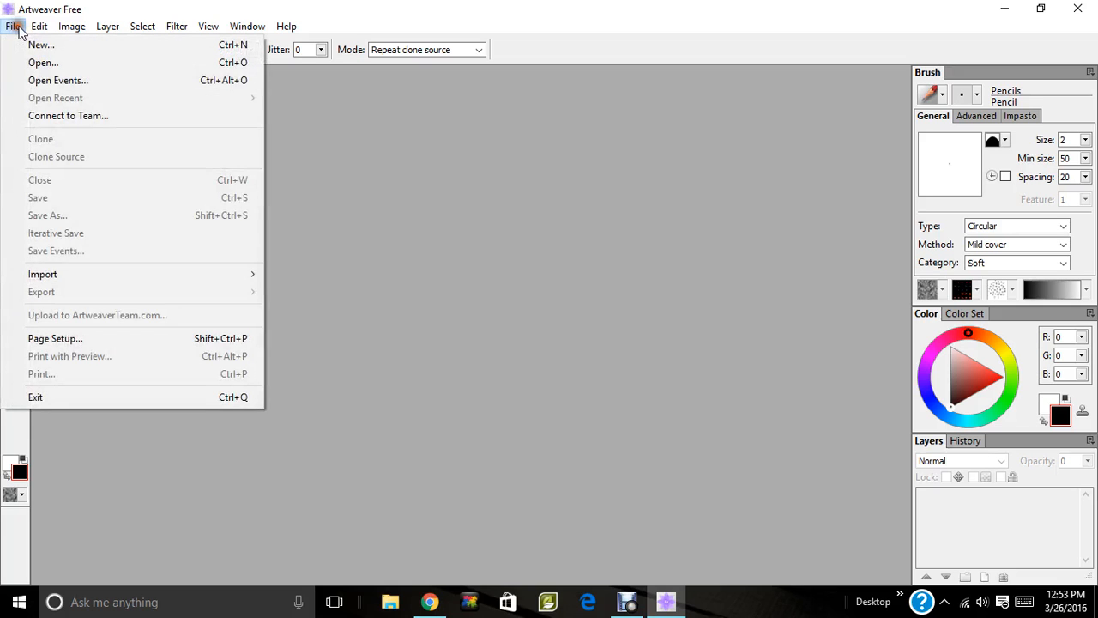
click(43, 63)
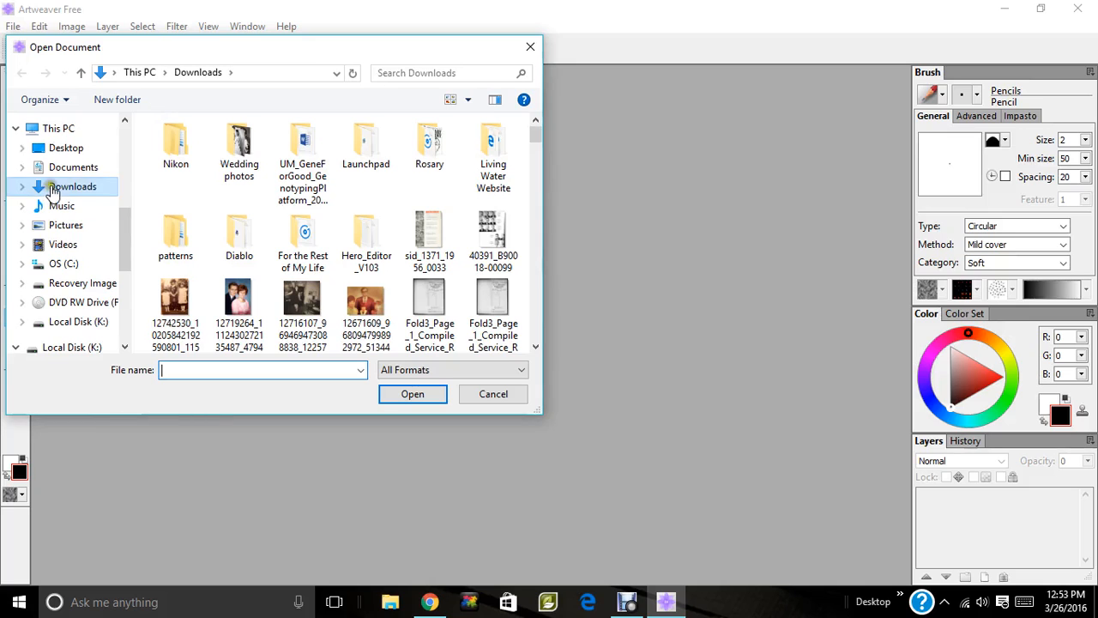
click(68, 147)
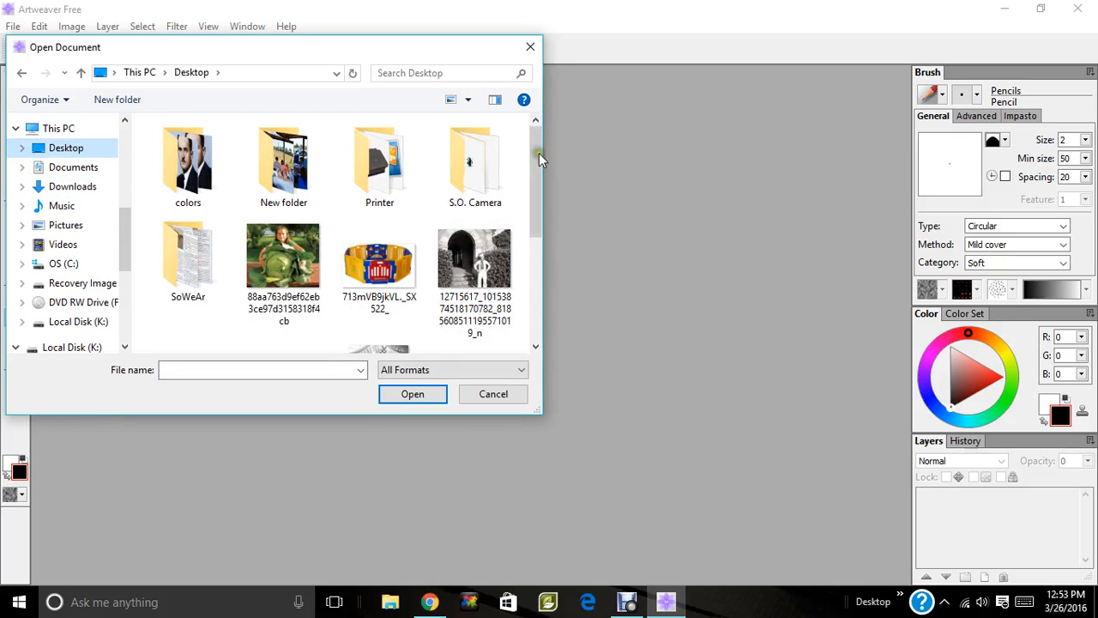
drag(538, 157, 541, 253)
click(379, 185)
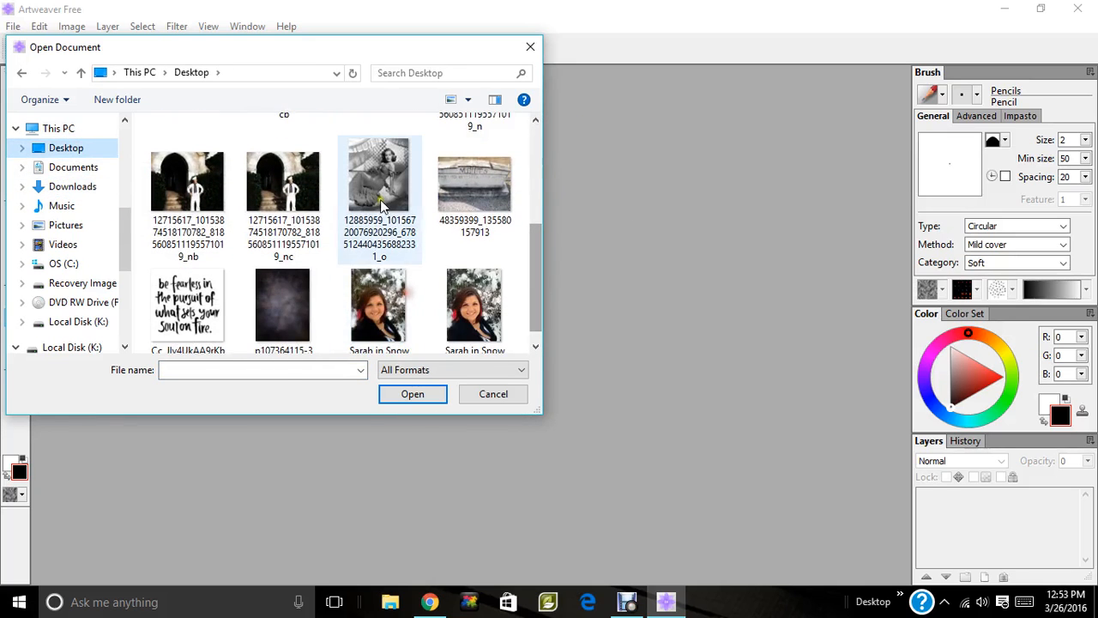
click(404, 397)
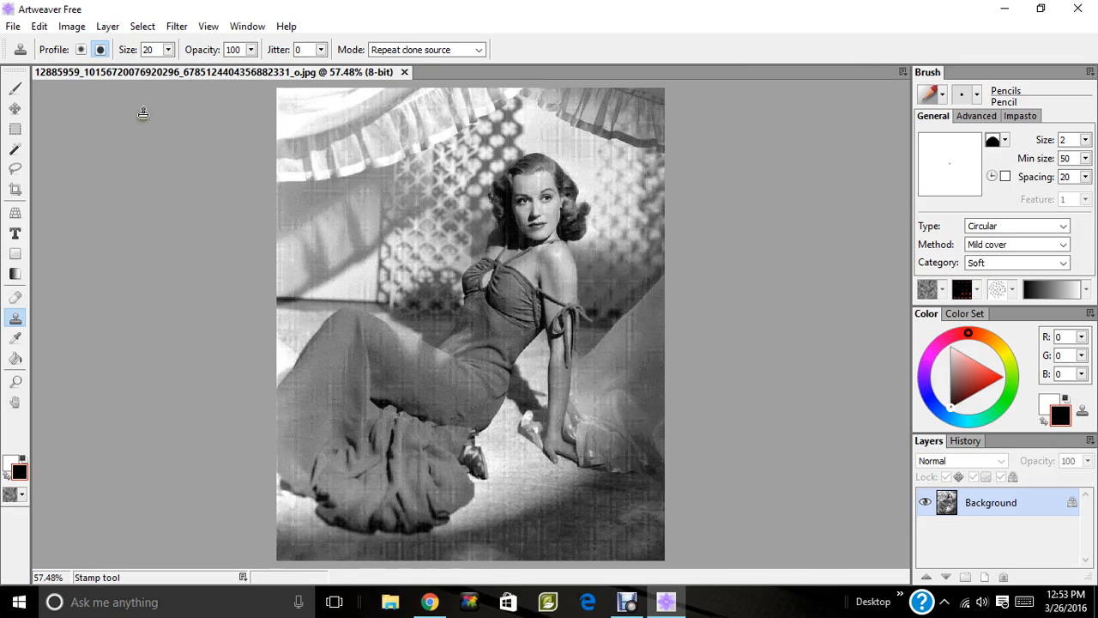
Close the open photo and switch to the Facebook tab in Chrome to look through the album for a different picture.
click(12, 27)
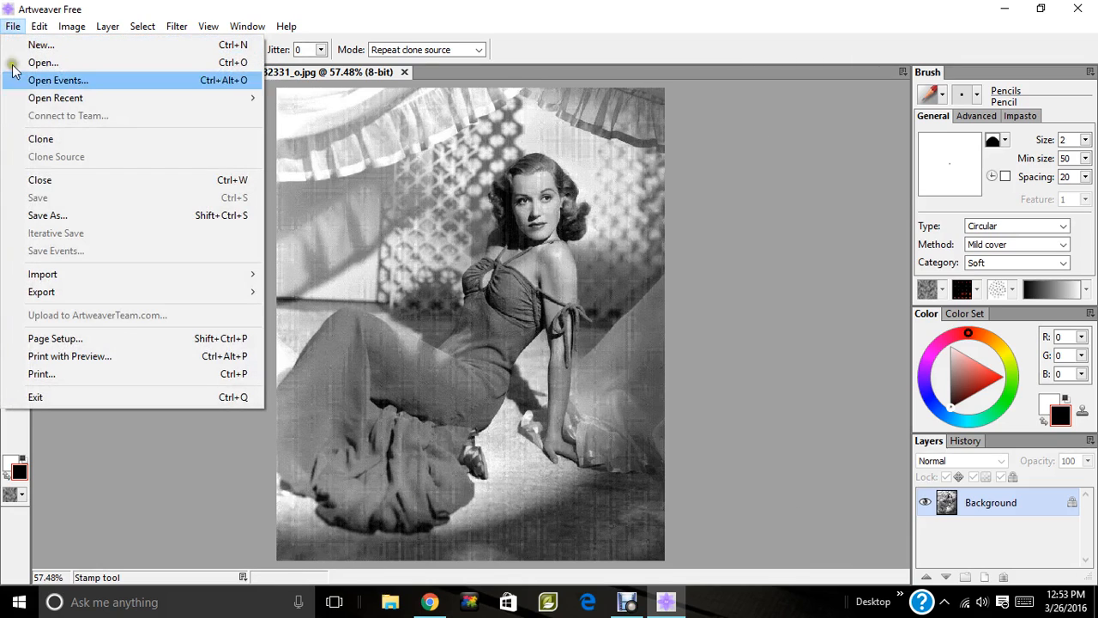
click(54, 177)
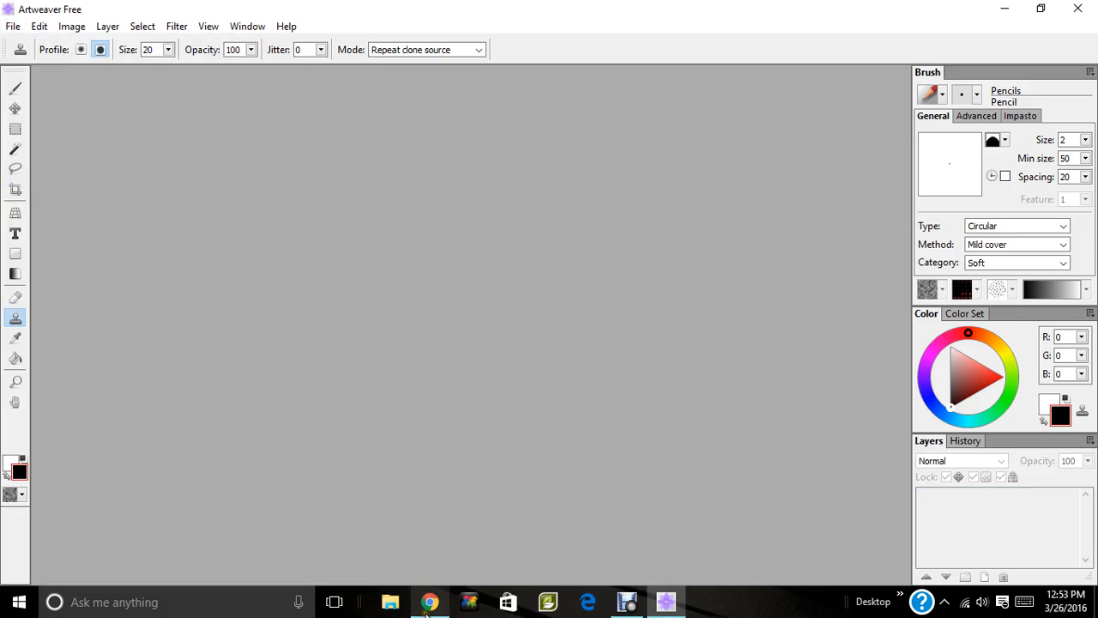
click(429, 602)
click(255, 9)
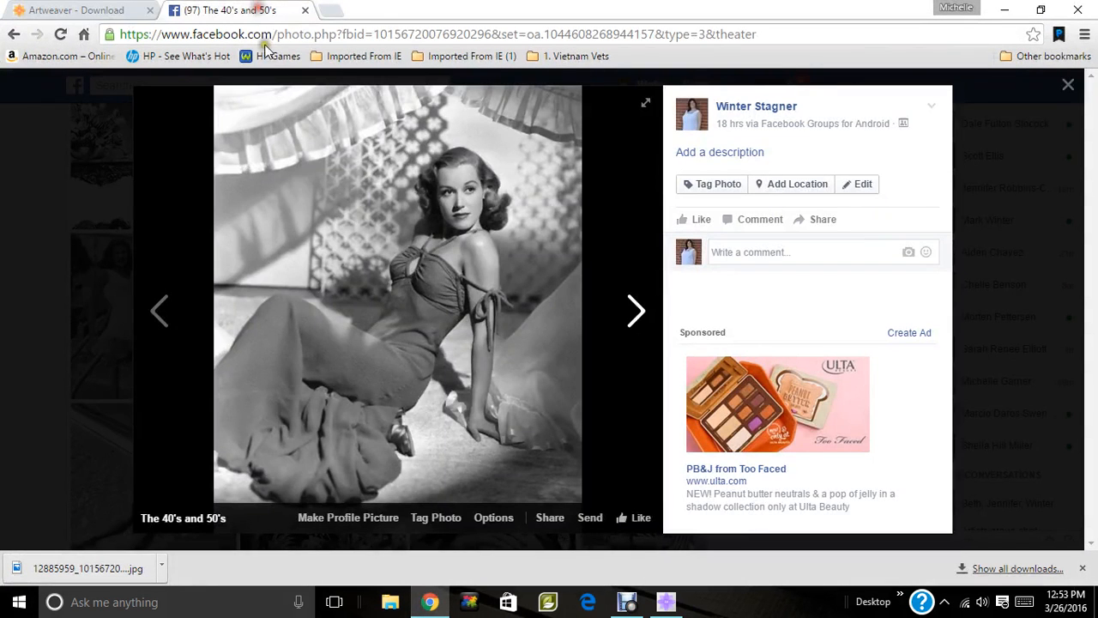
click(633, 323)
click(633, 324)
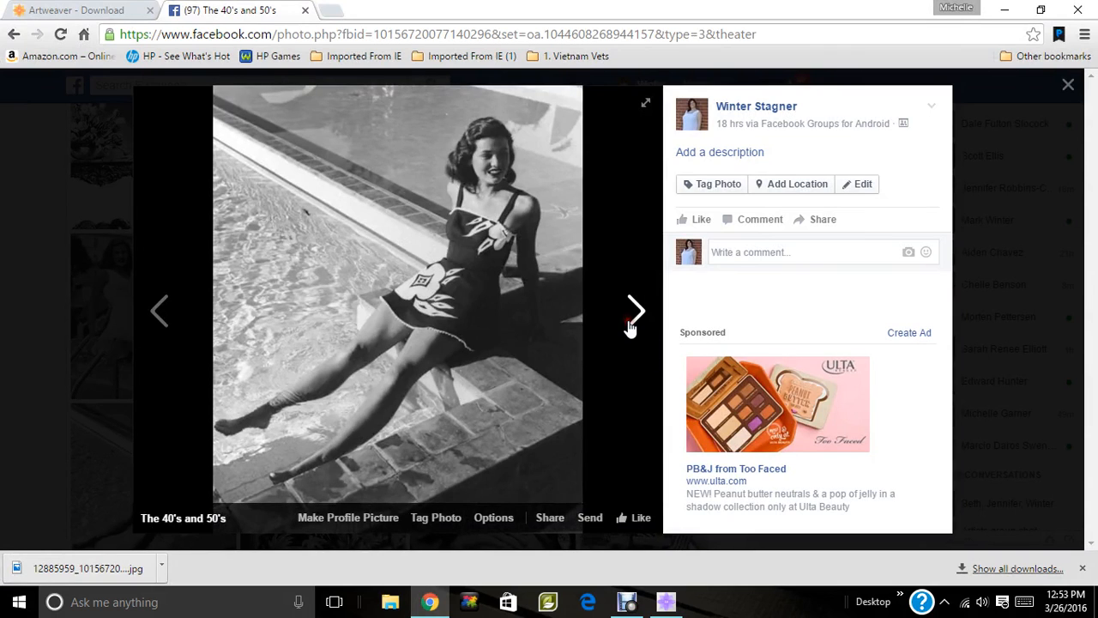
click(1069, 86)
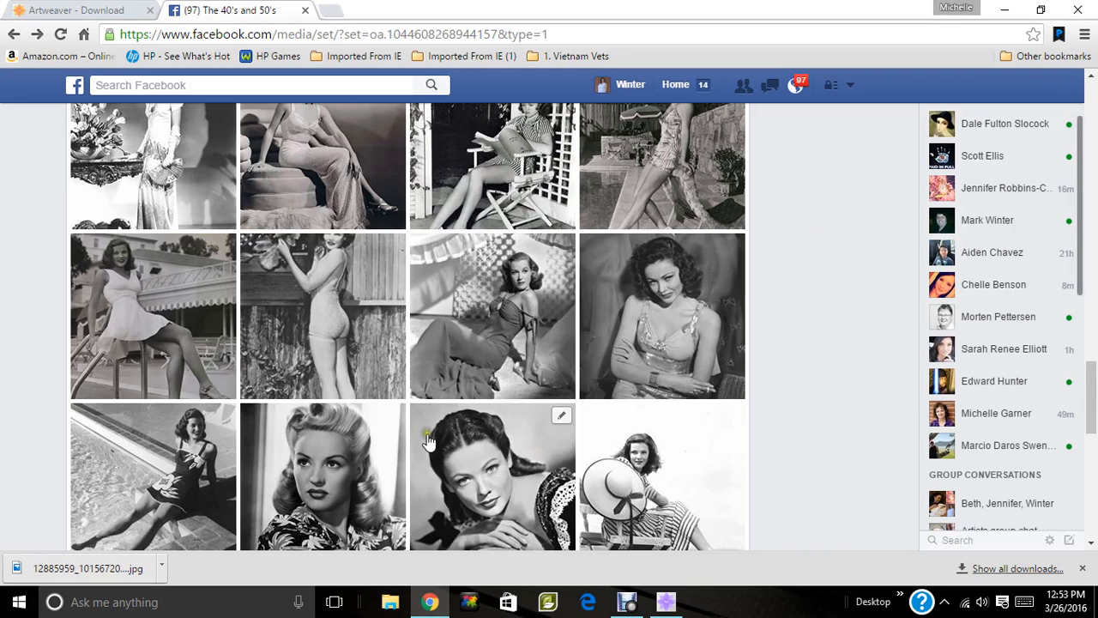
Download the album photo of the reclining woman in a draped gown and dark pendant necklace.
scroll(496, 440, down, 5)
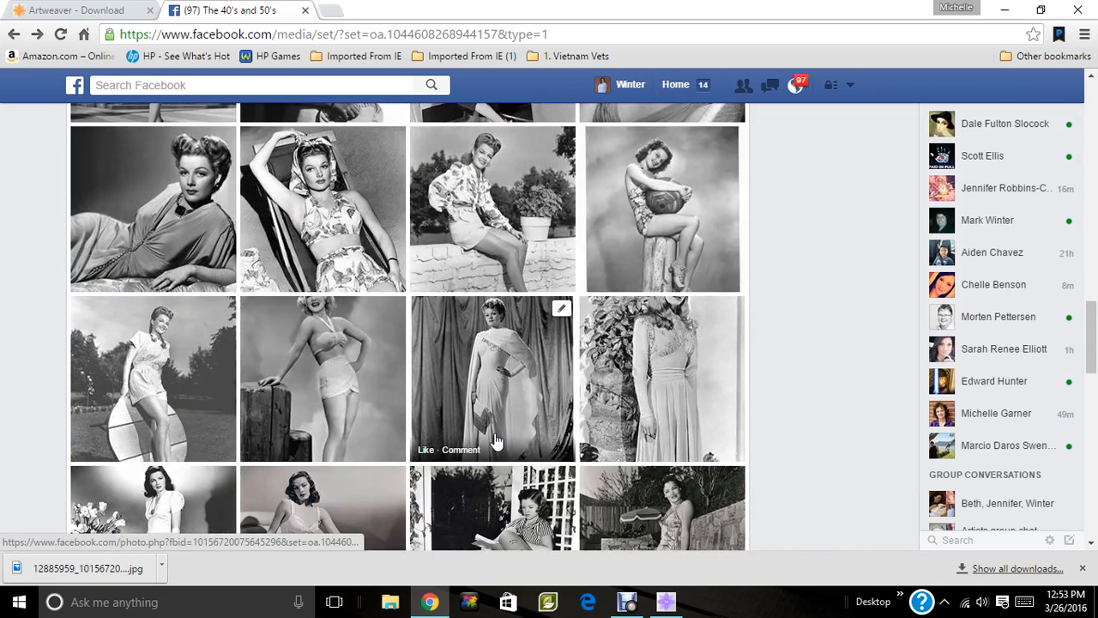
scroll(496, 440, up, 2)
click(111, 433)
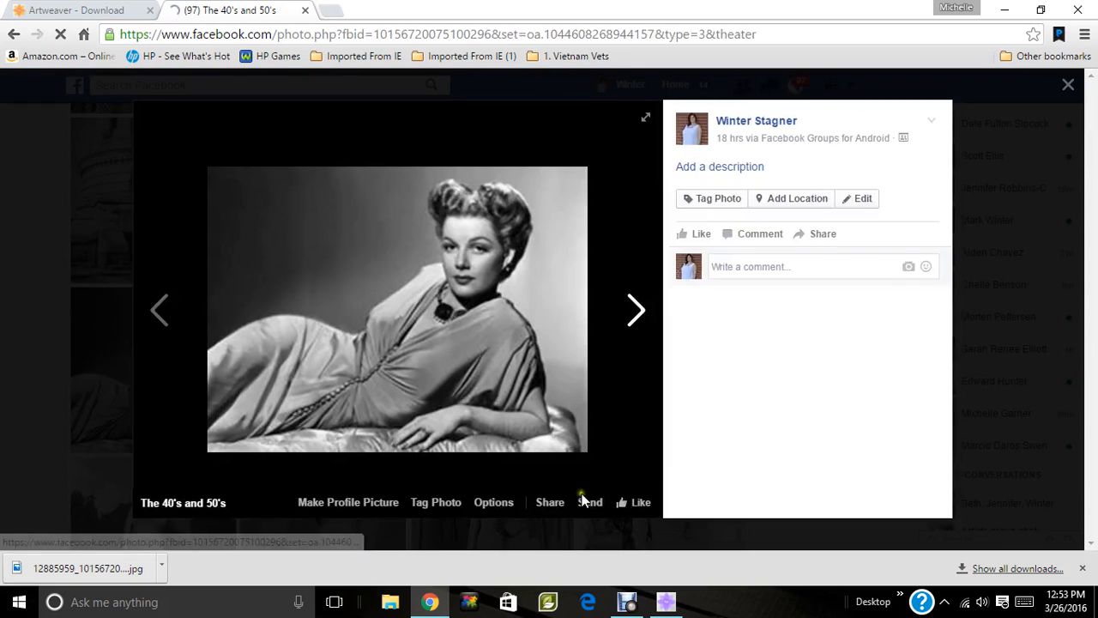
click(504, 506)
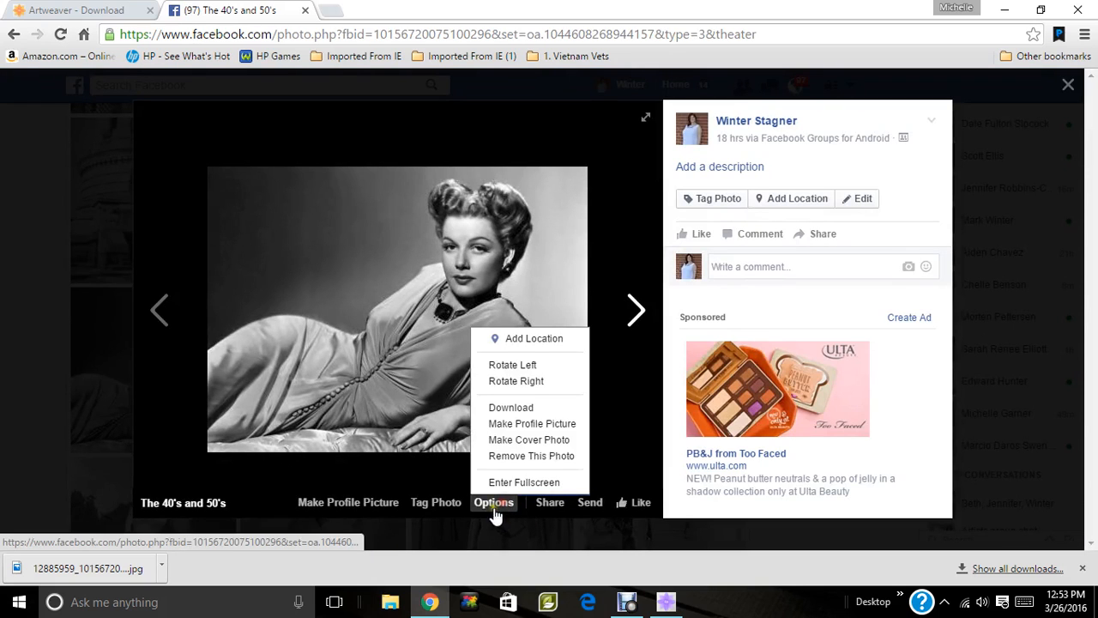
click(525, 409)
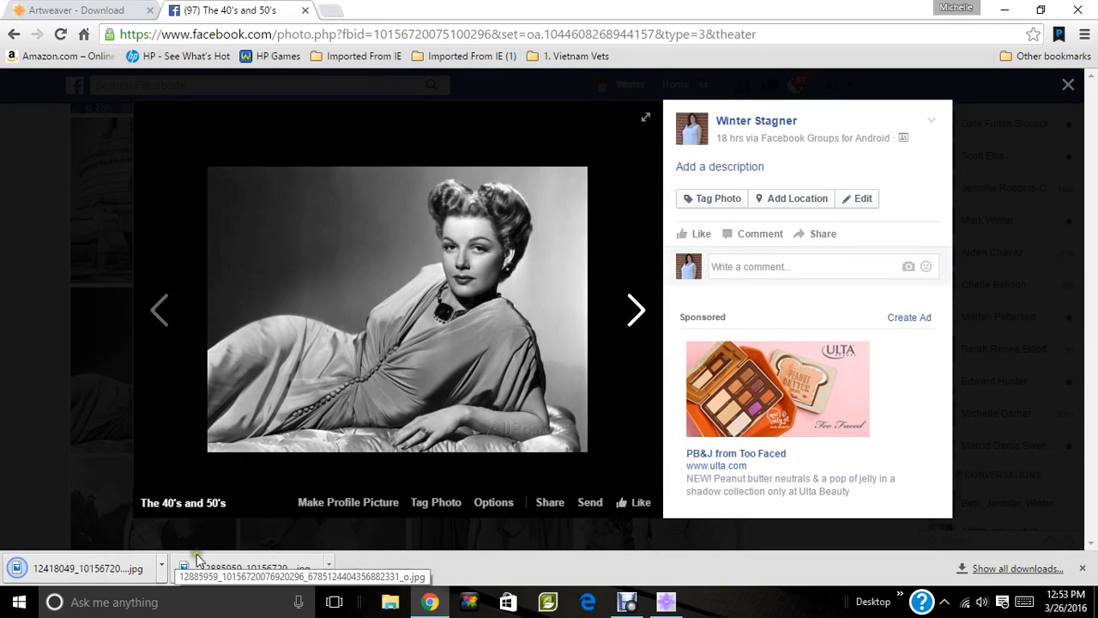
Switch back to Artweaver Free and browse to the Downloads folder for opening a document.
click(666, 601)
click(12, 25)
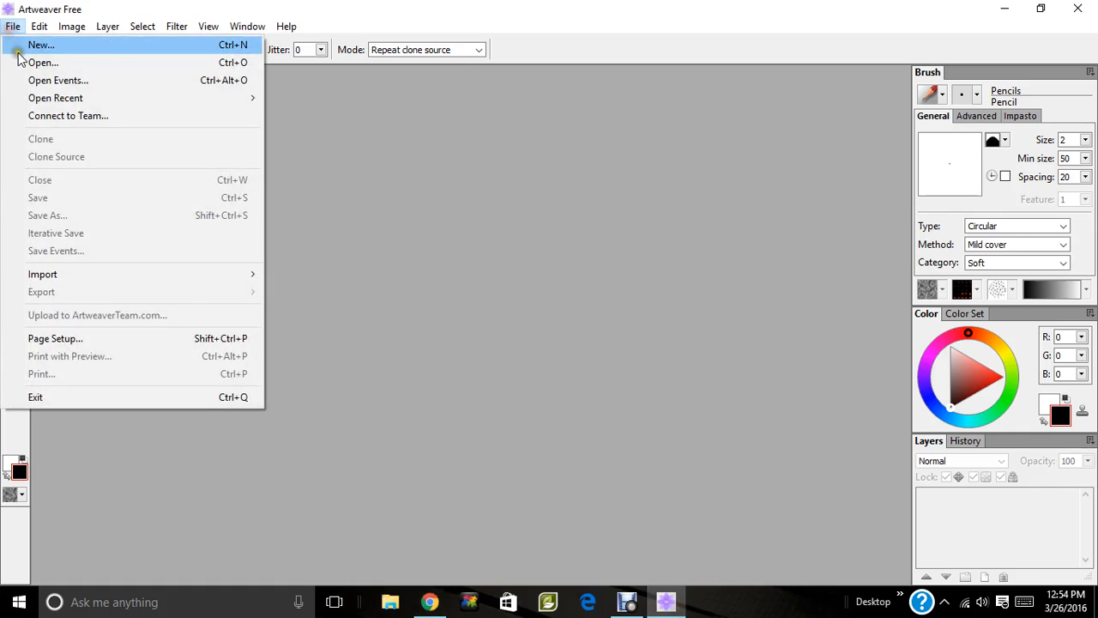
click(43, 62)
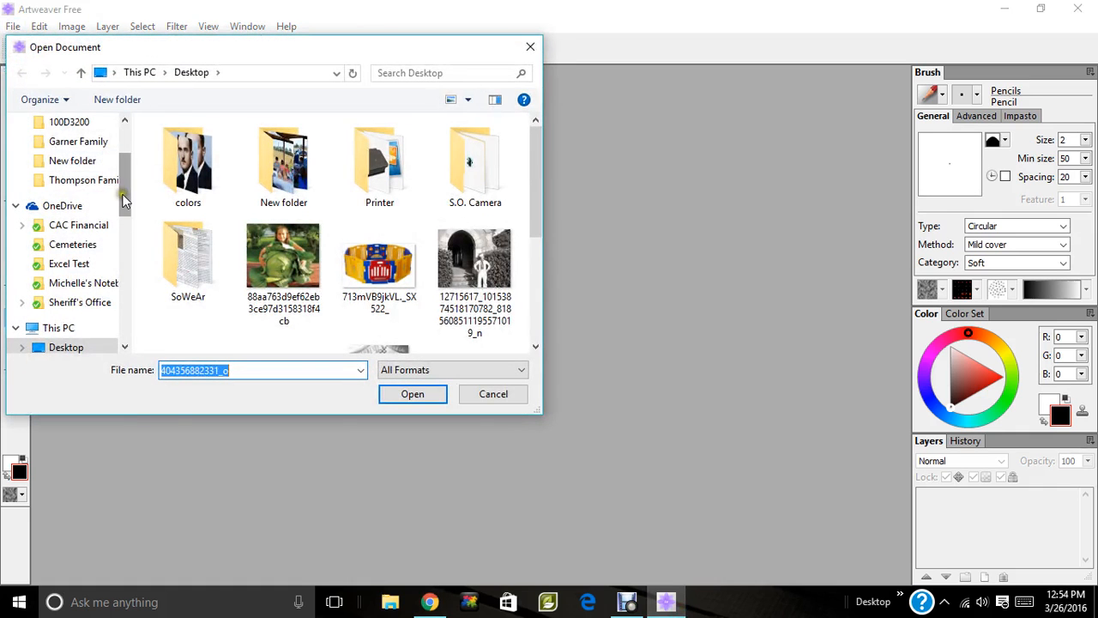
scroll(94, 193, up, 2)
click(86, 187)
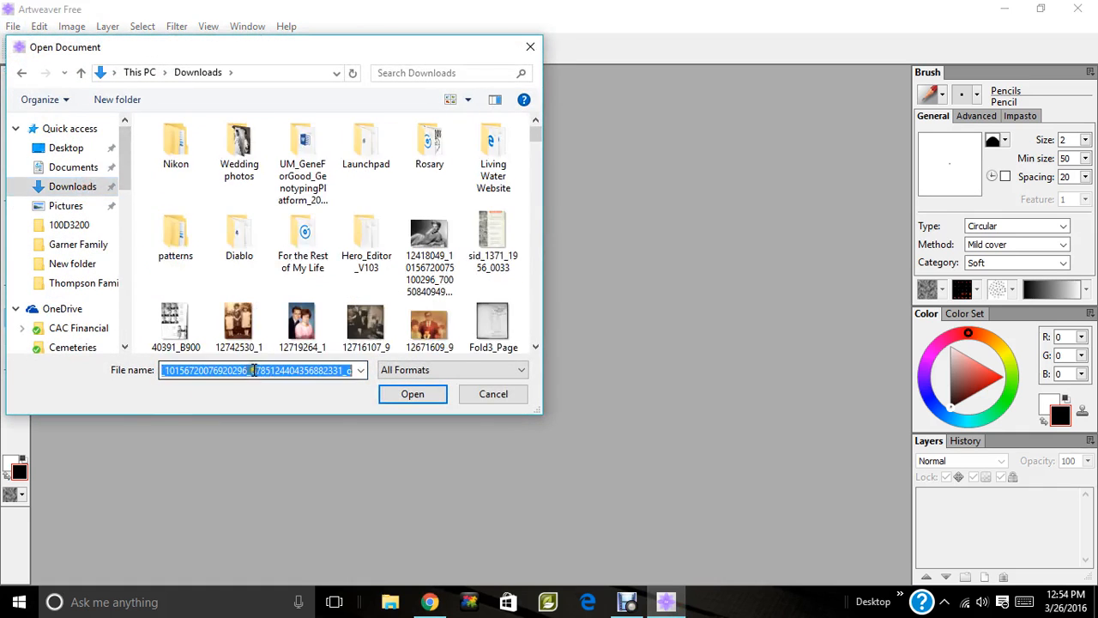
Open the downloaded photo whose file name starts with 12418049.
text(124)
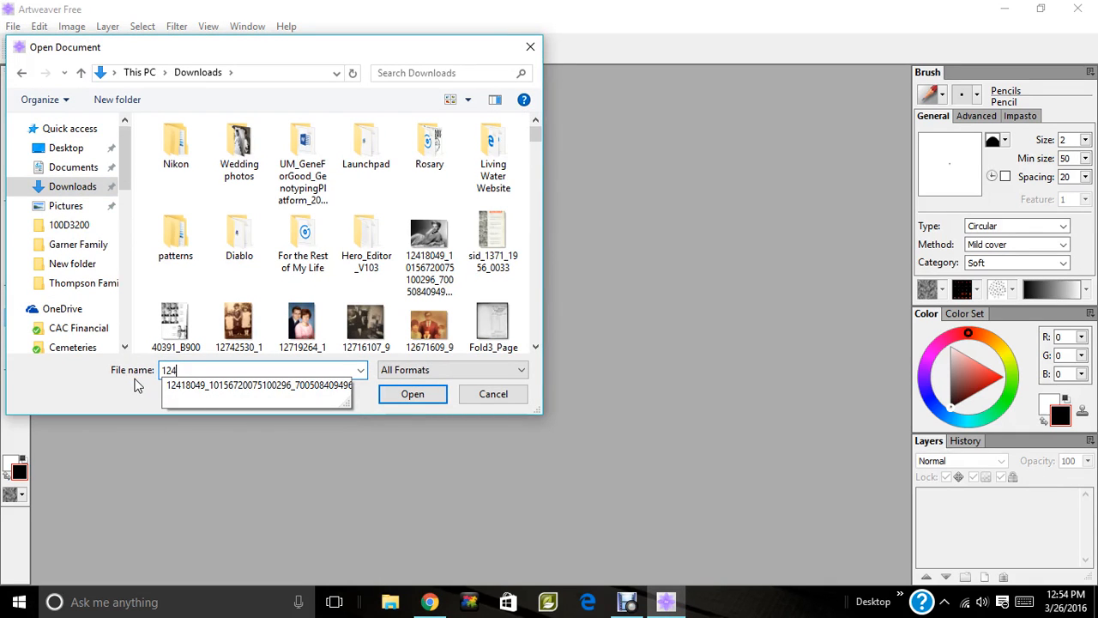
text(14)
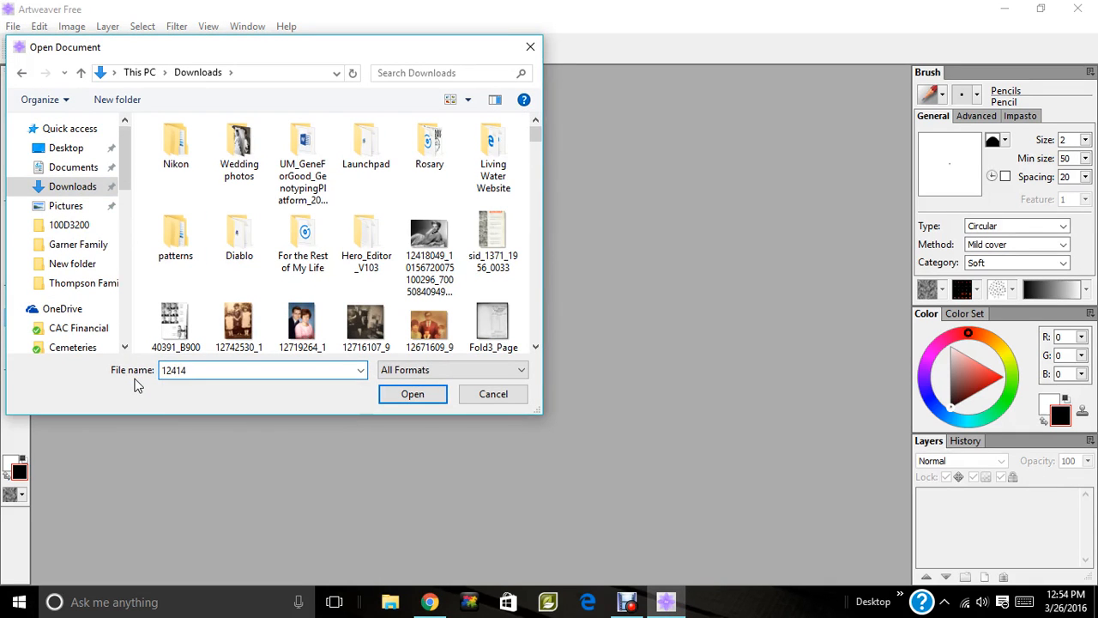
click(429, 602)
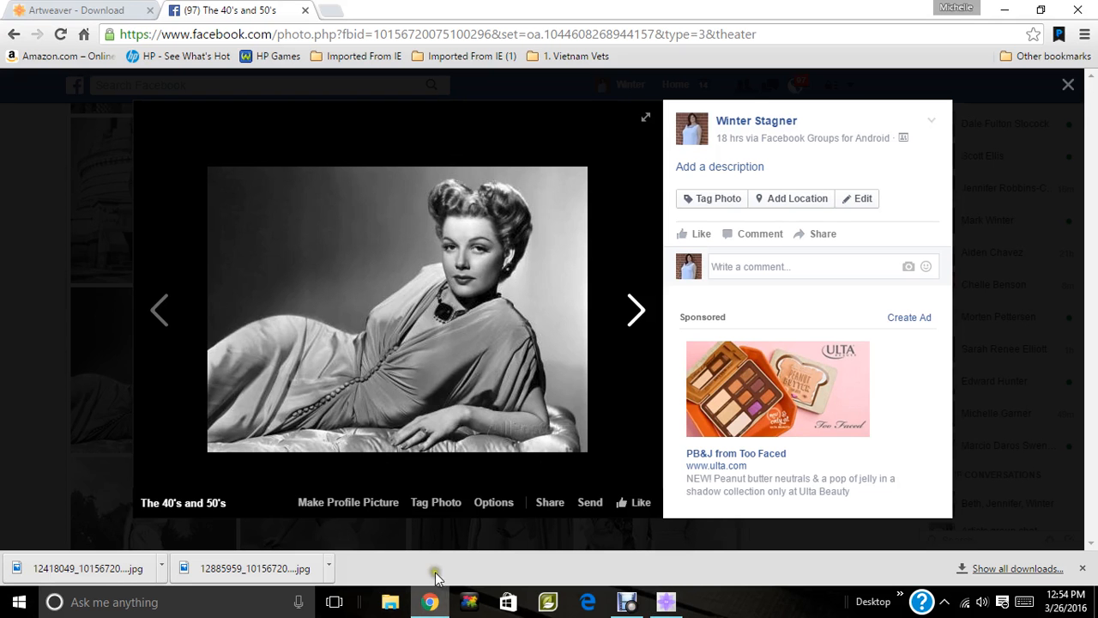
click(668, 599)
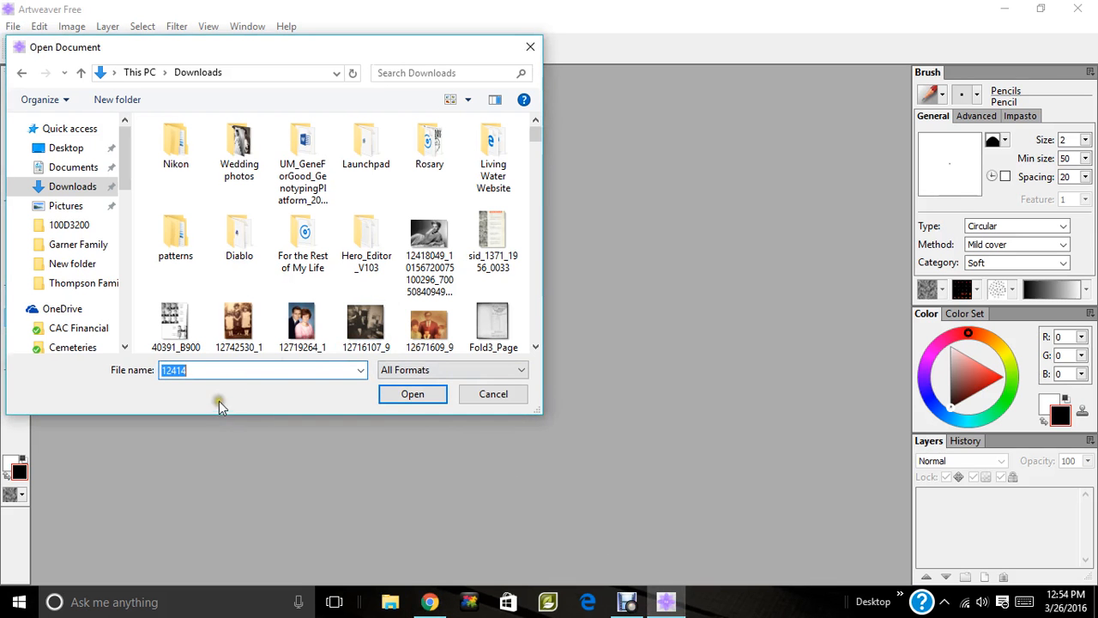
click(207, 371)
key(BackSpace)
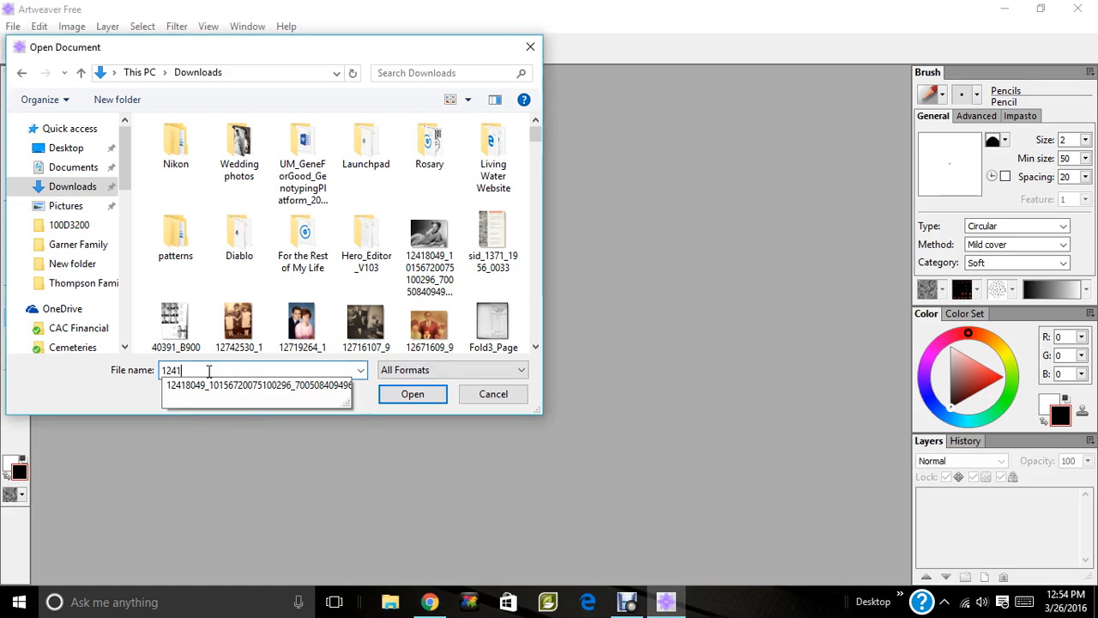
click(254, 385)
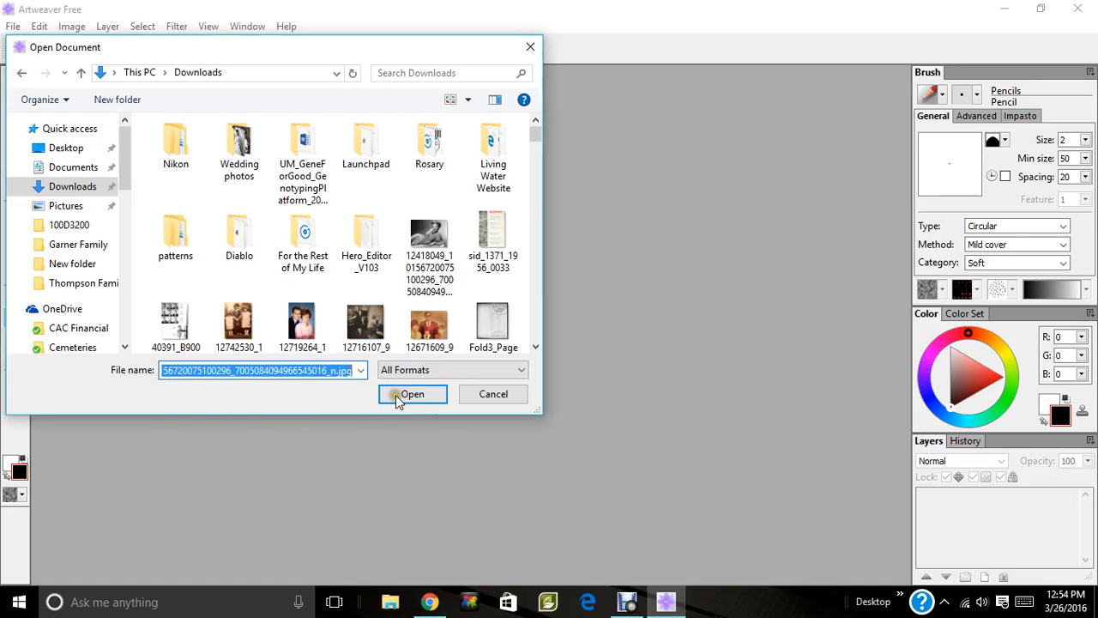
click(401, 393)
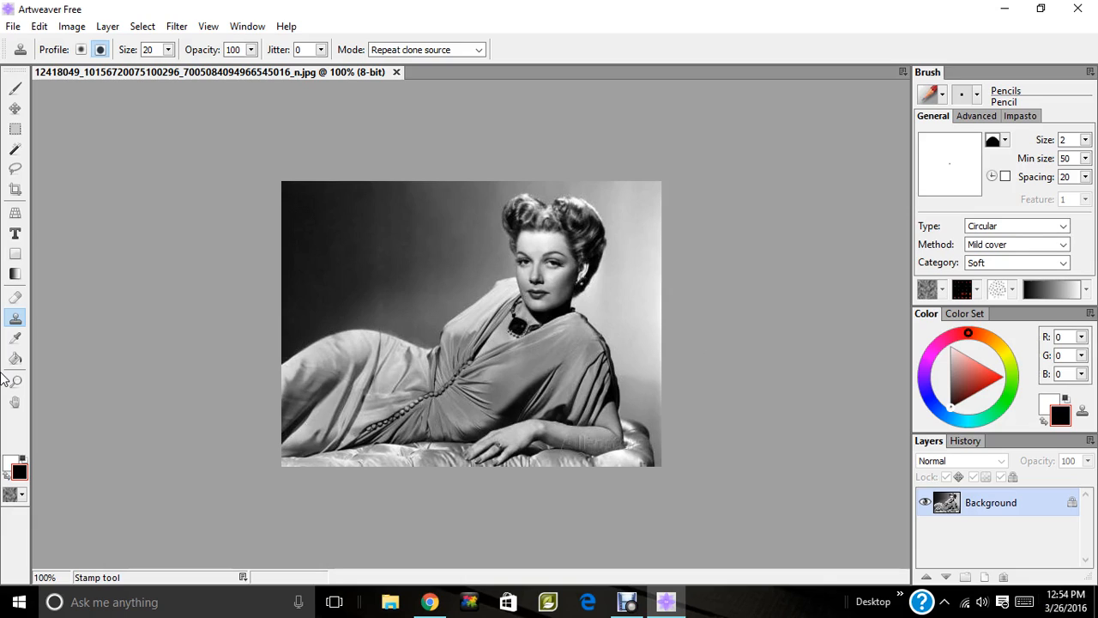
click(71, 27)
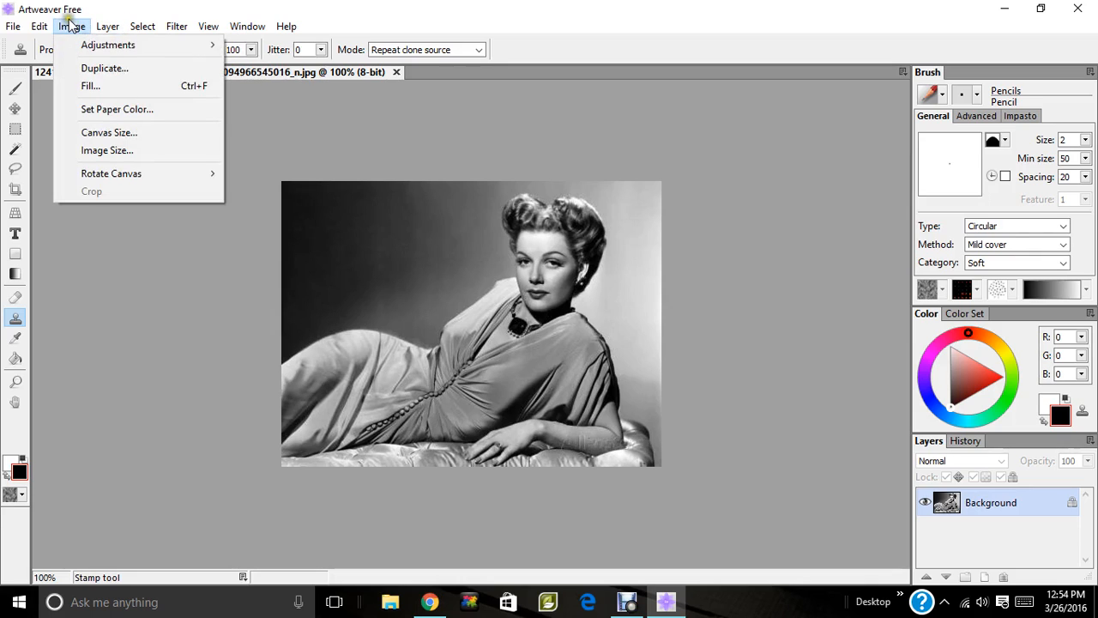
mouse_move(109, 54)
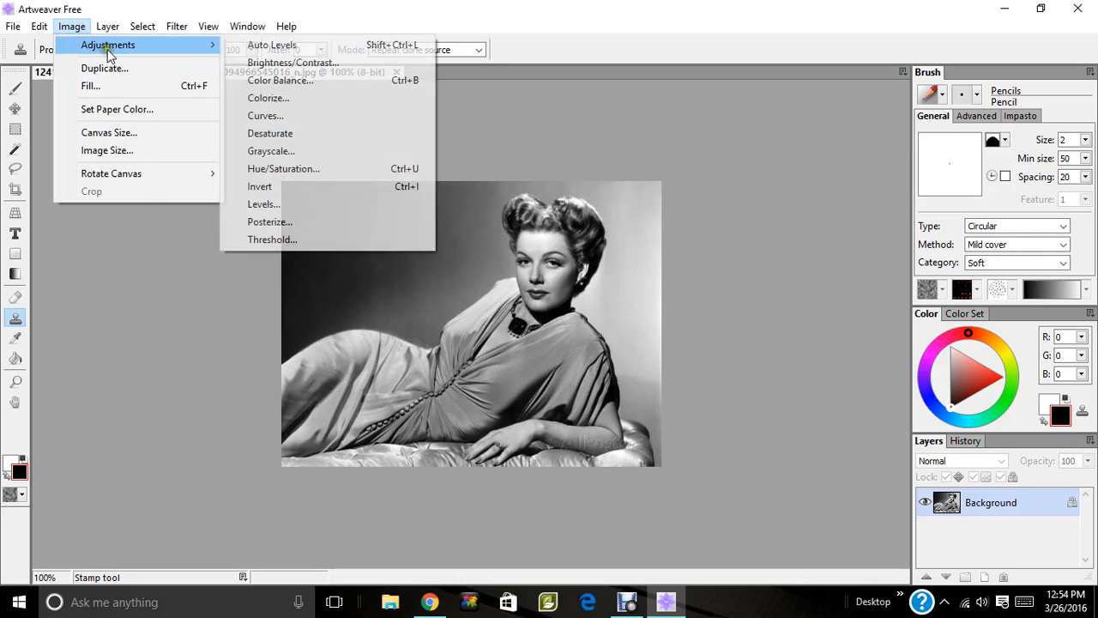
click(296, 211)
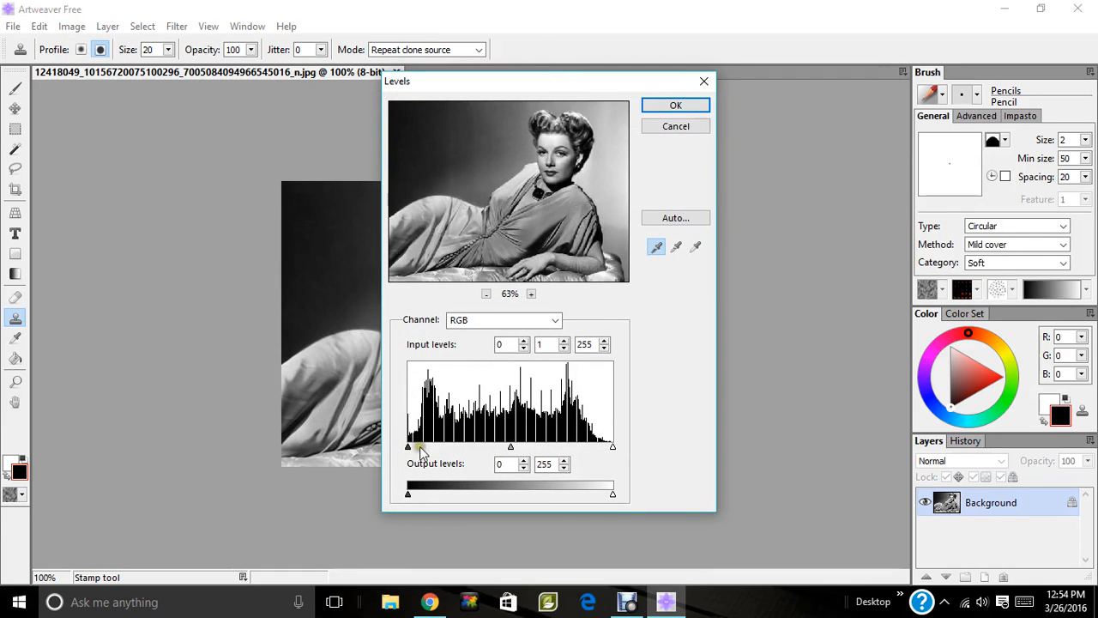
click(665, 220)
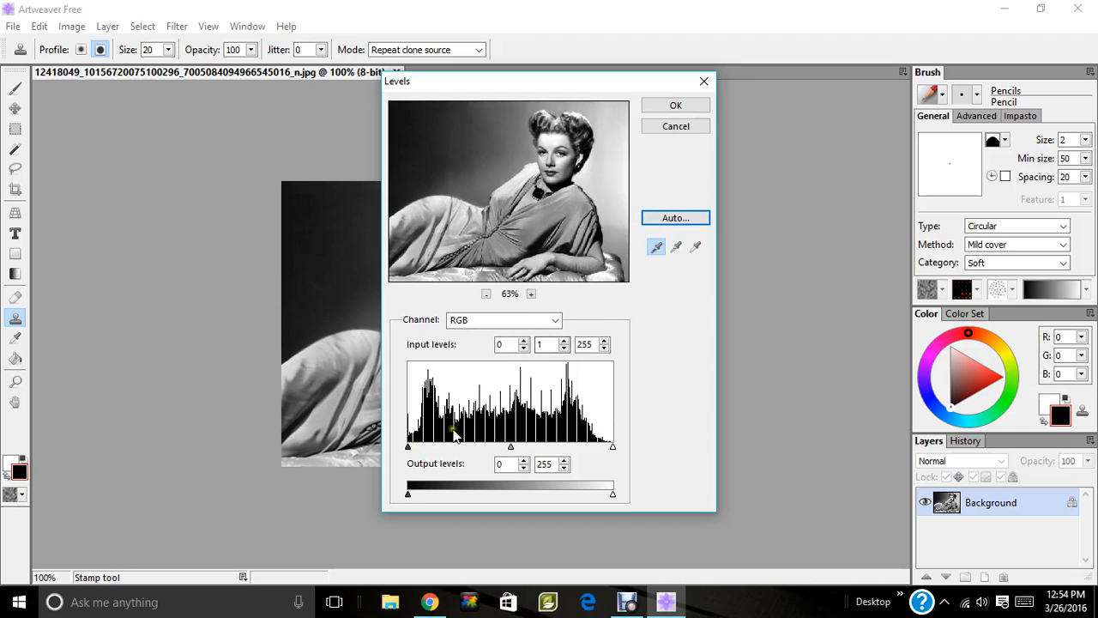
mouse_move(408, 447)
mouse_down()
mouse_move(439, 452)
mouse_move(399, 456)
mouse_up()
click(675, 126)
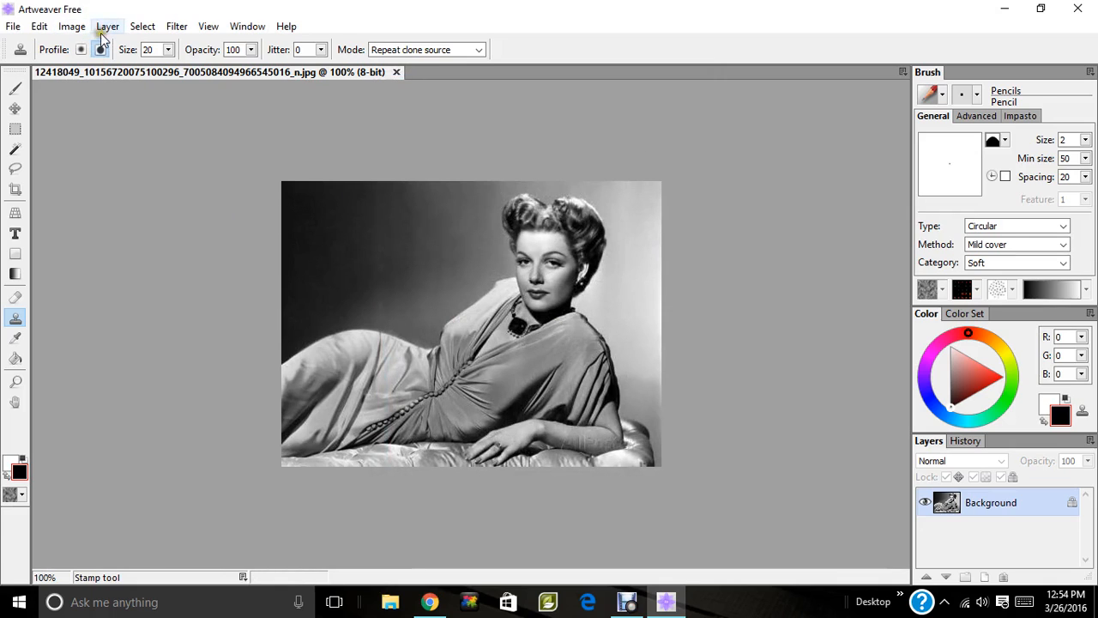
Desaturate the photo with the image adjustments.
click(72, 26)
mouse_move(96, 52)
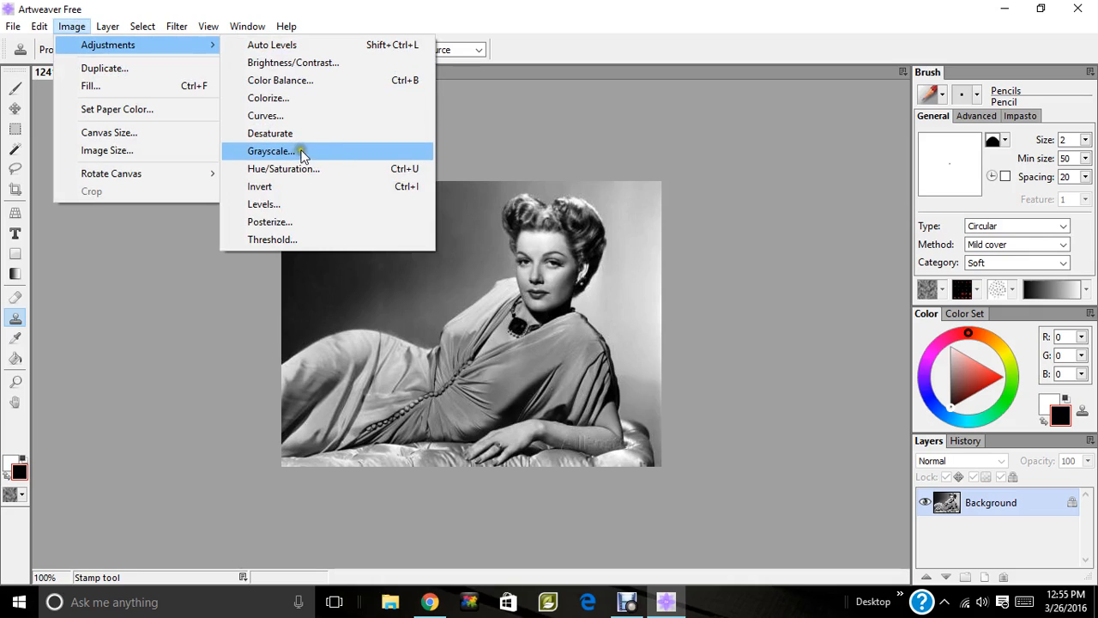
click(300, 134)
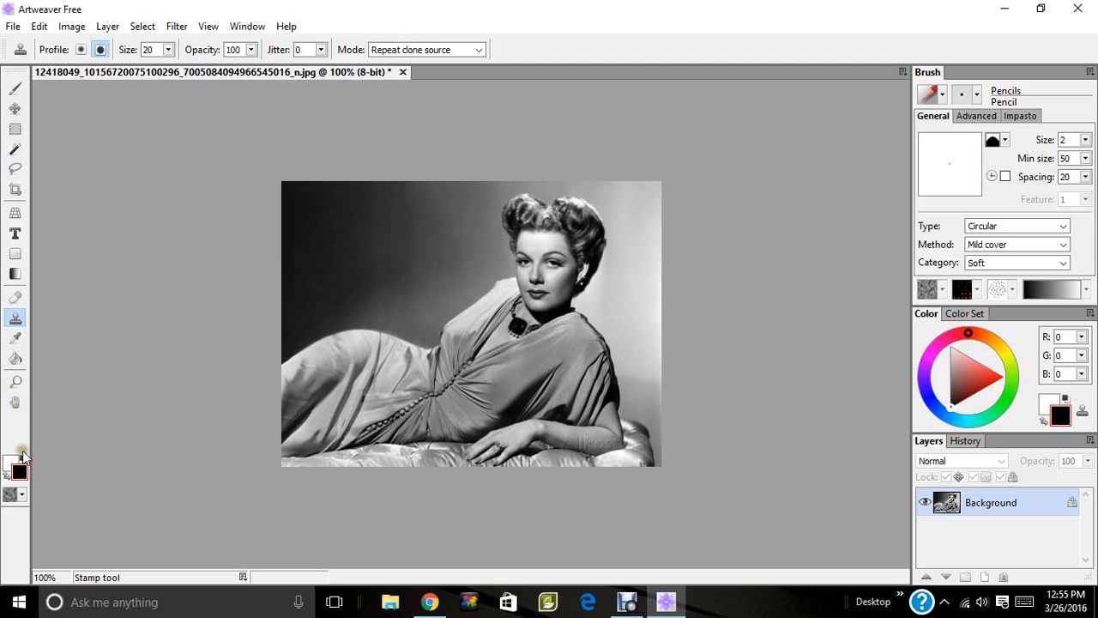
Activate the Brush tool and choose the Oil pastels brush category.
click(15, 89)
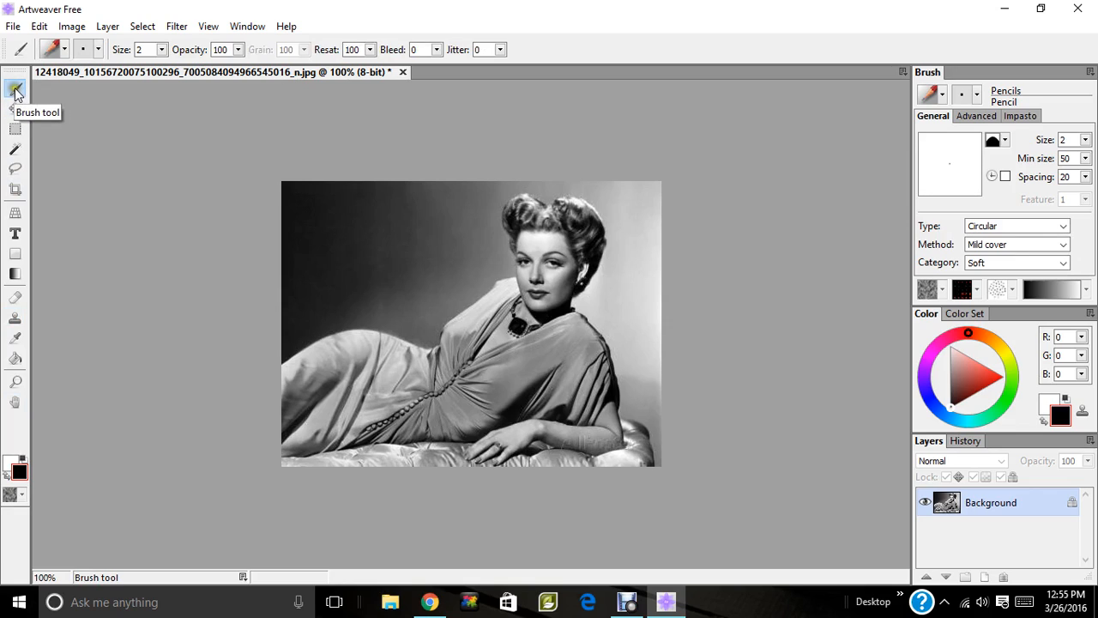
click(54, 49)
mouse_move(216, 176)
mouse_down()
mouse_move(220, 100)
mouse_move(212, 196)
mouse_move(214, 153)
mouse_up()
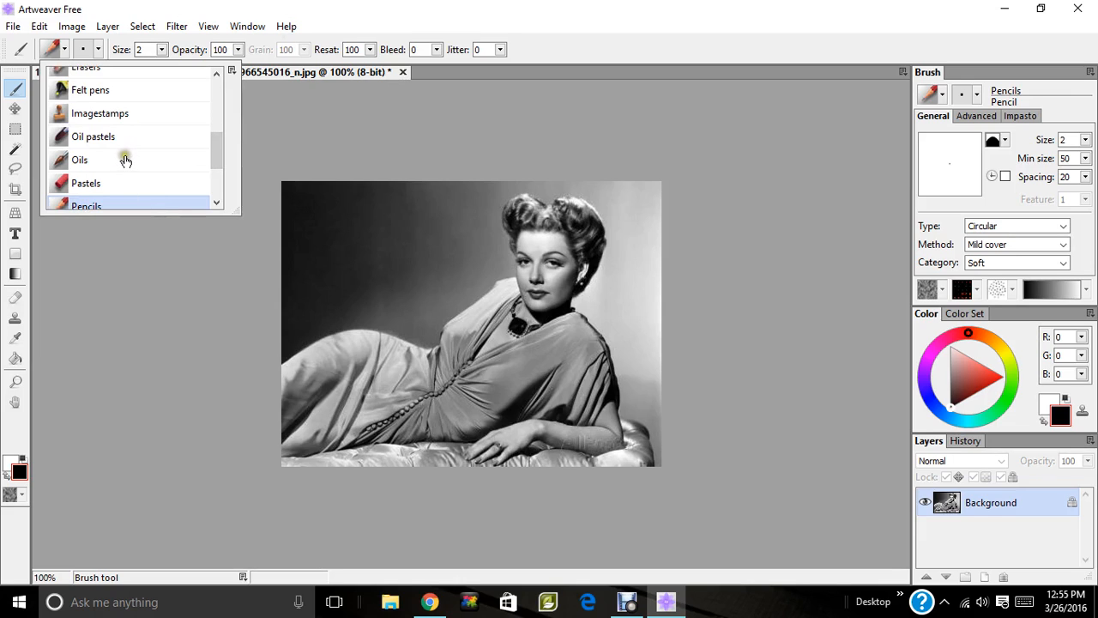
click(86, 136)
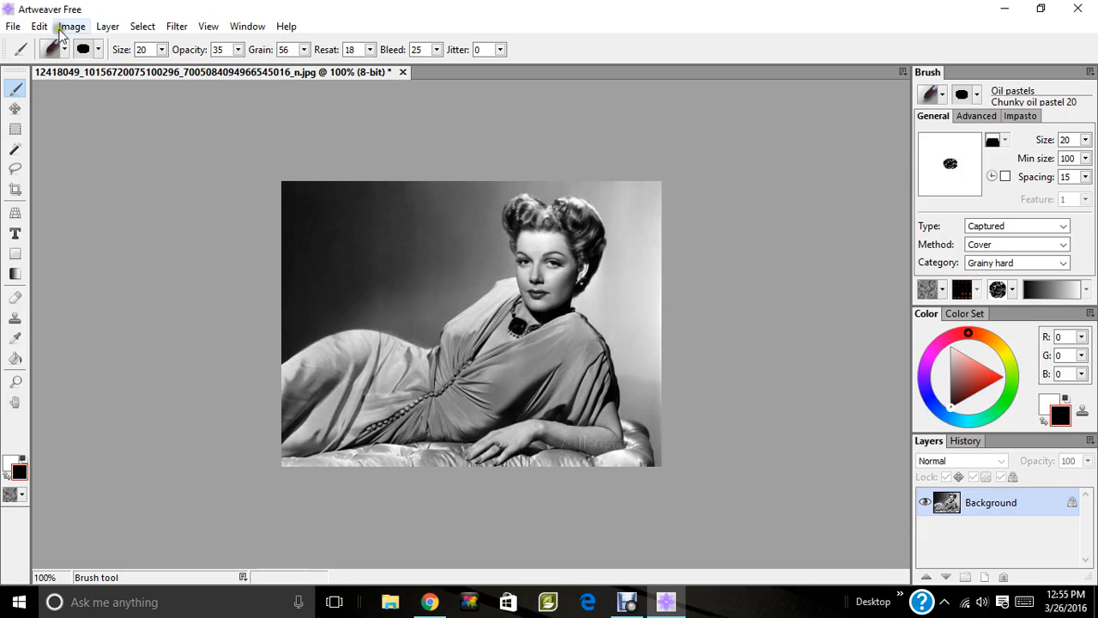
Add a new layer above the photo with the Soft light blend mode.
click(108, 29)
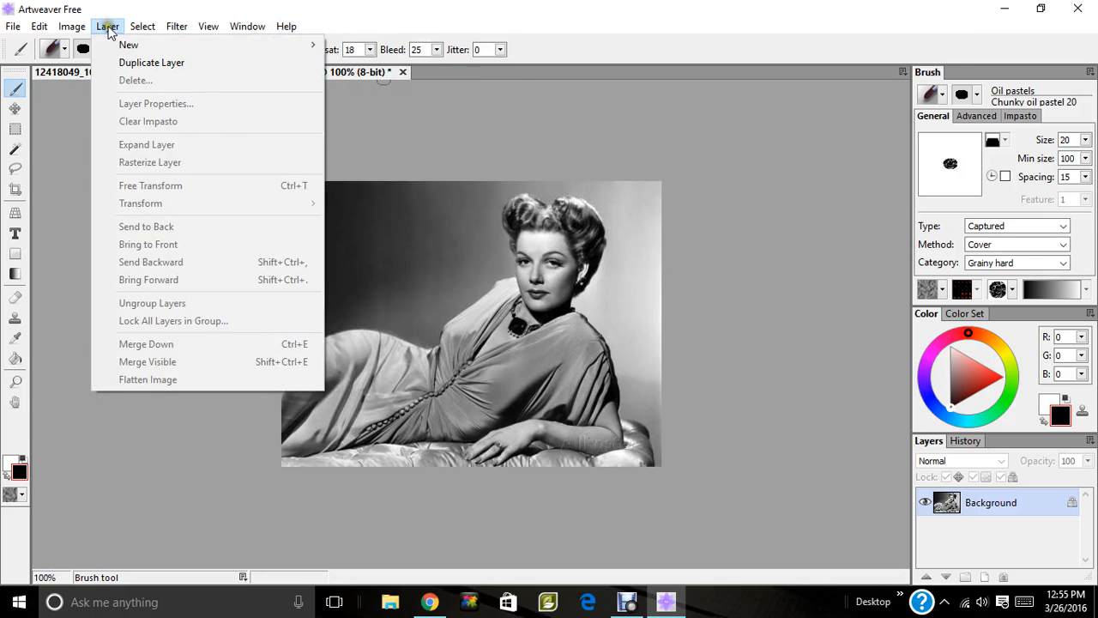
mouse_move(265, 44)
click(352, 43)
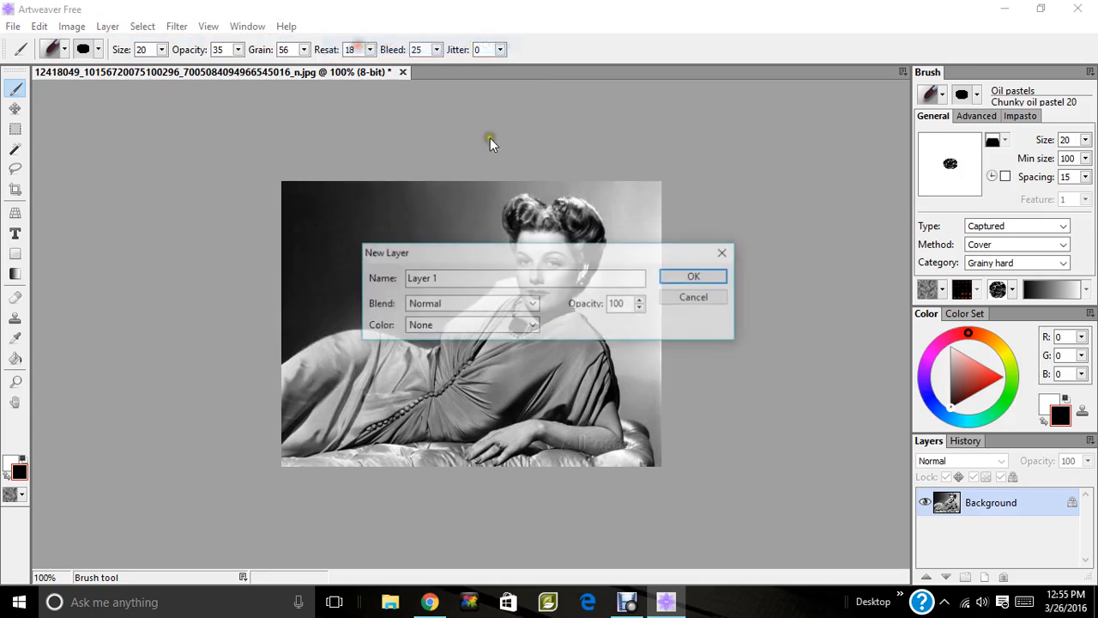
click(440, 307)
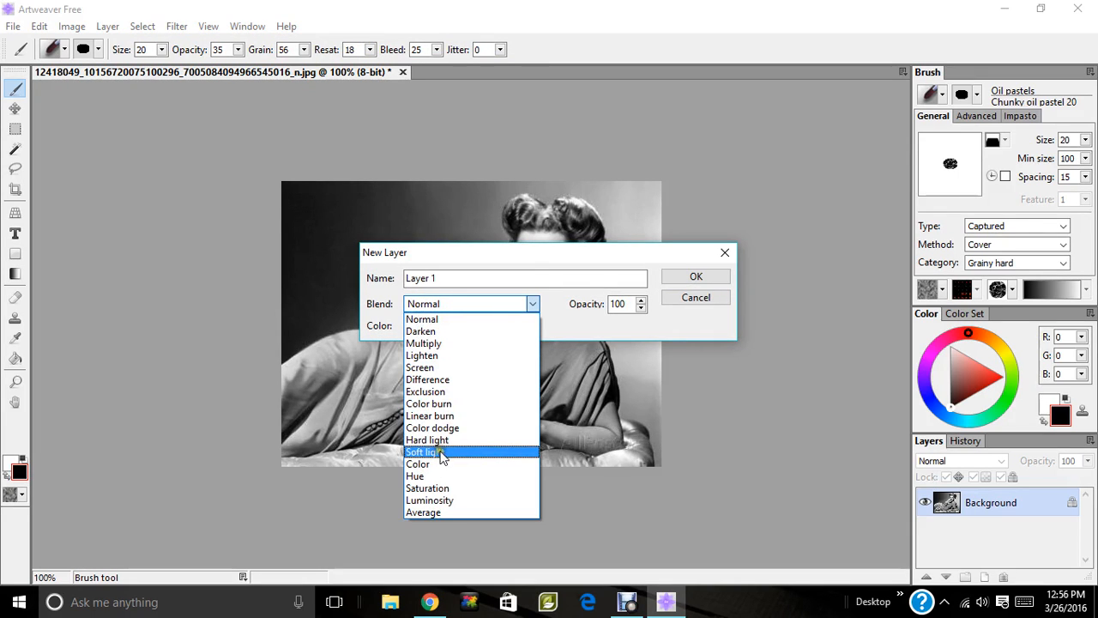
click(440, 452)
click(691, 279)
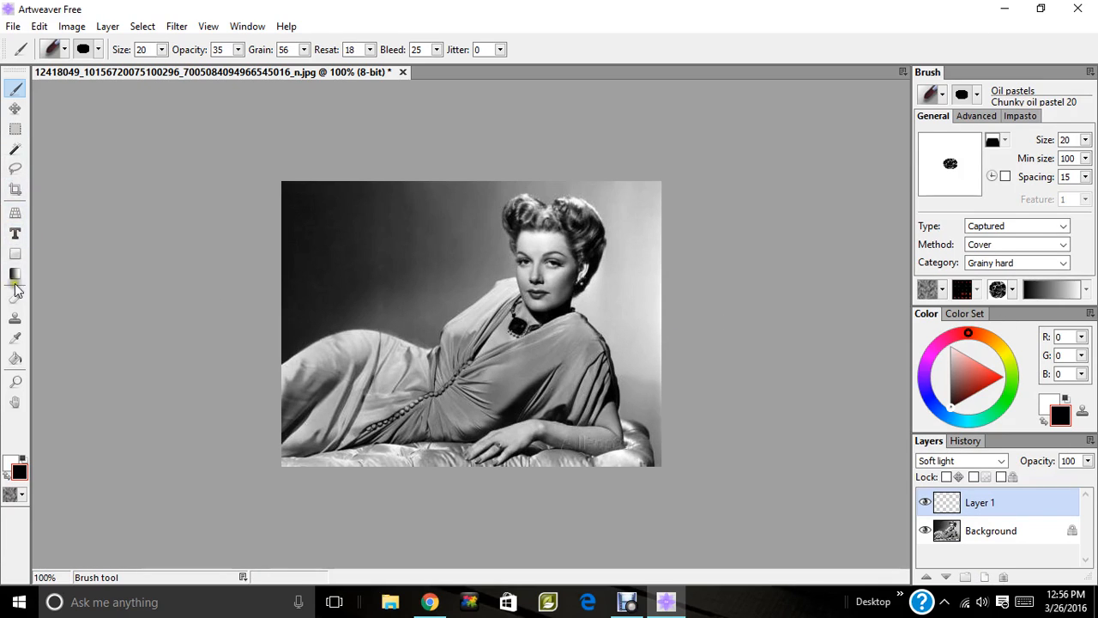
Zoom the photo to 200% and select the Brush tool with the Chunky oil pastel 20 variant.
click(16, 382)
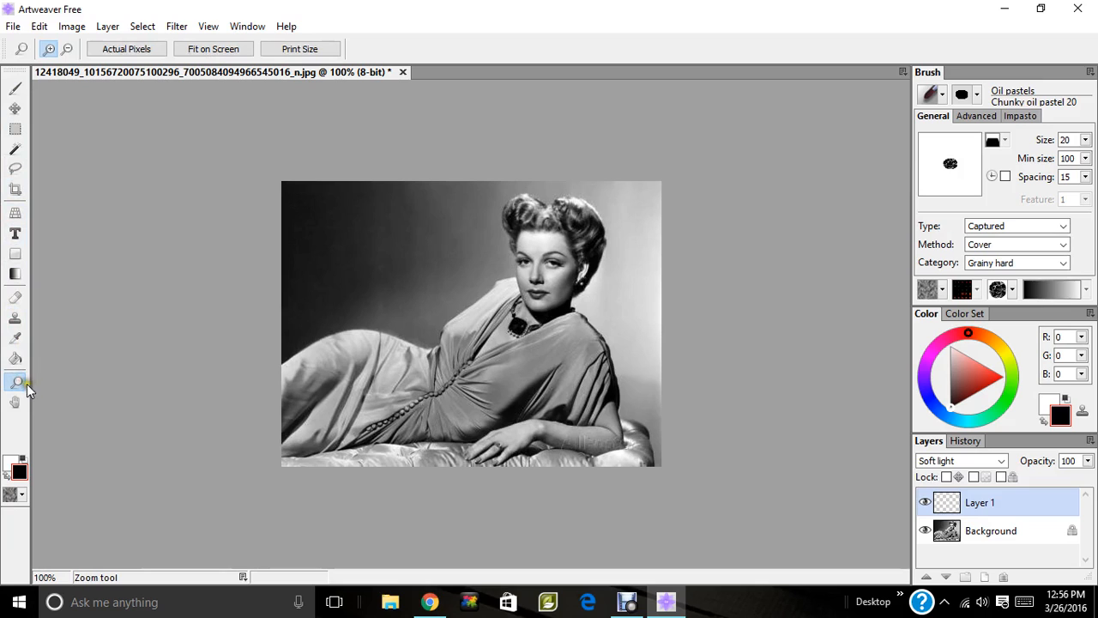
click(417, 331)
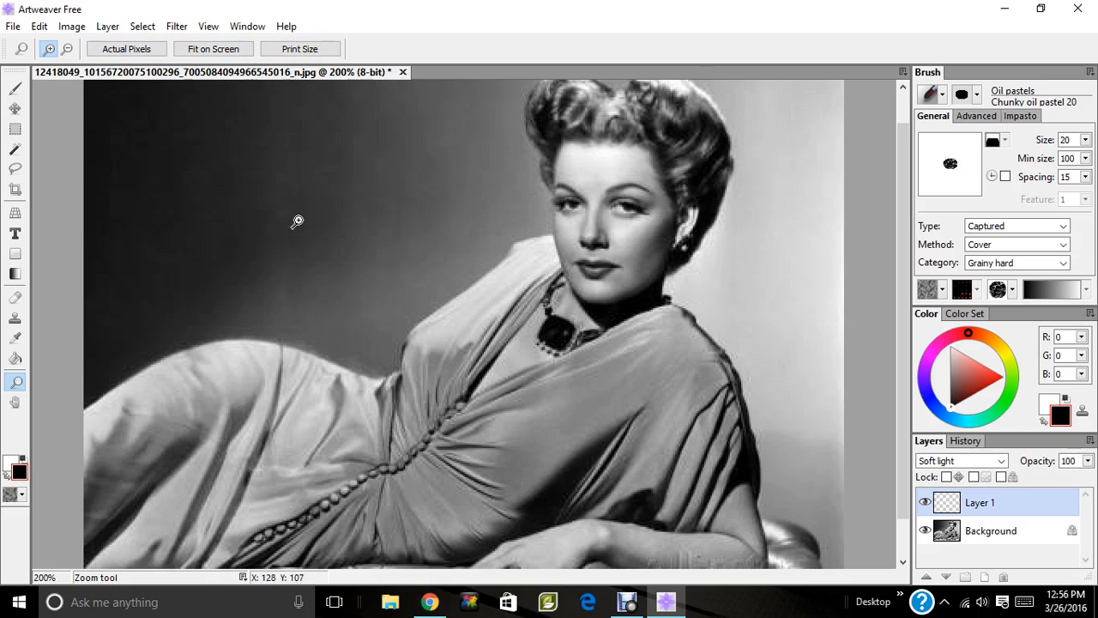
click(14, 87)
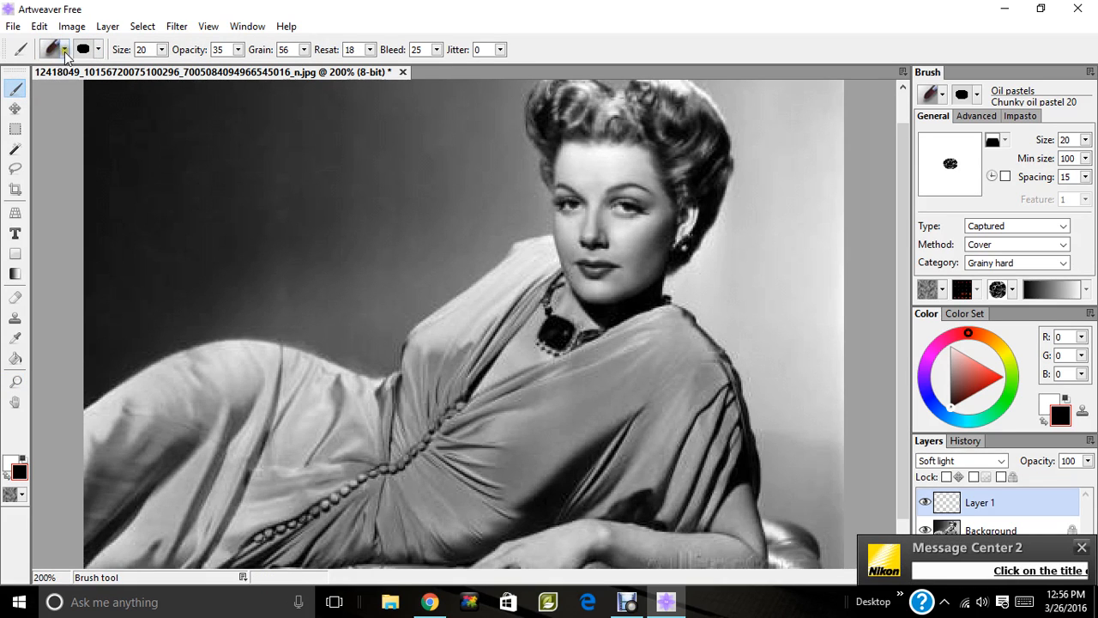
click(57, 51)
click(83, 87)
click(97, 48)
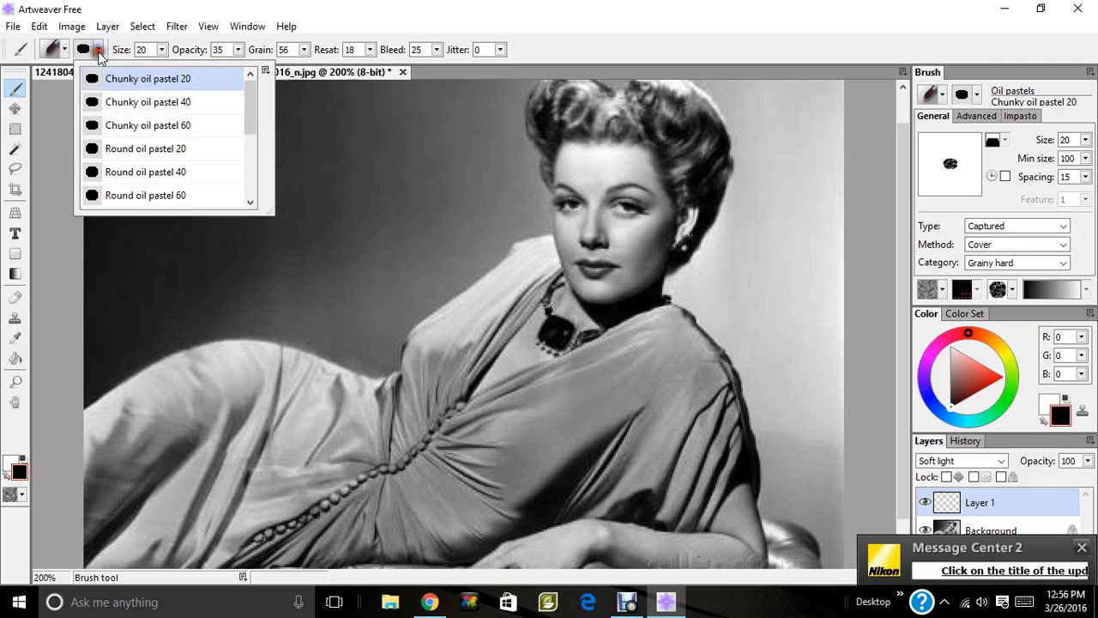
mouse_move(250, 107)
mouse_down()
mouse_move(248, 193)
mouse_move(249, 107)
mouse_move(262, 117)
mouse_up()
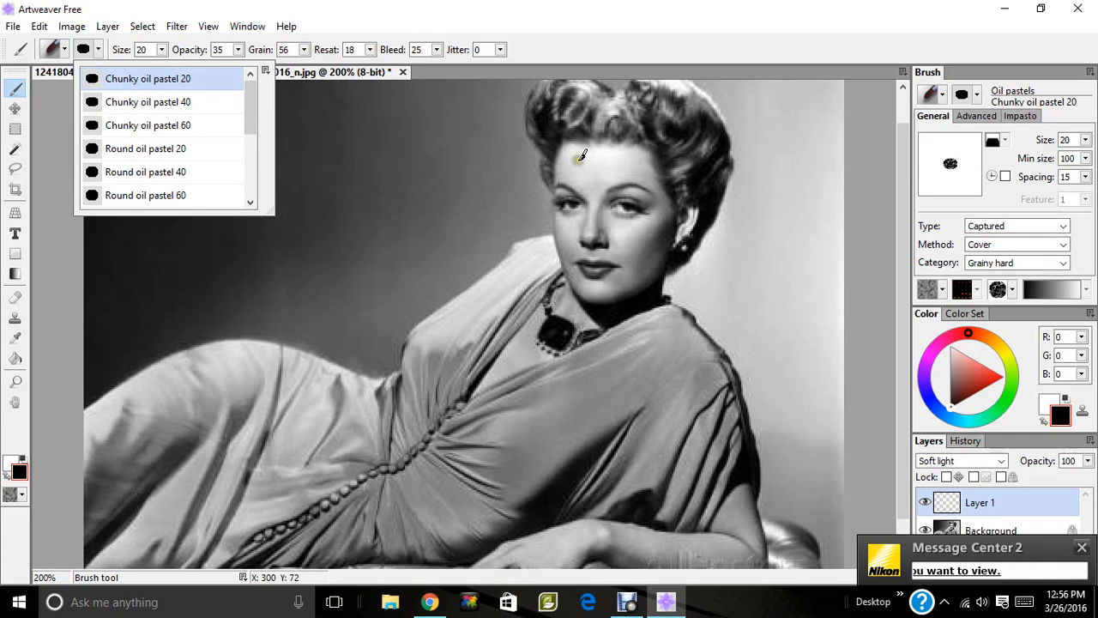
click(193, 80)
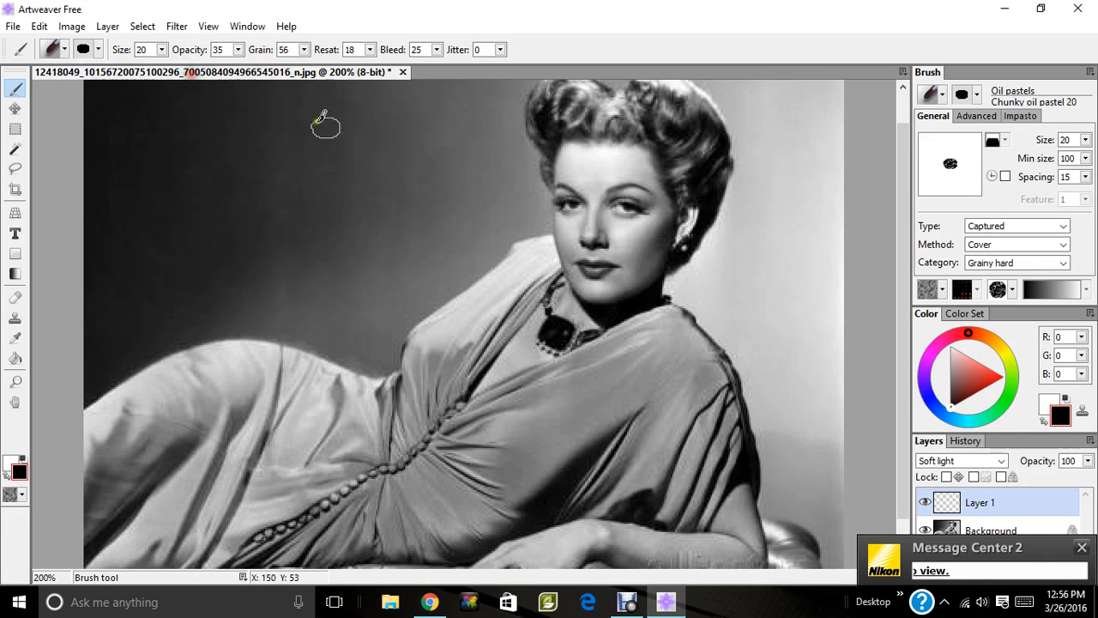
Set the paint colour to turquoise (RGB 32, 213, 216) and choose the Round oil pastel 20 brush variant.
click(967, 419)
drag(967, 419, 972, 420)
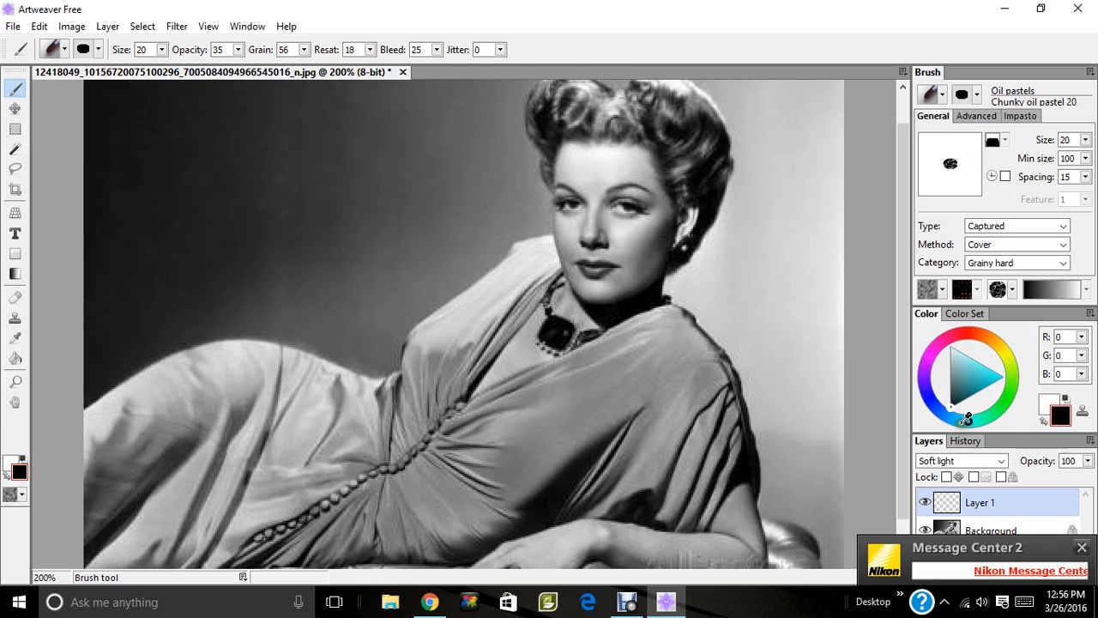
mouse_move(993, 372)
mouse_down()
mouse_move(1010, 386)
mouse_move(989, 377)
mouse_up()
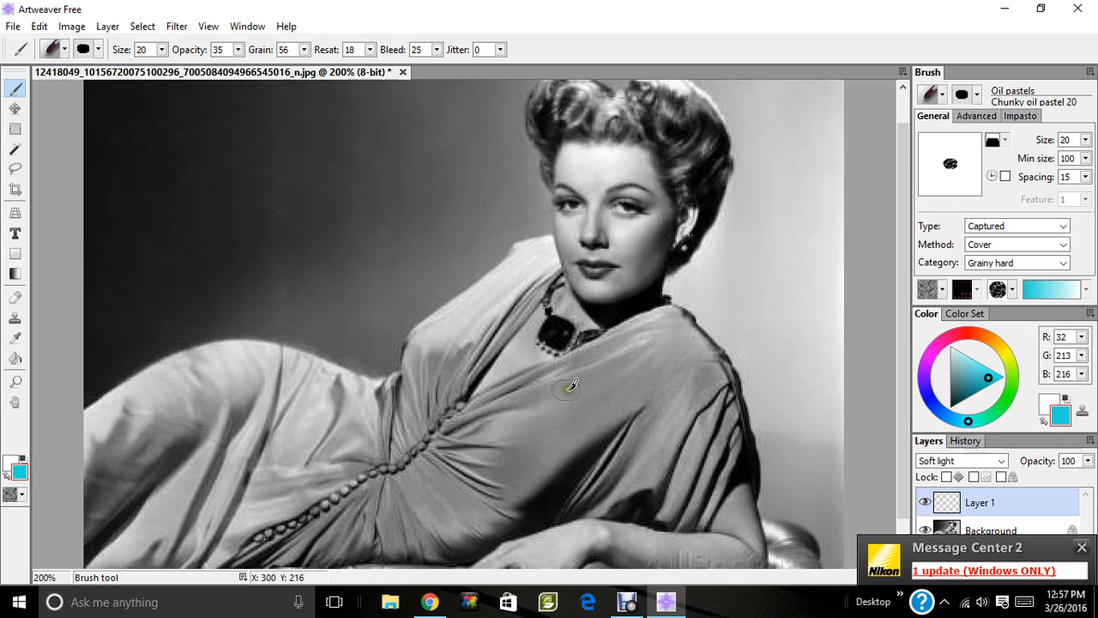
click(98, 49)
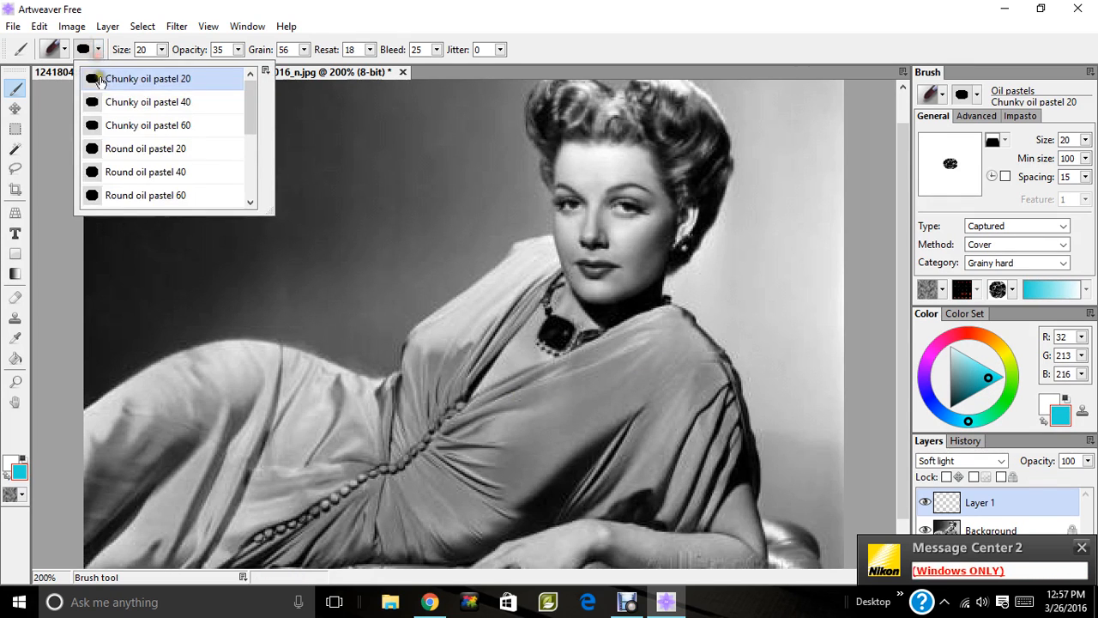
click(126, 149)
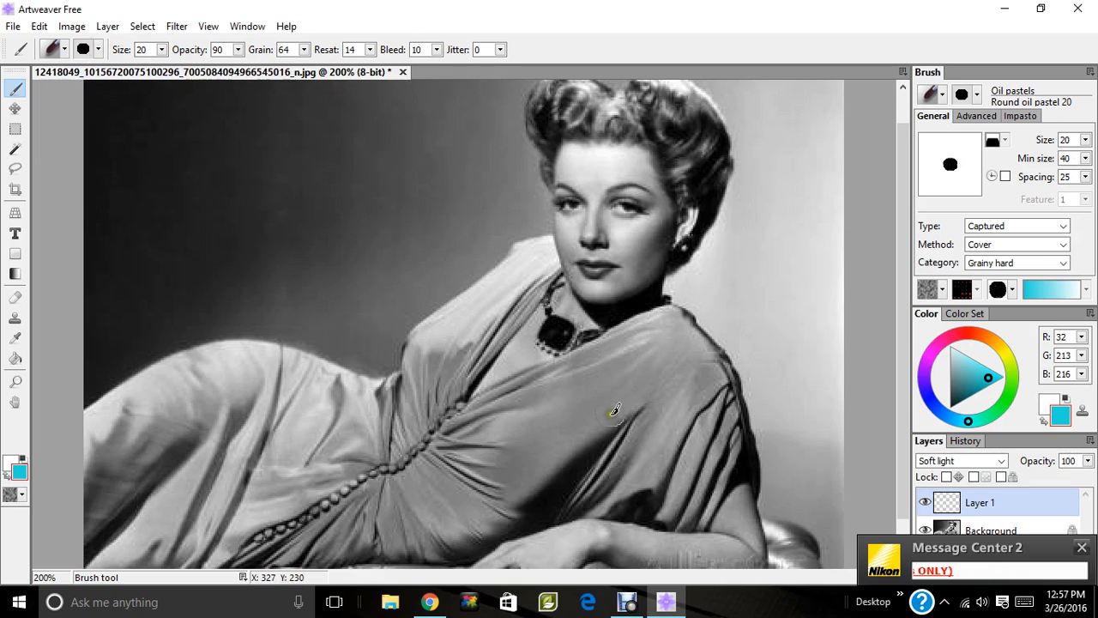
Paint the dress turquoise from the row of buttons across the chest up to the shoulder beside the necklace.
mouse_move(573, 388)
mouse_down()
mouse_move(538, 403)
mouse_move(586, 386)
mouse_move(563, 400)
mouse_move(576, 407)
mouse_move(560, 420)
mouse_move(559, 410)
mouse_move(506, 411)
mouse_move(448, 430)
mouse_move(485, 400)
mouse_up()
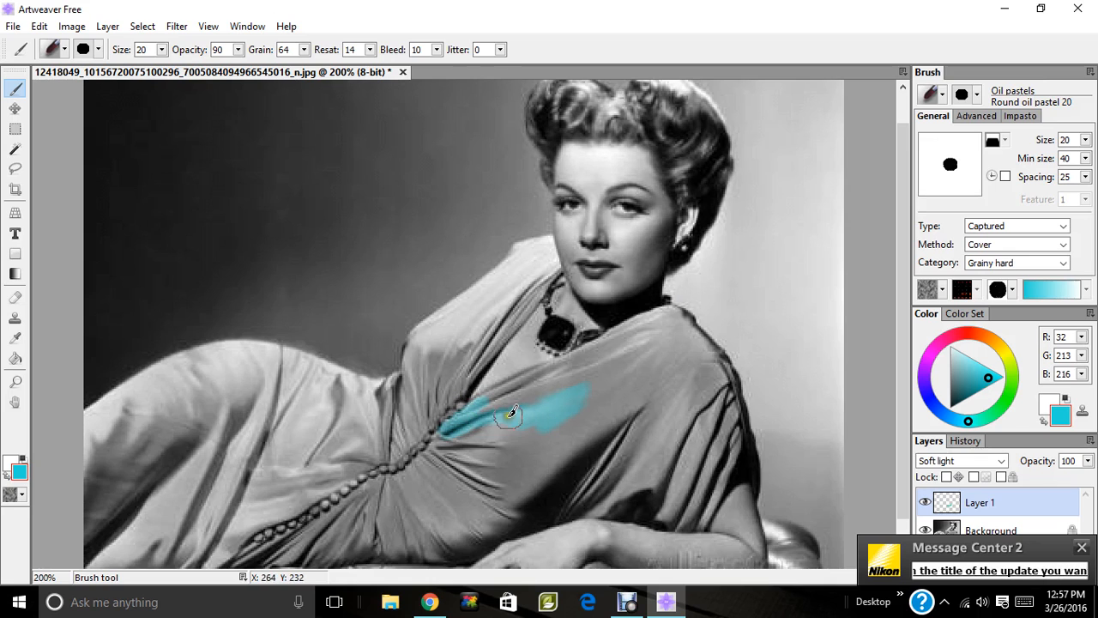
mouse_move(483, 418)
mouse_down()
mouse_move(529, 400)
mouse_move(463, 416)
mouse_move(586, 384)
mouse_move(489, 399)
mouse_move(488, 384)
mouse_move(539, 362)
mouse_move(464, 407)
mouse_up()
mouse_move(532, 383)
mouse_down()
mouse_move(603, 371)
mouse_move(571, 401)
mouse_move(571, 423)
mouse_move(622, 402)
mouse_move(595, 438)
mouse_move(660, 385)
mouse_move(594, 407)
mouse_move(592, 391)
mouse_move(618, 364)
mouse_move(596, 348)
mouse_move(544, 375)
mouse_move(664, 314)
mouse_move(717, 357)
mouse_move(702, 372)
mouse_move(663, 351)
mouse_up()
mouse_move(645, 354)
mouse_down()
mouse_move(666, 343)
mouse_move(657, 321)
mouse_up()
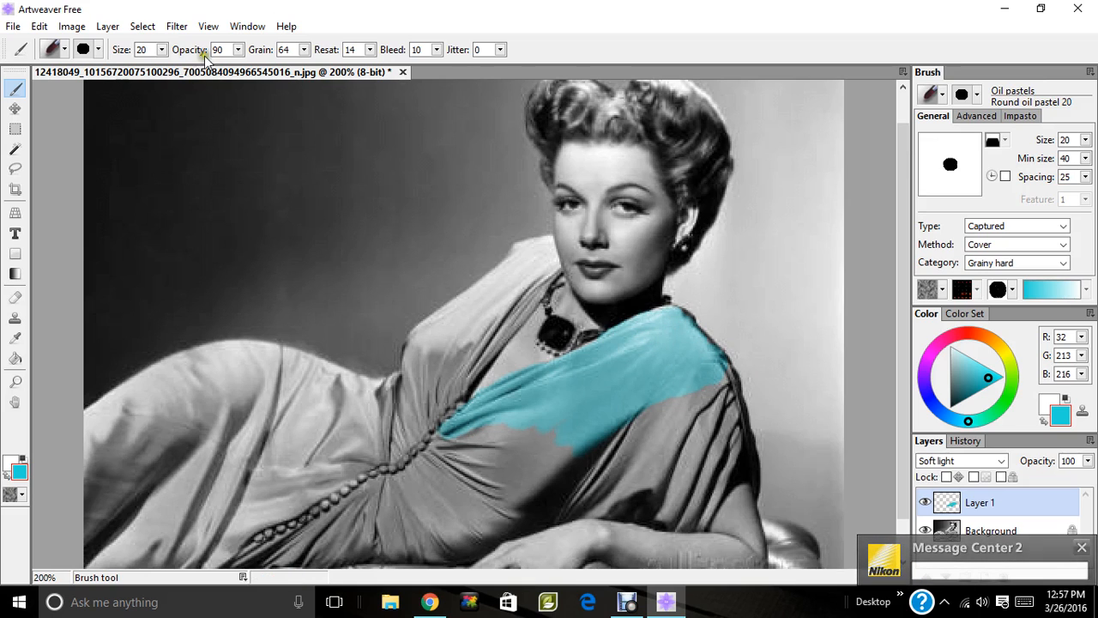
Paint the draped sleeve turquoise down to the forearm and erase the paint that spills onto the wrist.
click(239, 49)
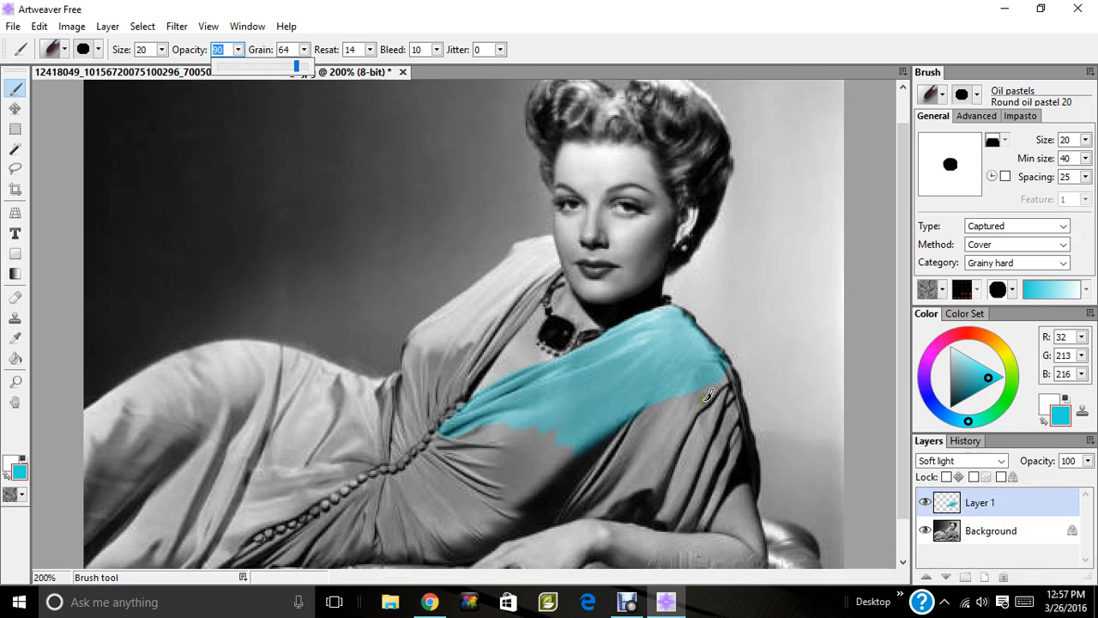
click(652, 403)
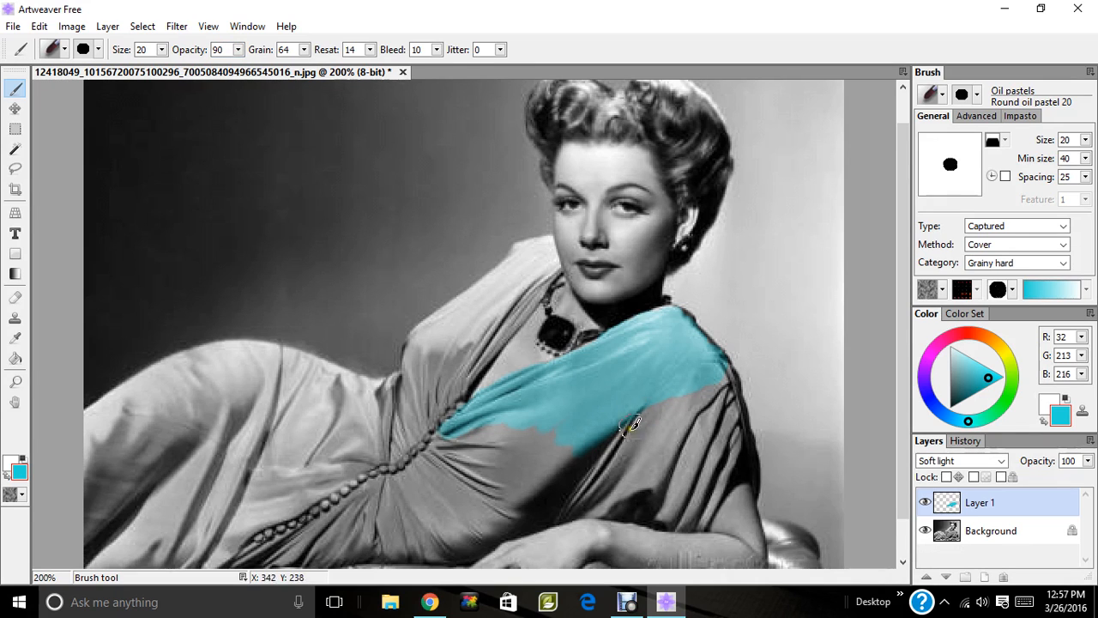
mouse_move(627, 428)
mouse_down()
mouse_move(676, 393)
mouse_move(636, 419)
mouse_move(678, 410)
mouse_move(695, 390)
mouse_move(685, 415)
mouse_move(708, 390)
mouse_move(696, 412)
mouse_move(719, 397)
mouse_move(713, 361)
mouse_move(729, 425)
mouse_move(735, 408)
mouse_move(739, 450)
mouse_up()
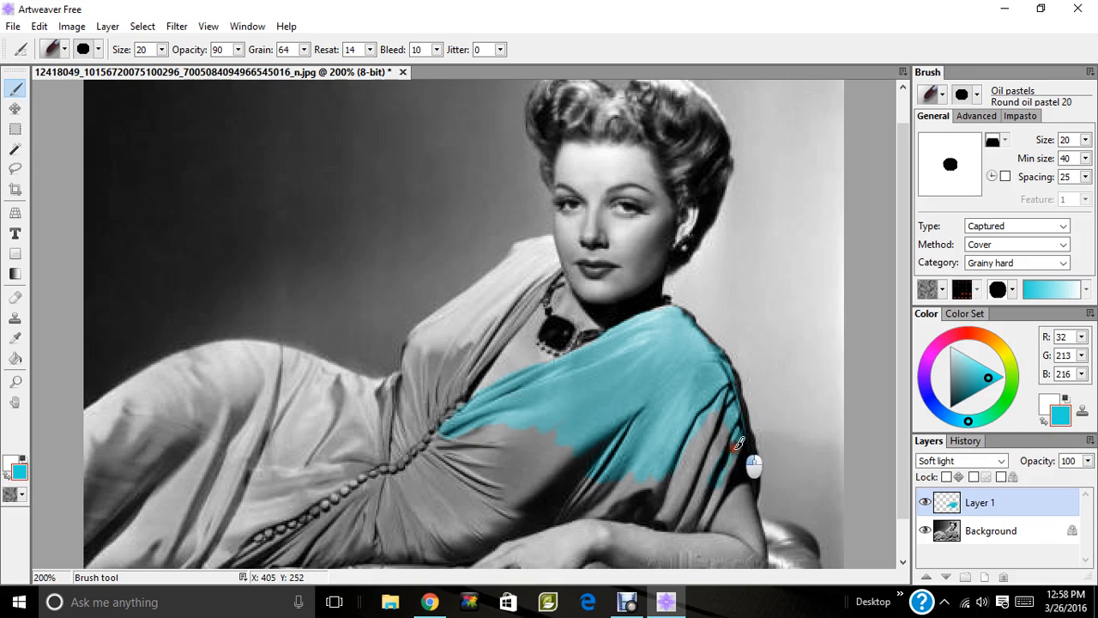
drag(738, 443, 704, 517)
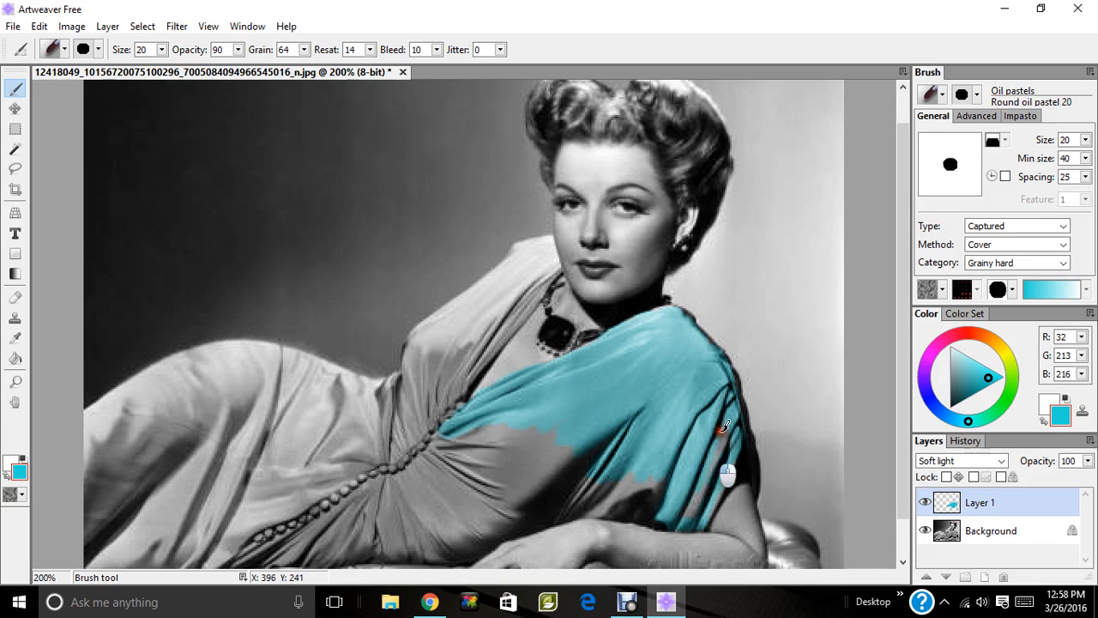
mouse_move(723, 426)
mouse_down()
mouse_move(723, 481)
mouse_move(704, 513)
mouse_move(660, 520)
mouse_move(665, 489)
mouse_move(654, 495)
mouse_move(654, 483)
mouse_move(567, 525)
mouse_move(631, 476)
mouse_move(589, 496)
mouse_move(587, 466)
mouse_up()
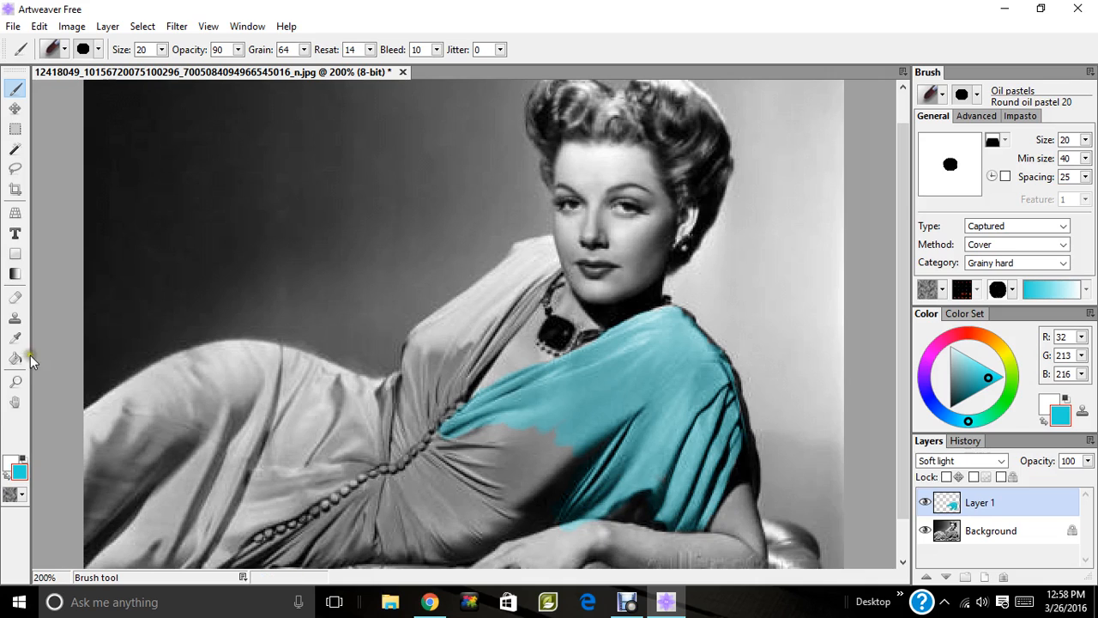
click(15, 297)
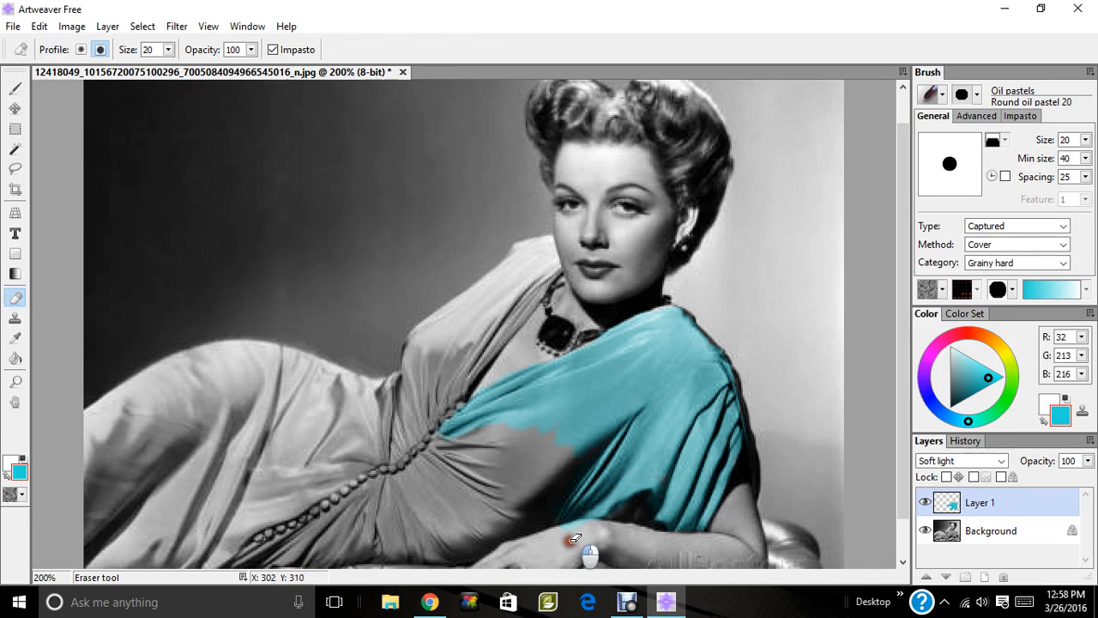
drag(566, 538, 598, 525)
Paint the rest of the bodice and the part of the dress below the row of buttons turquoise.
click(15, 88)
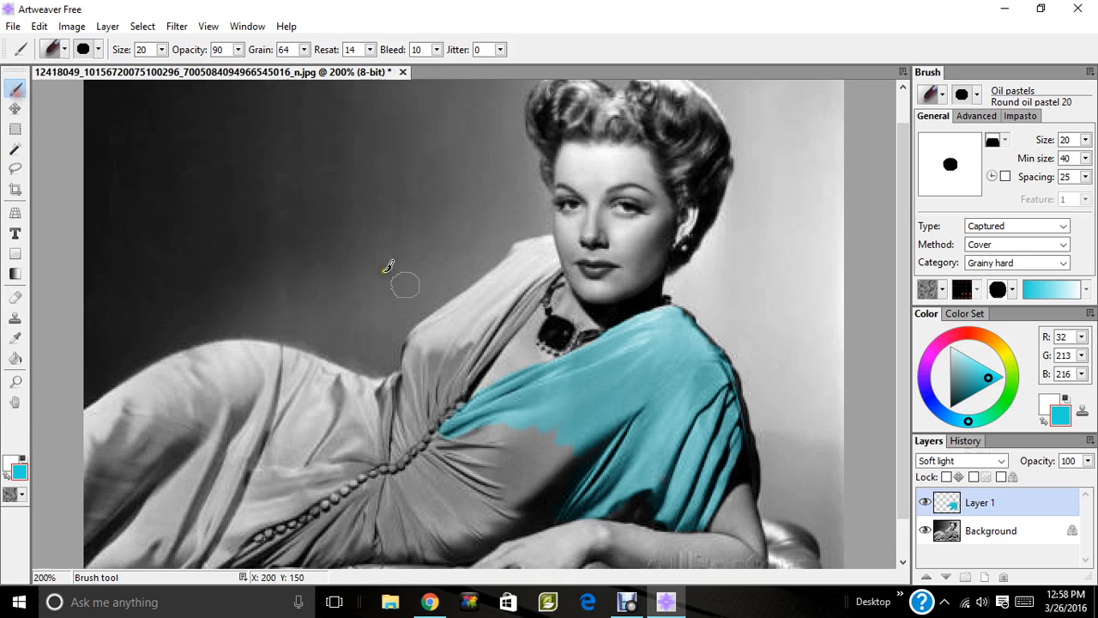
mouse_move(546, 431)
mouse_down()
mouse_move(447, 431)
mouse_move(462, 426)
mouse_move(462, 450)
mouse_move(484, 441)
mouse_move(446, 463)
mouse_move(429, 515)
mouse_move(450, 501)
mouse_move(433, 521)
mouse_move(468, 508)
mouse_move(456, 516)
mouse_move(505, 514)
mouse_move(567, 472)
mouse_move(554, 505)
mouse_move(649, 503)
mouse_move(602, 507)
mouse_move(641, 517)
mouse_up()
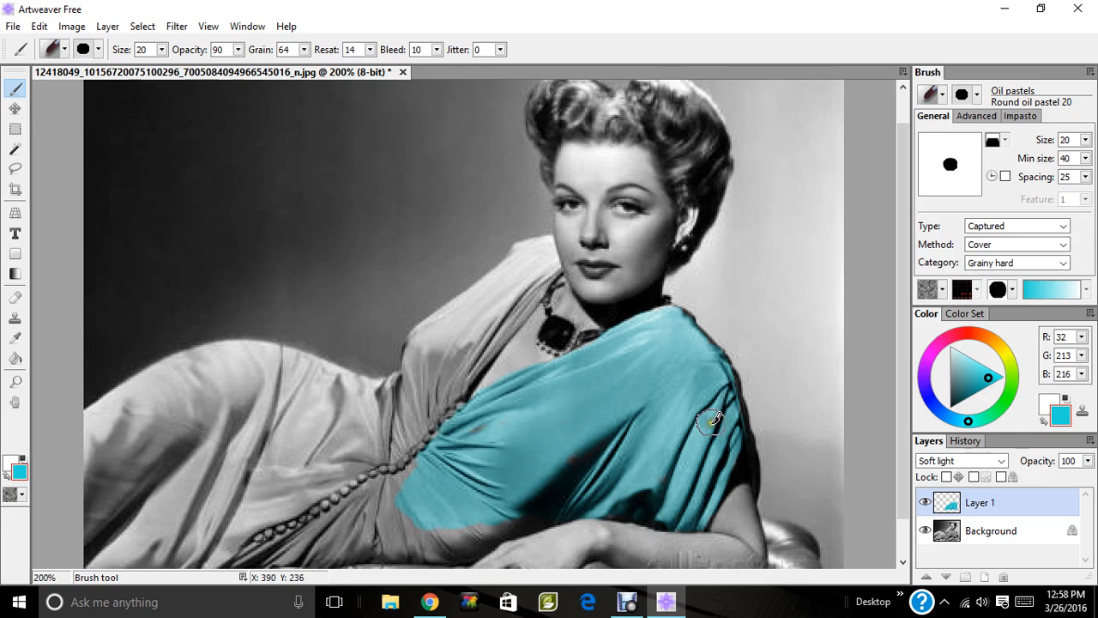
drag(901, 352, 895, 415)
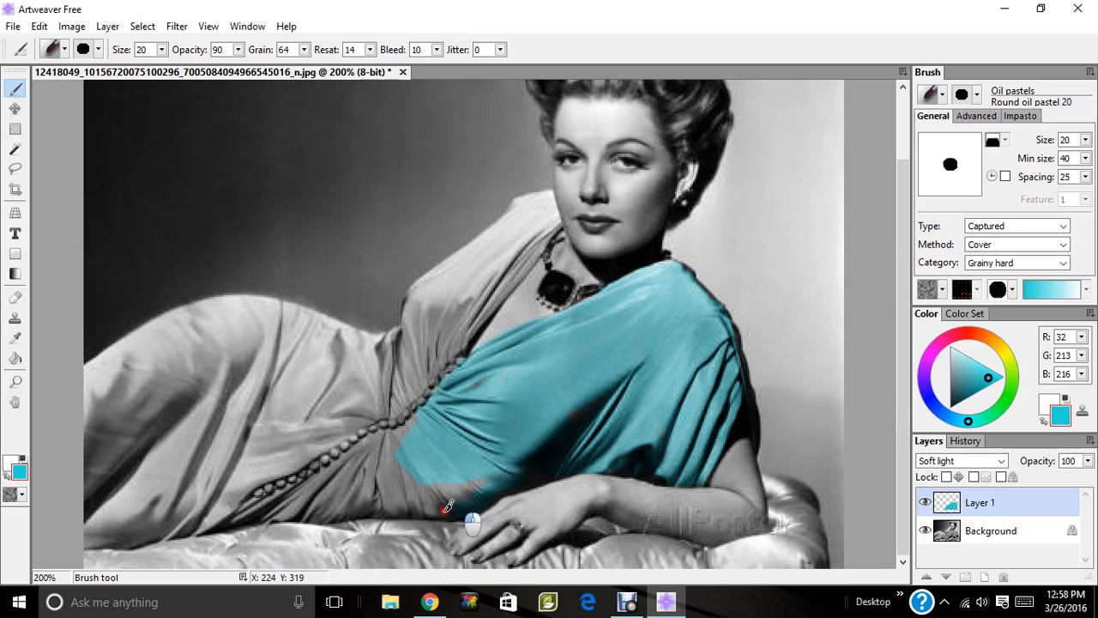
mouse_move(394, 506)
mouse_down()
mouse_move(301, 518)
mouse_move(364, 441)
mouse_move(416, 431)
mouse_move(415, 423)
mouse_move(392, 474)
mouse_move(435, 473)
mouse_move(432, 489)
mouse_move(448, 495)
mouse_move(487, 481)
mouse_move(333, 504)
mouse_move(388, 488)
mouse_move(363, 461)
mouse_move(224, 529)
mouse_move(302, 502)
mouse_up()
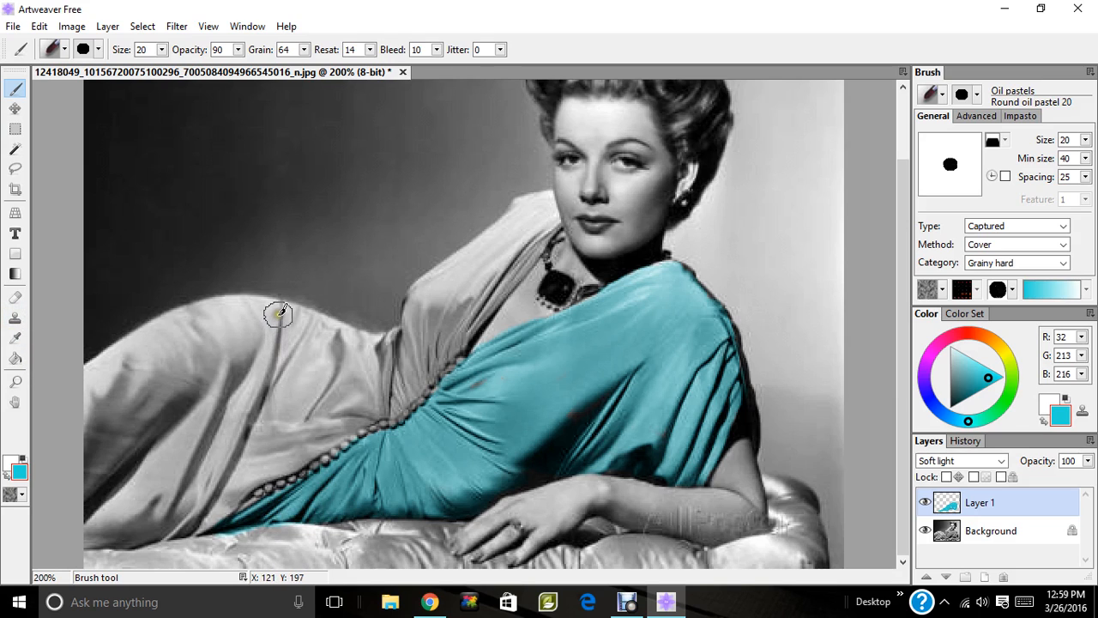
Paint the skirt above the buttons, the far shoulder, the leg area and the dark sleeve folds turquoise.
mouse_move(278, 313)
mouse_down()
mouse_move(216, 478)
mouse_move(162, 532)
mouse_move(255, 498)
mouse_move(239, 488)
mouse_move(252, 483)
mouse_move(230, 488)
mouse_move(251, 448)
mouse_move(240, 445)
mouse_move(225, 494)
mouse_move(243, 439)
mouse_move(274, 396)
mouse_move(290, 467)
mouse_move(324, 432)
mouse_move(334, 443)
mouse_move(361, 430)
mouse_move(293, 431)
mouse_move(289, 415)
mouse_move(337, 381)
mouse_move(275, 348)
mouse_move(278, 311)
mouse_move(385, 348)
mouse_move(394, 339)
mouse_move(311, 345)
mouse_move(364, 365)
mouse_move(359, 382)
mouse_move(397, 418)
mouse_move(407, 396)
mouse_move(393, 431)
mouse_move(412, 411)
mouse_move(283, 485)
mouse_move(250, 479)
mouse_up()
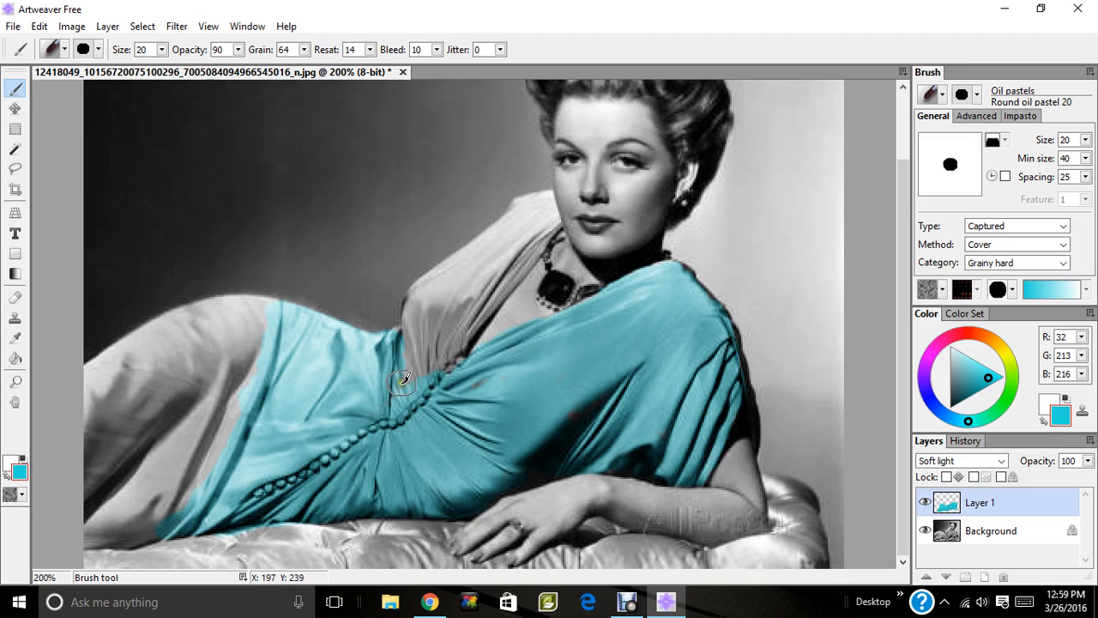
mouse_move(405, 378)
mouse_down()
mouse_move(413, 347)
mouse_move(399, 331)
mouse_move(418, 286)
mouse_move(505, 225)
mouse_move(513, 203)
mouse_move(545, 201)
mouse_move(553, 228)
mouse_move(447, 365)
mouse_move(445, 355)
mouse_move(397, 403)
mouse_move(426, 306)
mouse_move(526, 227)
mouse_move(453, 333)
mouse_up()
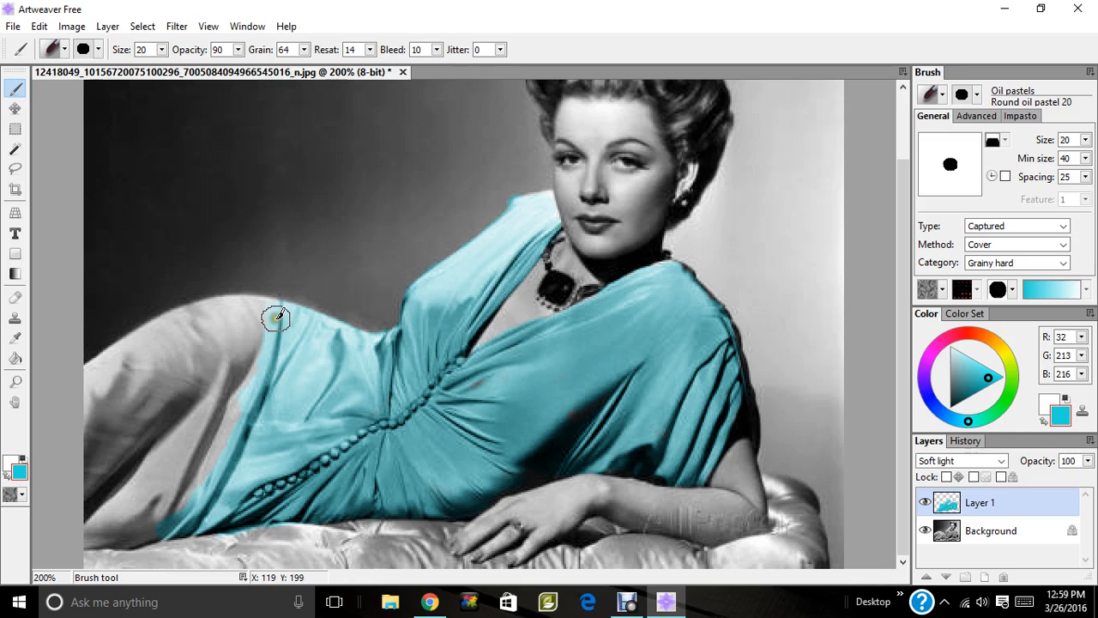
mouse_move(275, 318)
mouse_down()
mouse_move(201, 308)
mouse_move(85, 372)
mouse_move(180, 316)
mouse_move(97, 392)
mouse_move(107, 368)
mouse_move(89, 375)
mouse_move(72, 487)
mouse_move(115, 501)
mouse_move(82, 544)
mouse_move(151, 536)
mouse_move(130, 529)
mouse_move(137, 517)
mouse_move(123, 529)
mouse_move(142, 508)
mouse_move(126, 511)
mouse_move(171, 505)
mouse_move(181, 439)
mouse_move(160, 462)
mouse_move(173, 442)
mouse_move(158, 442)
mouse_move(205, 417)
mouse_move(191, 398)
mouse_move(123, 422)
mouse_move(156, 379)
mouse_move(135, 368)
mouse_move(203, 316)
mouse_move(237, 316)
mouse_move(247, 343)
mouse_move(206, 324)
mouse_move(159, 339)
mouse_move(213, 362)
mouse_move(202, 410)
mouse_up()
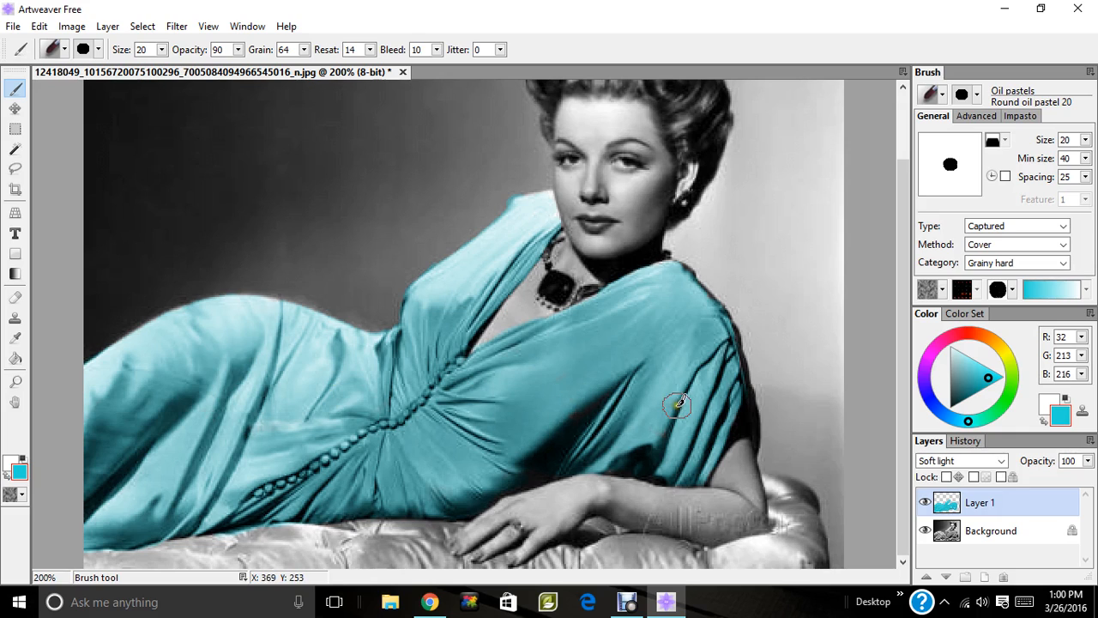
mouse_move(648, 436)
mouse_down()
mouse_move(621, 460)
mouse_move(592, 454)
mouse_up()
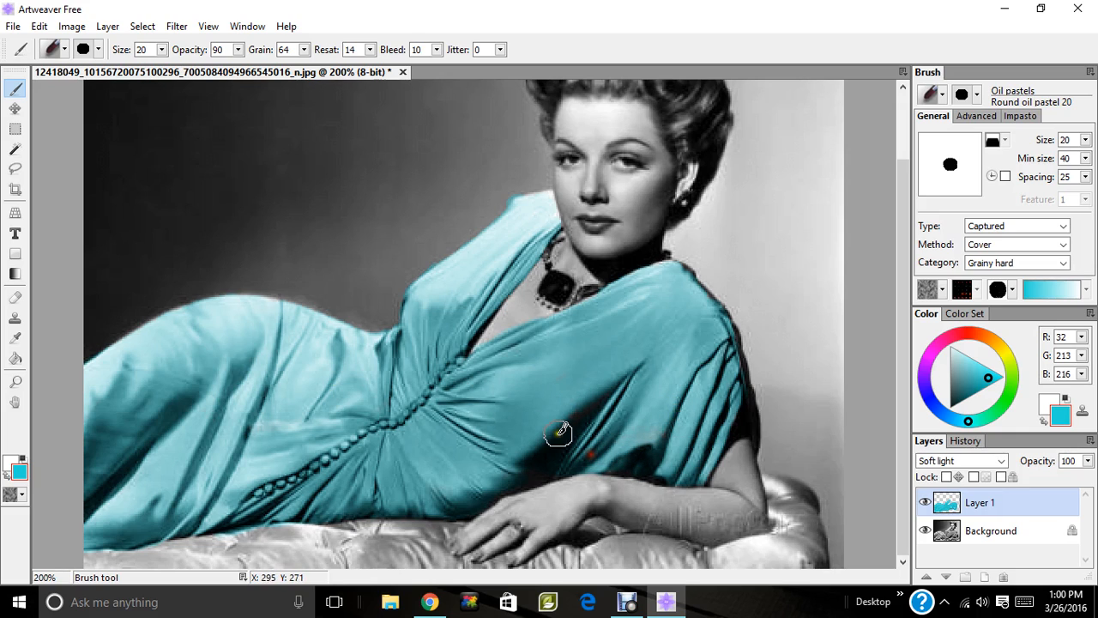
Erase the turquoise spilling onto the background along the far shoulder and touch up the dress edge with the brush.
click(15, 298)
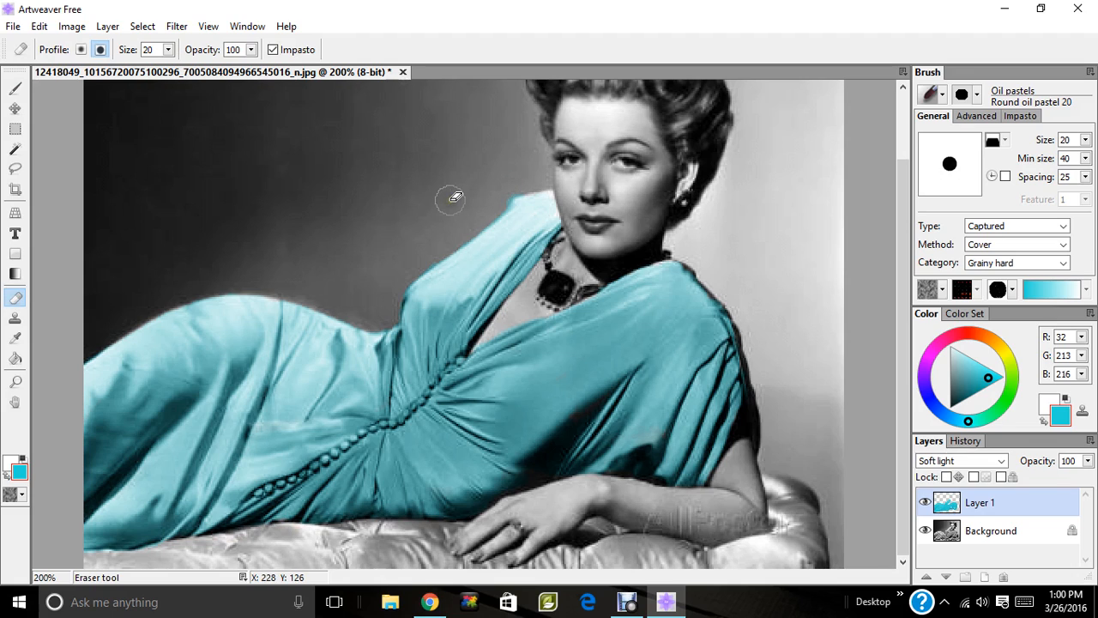
mouse_move(513, 177)
mouse_down()
mouse_move(498, 188)
mouse_move(516, 187)
mouse_move(488, 207)
mouse_move(441, 218)
mouse_up()
click(842, 241)
drag(435, 255, 442, 245)
click(455, 221)
click(14, 87)
click(443, 284)
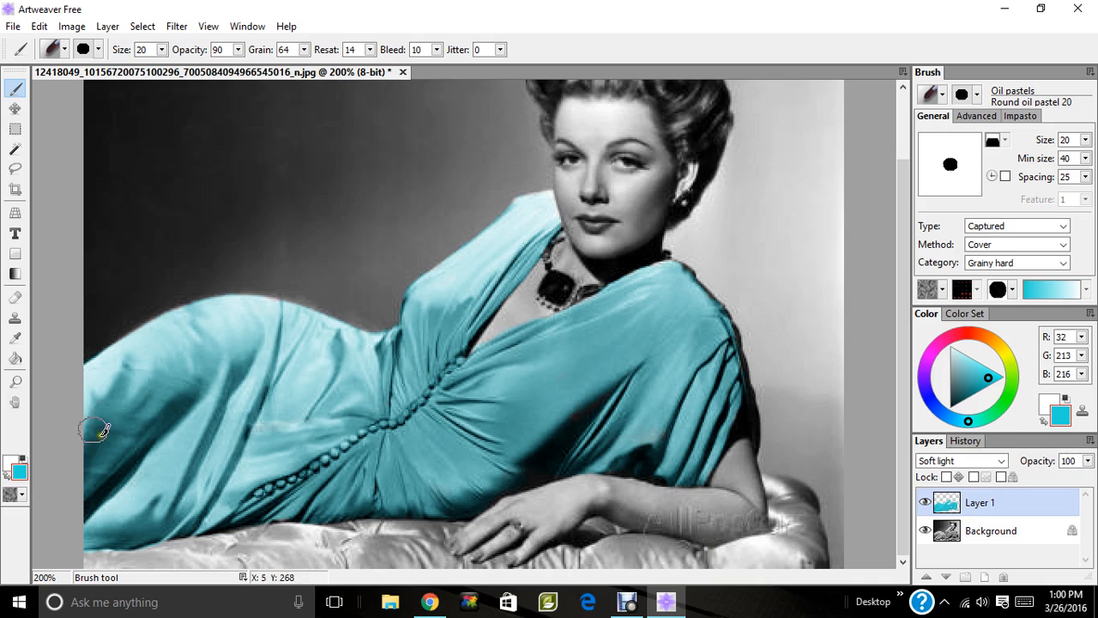
Fit the whole image on screen and raise the dress layer's saturation to 100 in the Hue/Saturation adjustment.
click(16, 383)
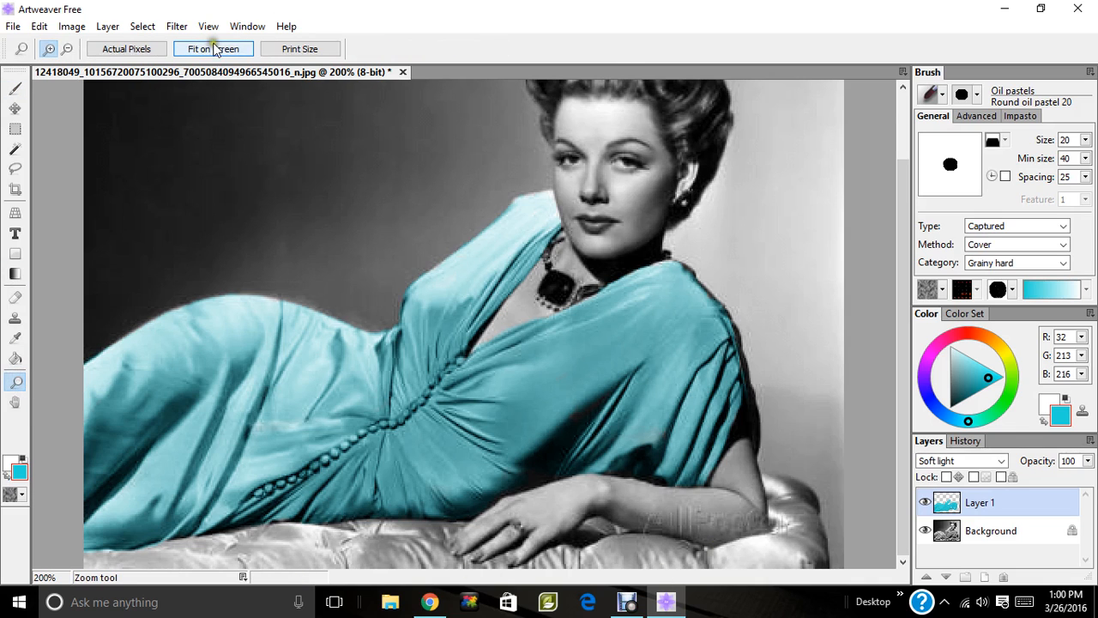
click(214, 49)
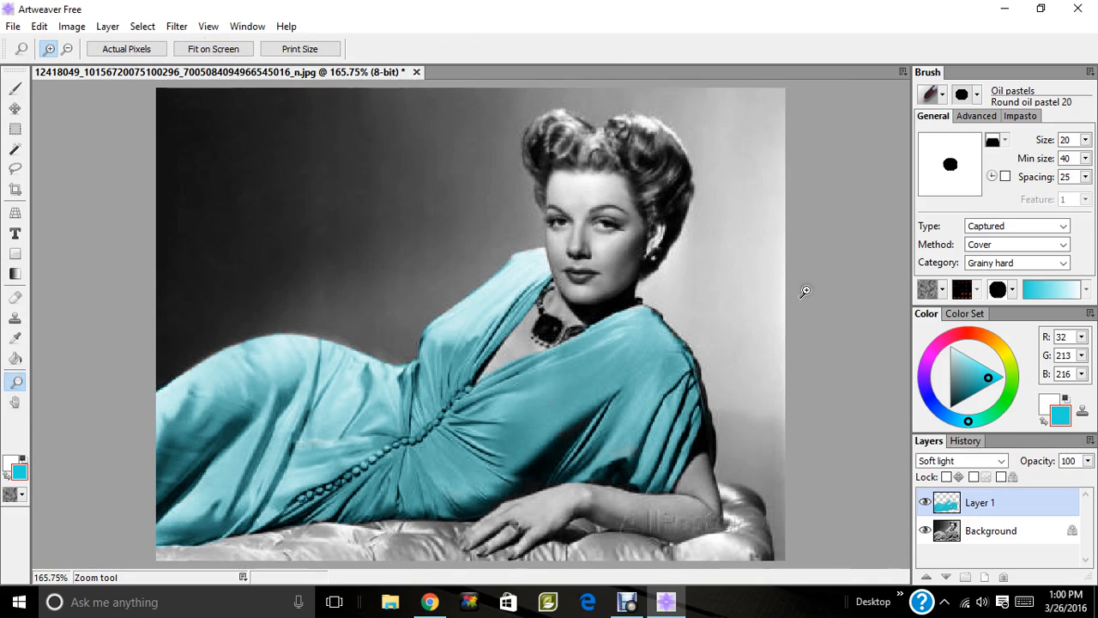
click(79, 30)
mouse_move(97, 44)
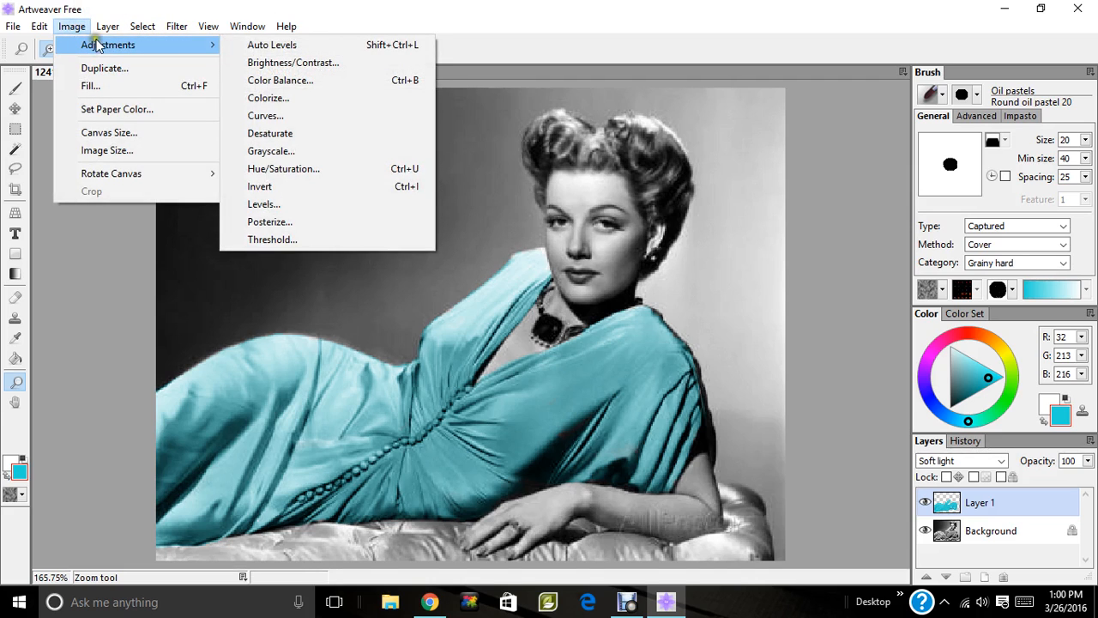
click(279, 169)
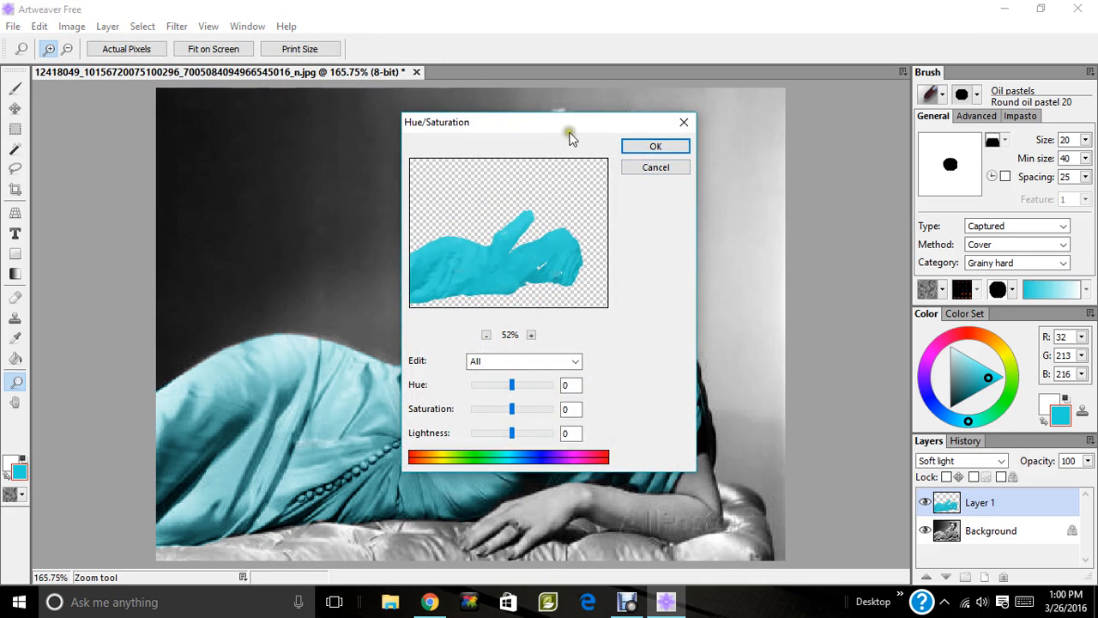
drag(562, 122, 813, 112)
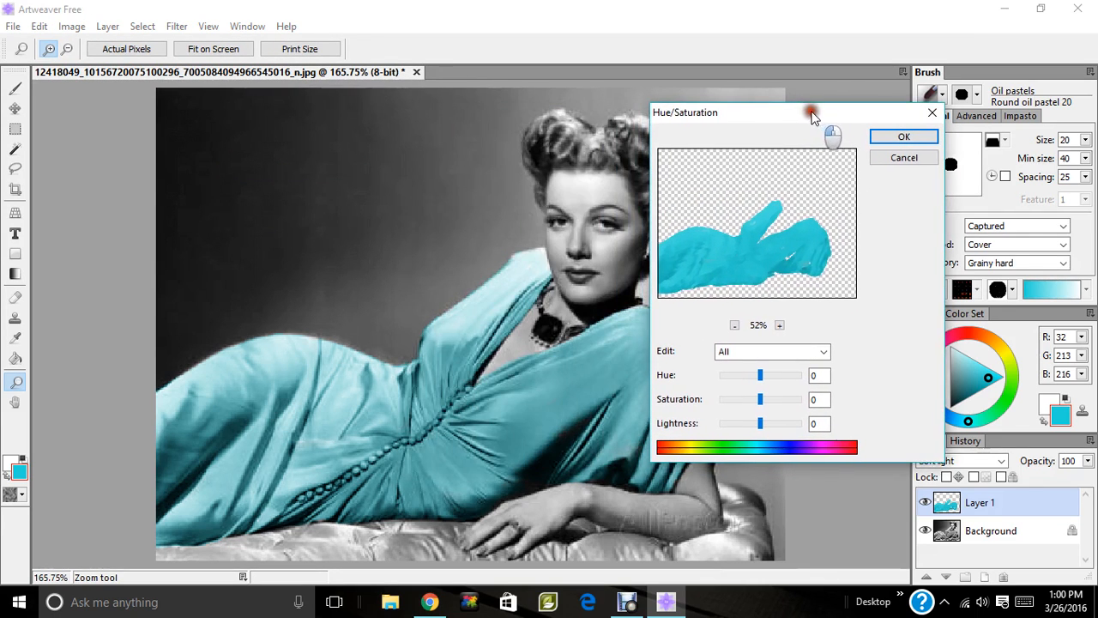
click(764, 403)
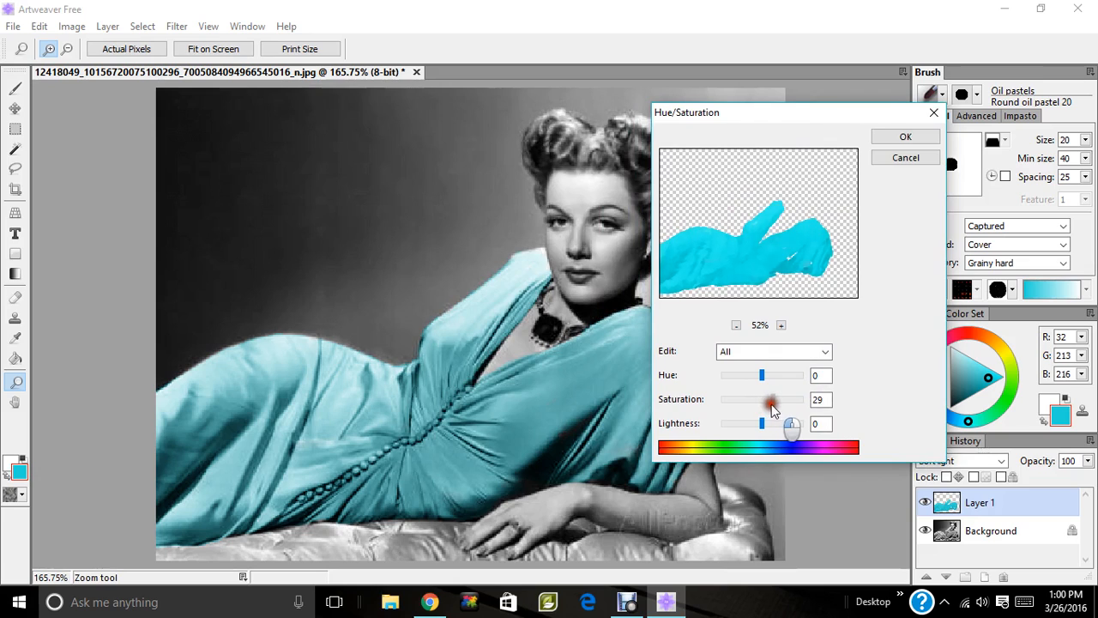
drag(772, 404, 803, 409)
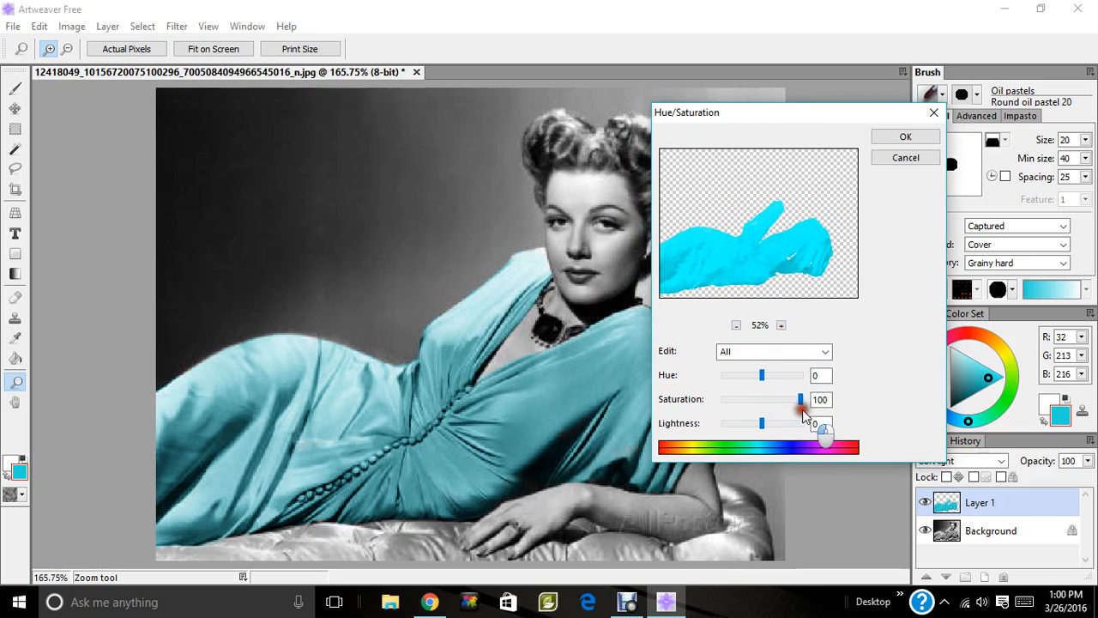
Try lighter and darker lightness values for the dress layer, ending at -40.
click(779, 424)
click(788, 426)
click(796, 426)
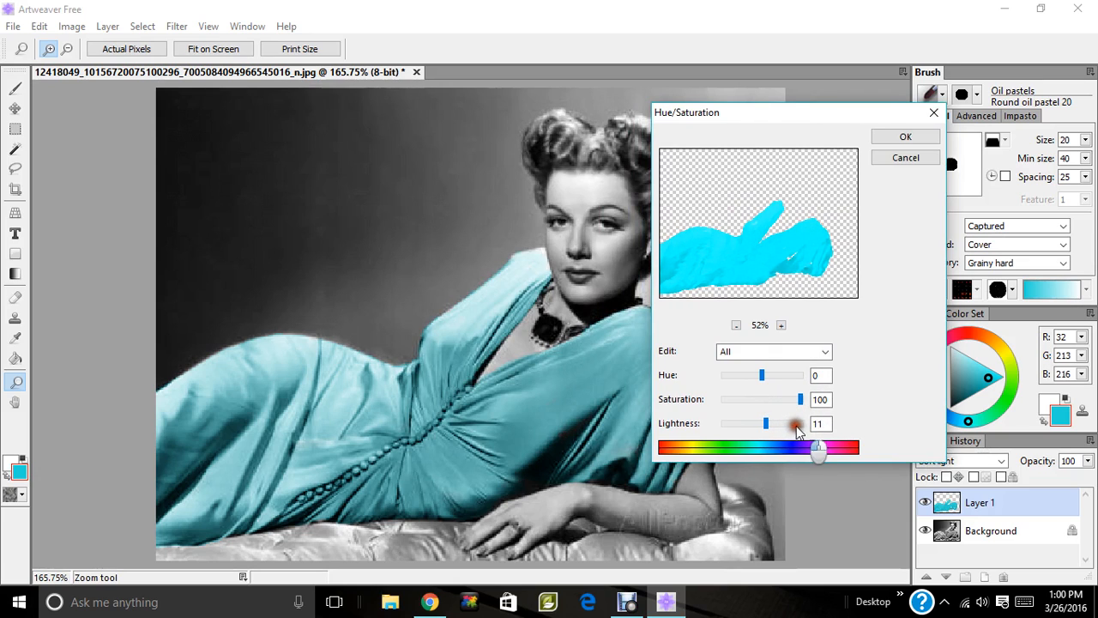
click(767, 425)
drag(767, 429, 723, 436)
drag(720, 433, 746, 434)
Set the dress layer's hue to 2, saturation to 29 and lightness to -21, and apply the adjustment.
mouse_move(762, 376)
mouse_down()
mouse_move(779, 380)
mouse_move(763, 382)
mouse_up()
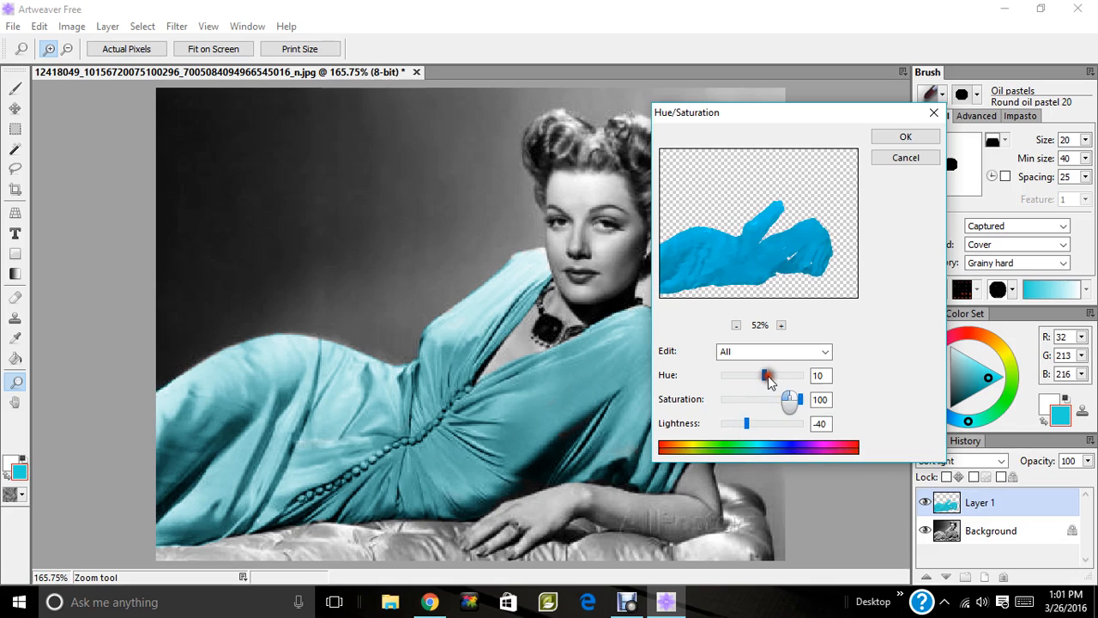
click(750, 378)
click(749, 378)
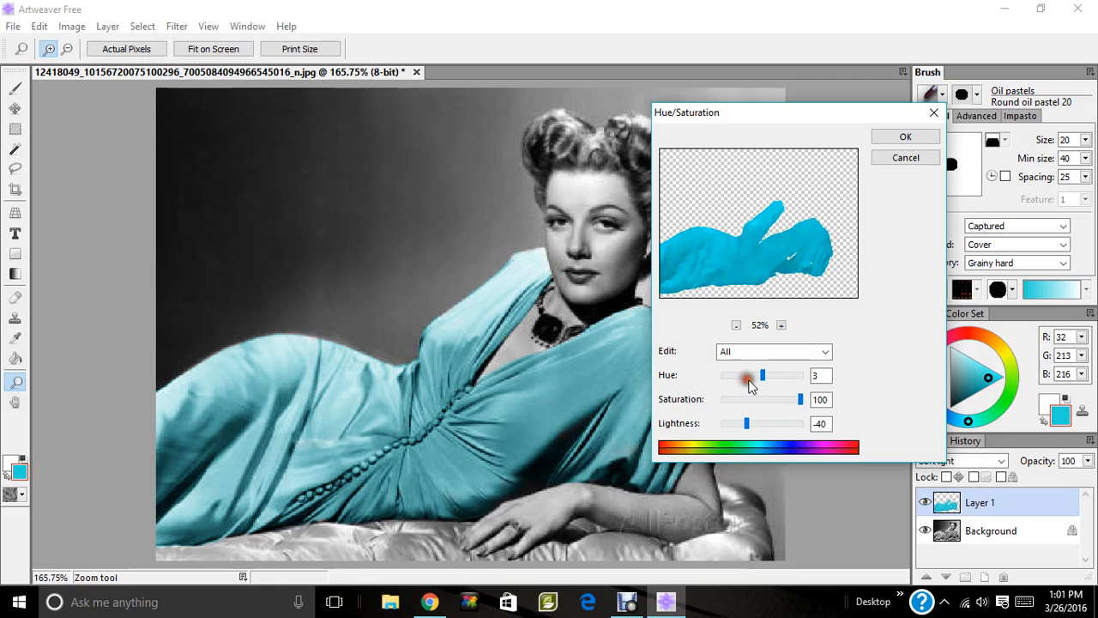
click(770, 402)
click(768, 401)
click(763, 423)
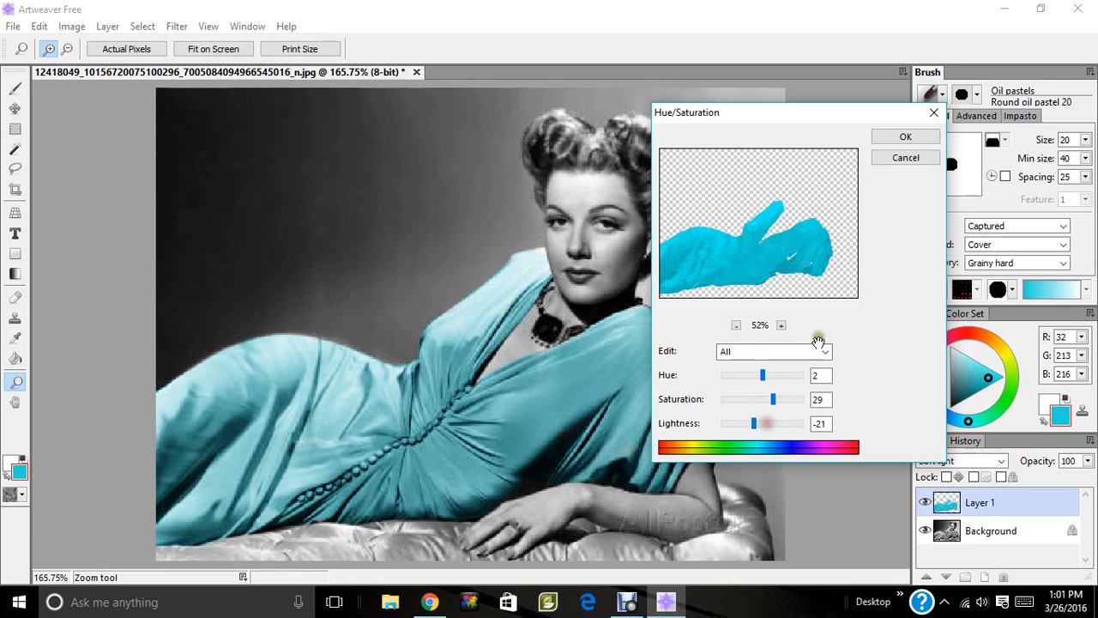
click(908, 137)
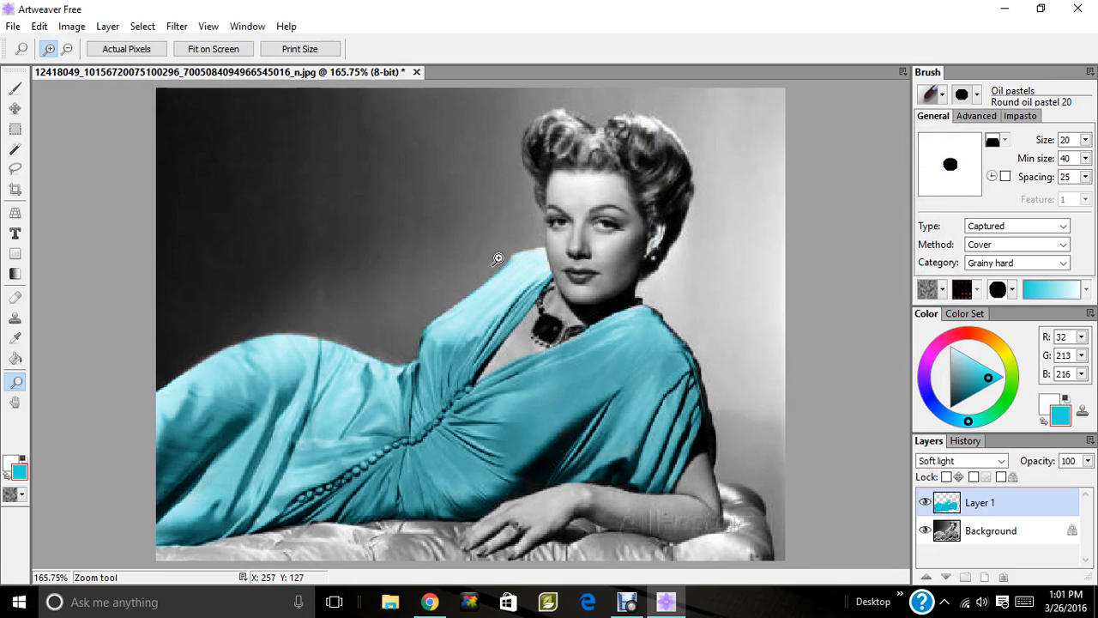
click(1018, 507)
double_click(980, 498)
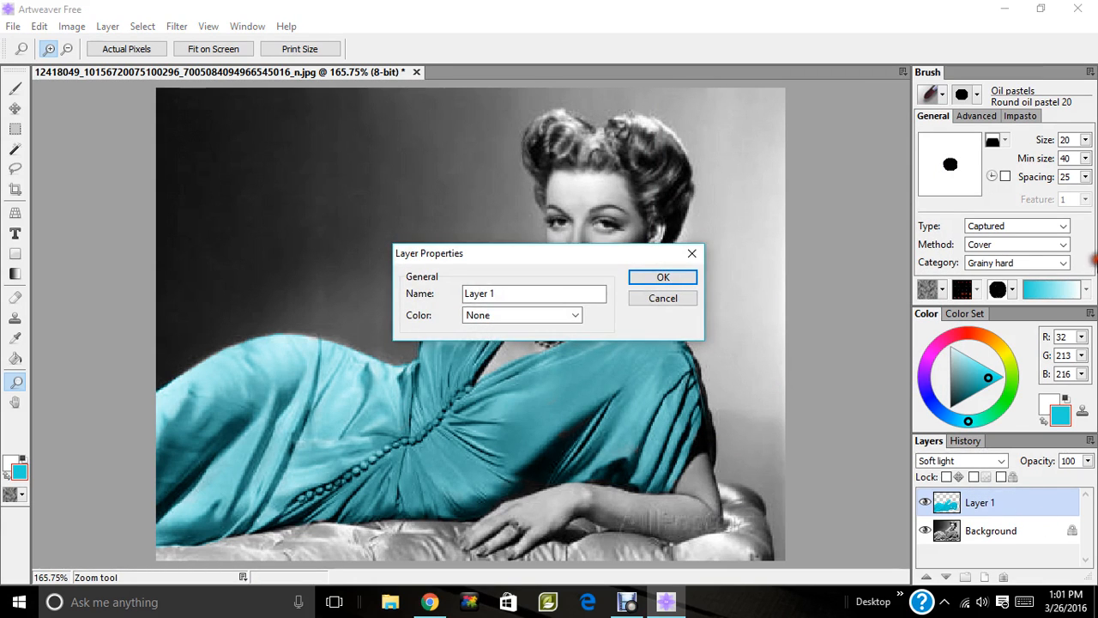
click(673, 302)
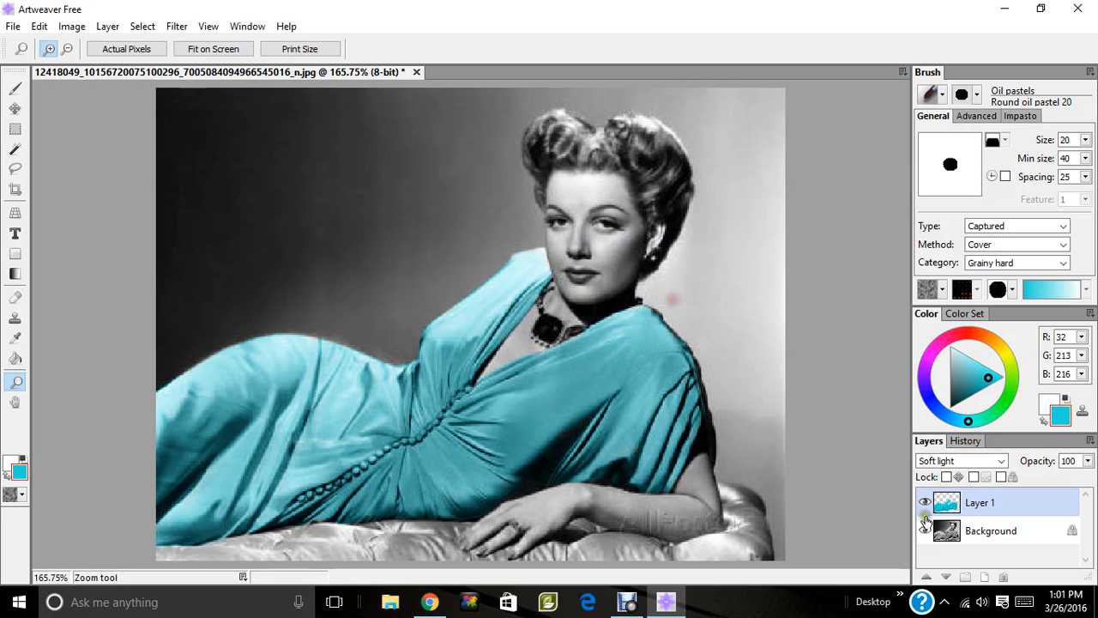
Duplicate Layer 1 to intensify the turquoise and look into the copy's layer properties without changing them.
right_click(1042, 508)
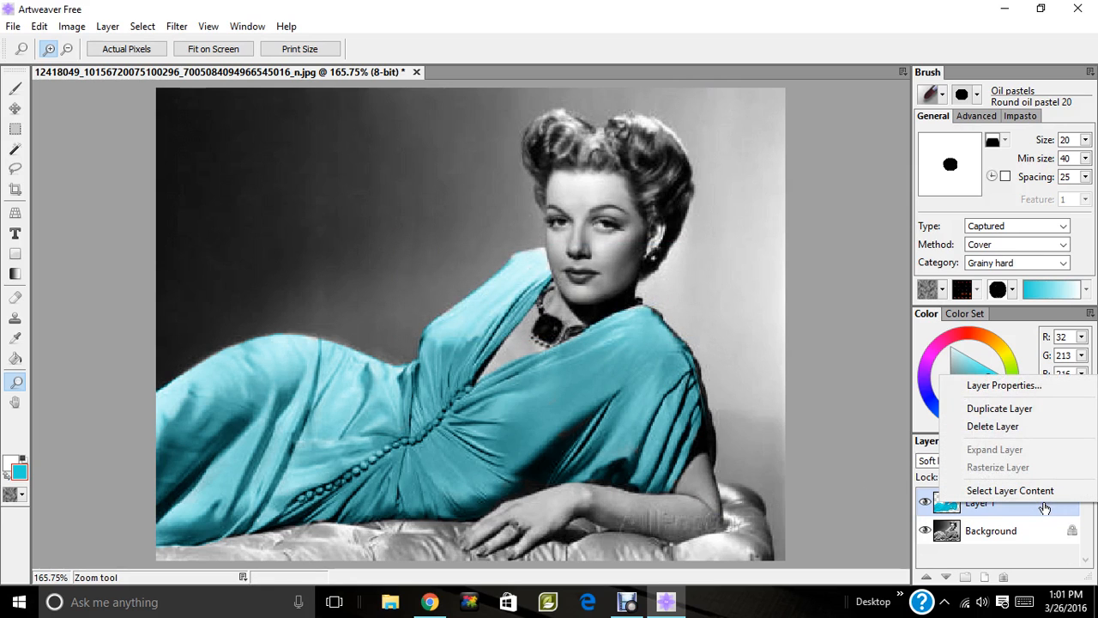
click(1000, 410)
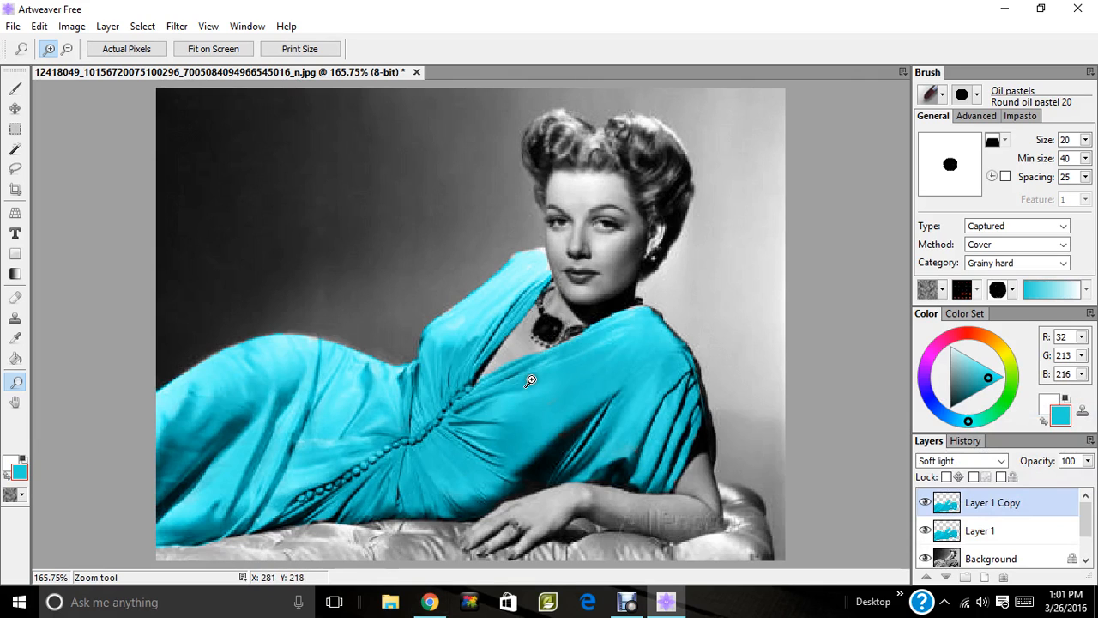
right_click(1017, 501)
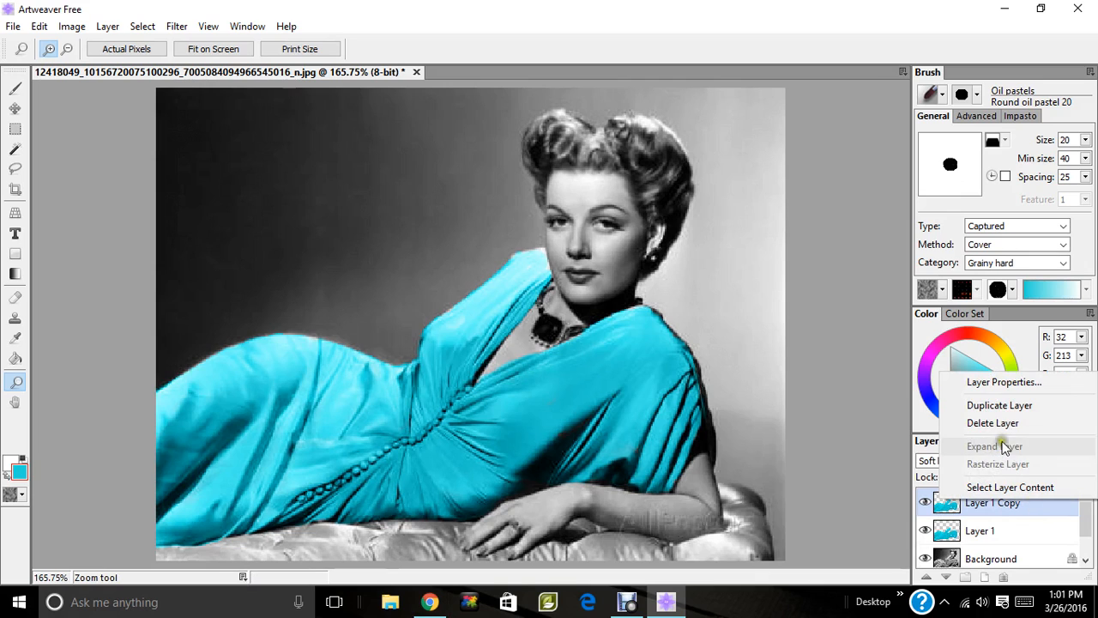
click(1008, 382)
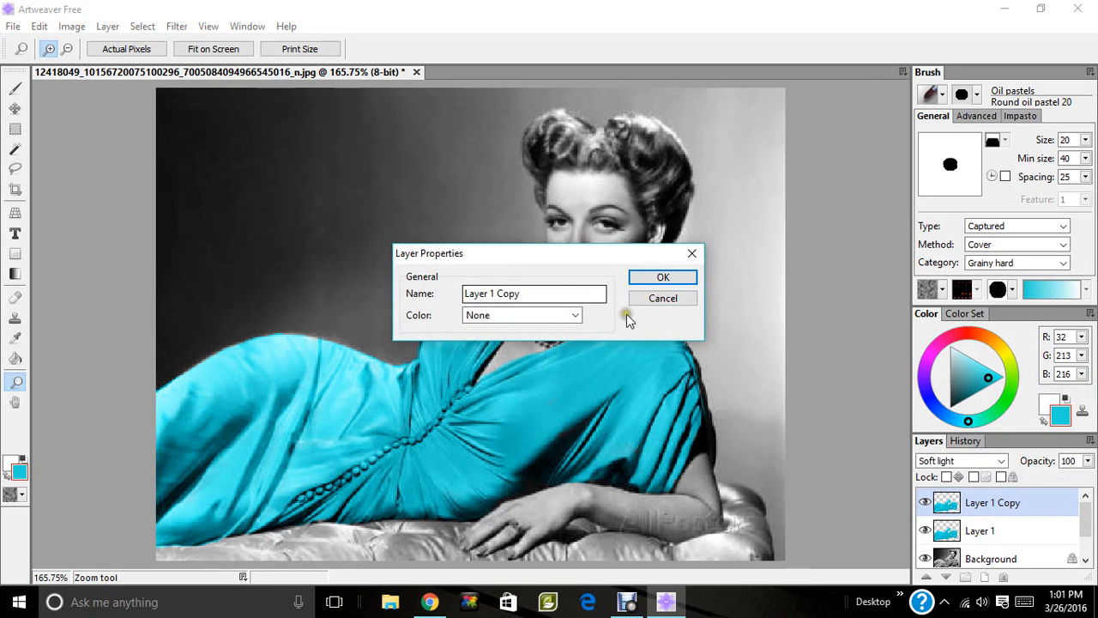
click(667, 296)
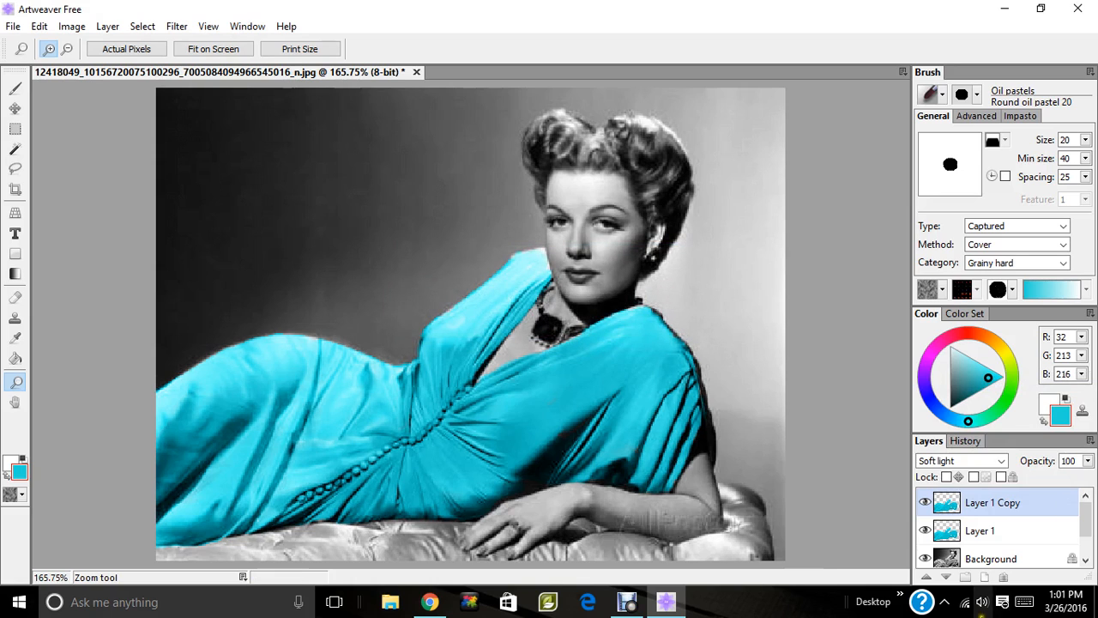
Add a new empty layer above the duplicate and delete it again.
click(985, 580)
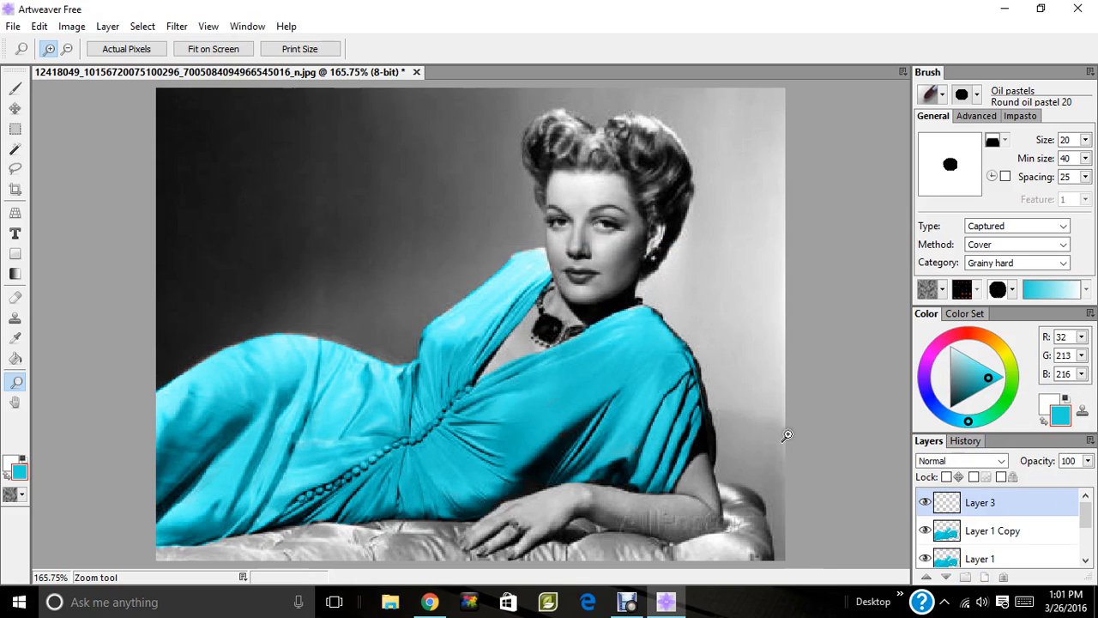
right_click(1001, 502)
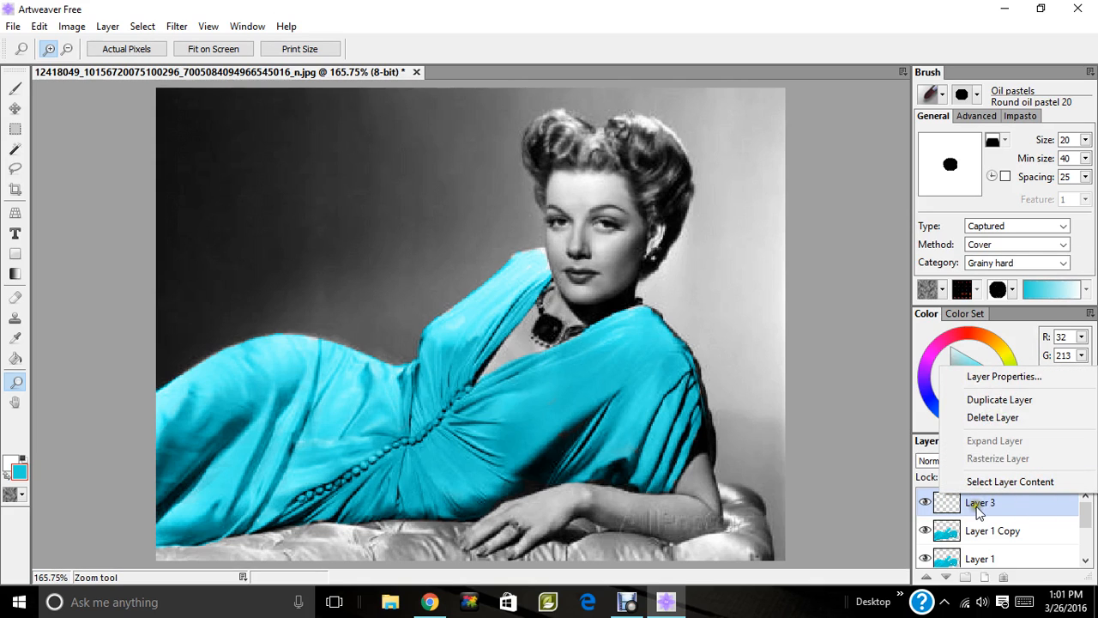
click(993, 417)
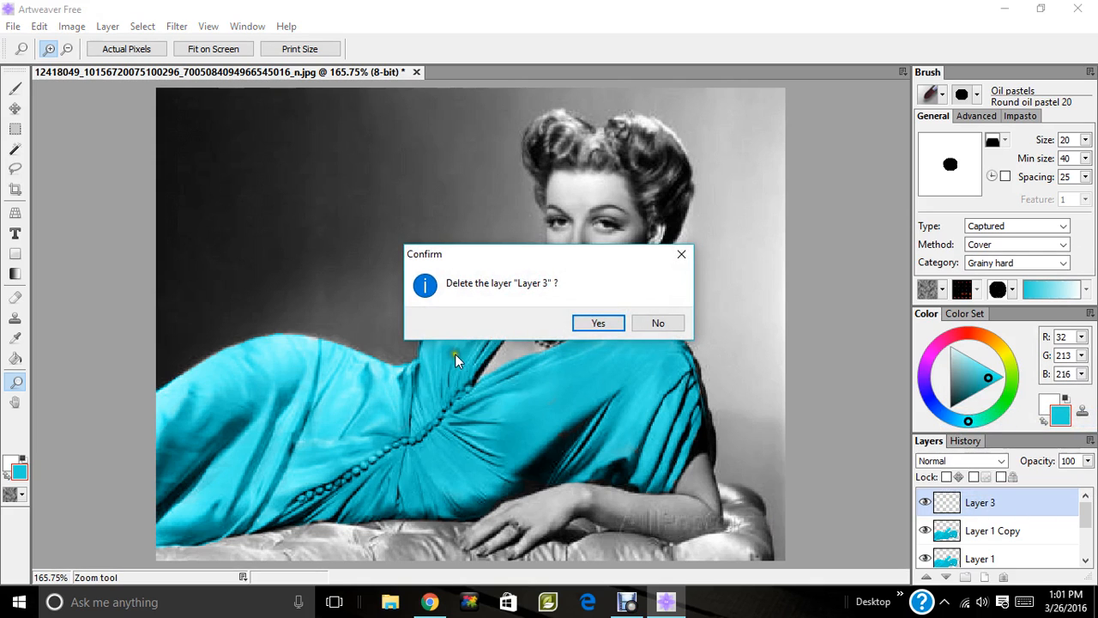
click(598, 323)
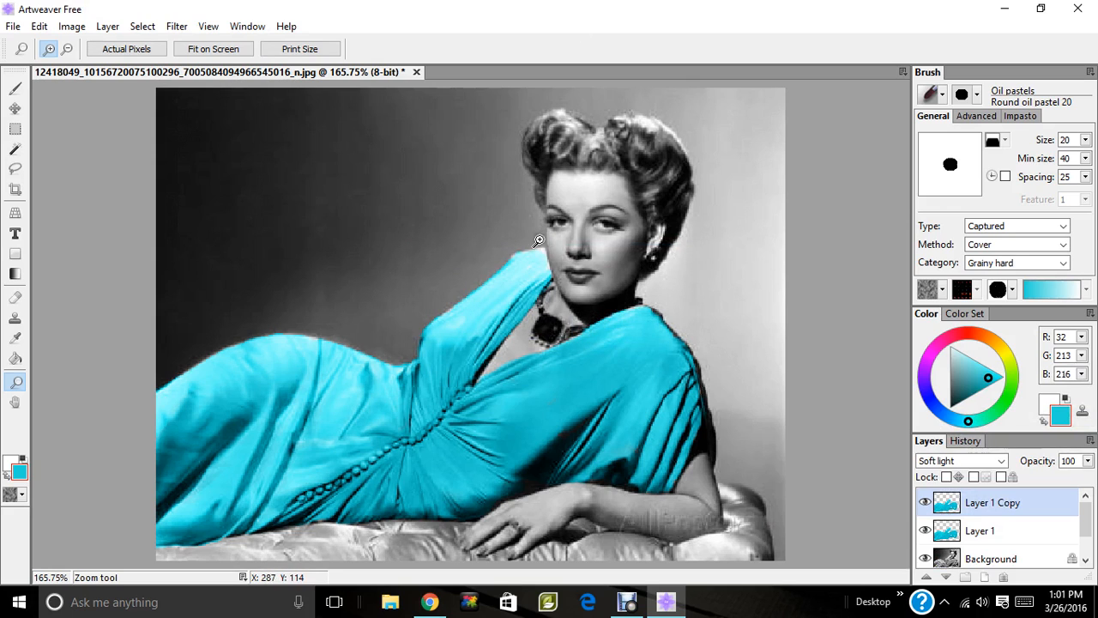
Zoom in to 500% on the face and far shoulder and select the Brush tool.
click(16, 89)
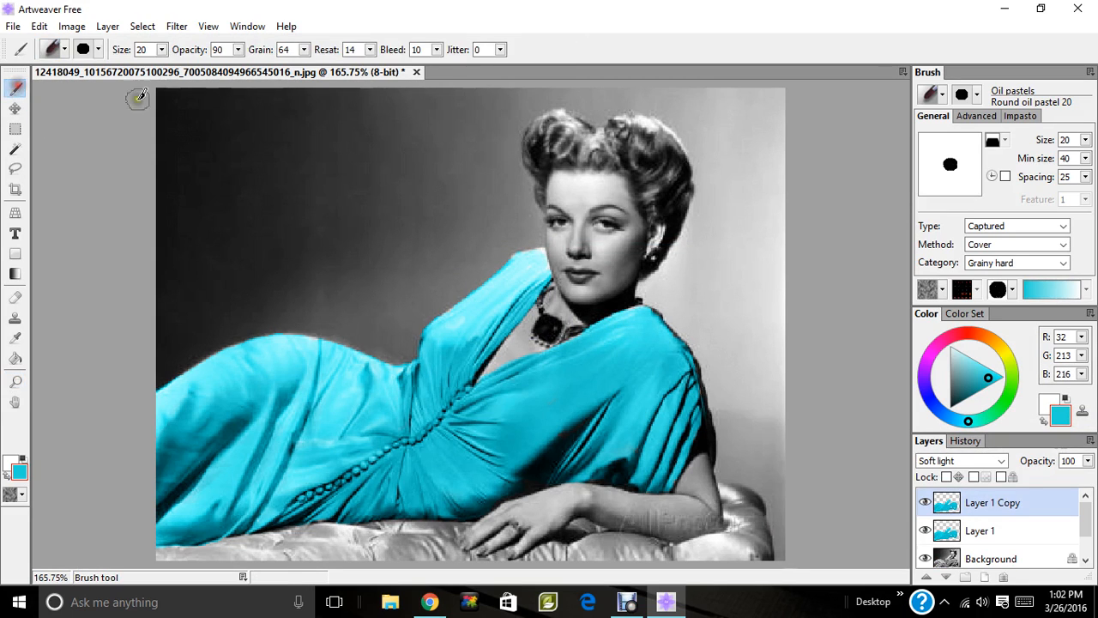
click(16, 381)
click(551, 258)
click(558, 283)
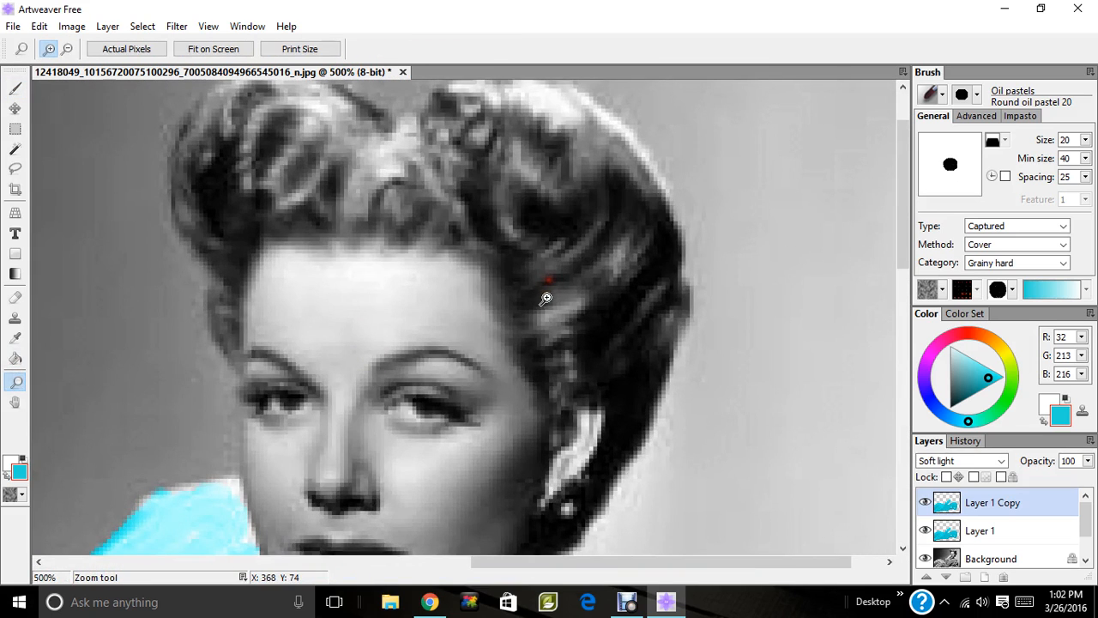
drag(901, 204, 902, 275)
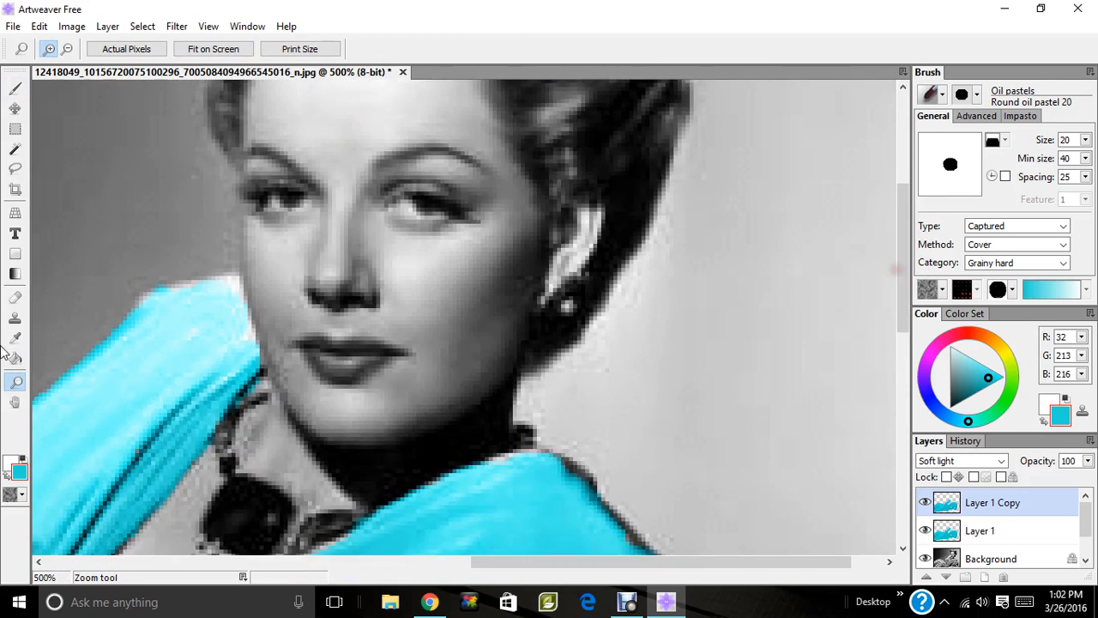
click(12, 91)
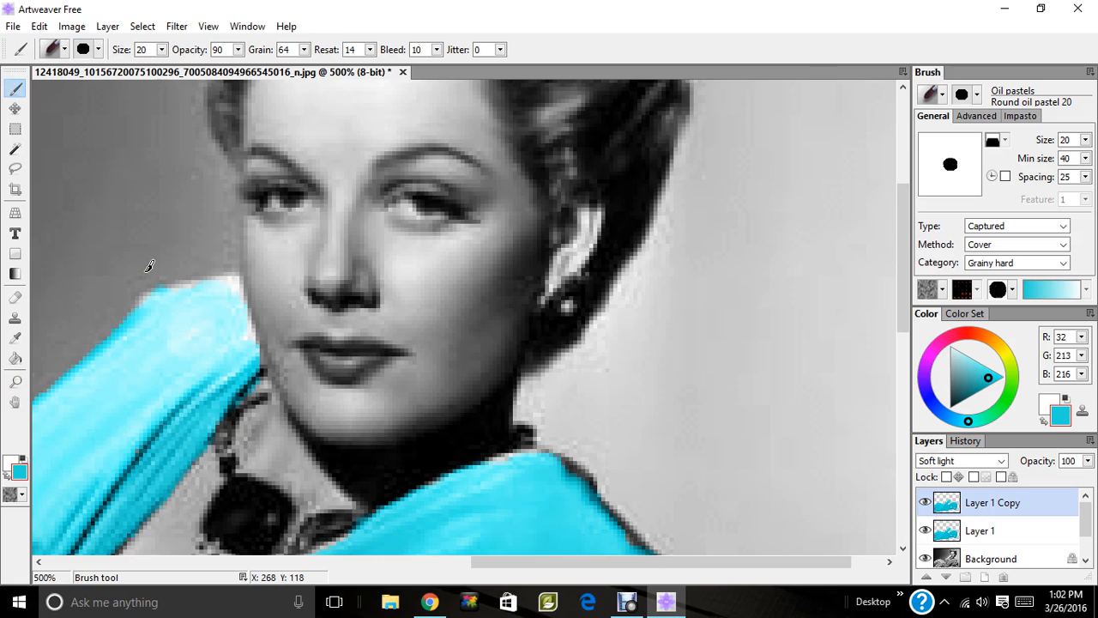
Undo the latest brush strokes and the deletion of the empty layer.
click(39, 26)
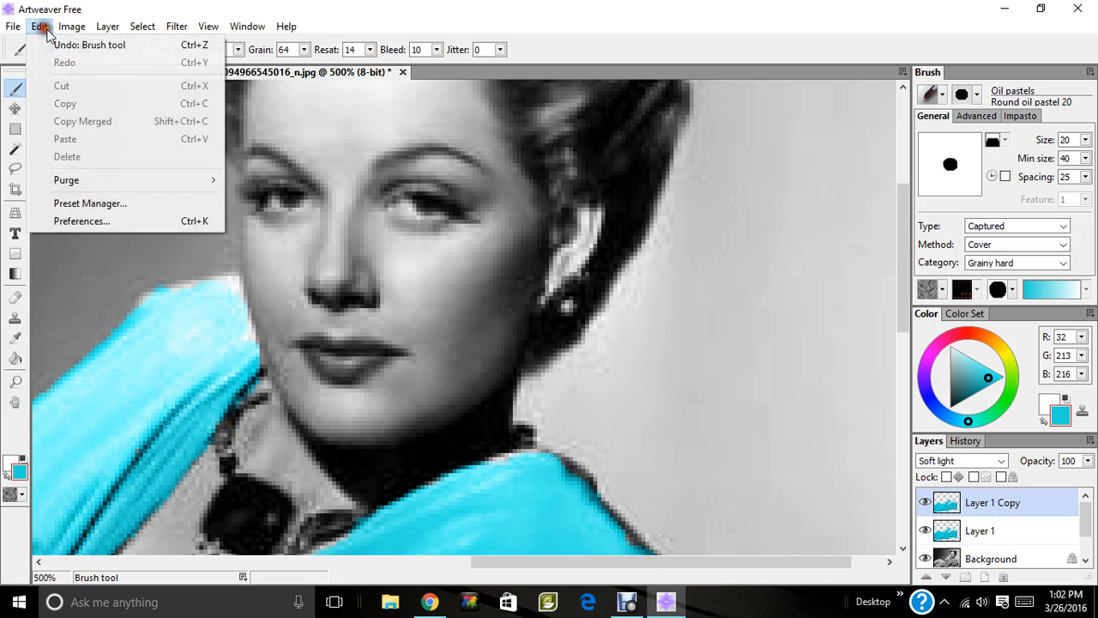
click(41, 27)
click(39, 26)
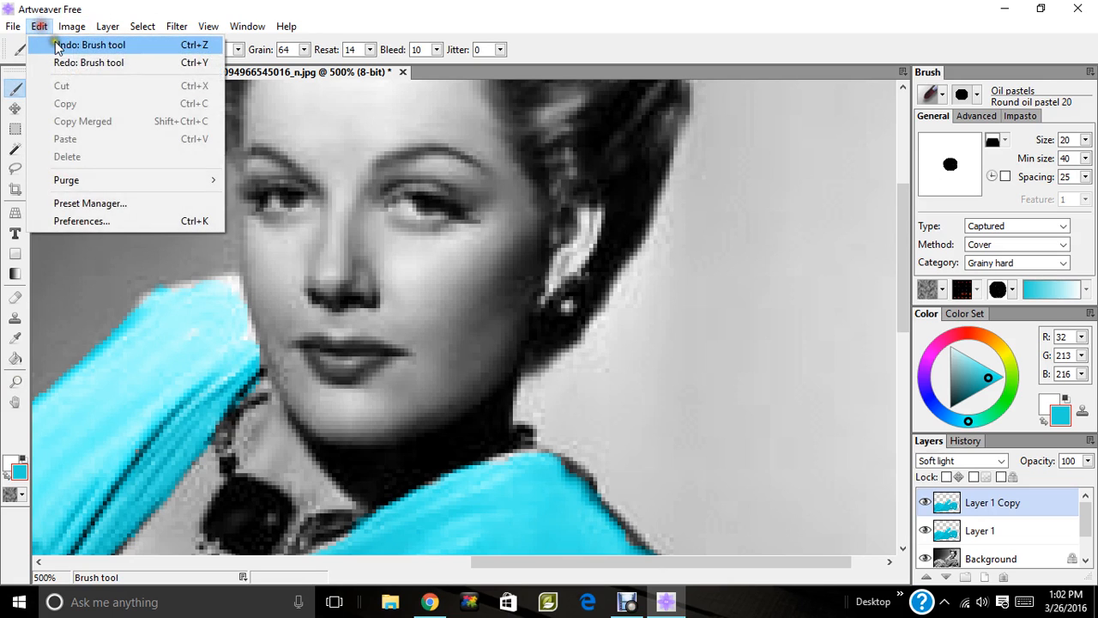
click(52, 41)
click(39, 27)
click(52, 41)
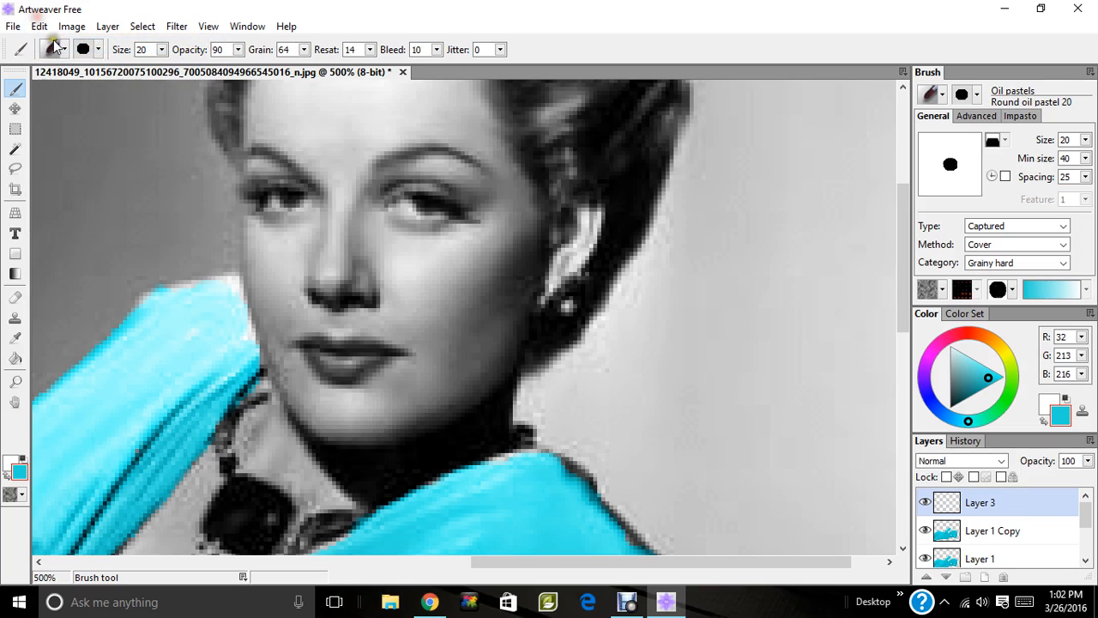
Undo the new empty layer, the duplicated paint layer and the Hue/Saturation adjustment.
click(39, 26)
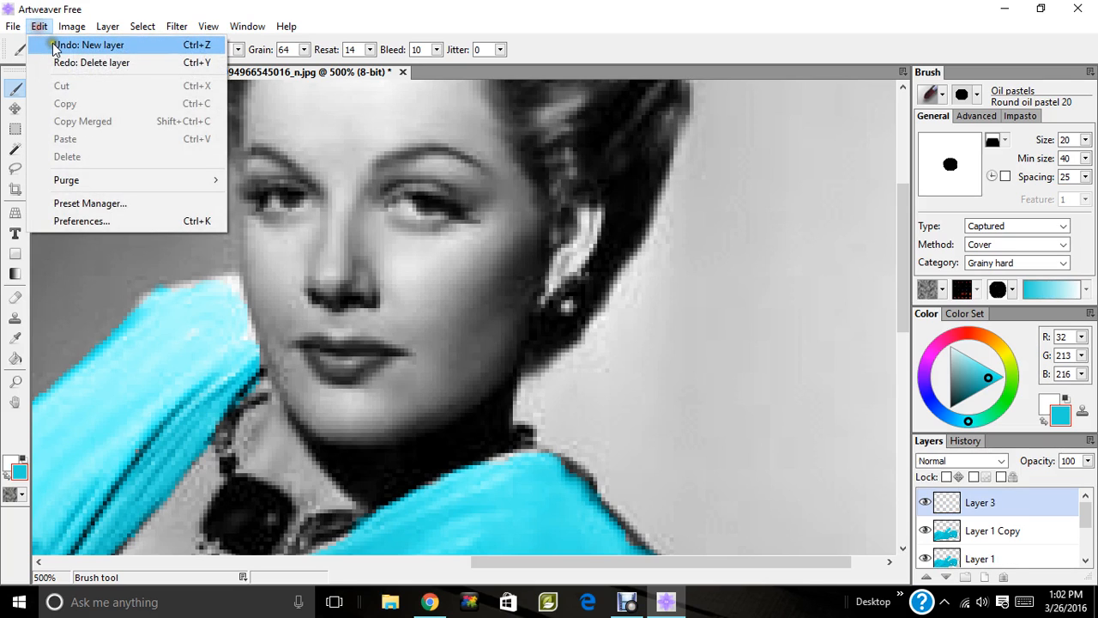
click(53, 43)
click(39, 26)
click(53, 45)
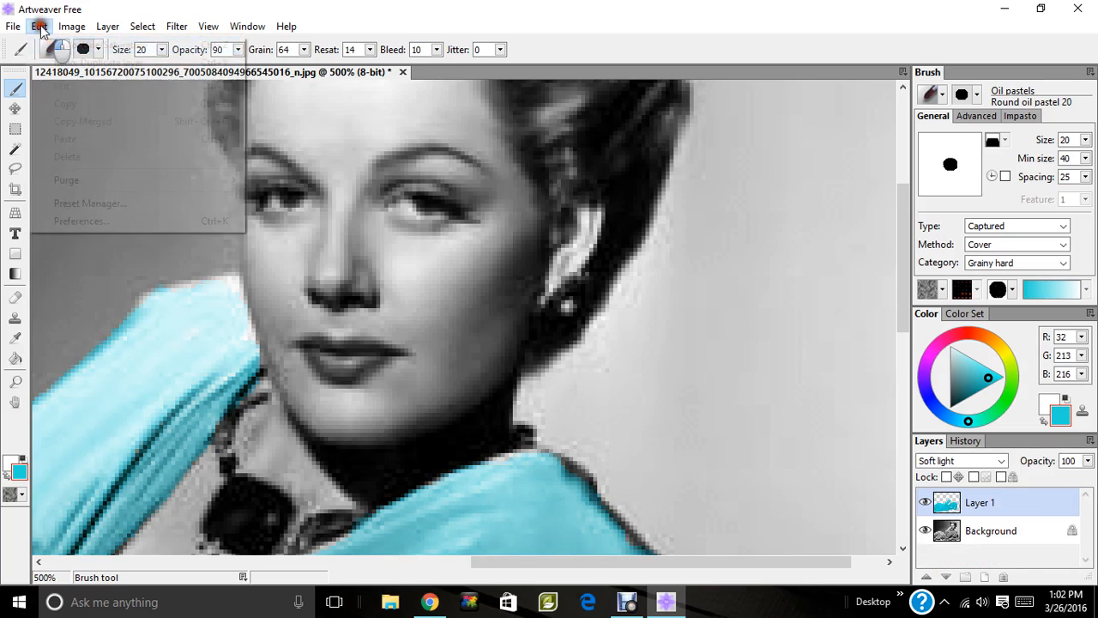
click(39, 27)
click(52, 45)
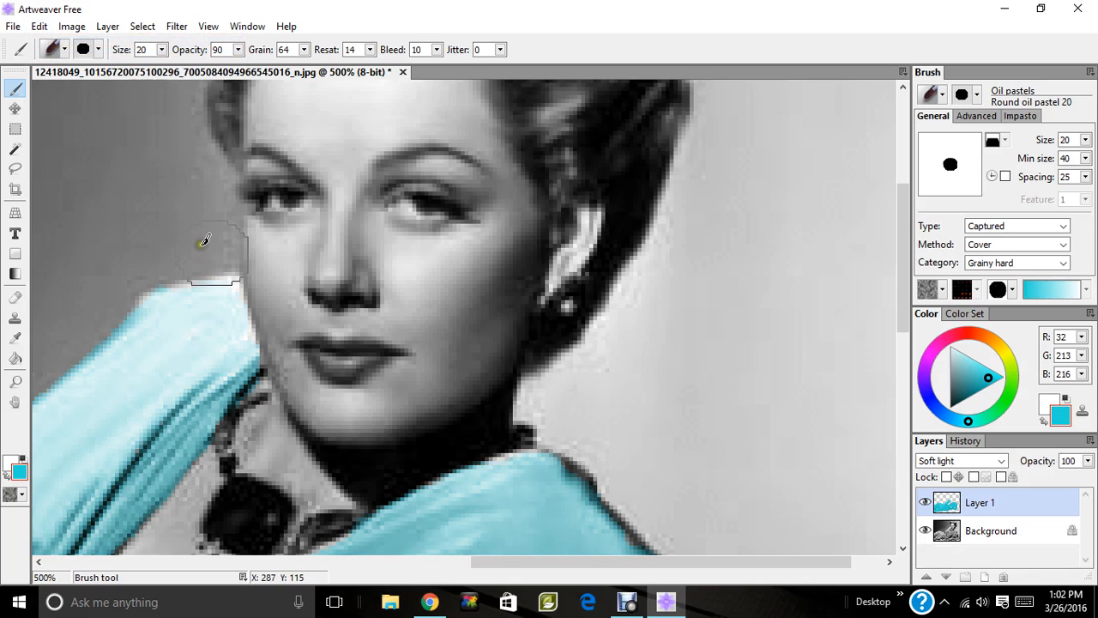
Set the brush size to 13 and paint turquoise over the pale edge of the far shoulder beside the face.
click(99, 50)
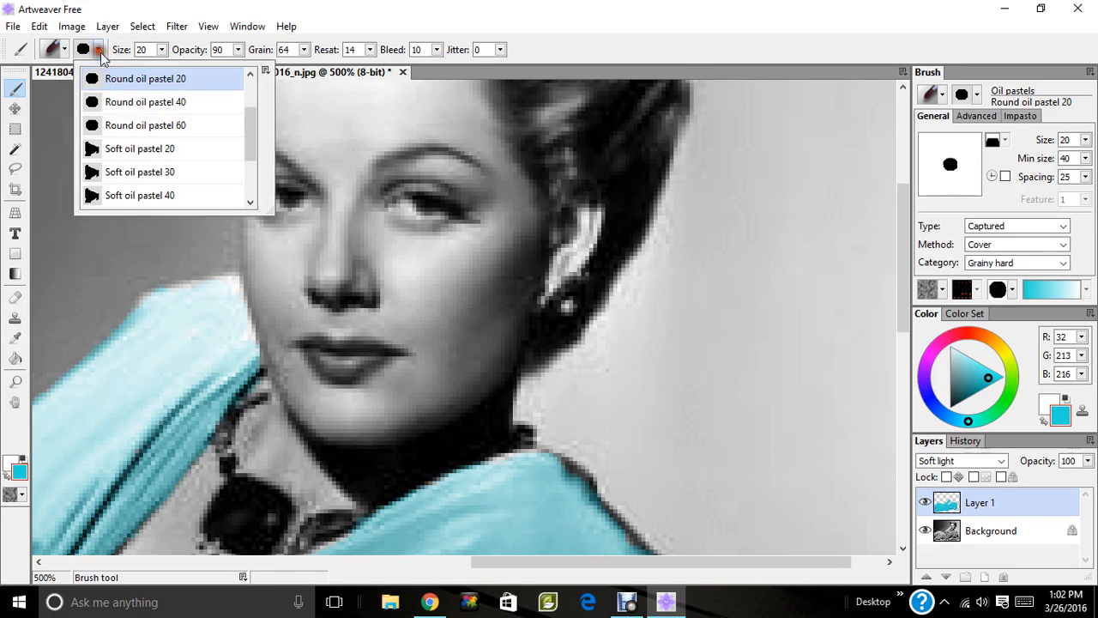
click(161, 50)
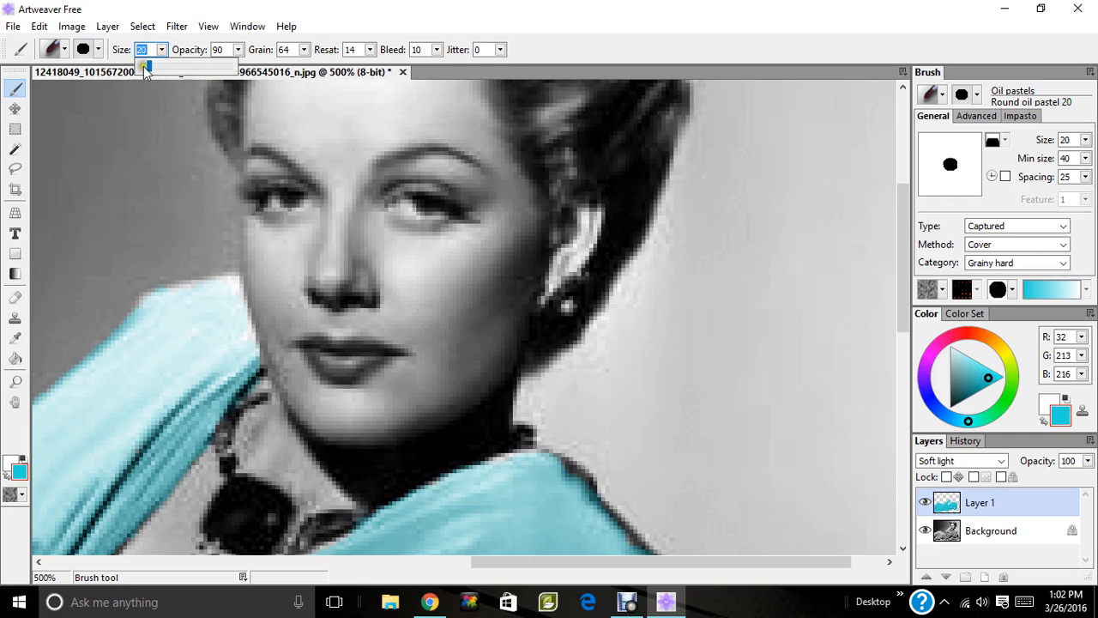
drag(143, 66, 138, 66)
mouse_move(194, 333)
mouse_down()
mouse_move(164, 306)
mouse_move(191, 288)
mouse_move(143, 304)
mouse_move(222, 283)
mouse_move(241, 304)
mouse_move(233, 278)
mouse_move(246, 341)
mouse_up()
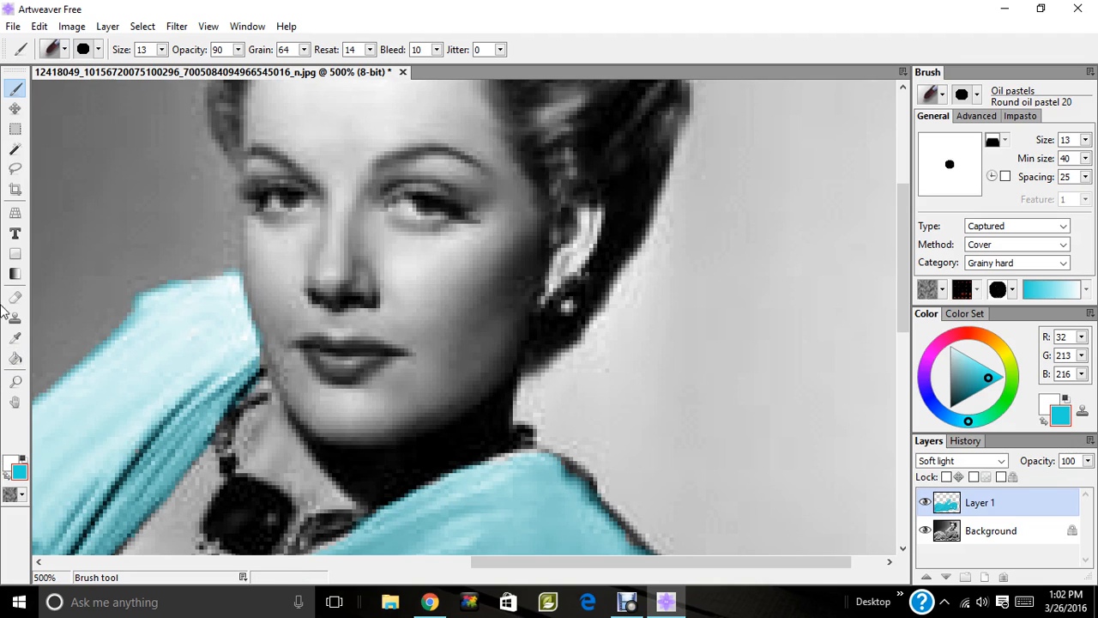
Erase the turquoise spill along the cheek and above the far shoulder with the size 20 Eraser.
click(14, 298)
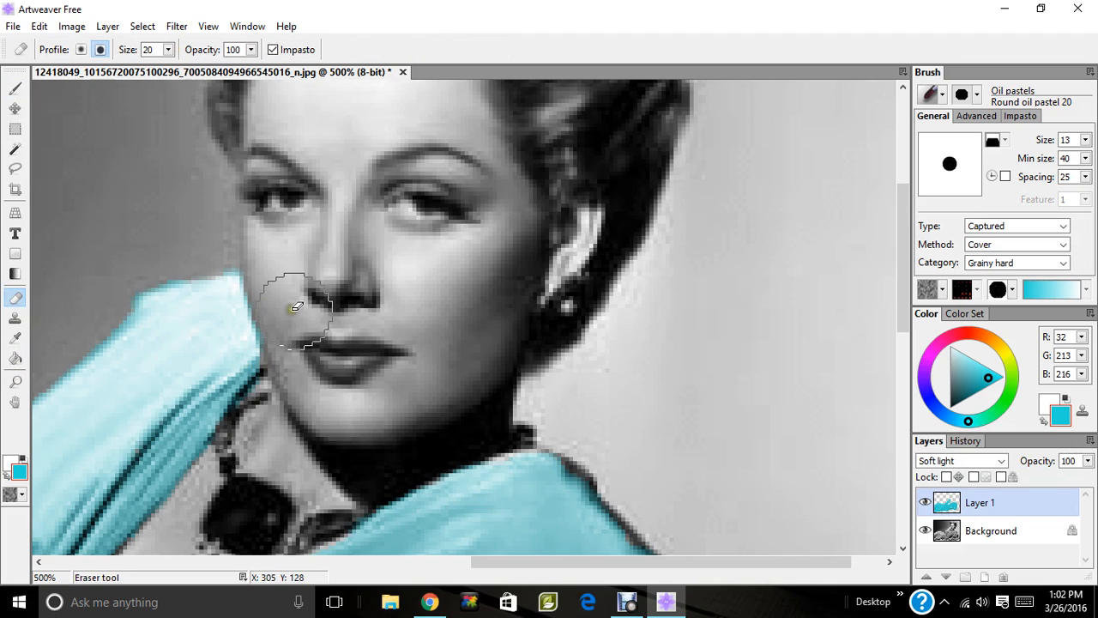
mouse_move(290, 320)
mouse_down()
mouse_move(277, 334)
mouse_move(268, 286)
mouse_up()
mouse_move(208, 221)
mouse_down()
mouse_move(241, 254)
mouse_move(215, 245)
mouse_up()
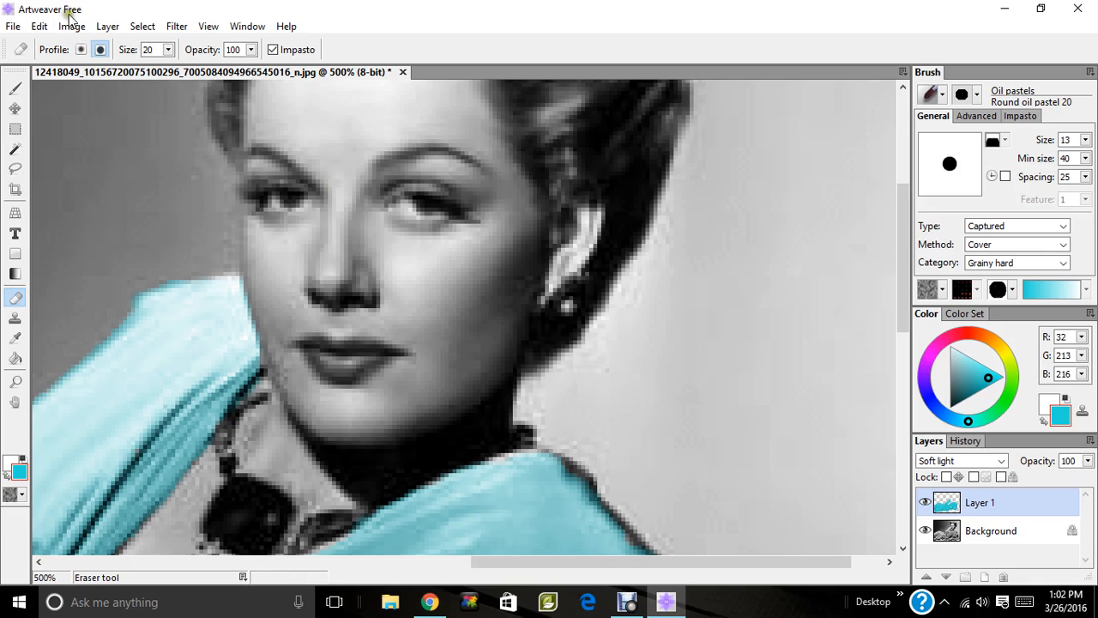
Duplicate the Soft light paint layer Layer 1 to intensify the dress colour.
click(1025, 506)
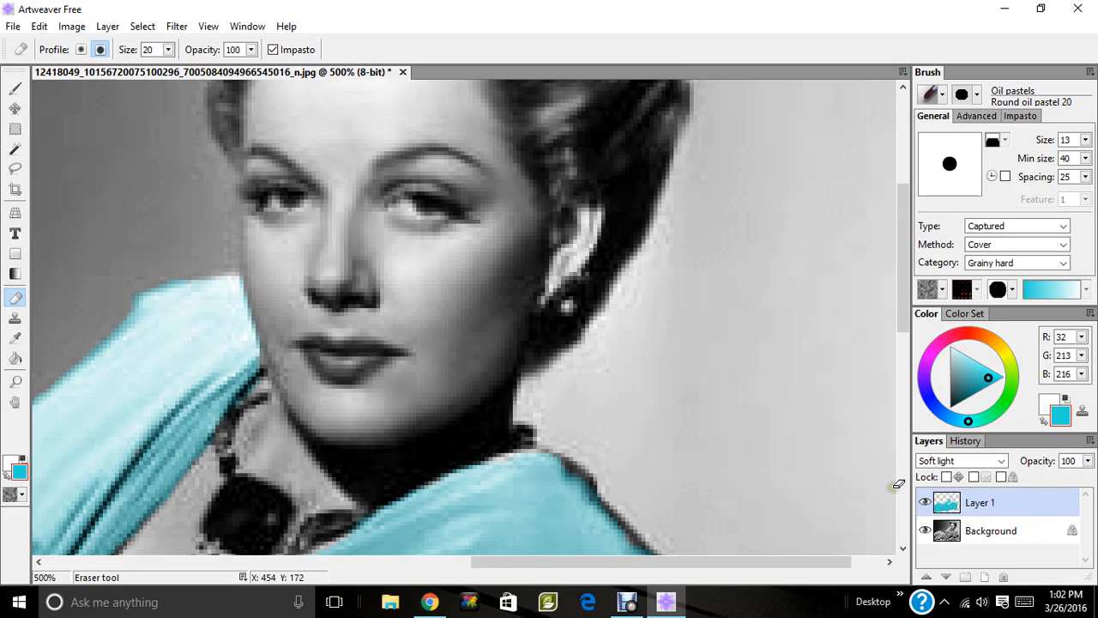
click(1021, 496)
right_click(1021, 495)
click(995, 404)
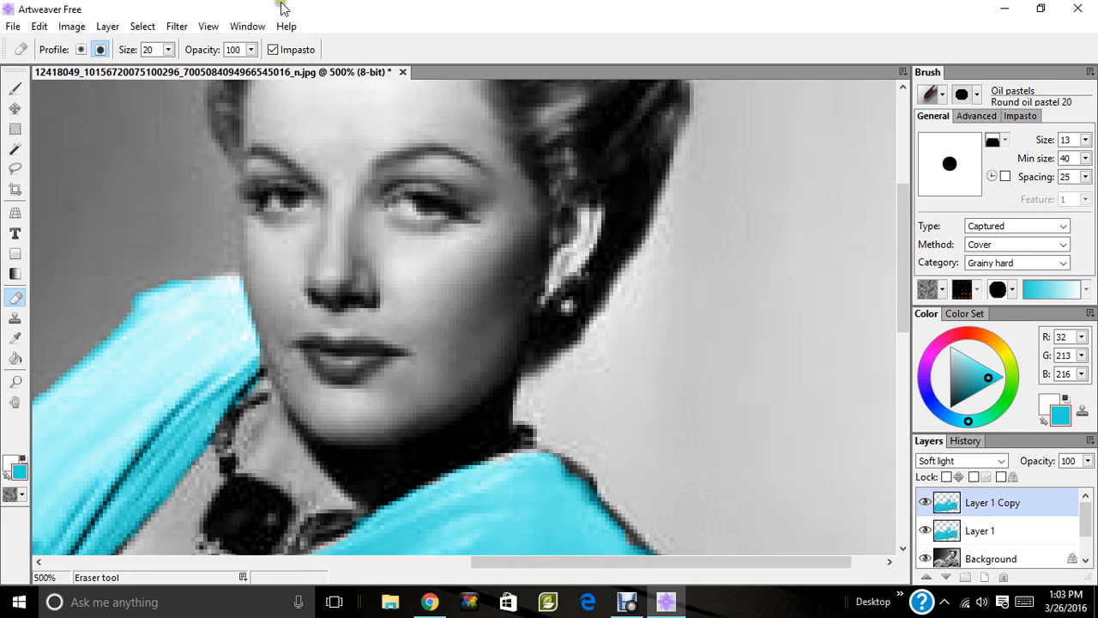
Brush turquoise on Layer 1 along the near shoulder's edge, down the dark back of the sleeve and into the shadows above the arm.
click(15, 89)
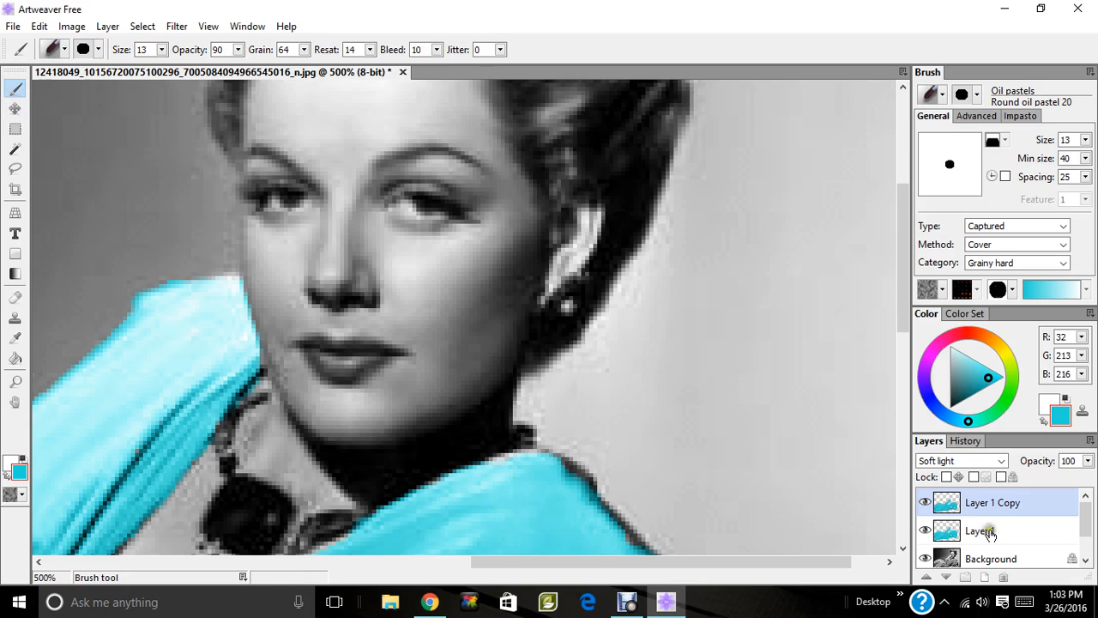
click(986, 531)
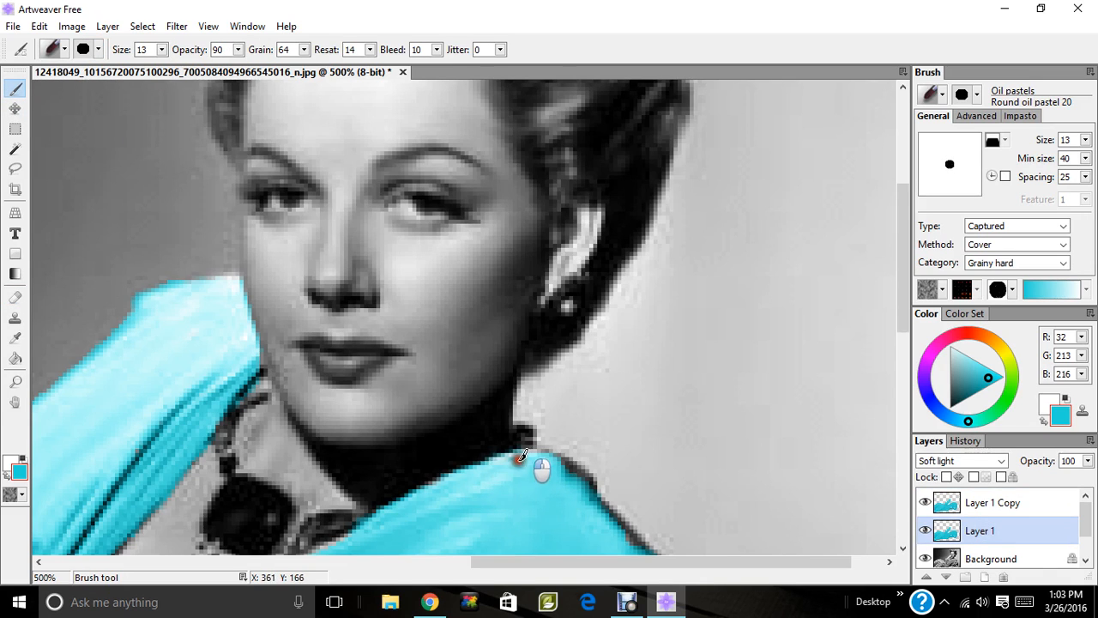
mouse_move(520, 458)
mouse_down()
mouse_move(507, 460)
mouse_move(537, 454)
mouse_move(540, 441)
mouse_move(584, 465)
mouse_move(580, 483)
mouse_move(605, 500)
mouse_up()
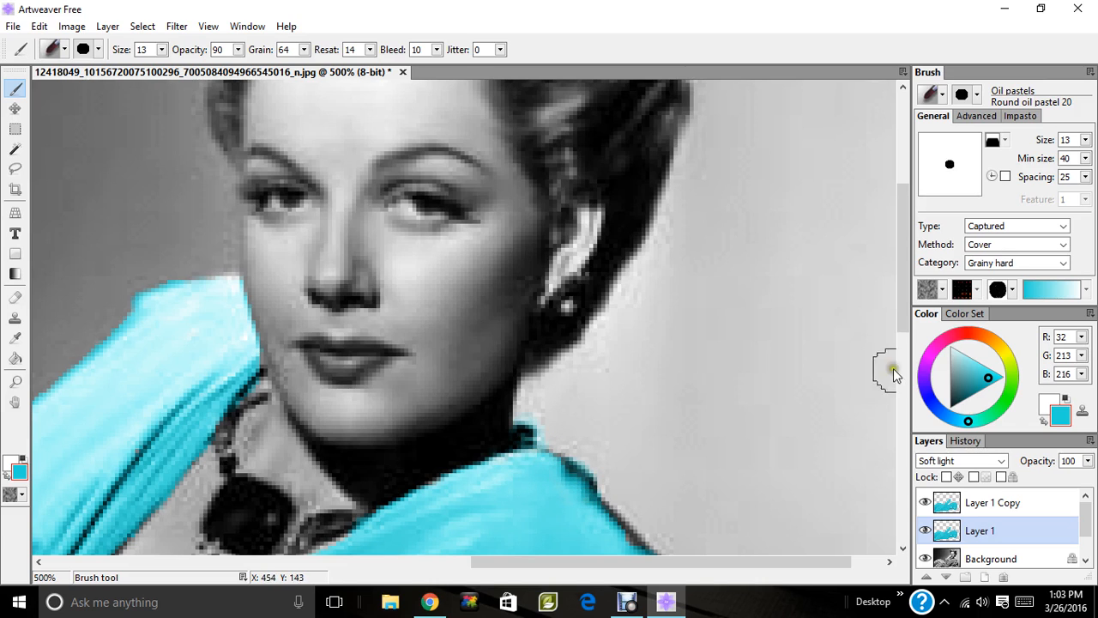
drag(903, 291, 903, 355)
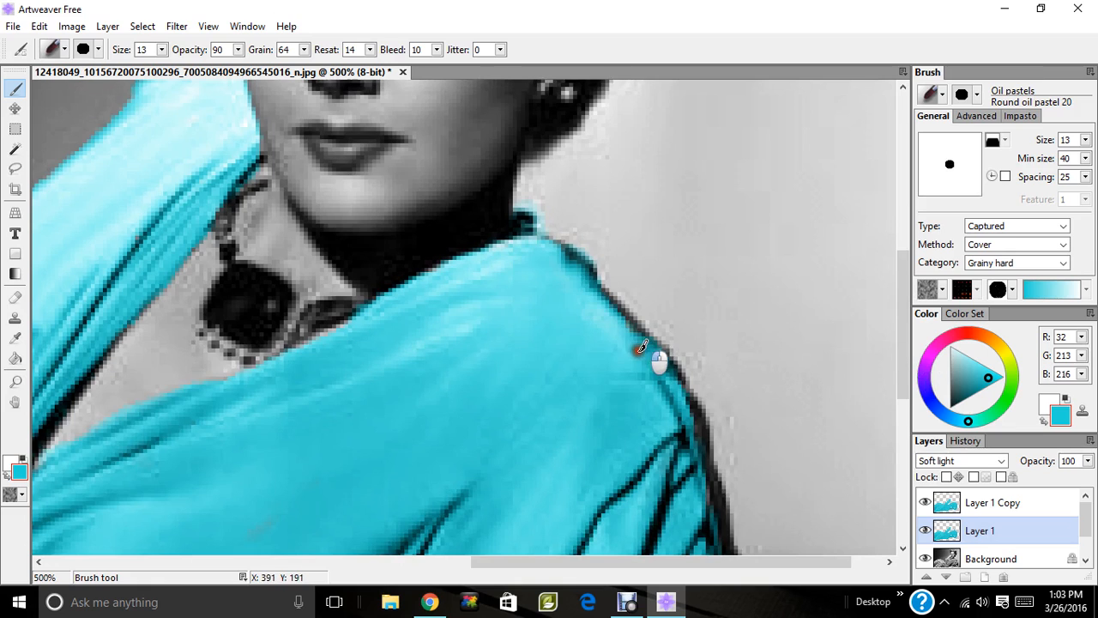
mouse_move(638, 351)
mouse_down()
mouse_move(631, 330)
mouse_move(577, 292)
mouse_move(583, 297)
mouse_up()
mouse_move(659, 403)
mouse_down()
mouse_move(688, 451)
mouse_move(699, 428)
mouse_move(713, 534)
mouse_up()
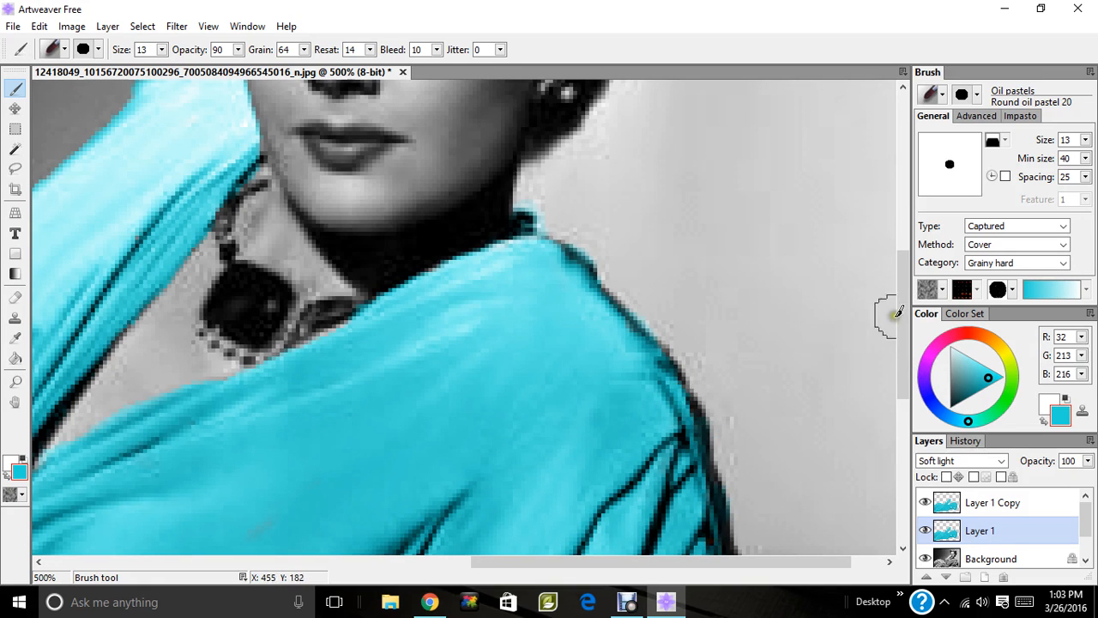
drag(902, 314, 903, 426)
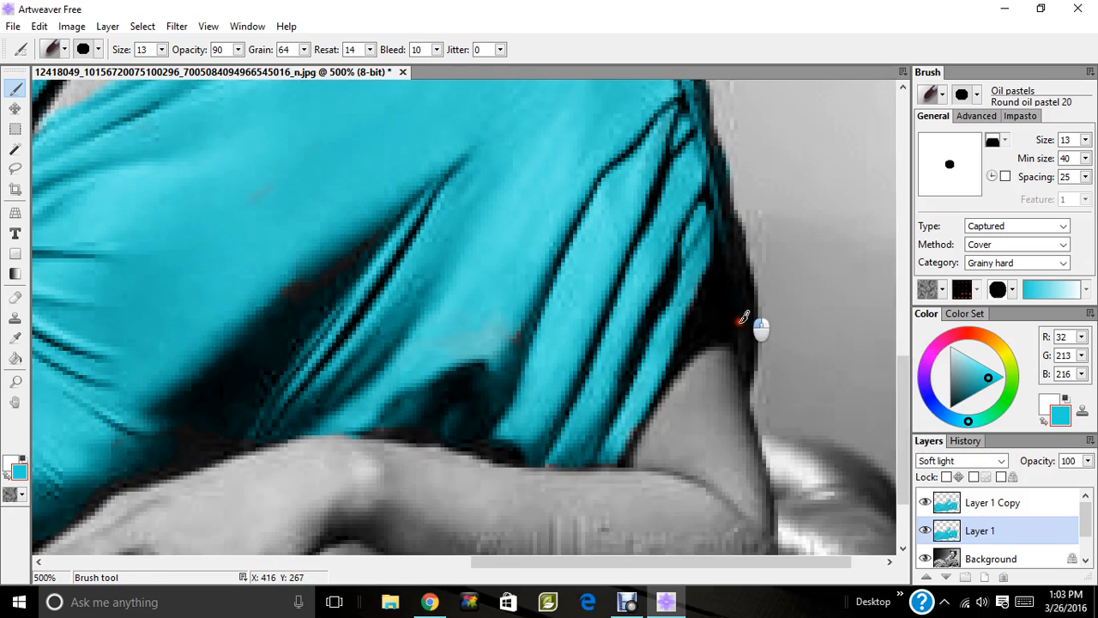
mouse_move(743, 318)
mouse_down()
mouse_move(746, 378)
mouse_move(737, 291)
mouse_move(700, 227)
mouse_up()
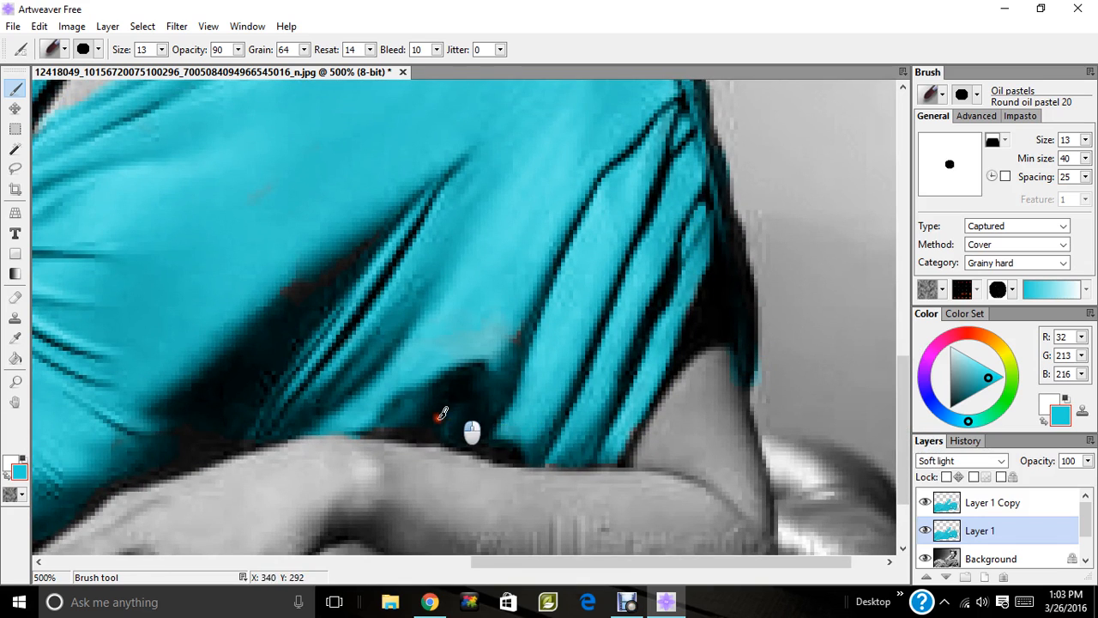
mouse_move(217, 403)
mouse_down()
mouse_move(206, 435)
mouse_move(86, 502)
mouse_move(185, 448)
mouse_move(172, 455)
mouse_move(263, 431)
mouse_up()
Erase the turquoise spill from the forearm, the upper arm and the background beside the sleeve on Layer 1.
click(15, 297)
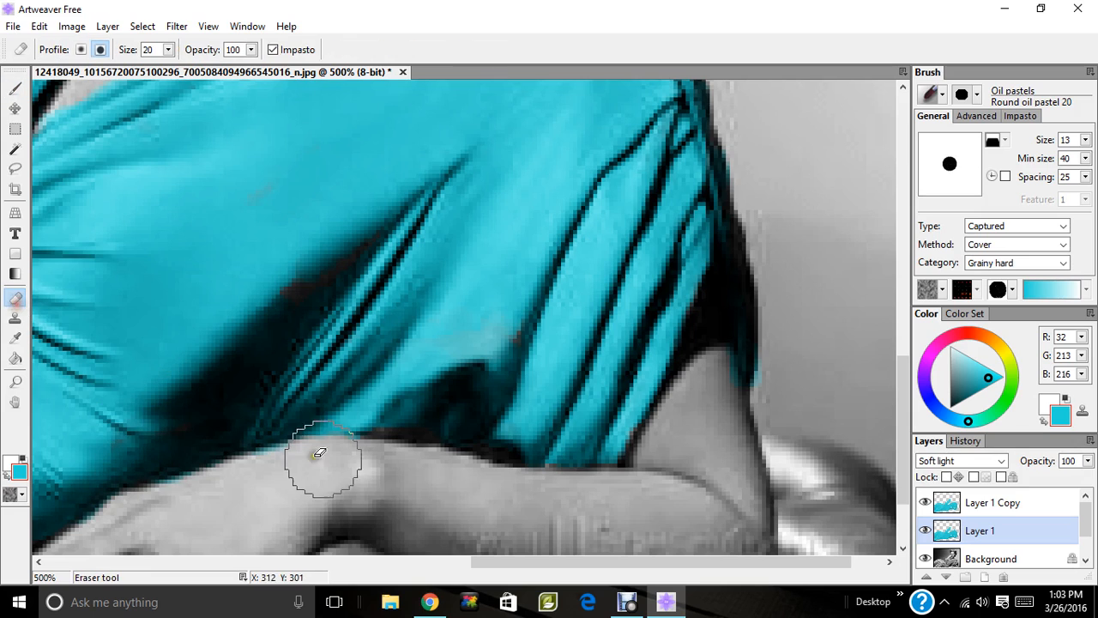
mouse_move(294, 478)
mouse_down()
mouse_move(266, 488)
mouse_move(284, 462)
mouse_move(174, 503)
mouse_up()
mouse_move(711, 380)
mouse_down()
mouse_move(729, 399)
mouse_move(724, 352)
mouse_move(802, 364)
mouse_move(780, 387)
mouse_up()
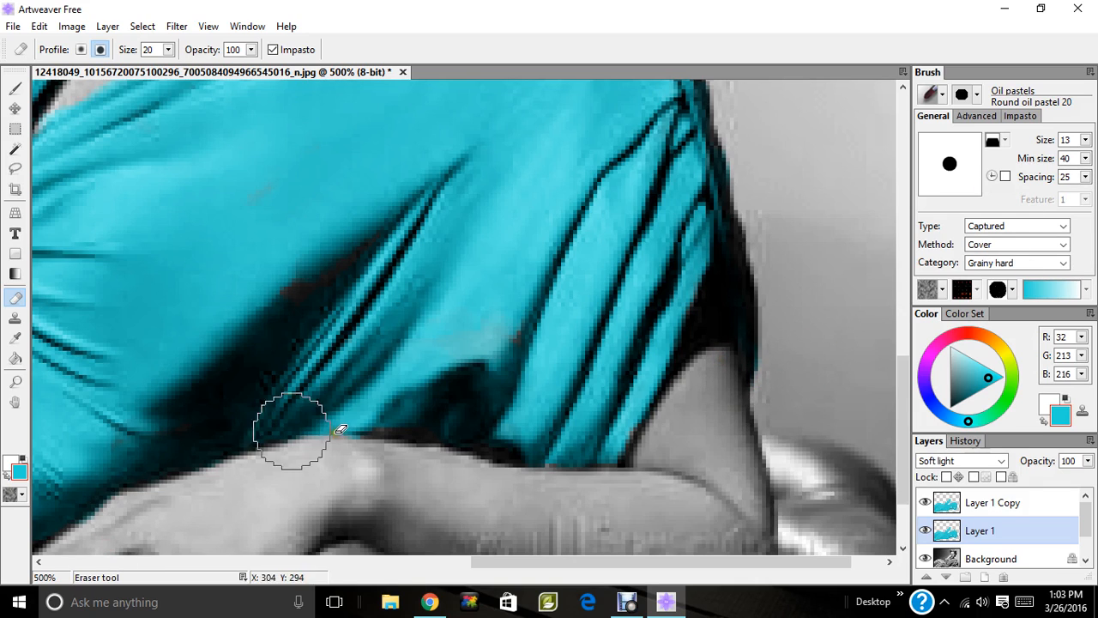
Add a new empty layer above Layer 1 Copy and fit the whole photo on screen.
click(15, 86)
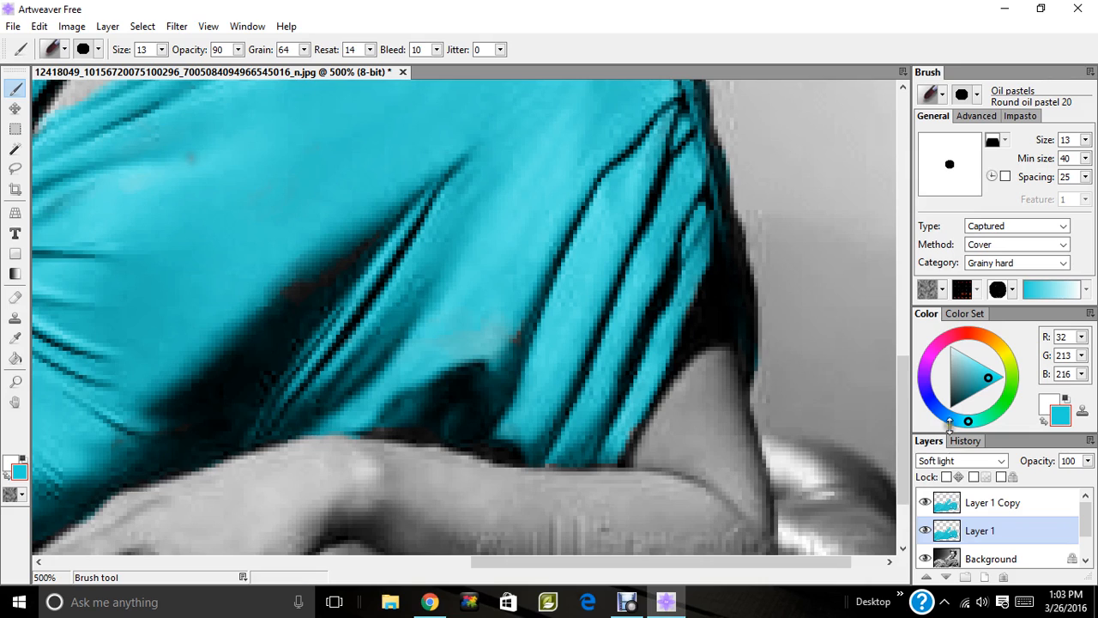
click(977, 504)
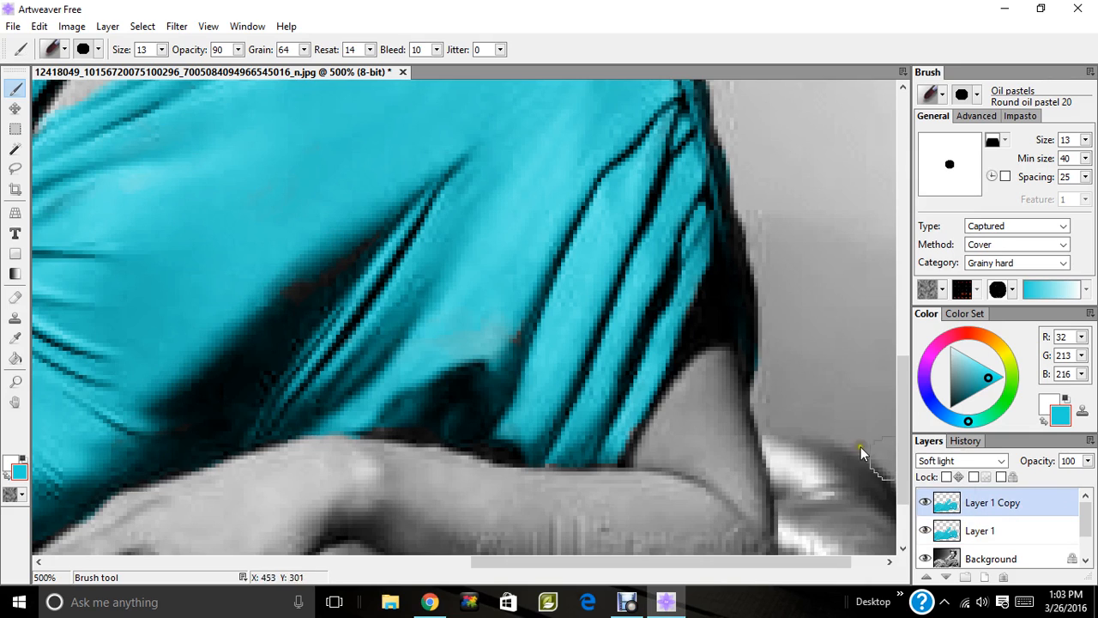
click(985, 576)
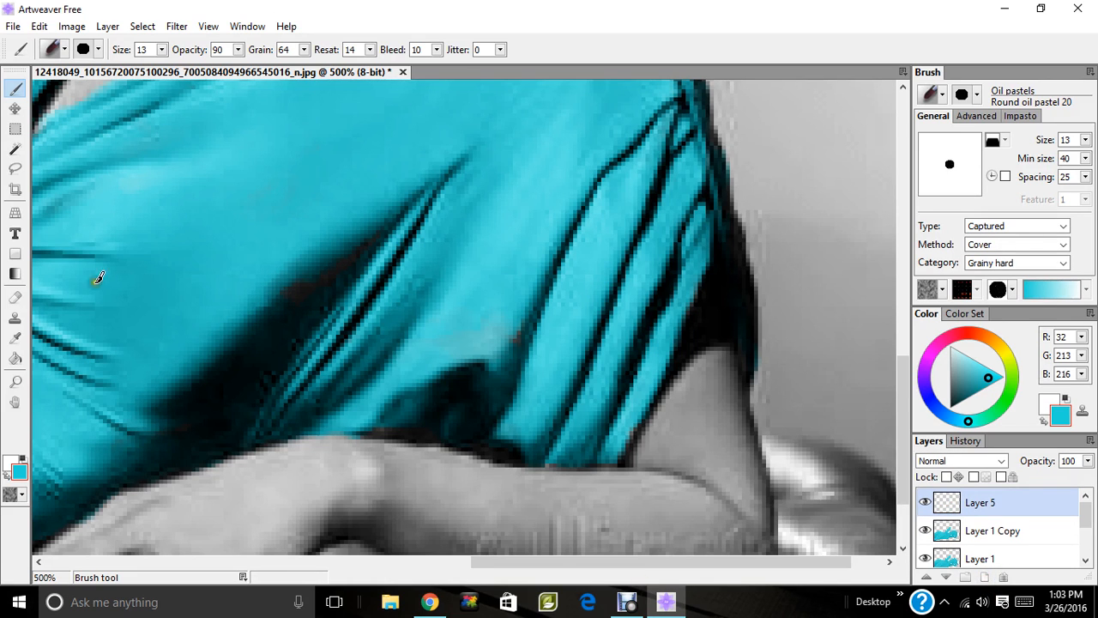
click(14, 381)
click(213, 49)
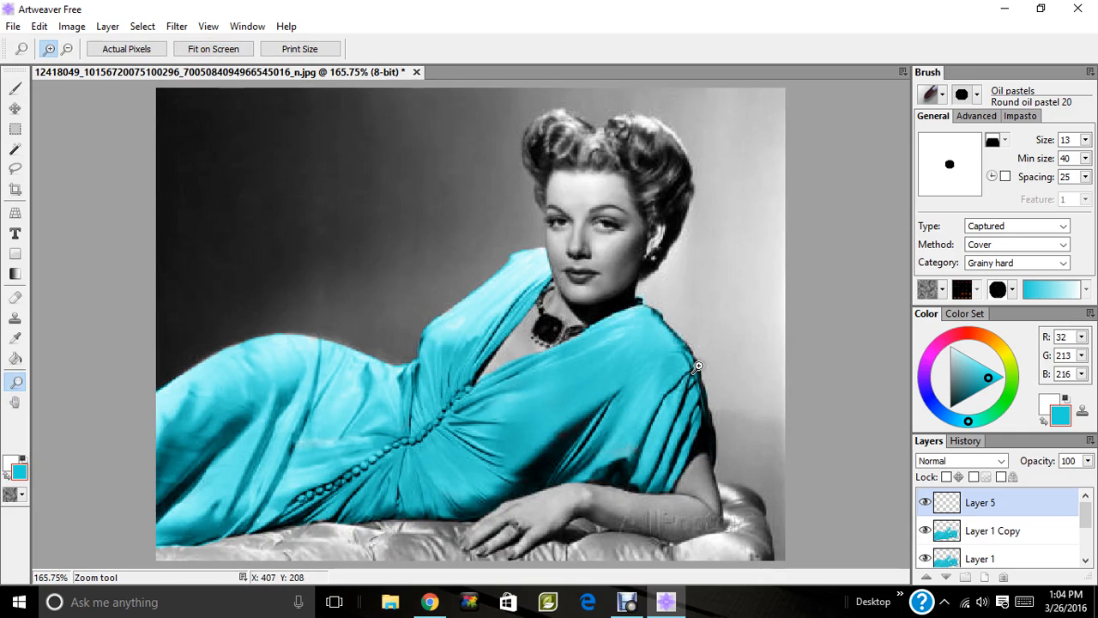
Set the painting colour to light pink (R 244, G 193, B 242) and activate the Brush tool.
click(943, 340)
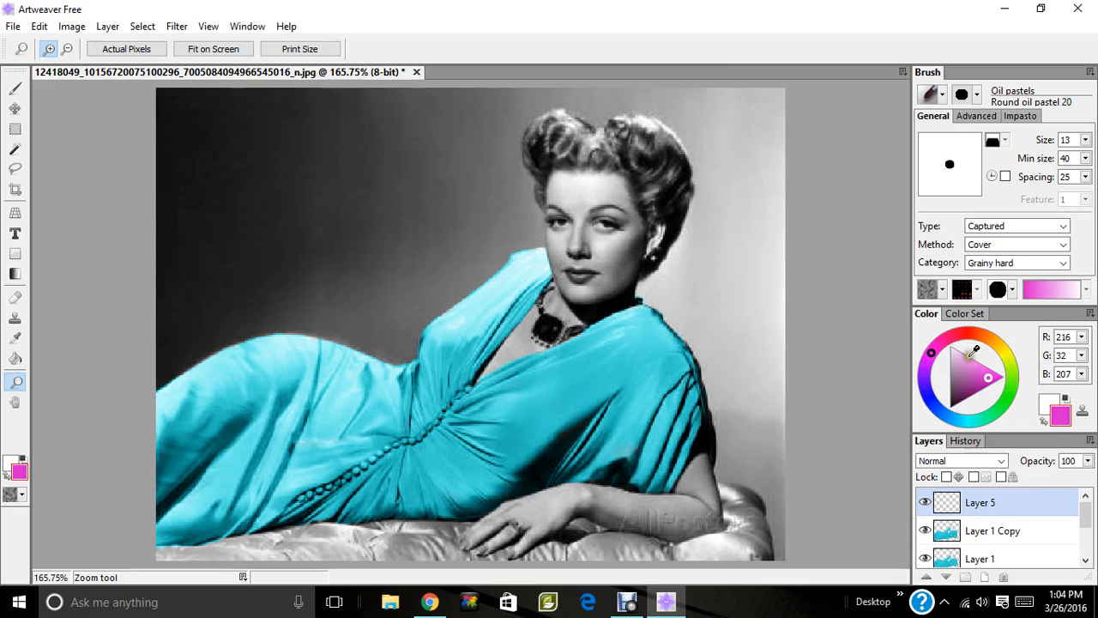
click(961, 354)
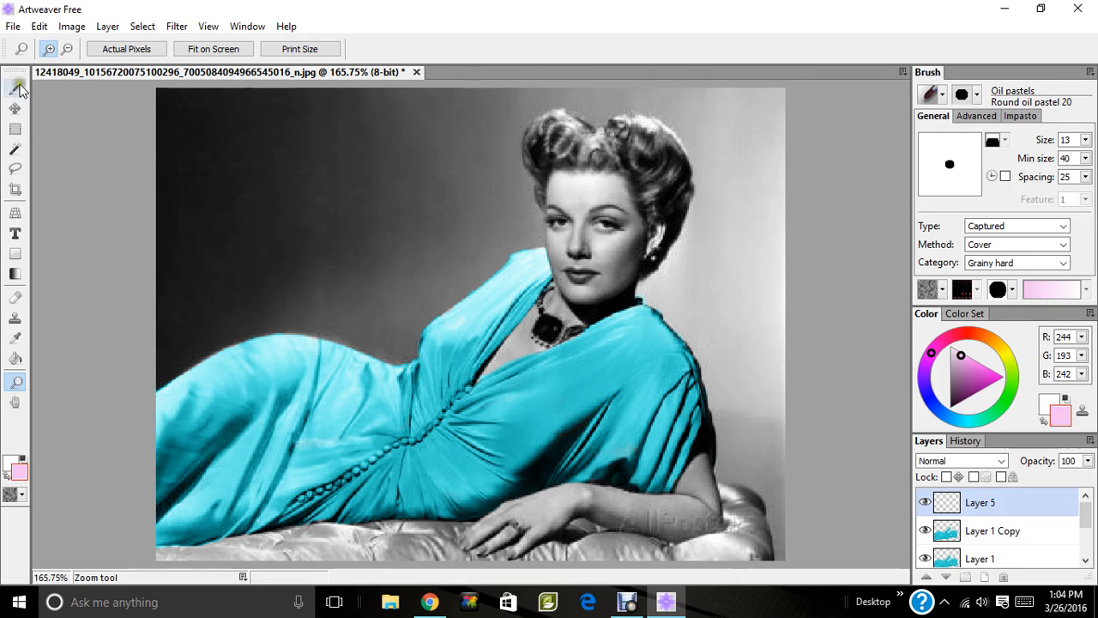
click(17, 88)
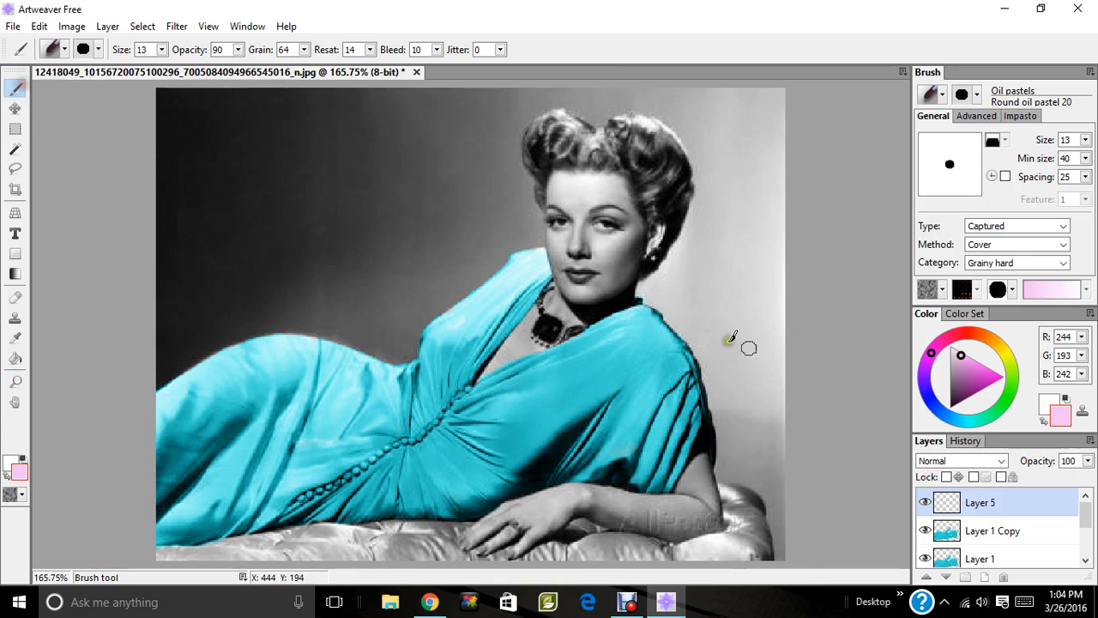
Paint a light pink patch on the cushion below the forearm and set Layer 5's blend mode to Soft light.
click(16, 380)
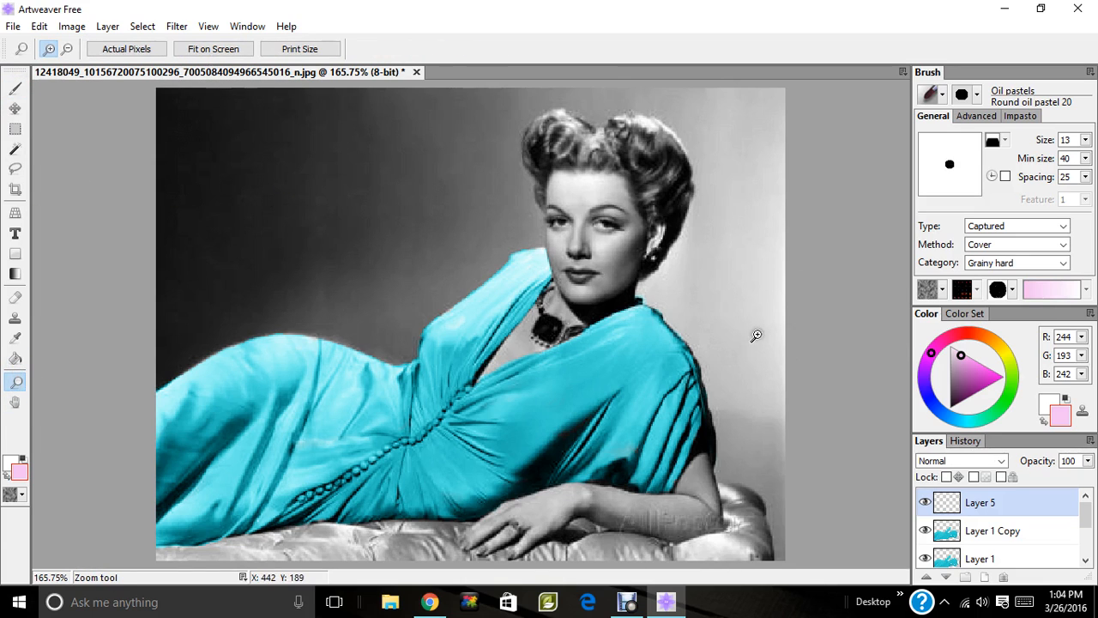
click(419, 542)
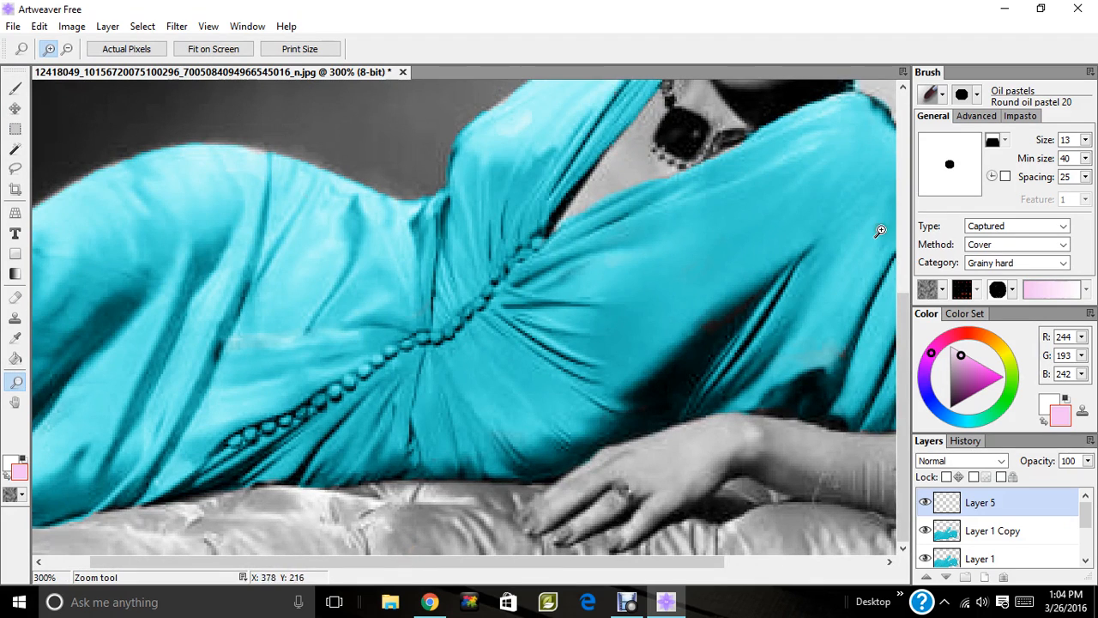
drag(904, 383, 904, 382)
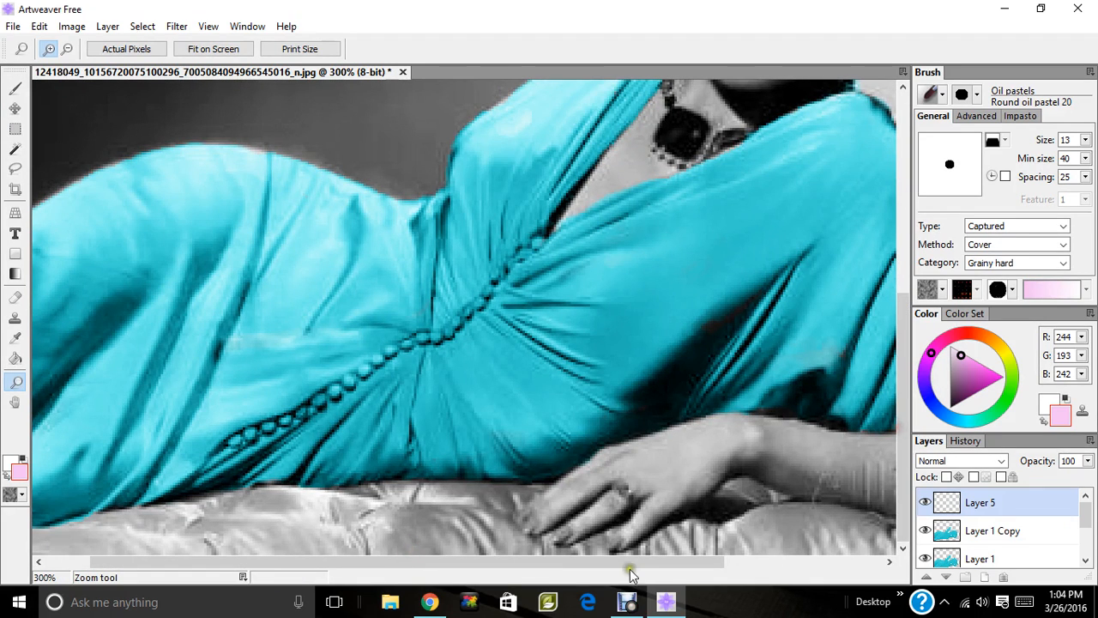
drag(632, 566, 794, 566)
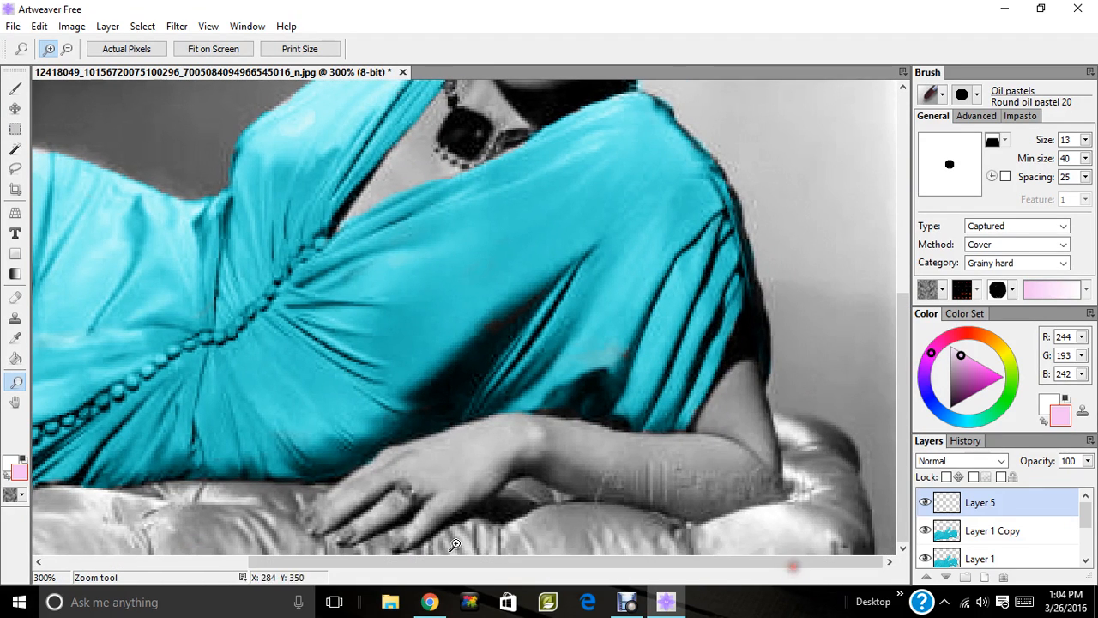
click(16, 89)
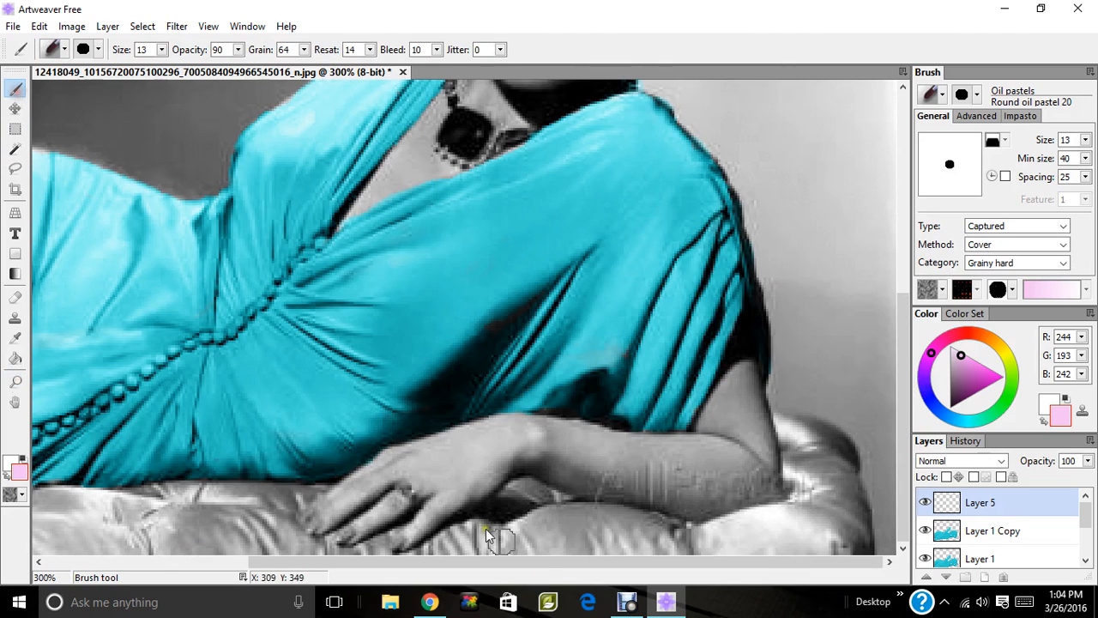
mouse_move(539, 514)
mouse_down()
mouse_move(536, 543)
mouse_move(509, 525)
mouse_move(505, 552)
mouse_move(520, 535)
mouse_move(497, 558)
mouse_up()
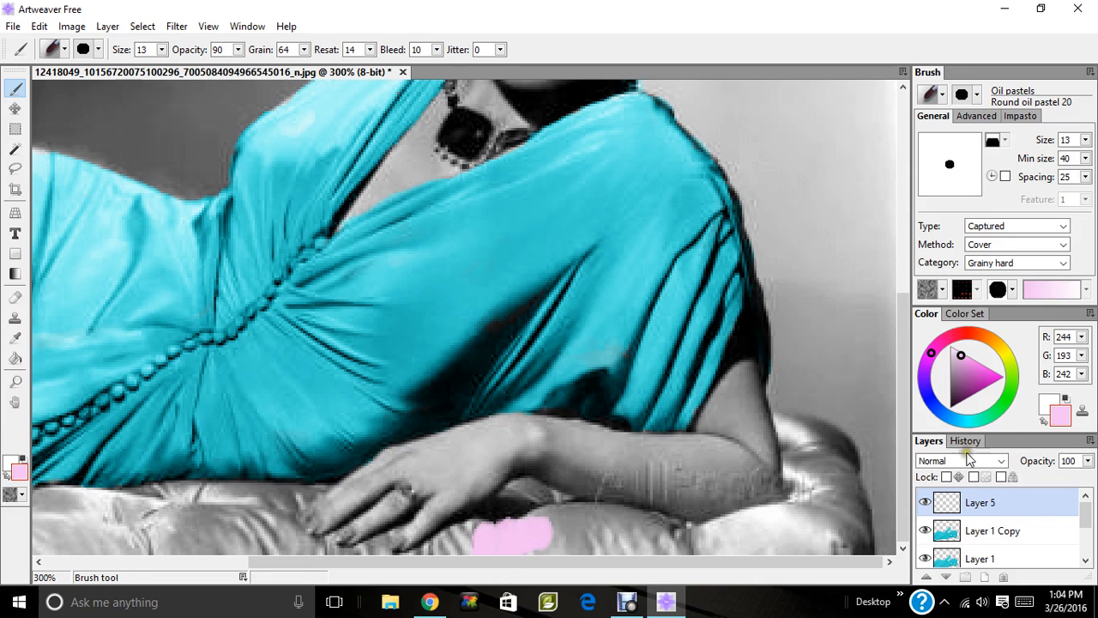
click(968, 460)
click(948, 386)
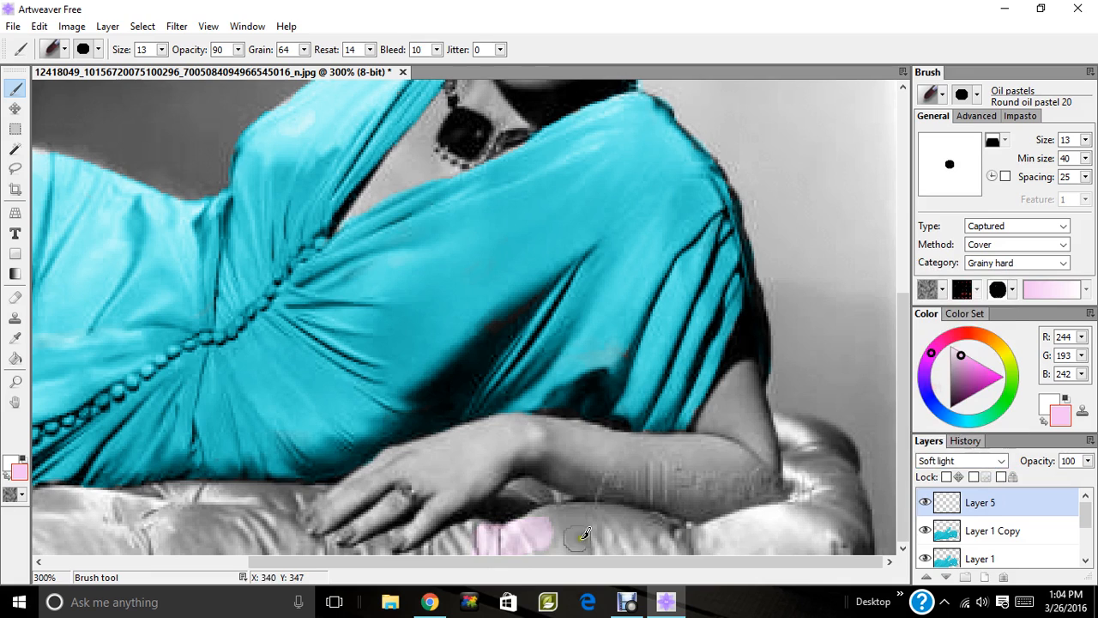
Paint the cushion light pink on Layer 5, from under the forearm to its far end and below the dress towards the hand.
mouse_move(486, 535)
mouse_down()
mouse_move(460, 555)
mouse_move(478, 521)
mouse_move(418, 554)
mouse_move(454, 547)
mouse_move(516, 490)
mouse_move(557, 502)
mouse_move(528, 485)
mouse_move(571, 514)
mouse_move(576, 504)
mouse_move(681, 527)
mouse_move(612, 530)
mouse_move(683, 534)
mouse_move(584, 532)
mouse_move(546, 516)
mouse_move(612, 533)
mouse_move(536, 550)
mouse_move(839, 560)
mouse_move(862, 545)
mouse_move(846, 455)
mouse_move(783, 416)
mouse_move(815, 502)
mouse_move(848, 529)
mouse_move(824, 541)
mouse_move(777, 537)
mouse_move(793, 511)
mouse_move(713, 528)
mouse_move(789, 515)
mouse_up()
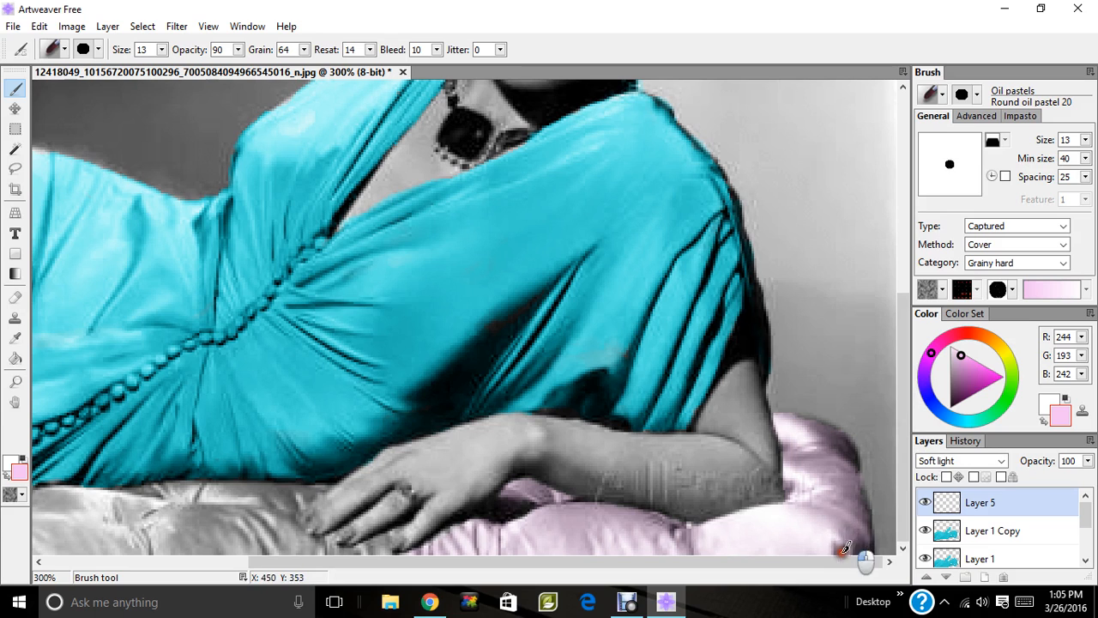
mouse_move(842, 551)
mouse_down()
mouse_move(841, 473)
mouse_move(852, 465)
mouse_move(822, 438)
mouse_up()
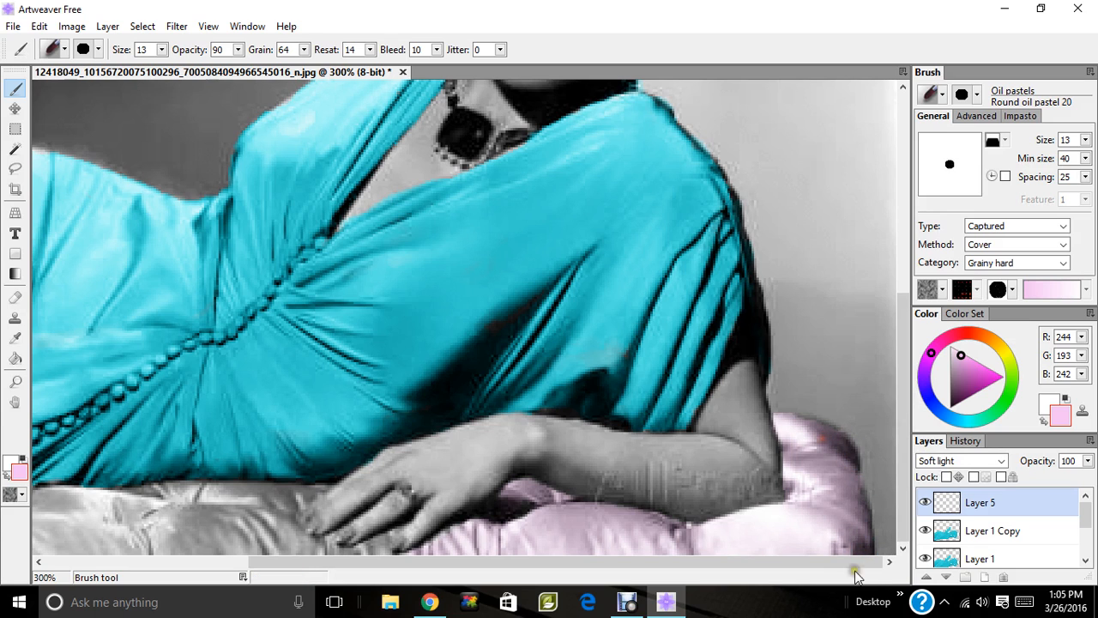
drag(853, 562, 689, 589)
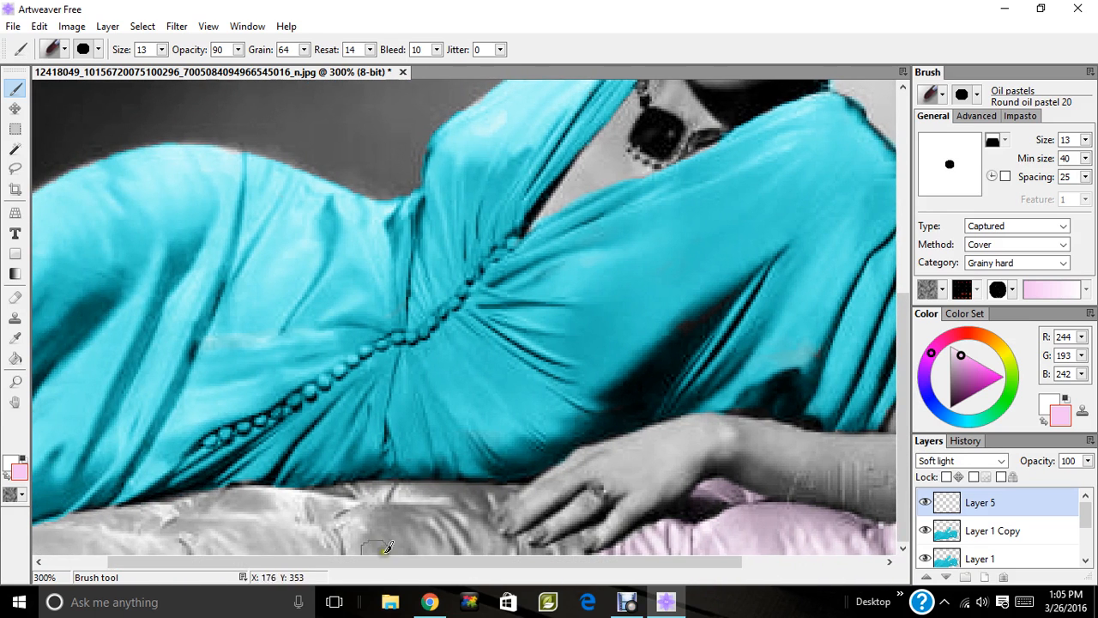
mouse_move(50, 537)
mouse_down()
mouse_move(39, 539)
mouse_move(36, 524)
mouse_move(82, 521)
mouse_up()
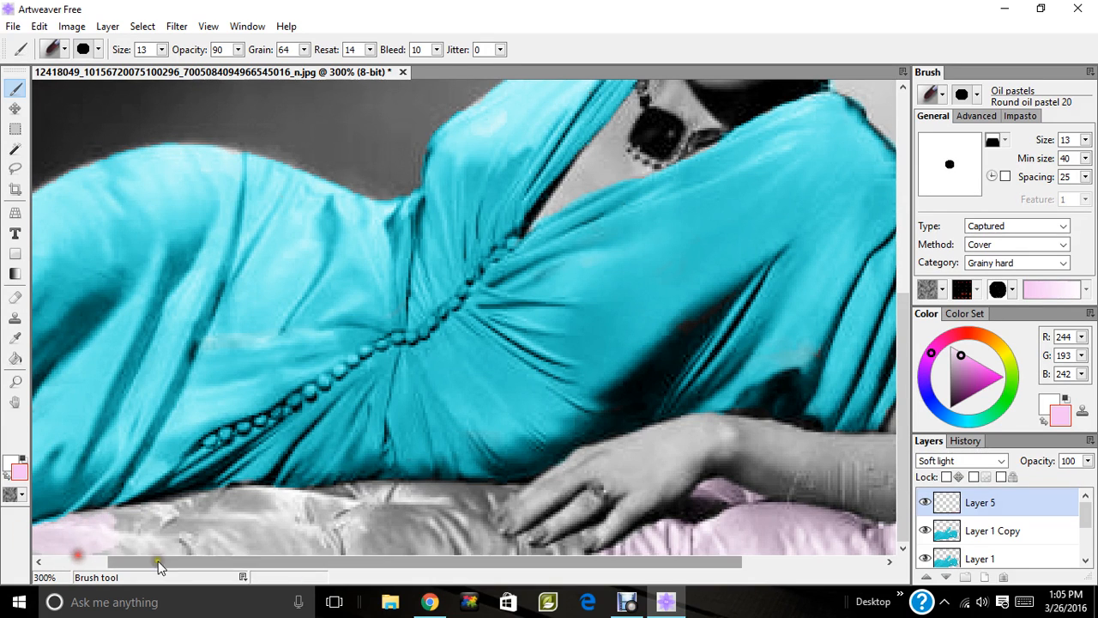
mouse_move(138, 564)
mouse_down()
mouse_move(76, 564)
mouse_move(115, 541)
mouse_move(105, 534)
mouse_move(48, 538)
mouse_move(155, 545)
mouse_move(232, 534)
mouse_move(195, 514)
mouse_move(292, 497)
mouse_move(352, 506)
mouse_move(308, 519)
mouse_move(380, 523)
mouse_move(331, 544)
mouse_move(507, 536)
mouse_move(414, 506)
mouse_move(483, 474)
mouse_up()
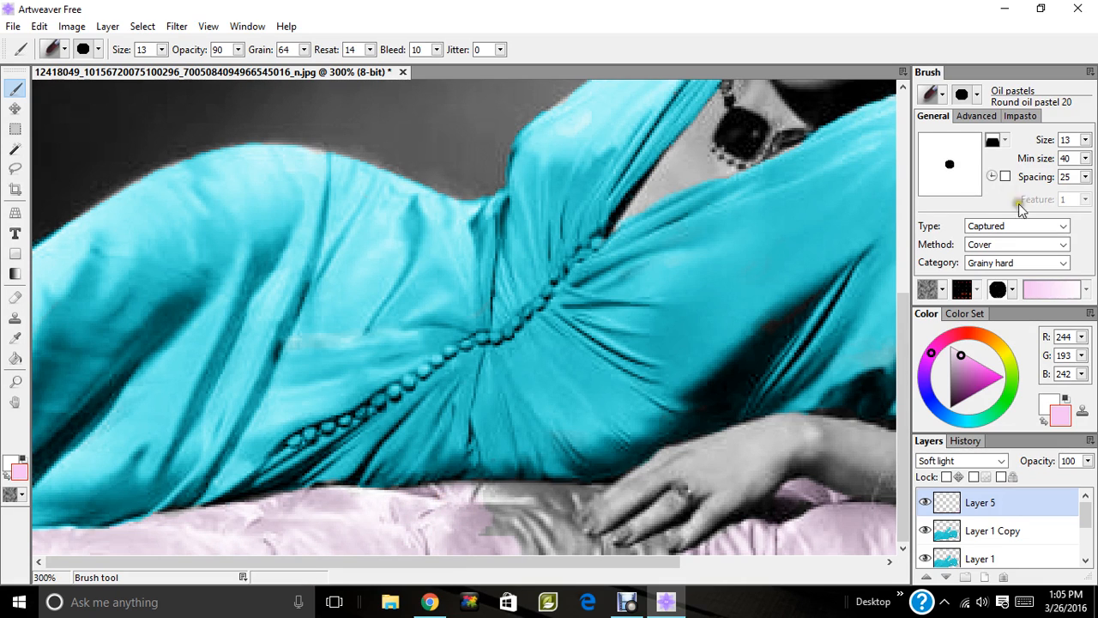
click(1023, 263)
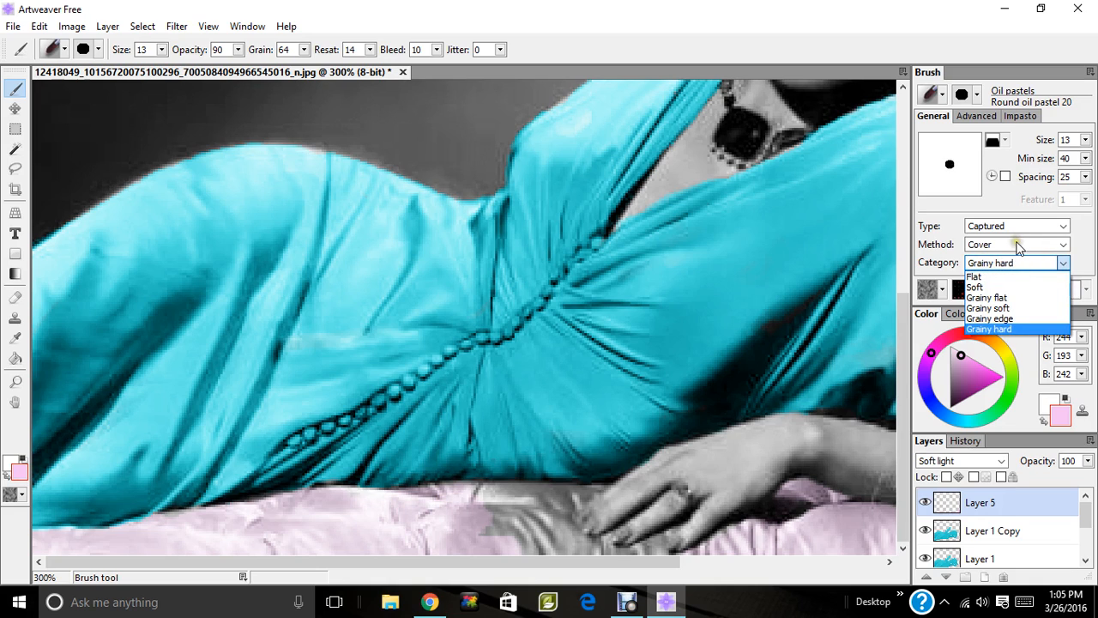
click(1018, 246)
click(1029, 244)
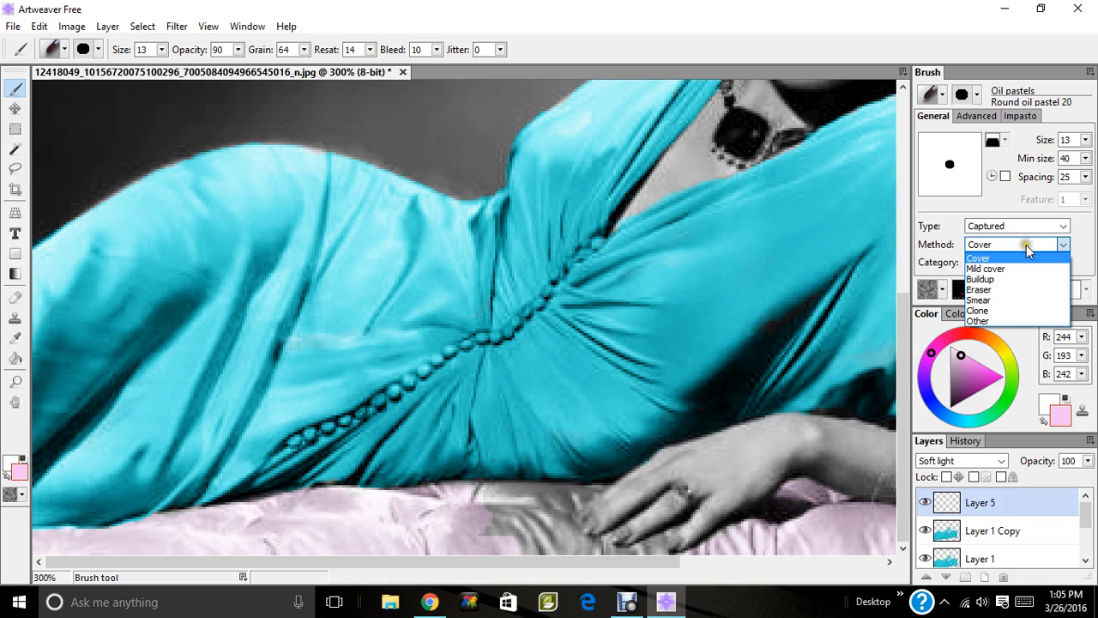
click(1026, 229)
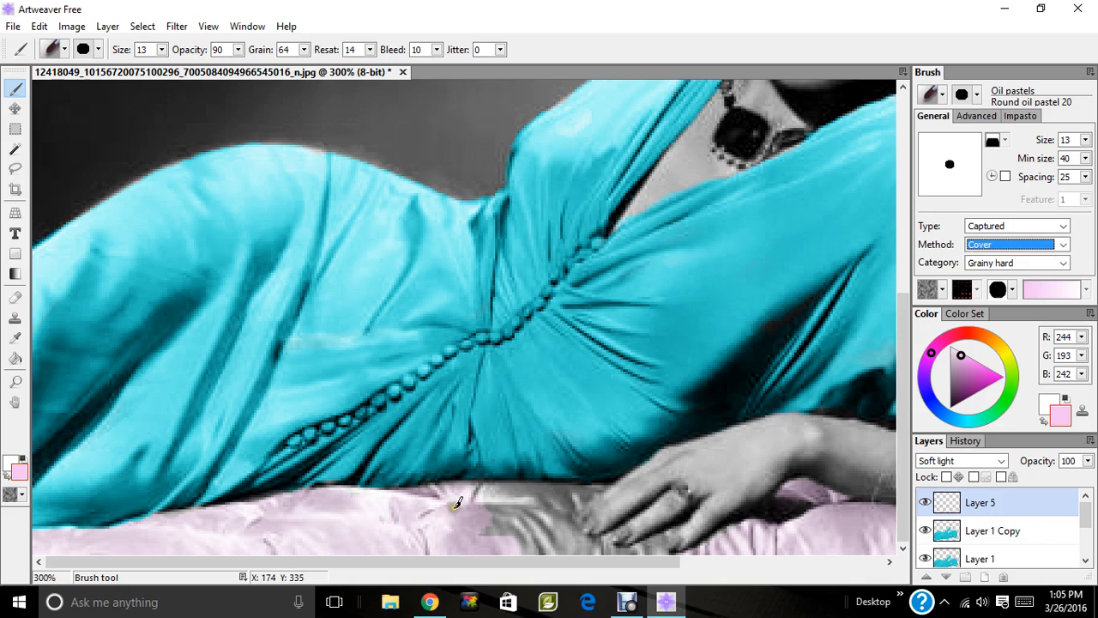
Paint the remaining grey cushion beside the hand light pink, then fill around the fingers and along the dress edge with brush size 6.
mouse_move(457, 503)
mouse_down()
mouse_move(539, 538)
mouse_move(501, 523)
mouse_move(524, 507)
mouse_move(494, 511)
mouse_move(473, 499)
mouse_move(513, 500)
mouse_move(471, 492)
mouse_move(604, 488)
mouse_move(537, 491)
mouse_move(572, 500)
mouse_move(574, 542)
mouse_move(519, 555)
mouse_move(547, 524)
mouse_up()
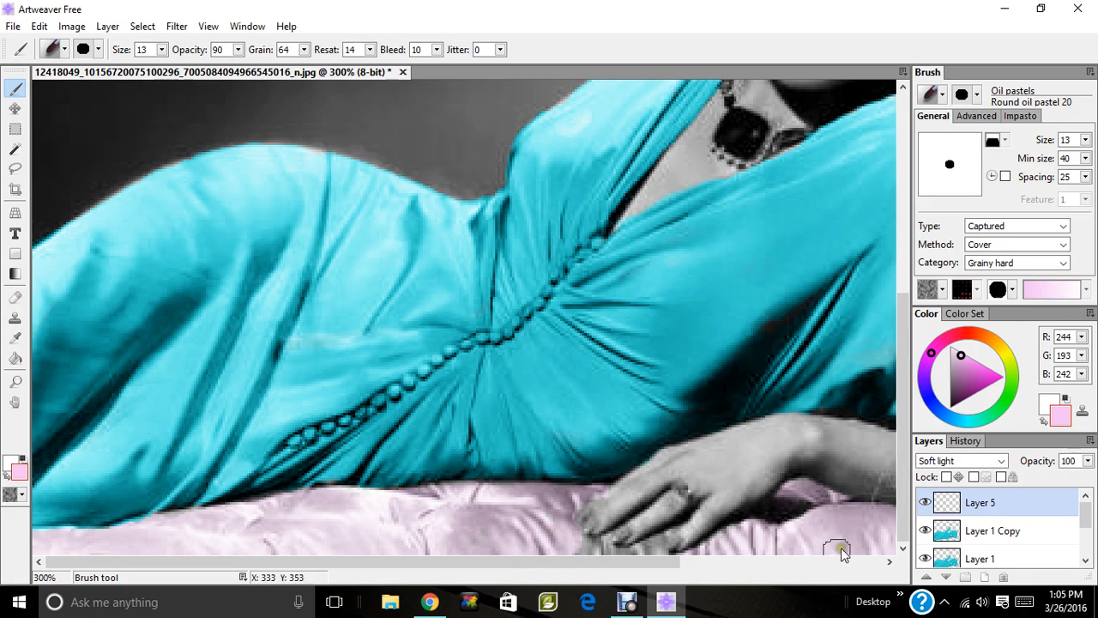
drag(657, 574, 693, 574)
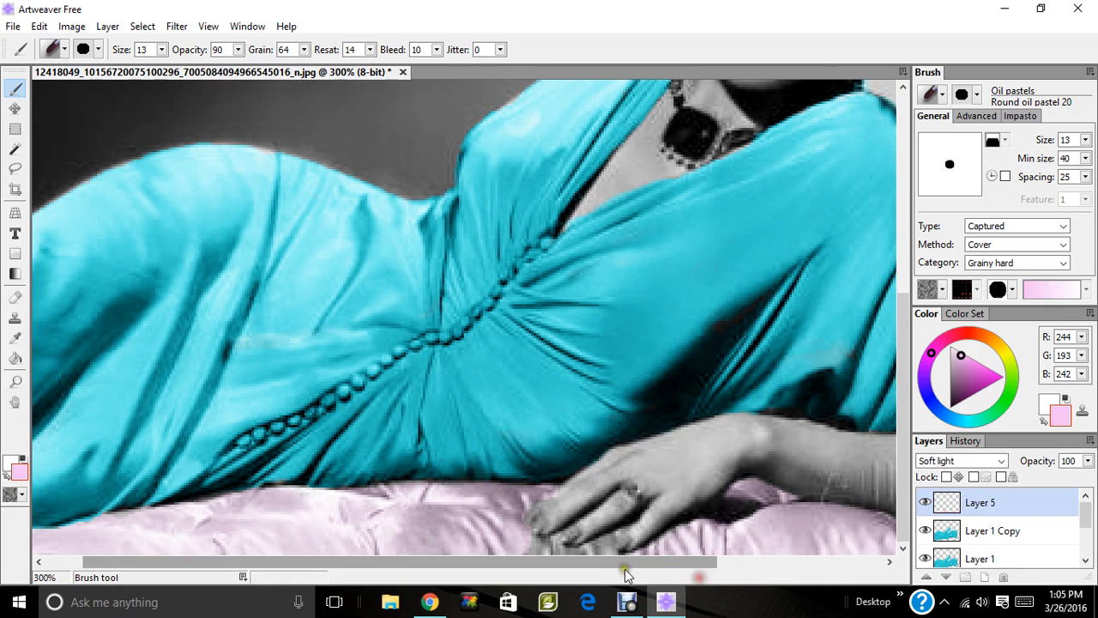
click(160, 49)
mouse_move(144, 67)
mouse_down()
mouse_move(130, 72)
mouse_move(142, 69)
mouse_up()
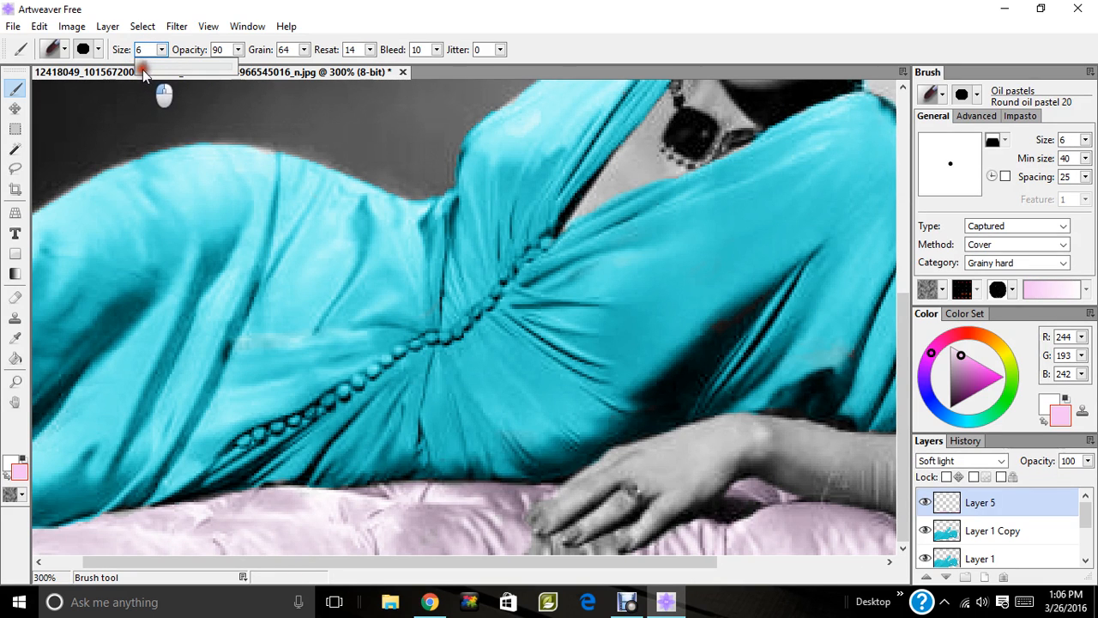
click(897, 403)
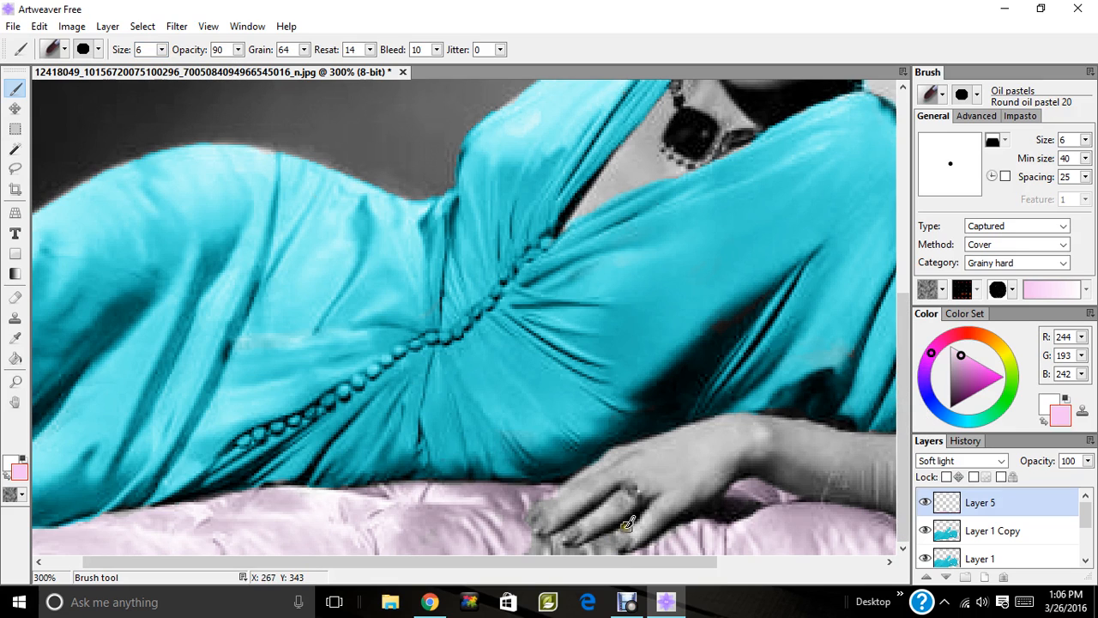
mouse_move(620, 536)
mouse_down()
mouse_move(547, 555)
mouse_move(526, 546)
mouse_move(546, 549)
mouse_move(537, 543)
mouse_move(562, 529)
mouse_move(559, 556)
mouse_move(528, 551)
mouse_move(608, 543)
mouse_move(621, 556)
mouse_move(606, 550)
mouse_move(618, 554)
mouse_move(606, 551)
mouse_move(617, 534)
mouse_move(568, 549)
mouse_up()
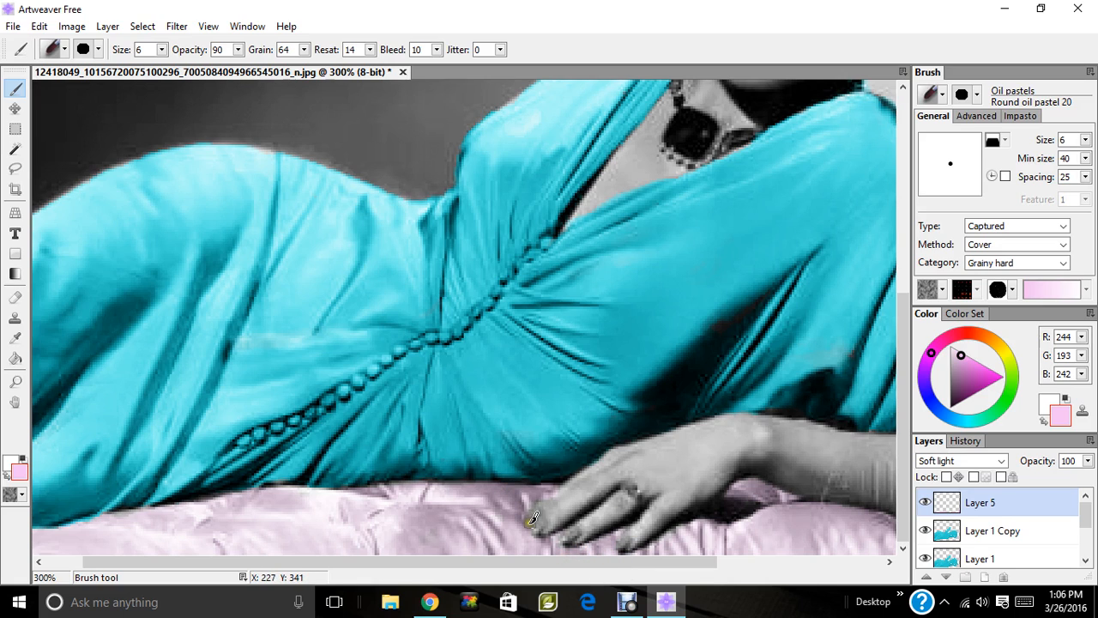
mouse_move(418, 521)
mouse_down()
mouse_move(399, 485)
mouse_move(448, 479)
mouse_move(225, 505)
mouse_up()
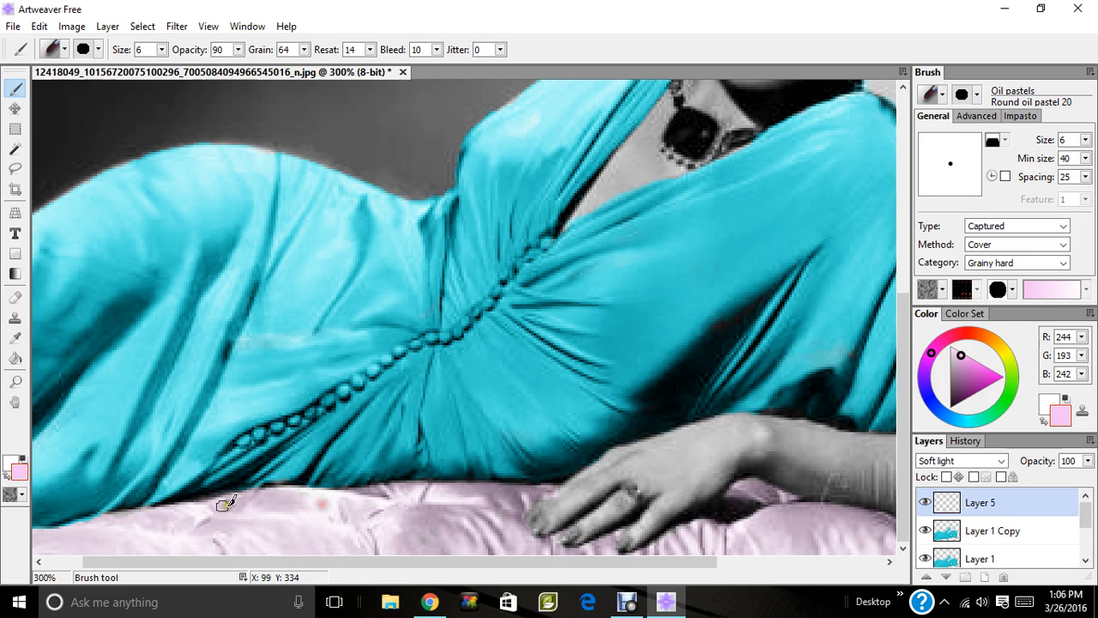
drag(318, 490, 396, 485)
Adjust the saturation and lightness of Layer 5 with Hue/Saturation.
click(72, 26)
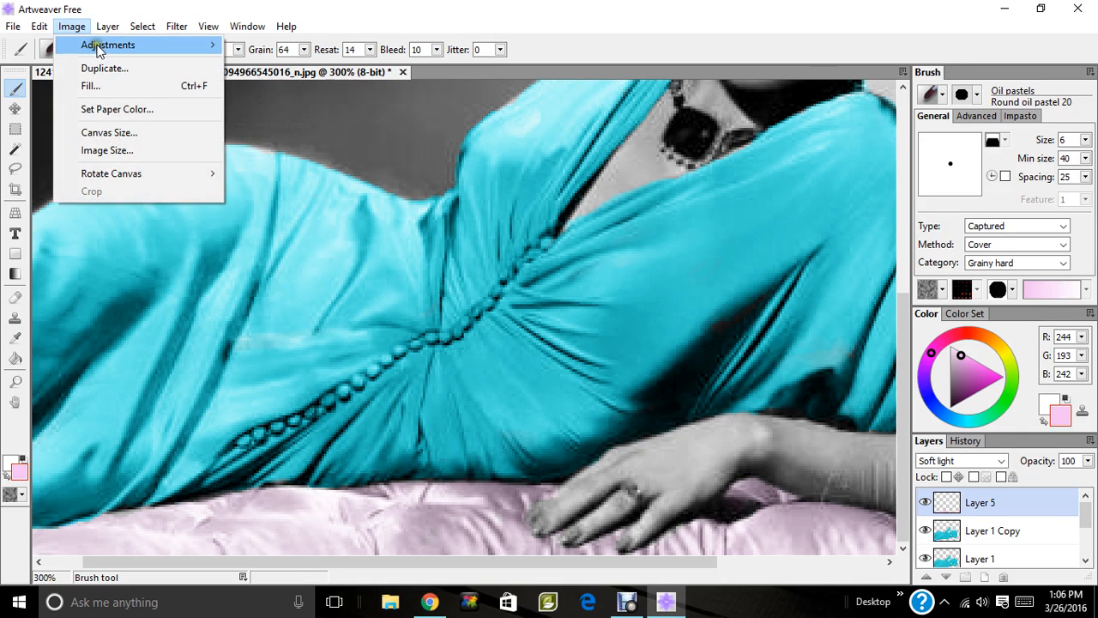
mouse_move(107, 44)
click(304, 168)
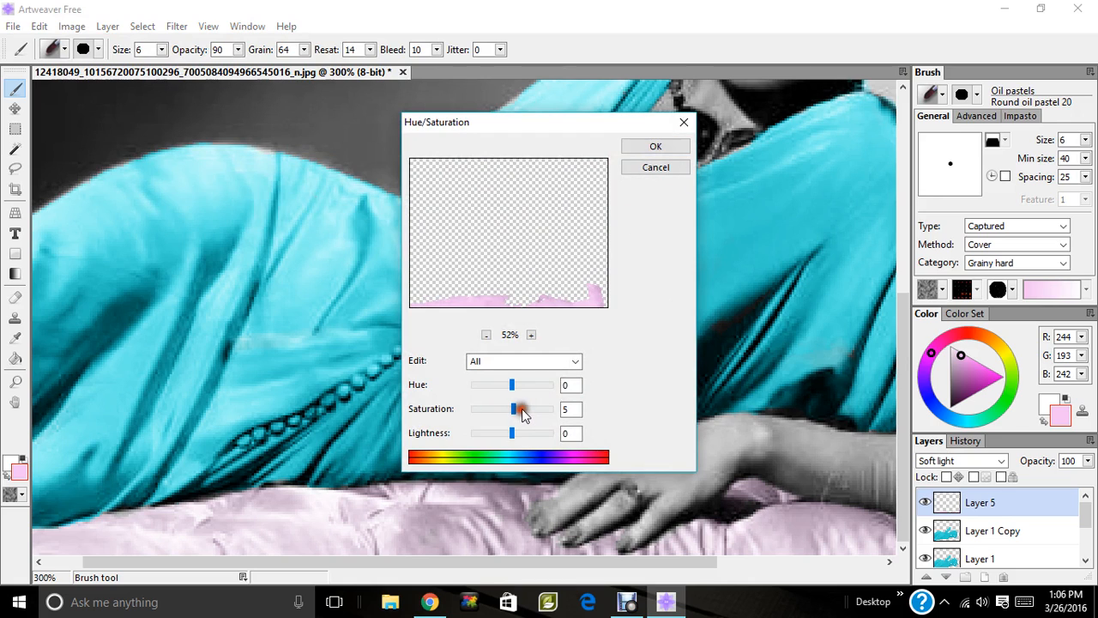
drag(520, 436, 509, 438)
click(656, 147)
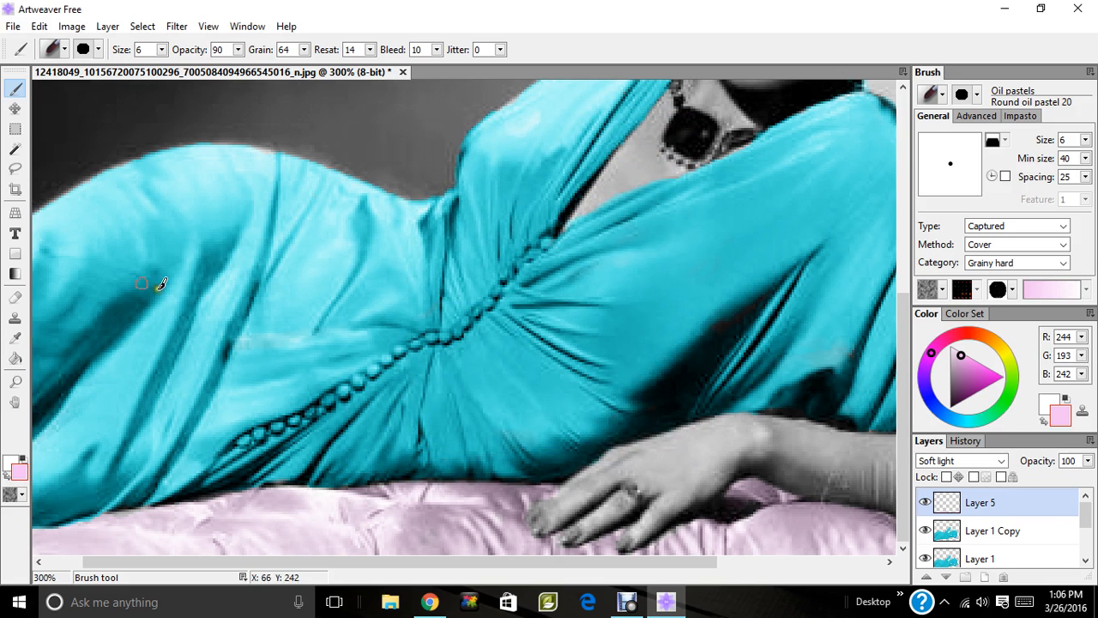
Fit the whole photo on screen and duplicate Layer 5.
click(15, 381)
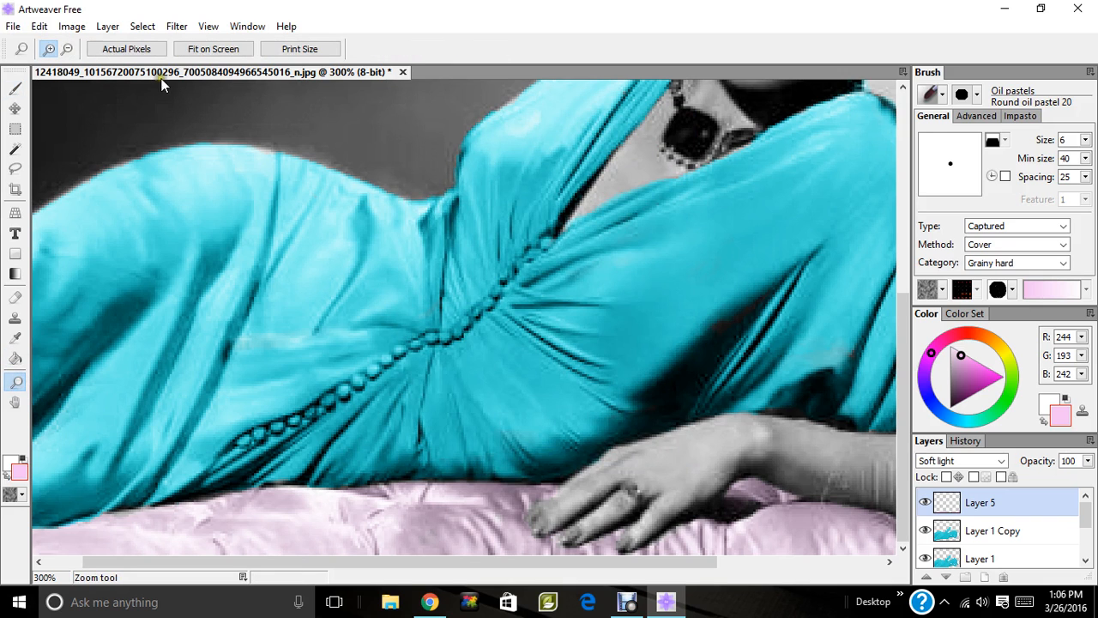
click(206, 50)
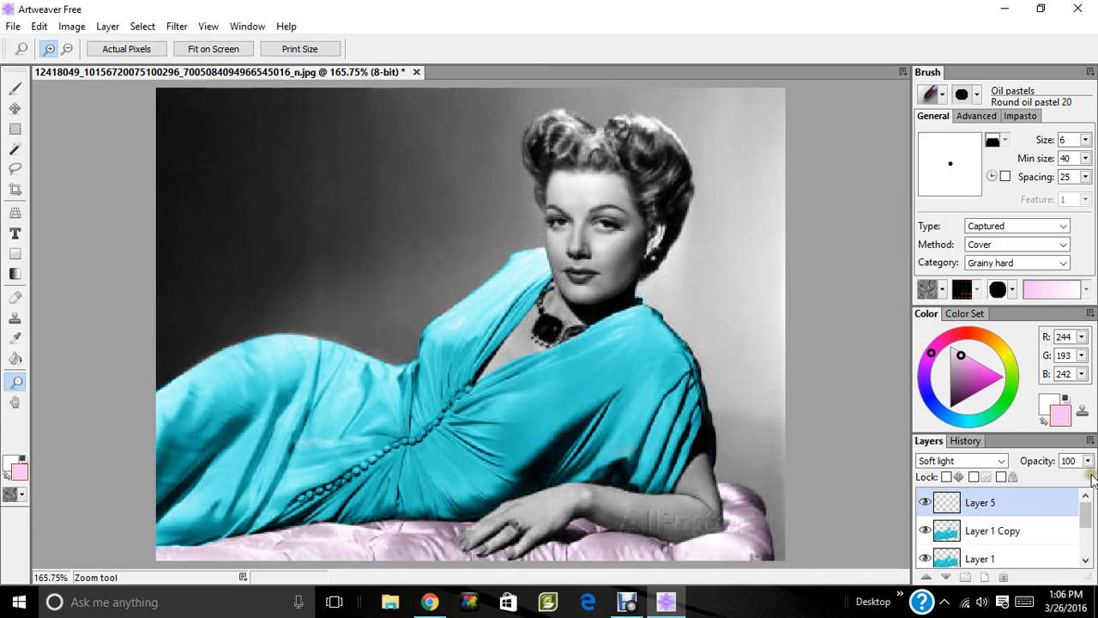
right_click(1026, 503)
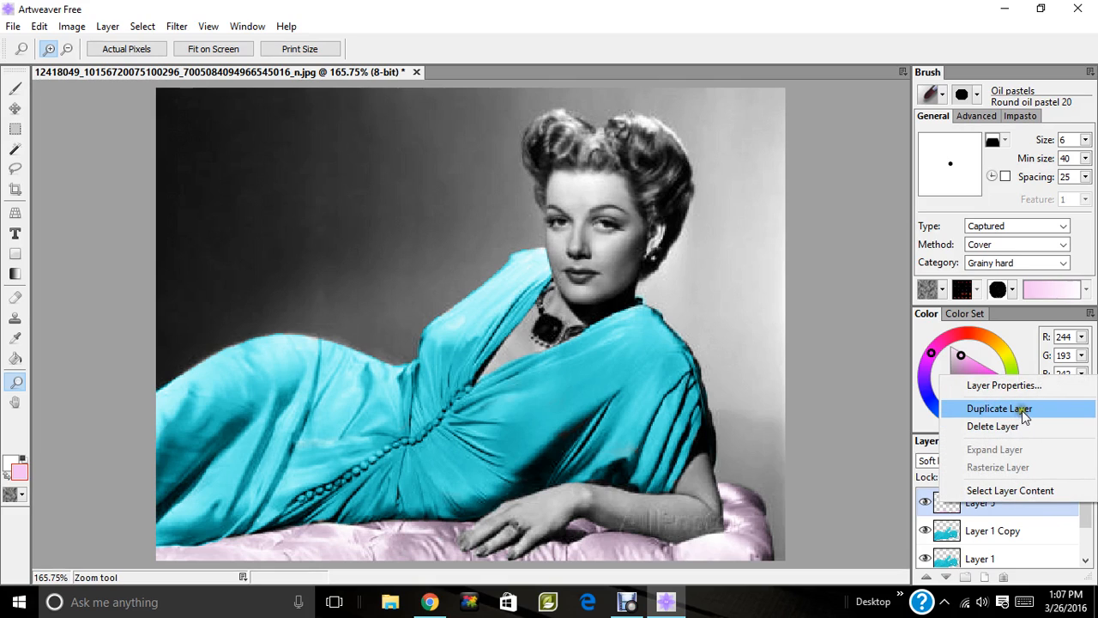
click(1022, 409)
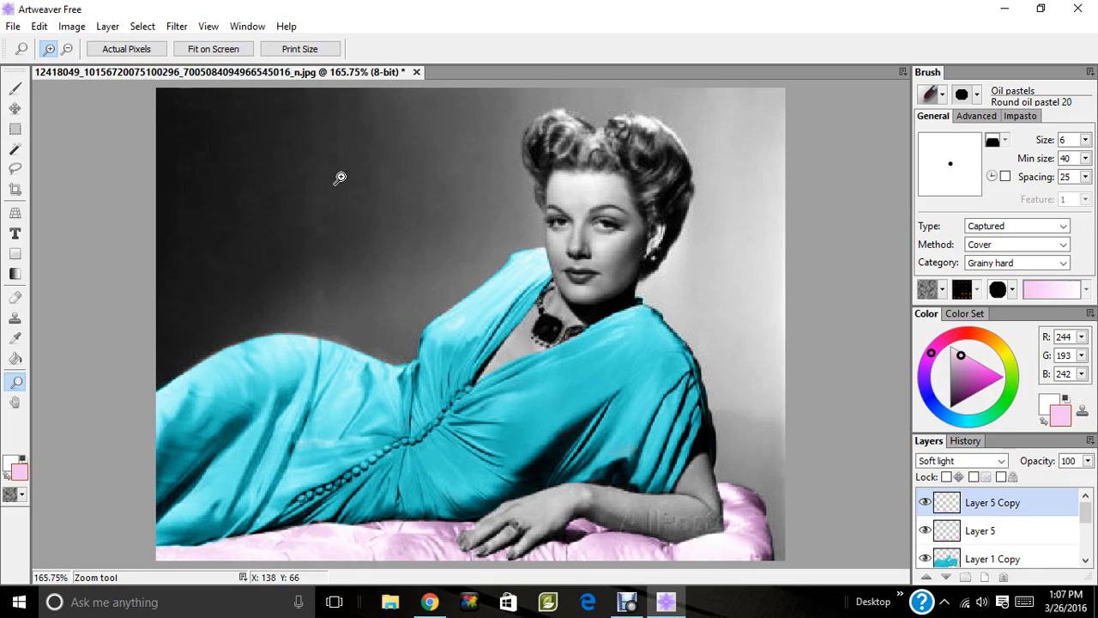
click(71, 26)
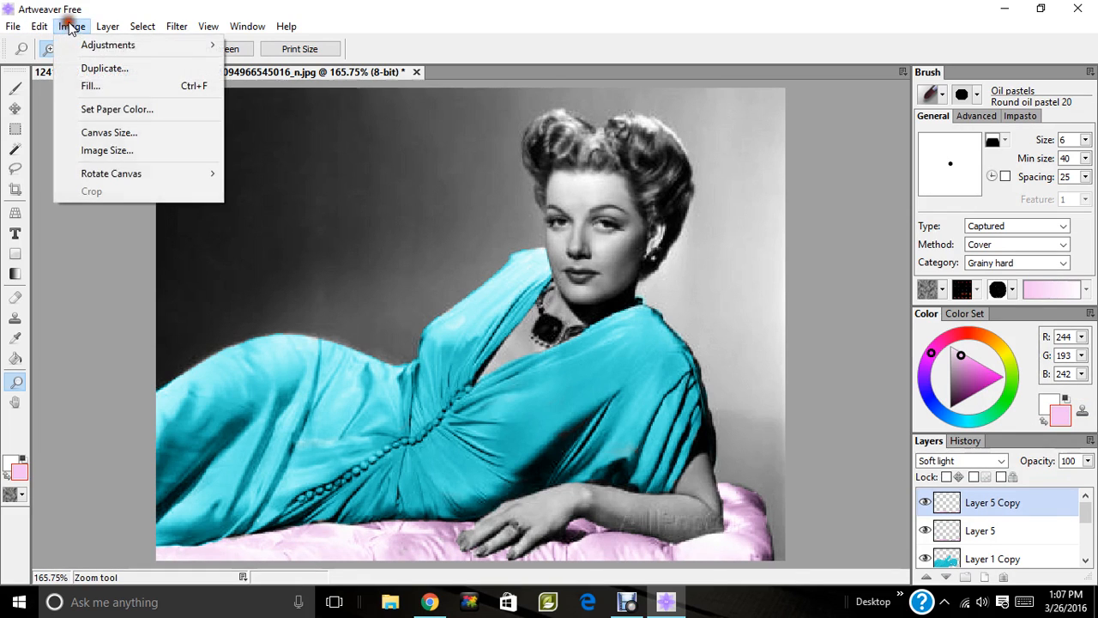
click(78, 44)
click(257, 151)
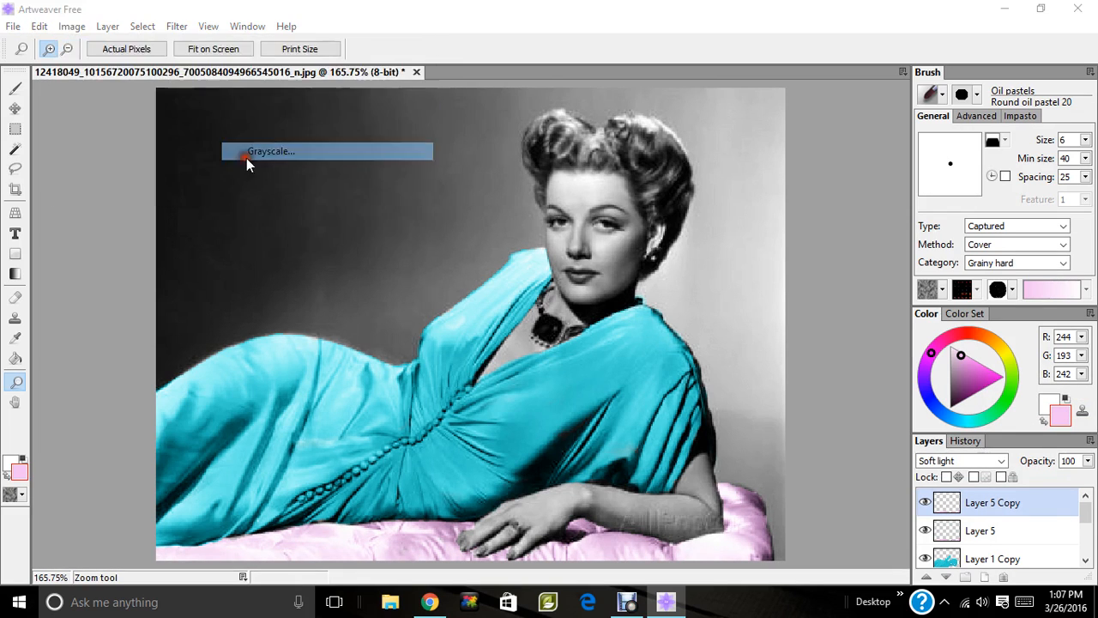
click(684, 191)
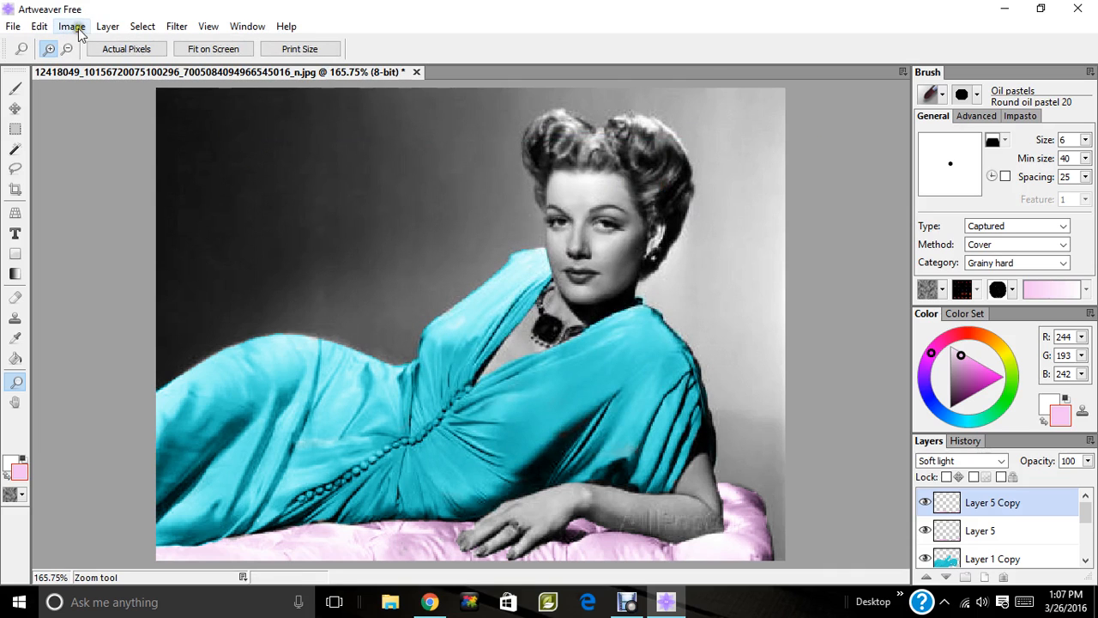
Lower the lightness of Layer 5 Copy slightly with Hue/Saturation and reduce the layer's opacity to 15.
click(74, 26)
click(64, 44)
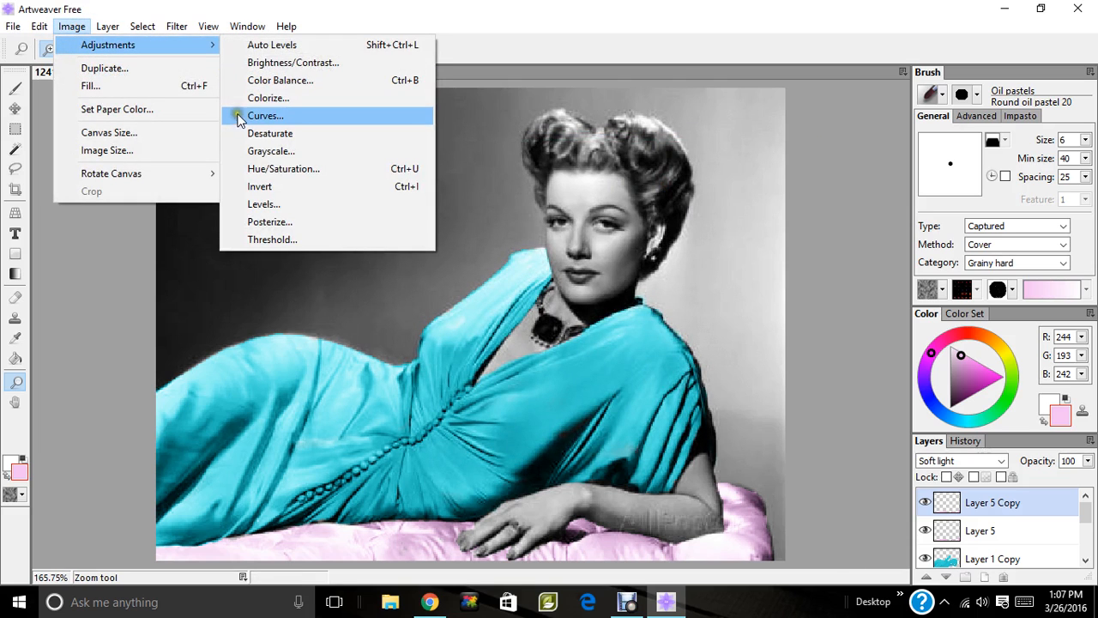
click(249, 168)
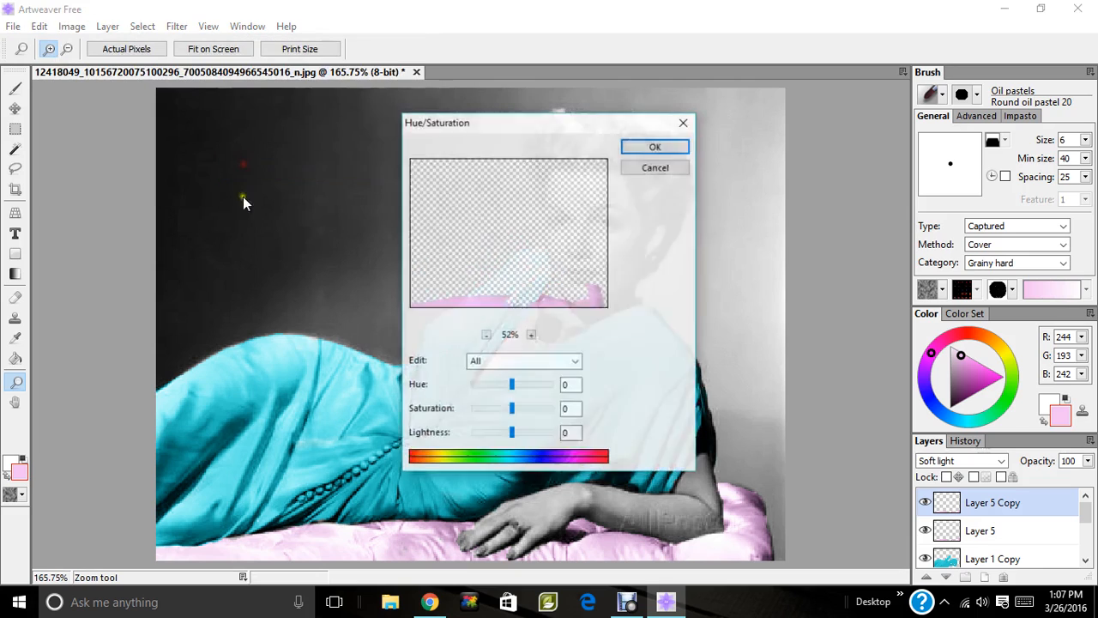
click(495, 436)
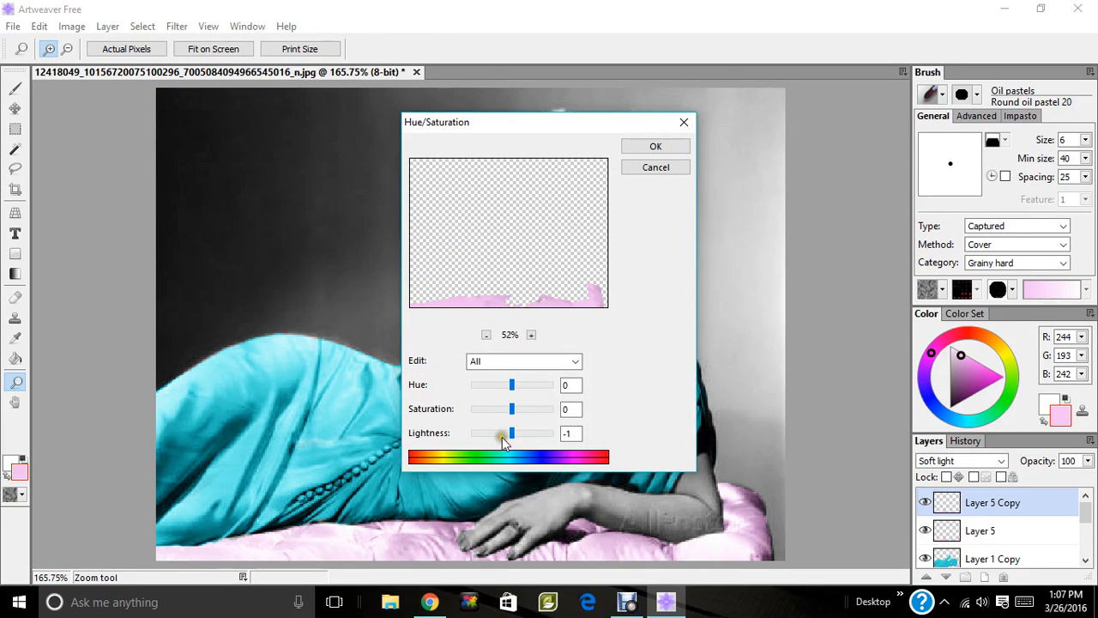
drag(511, 434, 504, 433)
click(659, 148)
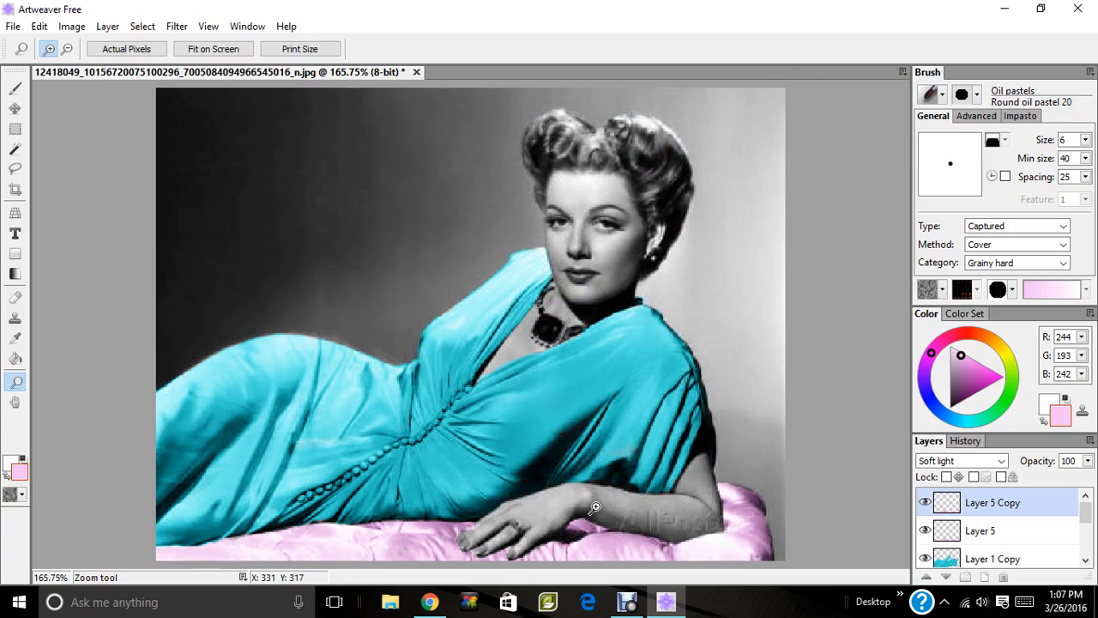
click(1084, 461)
drag(1054, 480, 1020, 483)
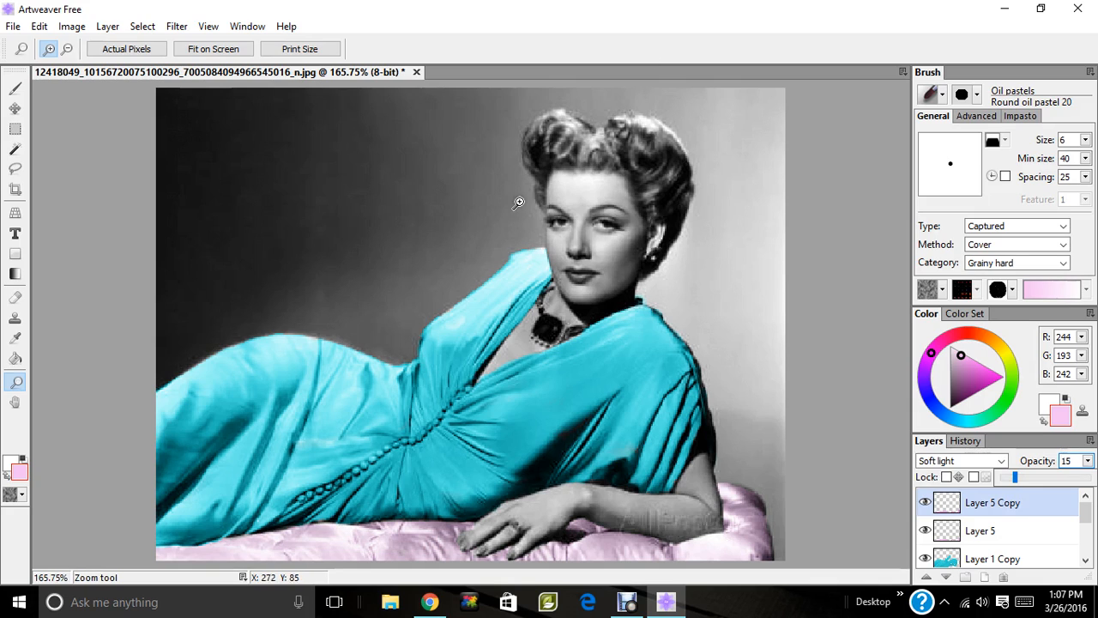
Add a new empty layer above Layer 5 Copy and set the painting colour to golden brown (R 145, G 124, B 71).
click(984, 576)
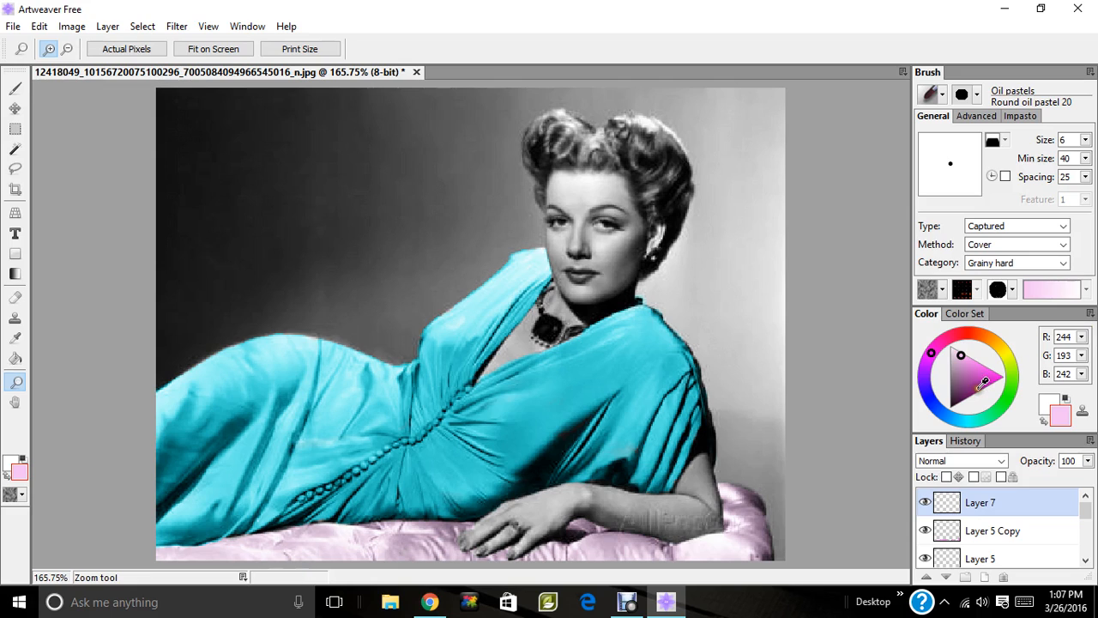
click(1001, 341)
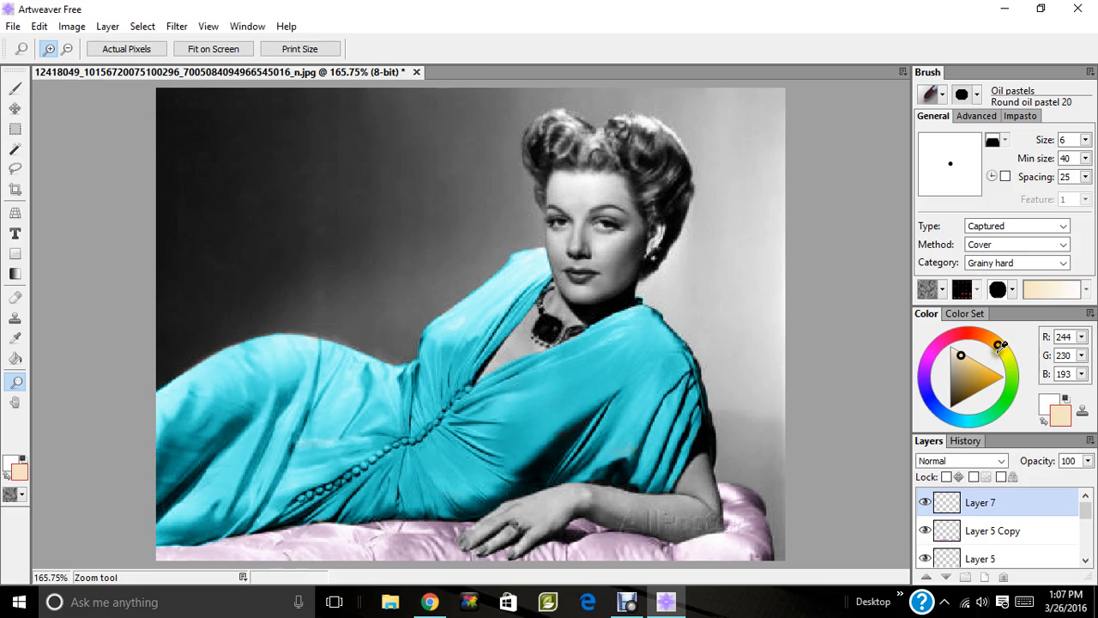
click(966, 382)
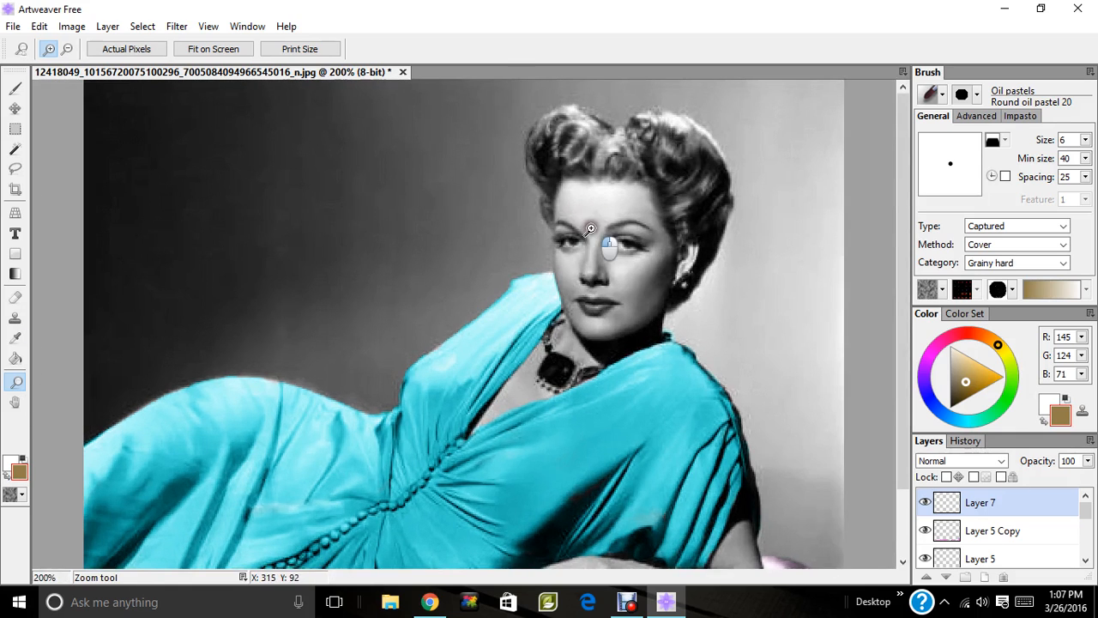
Dab the golden brown onto the hair with the Brush tool on Layer 7 and set the layer's blend mode to Soft light.
click(578, 208)
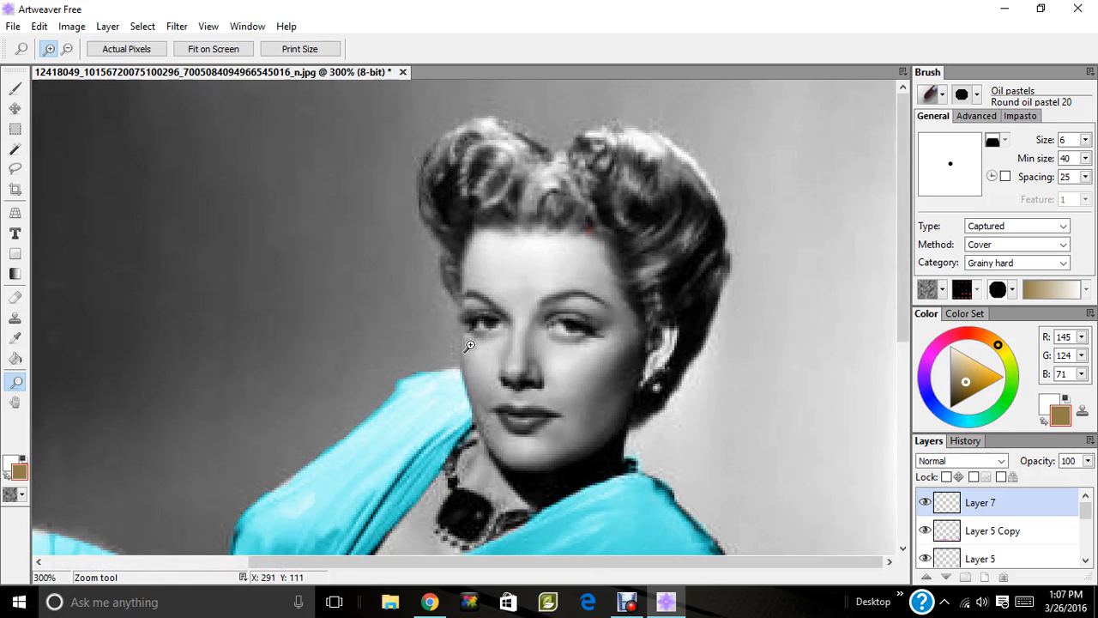
click(19, 91)
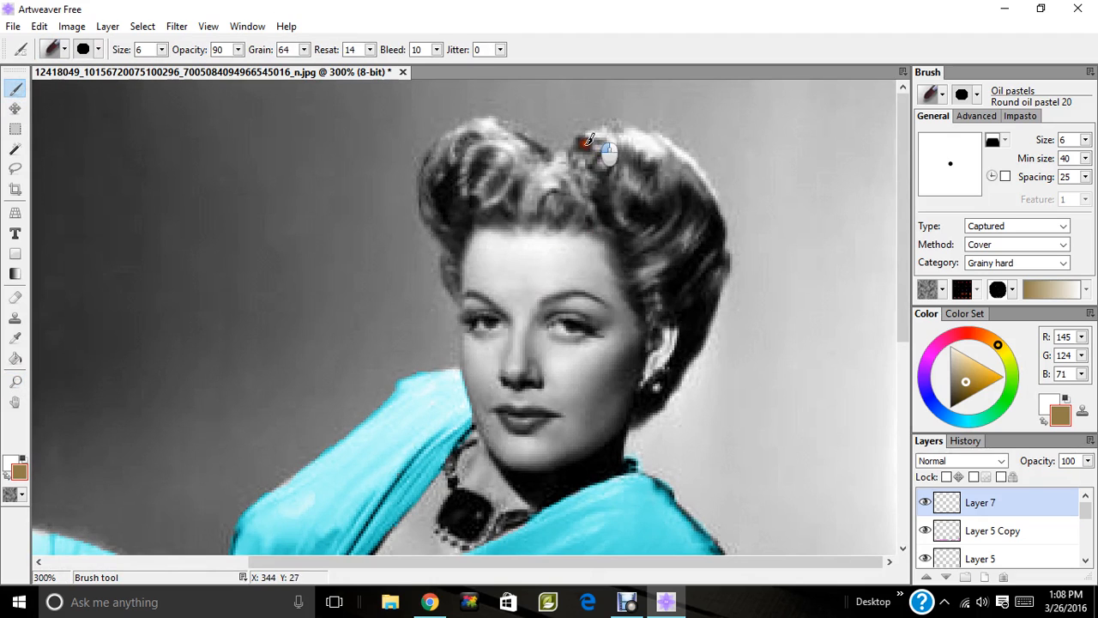
drag(587, 142, 588, 153)
click(995, 461)
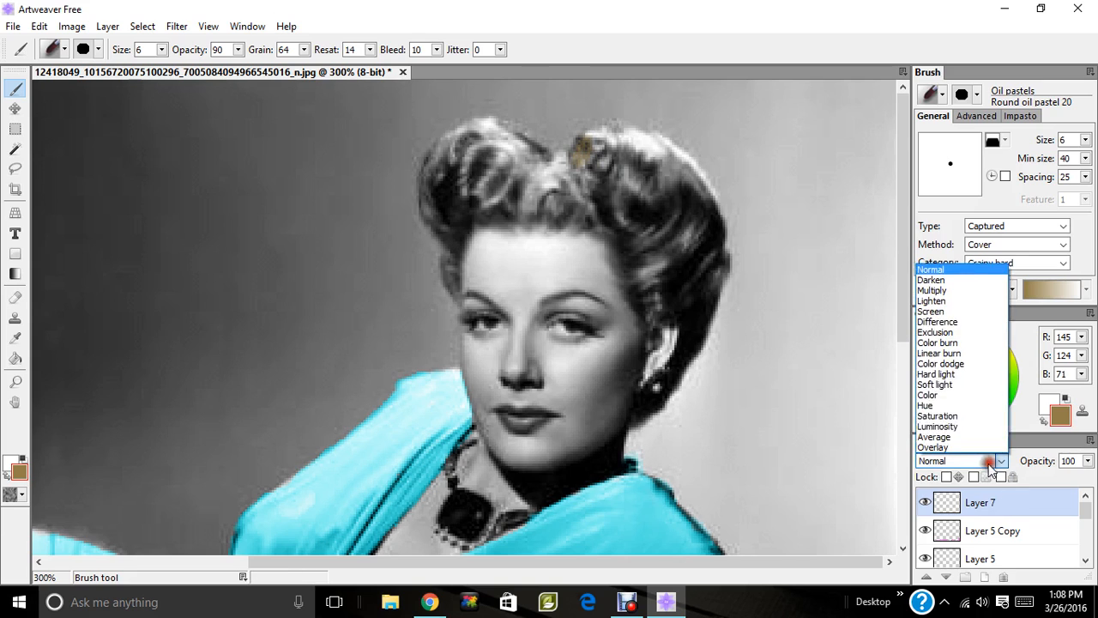
click(962, 383)
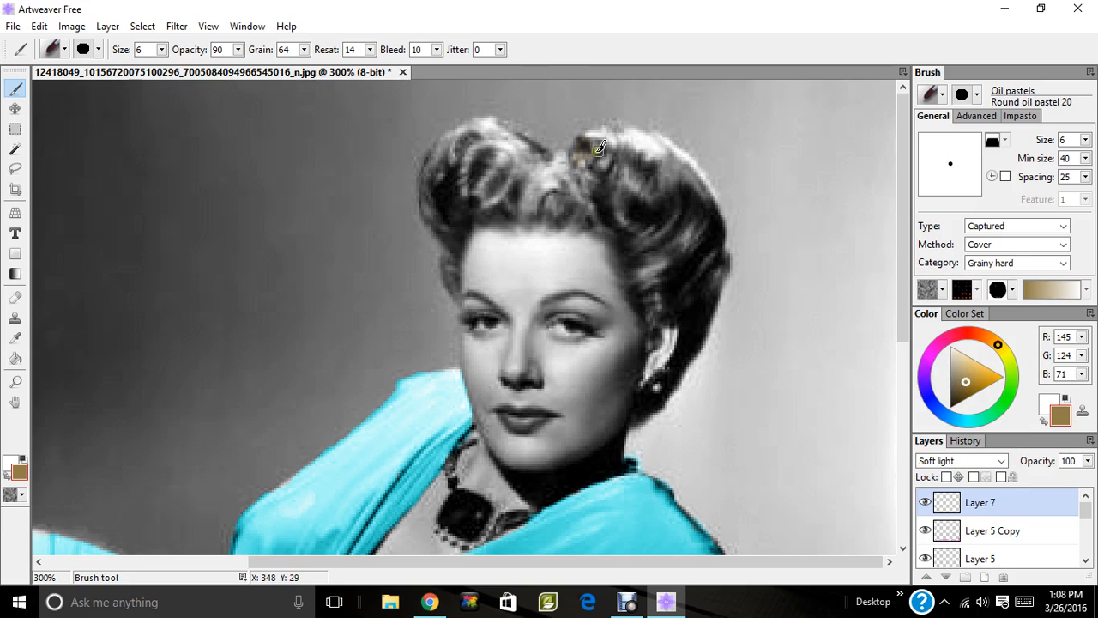
Paint golden brown over all of the woman's hair on Layer 7 and reduce the layer's opacity to 55.
mouse_move(600, 148)
mouse_down()
mouse_move(619, 155)
mouse_move(585, 182)
mouse_move(620, 207)
mouse_move(619, 245)
mouse_move(645, 257)
mouse_move(648, 283)
mouse_move(679, 264)
mouse_move(699, 229)
mouse_move(695, 217)
mouse_move(650, 244)
mouse_move(676, 191)
mouse_move(652, 182)
mouse_move(625, 192)
mouse_move(637, 157)
mouse_move(631, 168)
mouse_move(670, 157)
mouse_up()
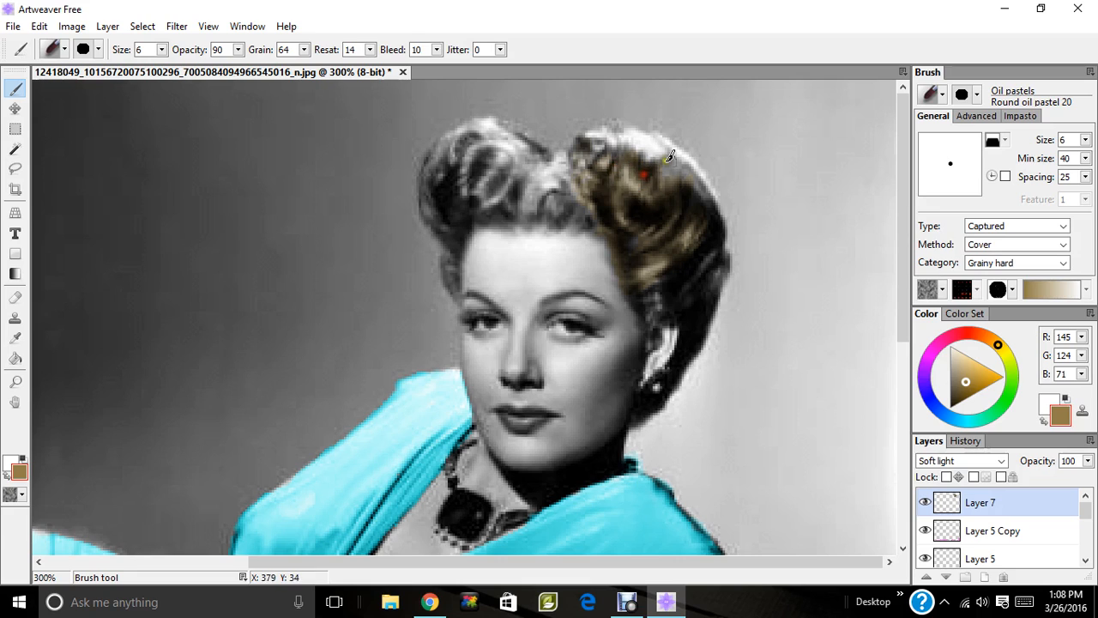
mouse_move(587, 146)
mouse_down()
mouse_move(652, 150)
mouse_move(667, 162)
mouse_move(666, 181)
mouse_move(692, 174)
mouse_move(713, 229)
mouse_move(666, 296)
mouse_move(664, 277)
mouse_move(647, 329)
mouse_move(693, 304)
mouse_move(709, 250)
mouse_move(690, 335)
mouse_move(646, 415)
mouse_move(723, 268)
mouse_move(713, 265)
mouse_move(692, 165)
mouse_move(653, 144)
mouse_move(687, 161)
mouse_move(720, 217)
mouse_up()
mouse_move(598, 168)
mouse_down()
mouse_move(547, 160)
mouse_move(567, 163)
mouse_move(541, 176)
mouse_move(556, 199)
mouse_move(535, 211)
mouse_move(579, 215)
mouse_move(576, 226)
mouse_move(583, 209)
mouse_move(542, 208)
mouse_move(568, 178)
mouse_move(578, 185)
mouse_move(559, 164)
mouse_up()
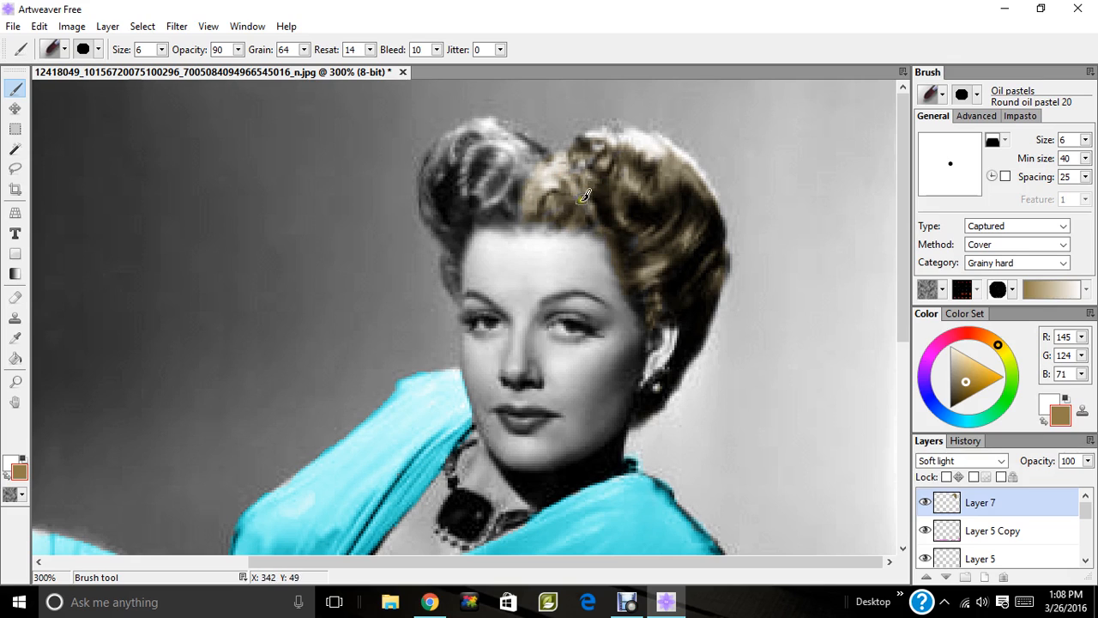
mouse_move(564, 223)
mouse_down()
mouse_move(522, 207)
mouse_move(536, 206)
mouse_move(495, 211)
mouse_move(474, 200)
mouse_move(497, 174)
mouse_move(463, 179)
mouse_move(498, 158)
mouse_move(462, 162)
mouse_move(487, 136)
mouse_move(525, 161)
mouse_move(519, 173)
mouse_move(568, 172)
mouse_move(498, 137)
mouse_move(465, 131)
mouse_move(425, 176)
mouse_move(421, 193)
mouse_move(427, 173)
mouse_move(434, 188)
mouse_move(444, 179)
mouse_move(452, 246)
mouse_move(508, 215)
mouse_move(475, 211)
mouse_move(552, 216)
mouse_move(516, 209)
mouse_up()
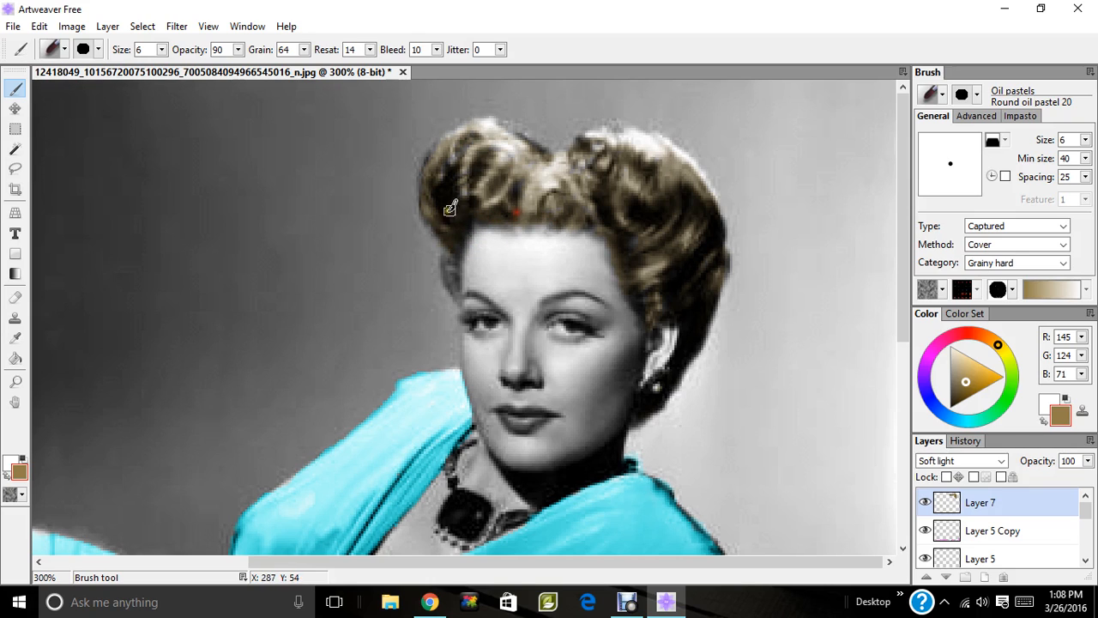
mouse_move(450, 209)
mouse_down()
mouse_move(457, 293)
mouse_move(447, 148)
mouse_move(452, 165)
mouse_move(523, 147)
mouse_move(570, 167)
mouse_up()
mouse_move(632, 140)
mouse_down()
mouse_move(600, 146)
mouse_move(596, 172)
mouse_move(656, 287)
mouse_move(657, 324)
mouse_move(667, 337)
mouse_move(696, 315)
mouse_up()
click(1088, 461)
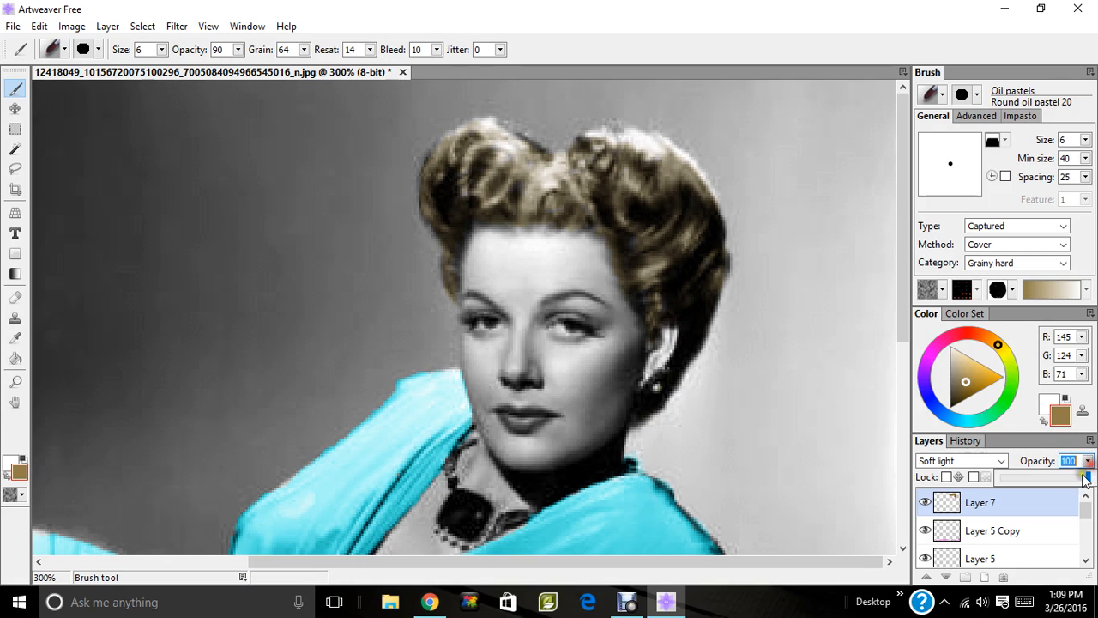
mouse_move(1089, 478)
mouse_down()
mouse_move(1045, 478)
mouse_move(1058, 480)
mouse_move(1051, 487)
mouse_up()
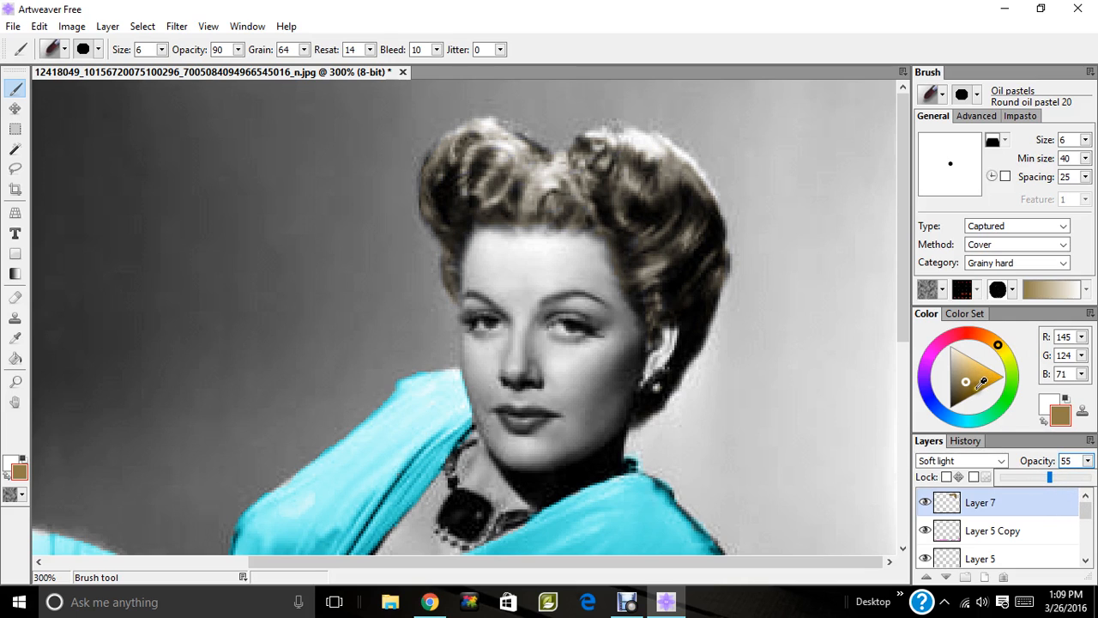
Set the painting colour to dark brown (R 91, G 75, B 33) and add a new Soft light layer above Layer 7.
drag(966, 382, 961, 393)
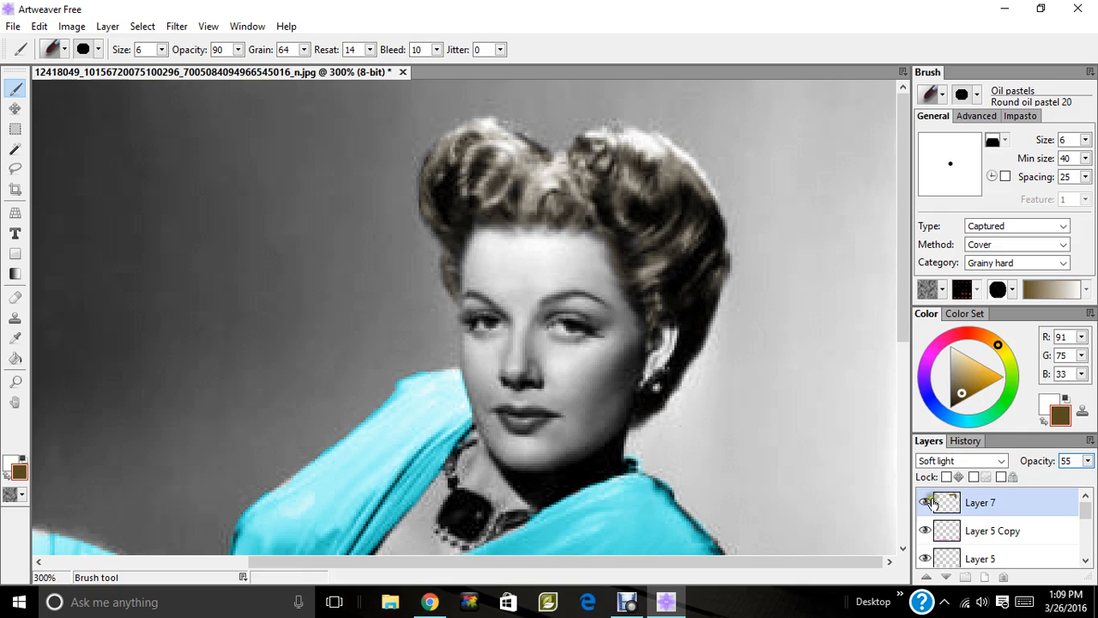
click(984, 576)
click(1001, 461)
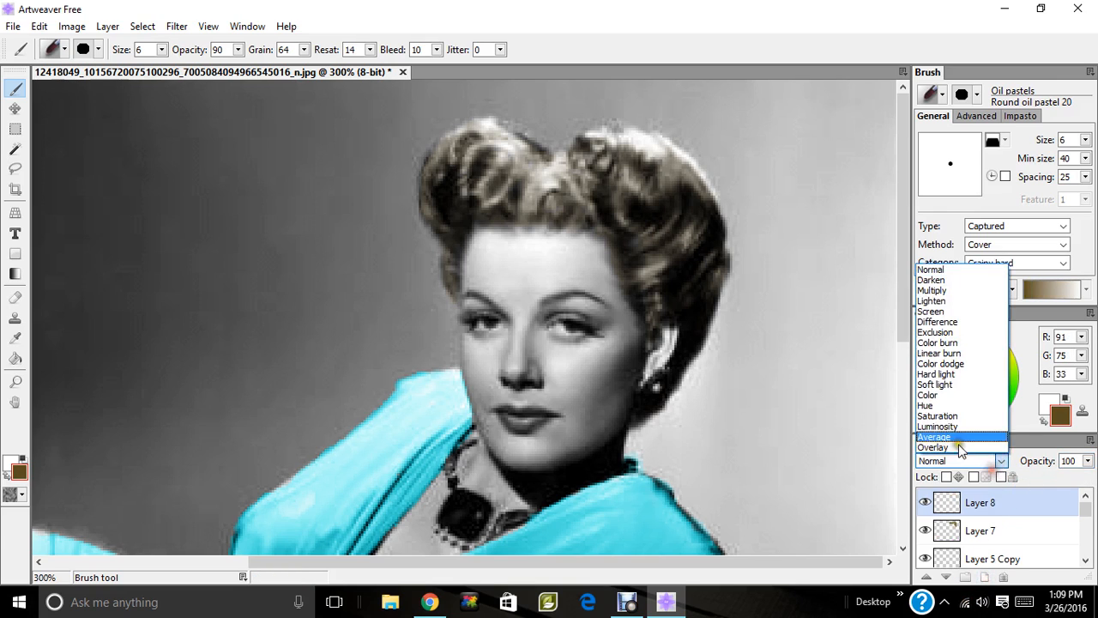
click(942, 385)
Paint dark brown over the hair on the earring side and toward the parting on the new layer, enlarging the brush size to 45.
mouse_move(627, 182)
mouse_down()
mouse_move(627, 229)
mouse_move(643, 213)
mouse_move(664, 216)
mouse_up()
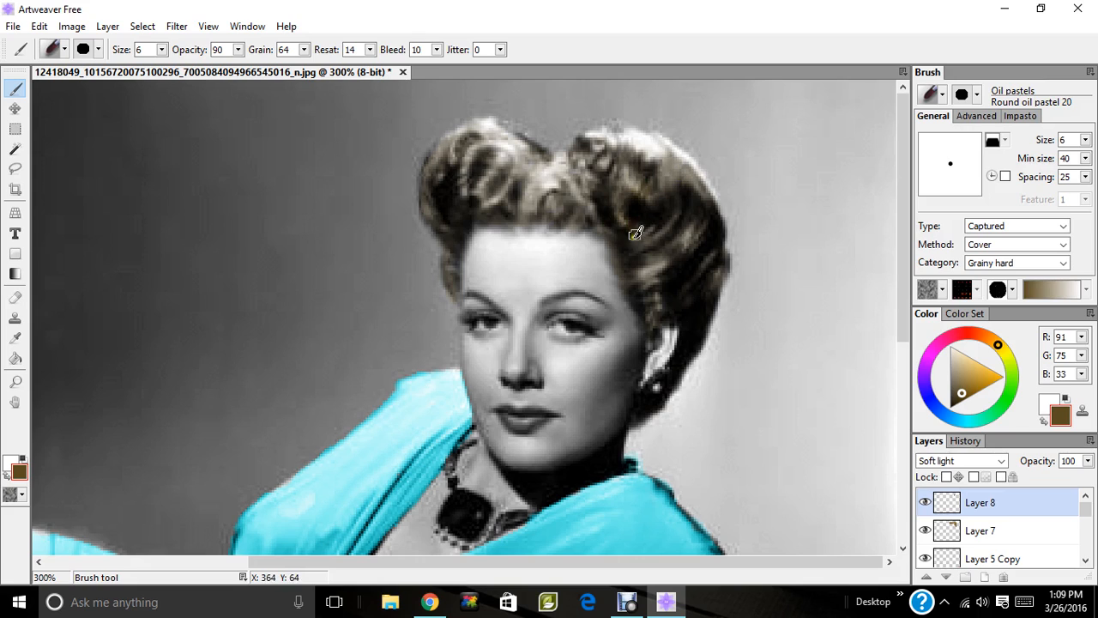
click(160, 49)
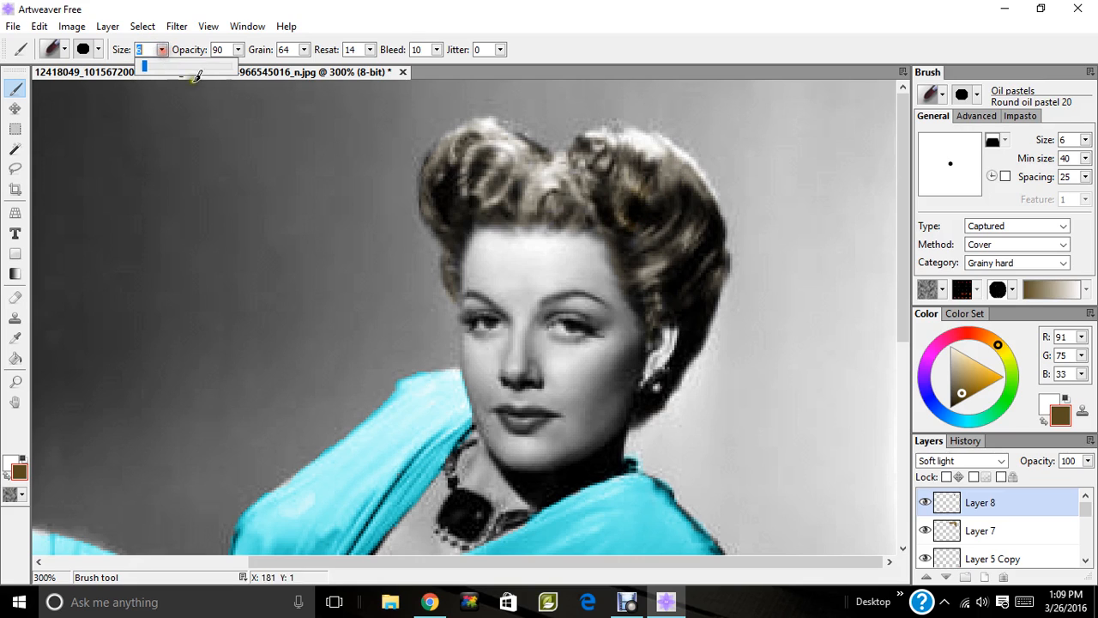
drag(156, 66, 176, 66)
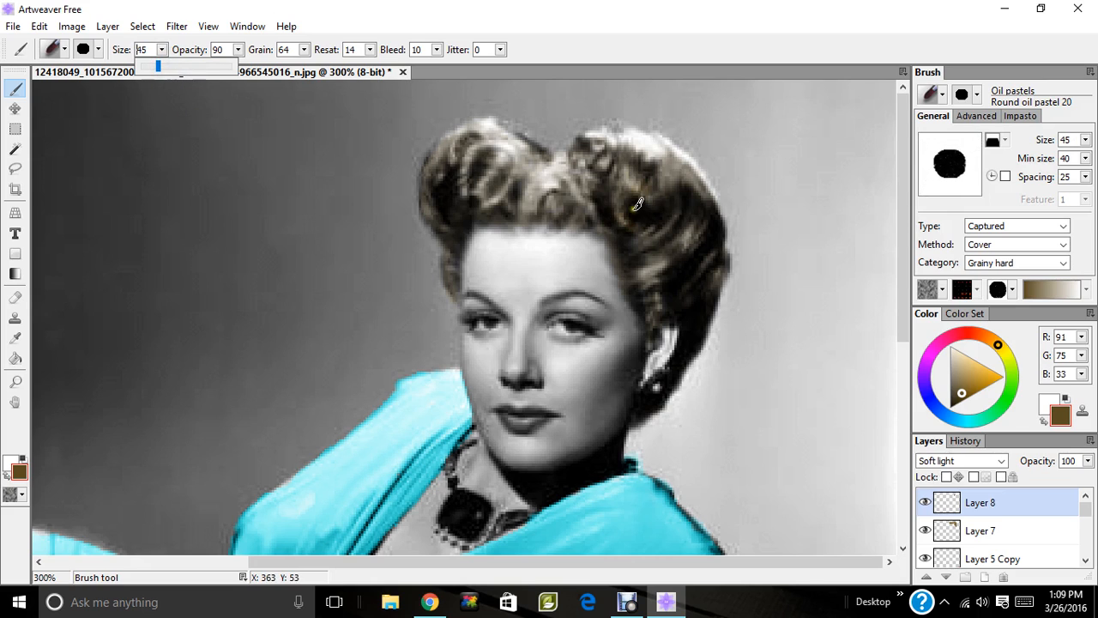
mouse_move(638, 203)
mouse_down()
mouse_move(637, 235)
mouse_move(659, 213)
mouse_move(661, 264)
mouse_move(695, 259)
mouse_move(703, 302)
mouse_move(660, 309)
mouse_up()
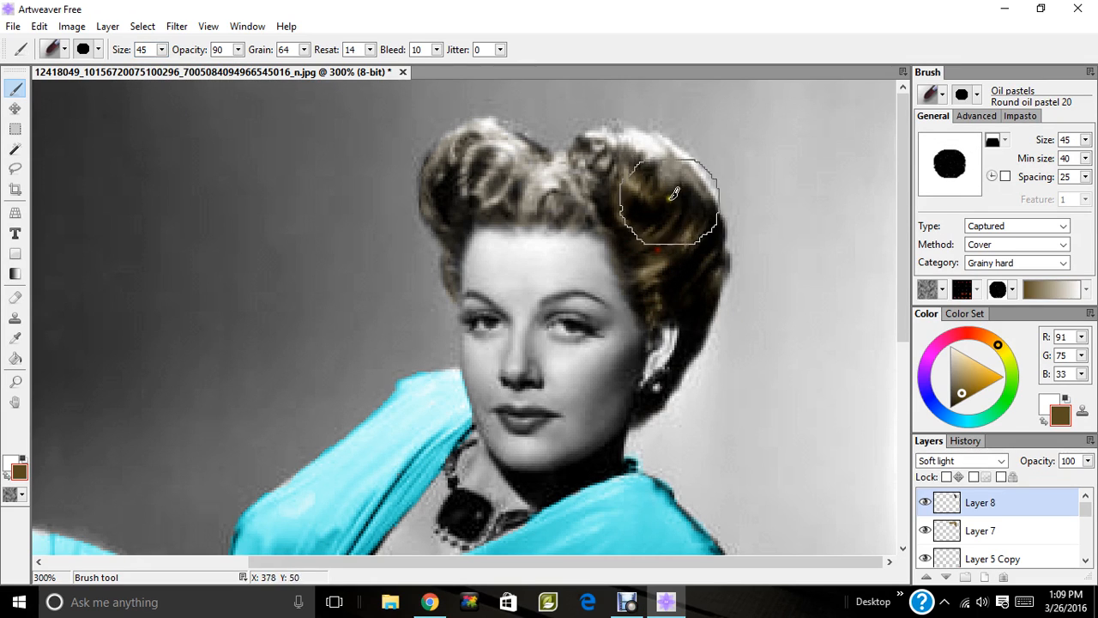
drag(672, 197, 571, 186)
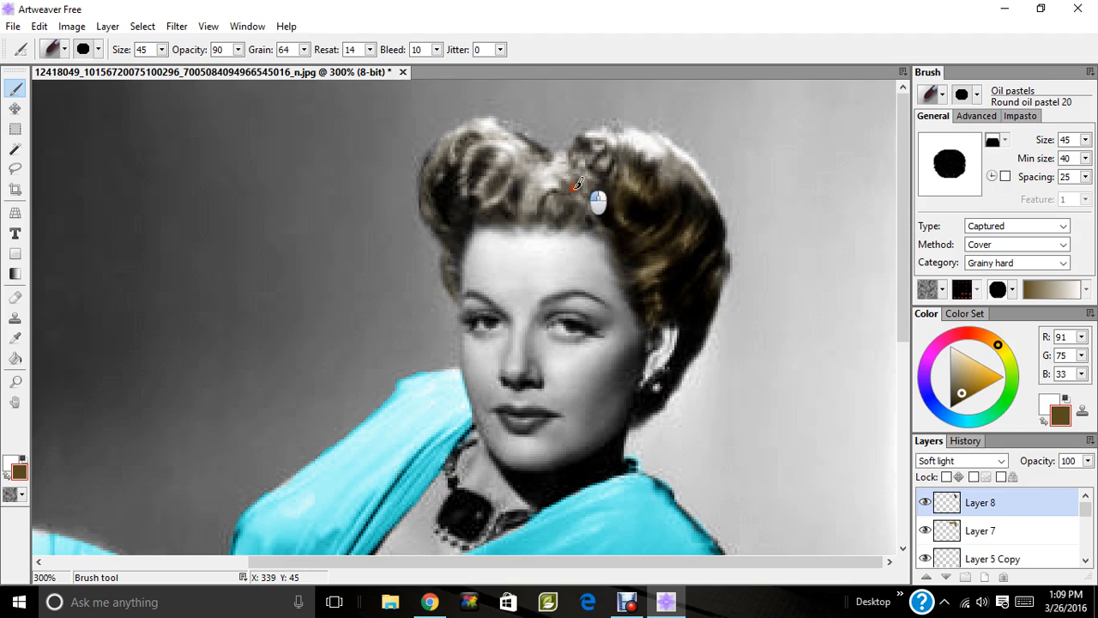
Paint brown over the front curls of the hair on Layer 8 with the brush at size 27.
click(161, 49)
drag(160, 66, 154, 68)
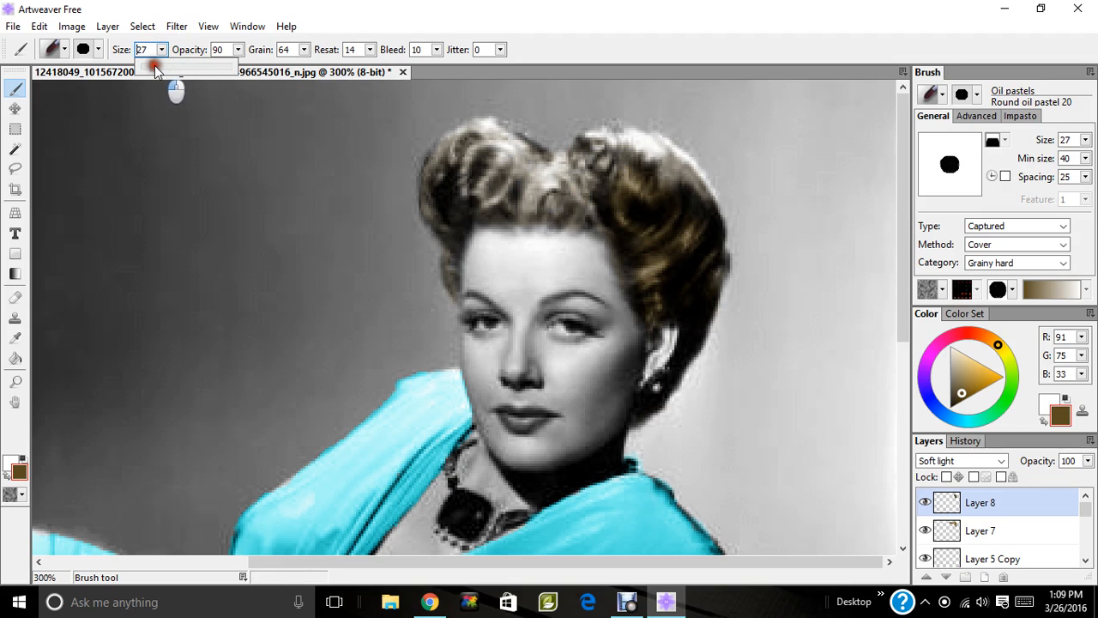
mouse_move(590, 175)
mouse_down()
mouse_move(596, 161)
mouse_move(619, 163)
mouse_up()
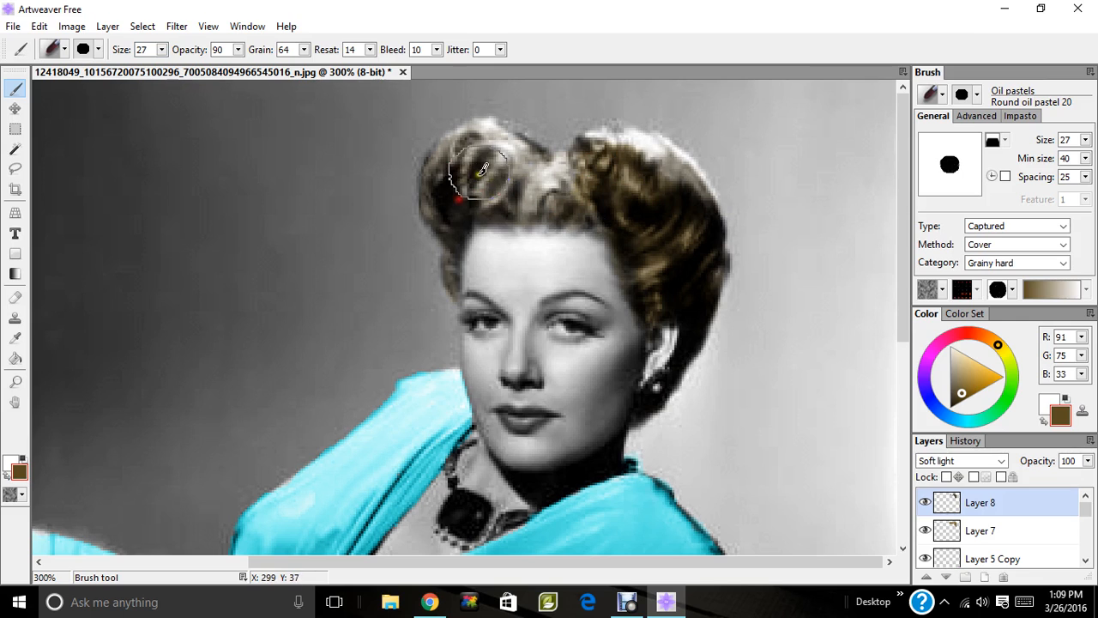
mouse_move(482, 170)
mouse_down()
mouse_move(448, 211)
mouse_move(454, 186)
mouse_move(456, 236)
mouse_move(487, 187)
mouse_move(505, 194)
mouse_move(457, 160)
mouse_move(505, 182)
mouse_move(463, 178)
mouse_up()
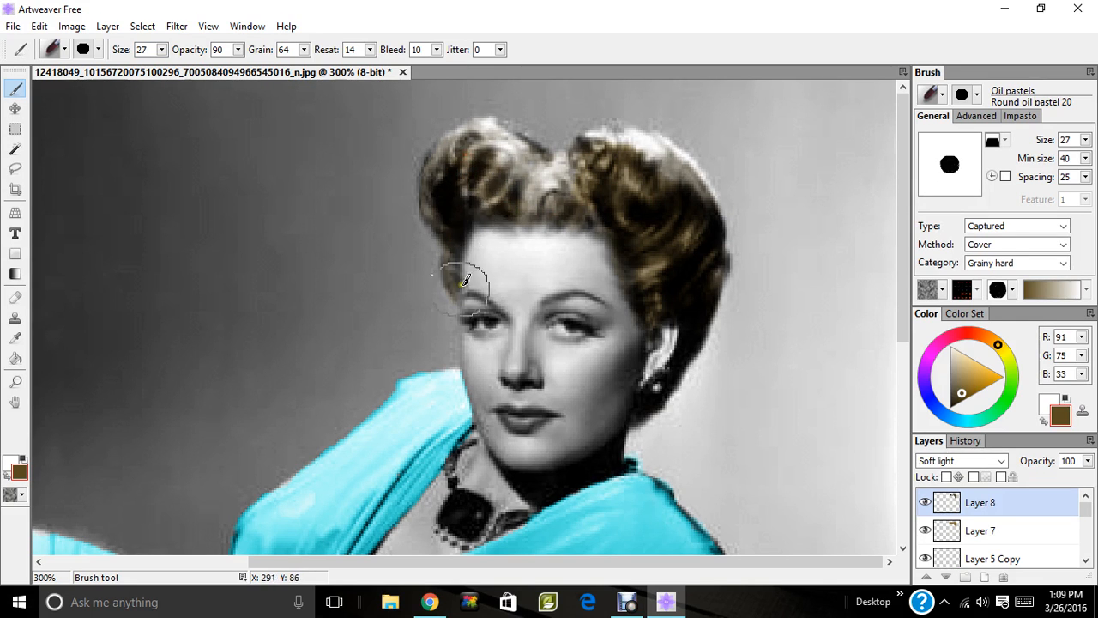
Fill in the hair's edges, hairline and remaining grey gaps with brown using a size 6 brush.
click(160, 50)
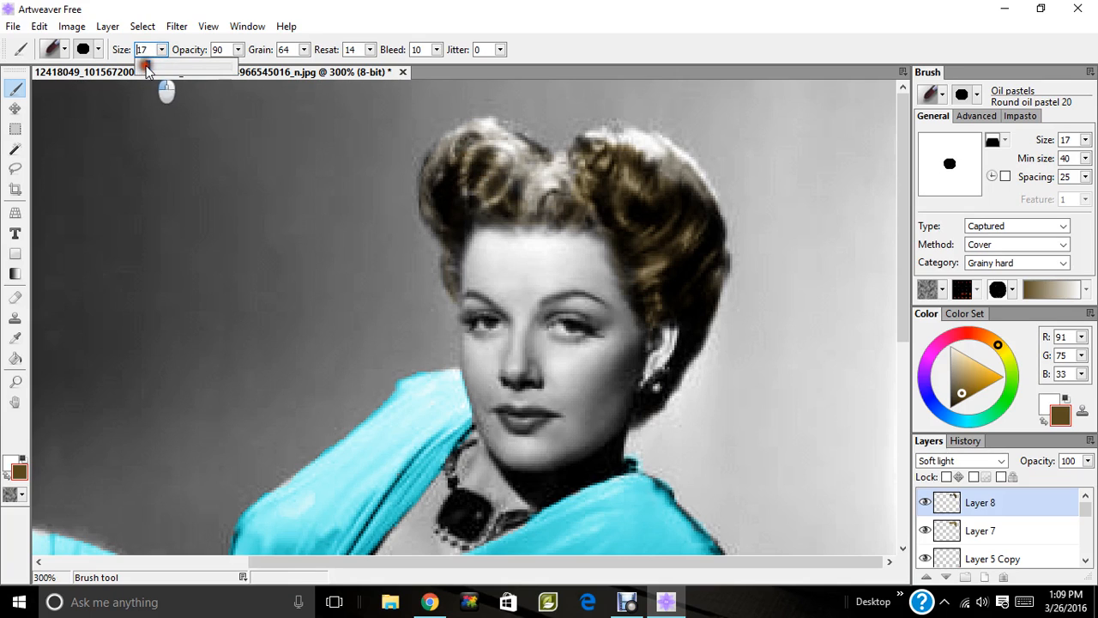
drag(146, 66, 144, 67)
mouse_move(435, 206)
mouse_down()
mouse_move(465, 219)
mouse_move(451, 278)
mouse_move(449, 255)
mouse_move(486, 213)
mouse_move(477, 208)
mouse_move(595, 217)
mouse_move(555, 191)
mouse_move(504, 207)
mouse_move(482, 174)
mouse_move(454, 166)
mouse_move(462, 192)
mouse_move(479, 193)
mouse_move(499, 164)
mouse_move(427, 164)
mouse_move(445, 150)
mouse_move(433, 202)
mouse_up()
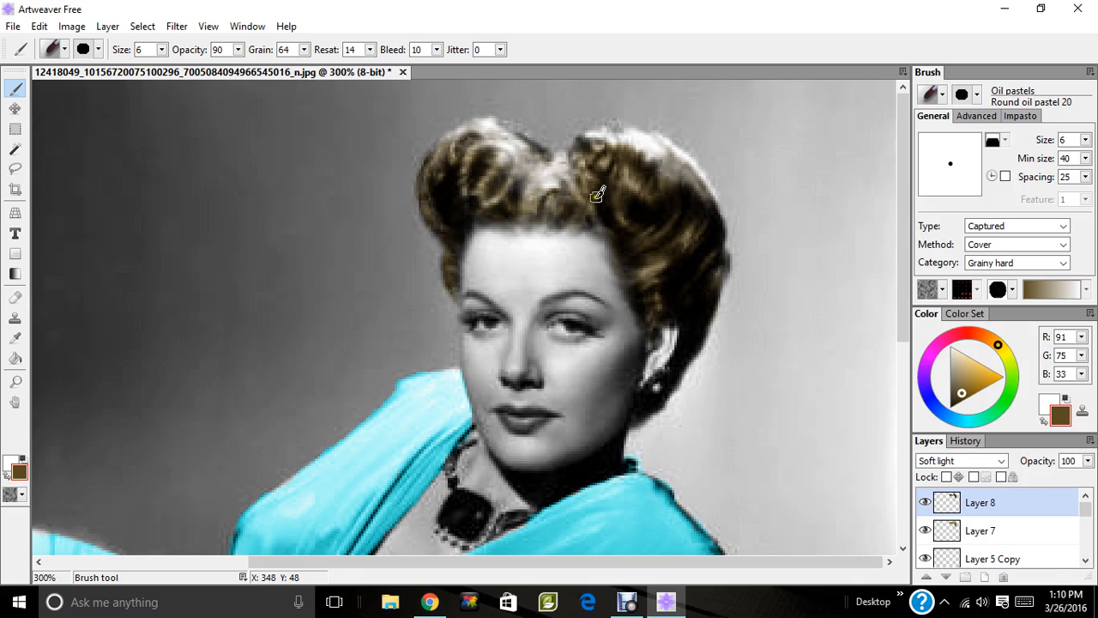
mouse_move(570, 192)
mouse_down()
mouse_move(529, 179)
mouse_move(552, 166)
mouse_move(541, 175)
mouse_move(563, 195)
mouse_move(601, 196)
mouse_move(631, 147)
mouse_move(682, 178)
mouse_move(654, 169)
mouse_move(661, 155)
mouse_move(702, 202)
mouse_move(665, 153)
mouse_move(616, 150)
mouse_move(627, 132)
mouse_move(603, 132)
mouse_move(668, 152)
mouse_move(718, 267)
mouse_up()
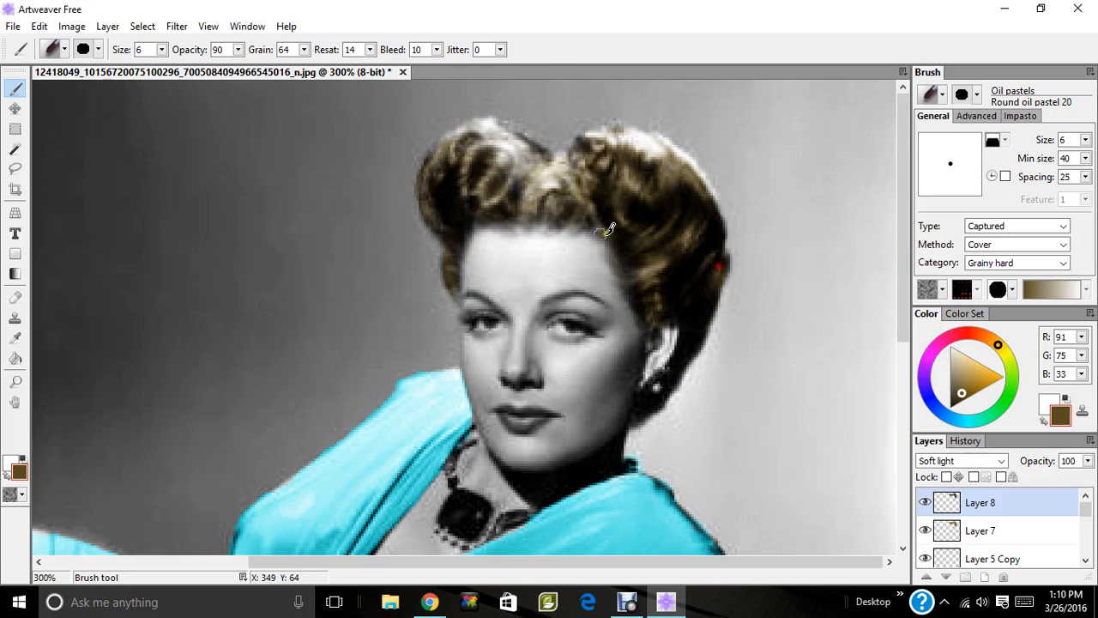
mouse_move(525, 168)
mouse_down()
mouse_move(474, 136)
mouse_move(435, 160)
mouse_move(472, 126)
mouse_move(431, 157)
mouse_move(498, 125)
mouse_move(523, 152)
mouse_move(576, 160)
mouse_move(544, 186)
mouse_move(615, 214)
mouse_move(584, 230)
mouse_move(483, 214)
mouse_up()
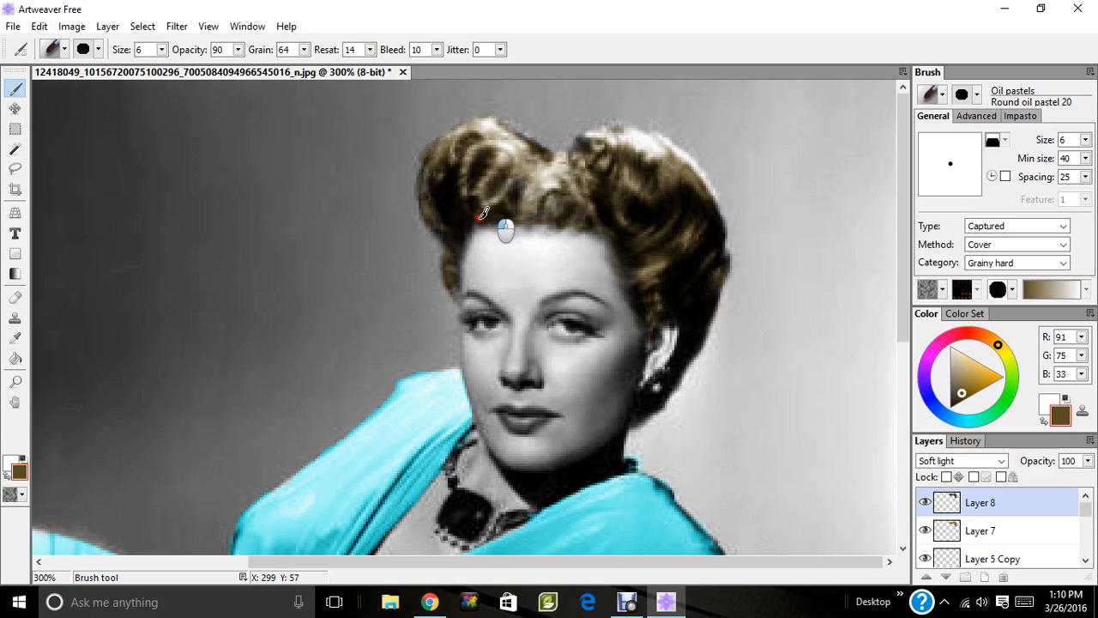
mouse_move(637, 211)
mouse_down()
mouse_move(619, 221)
mouse_move(625, 250)
mouse_move(656, 307)
mouse_move(666, 294)
mouse_up()
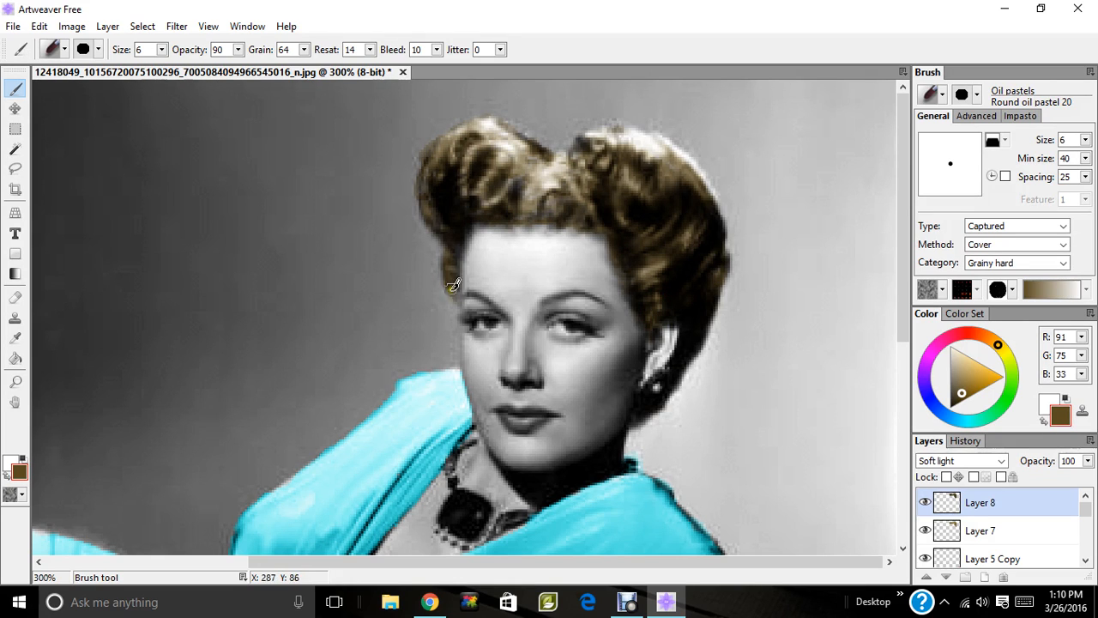
drag(451, 280, 462, 292)
Fit the whole portrait in view and set Layer 8's opacity to 96.
click(16, 383)
click(199, 50)
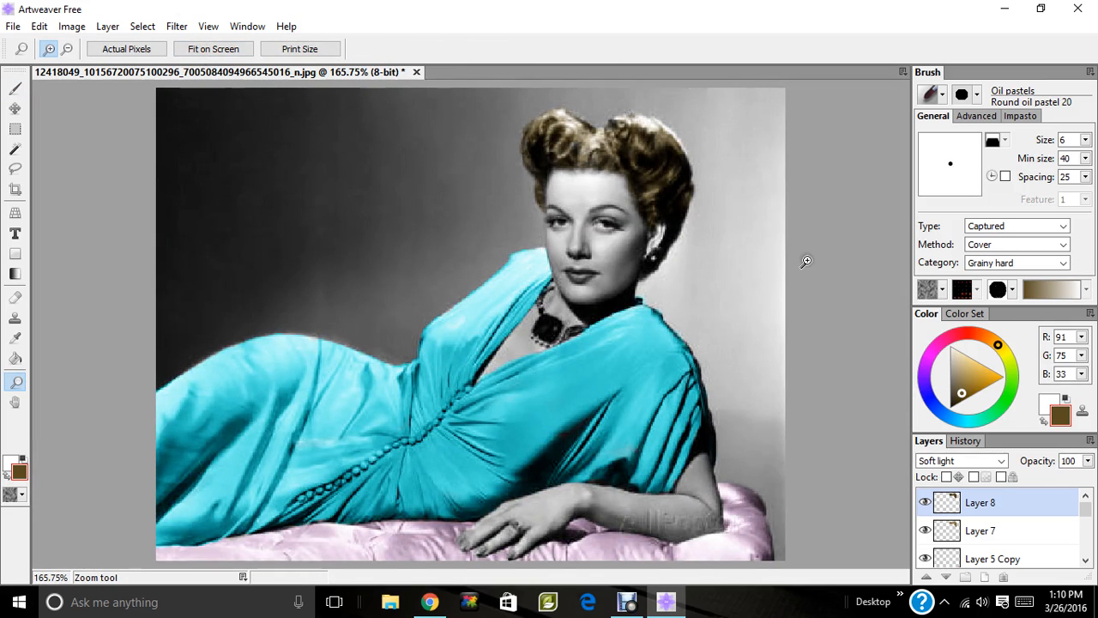
click(1087, 462)
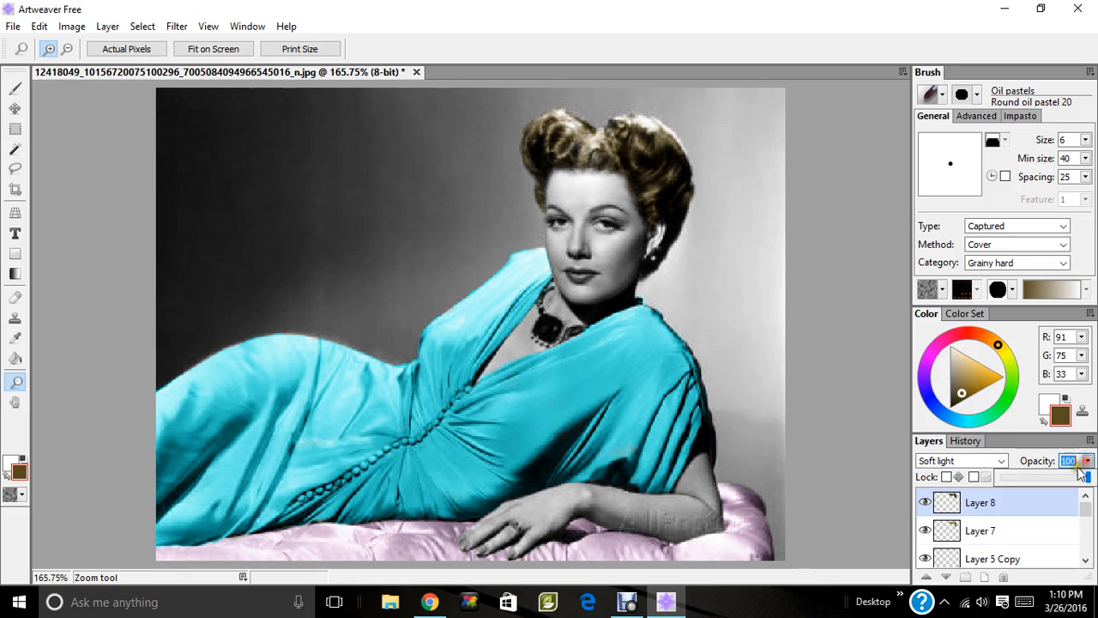
drag(1057, 482, 1053, 482)
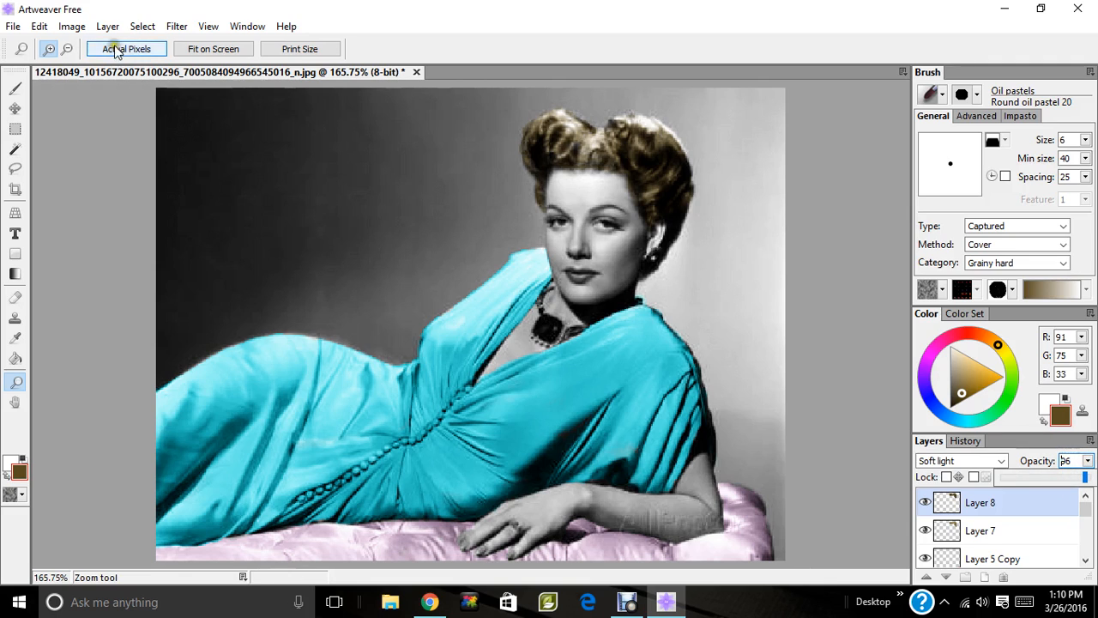
Adjust Layer 8's Hue/Saturation to hue -18, saturation about -11 and lightness 20.
click(72, 27)
mouse_move(83, 50)
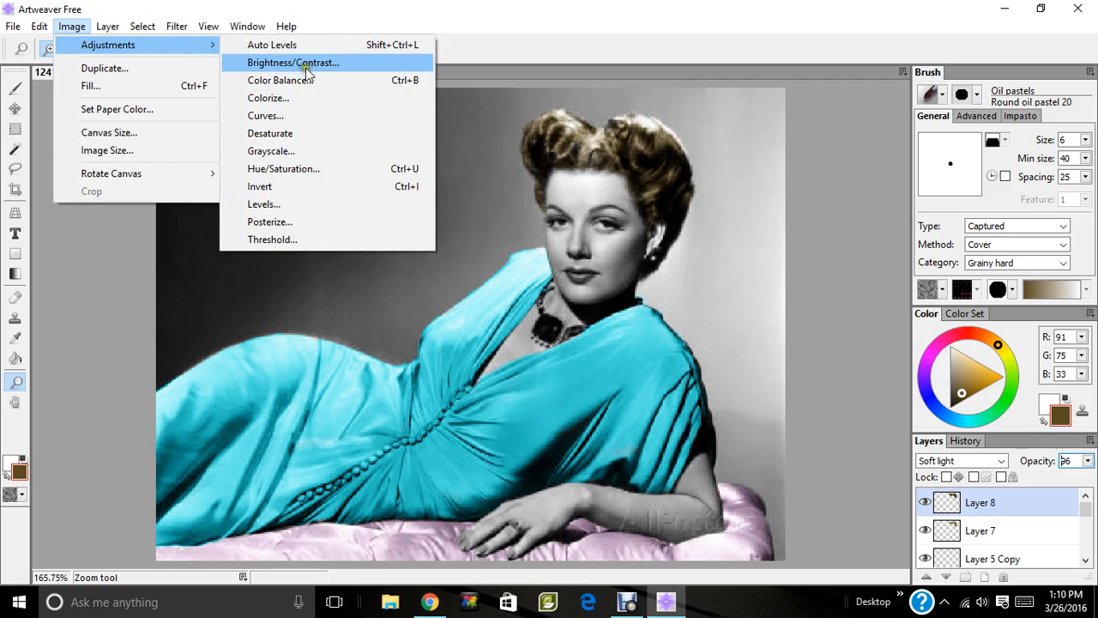
click(313, 168)
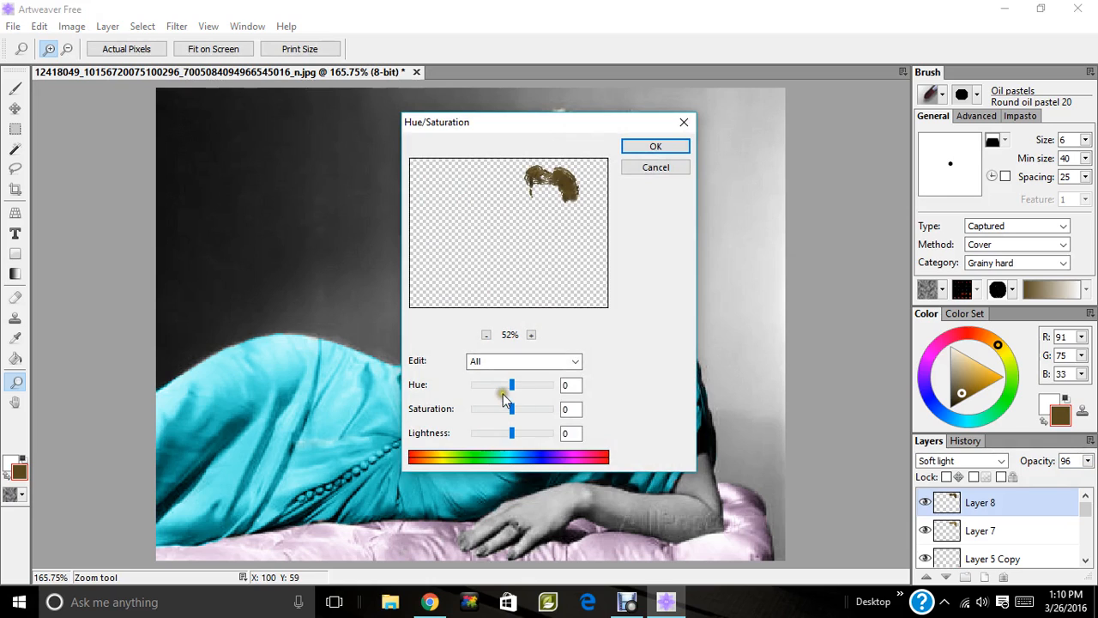
drag(500, 380, 496, 386)
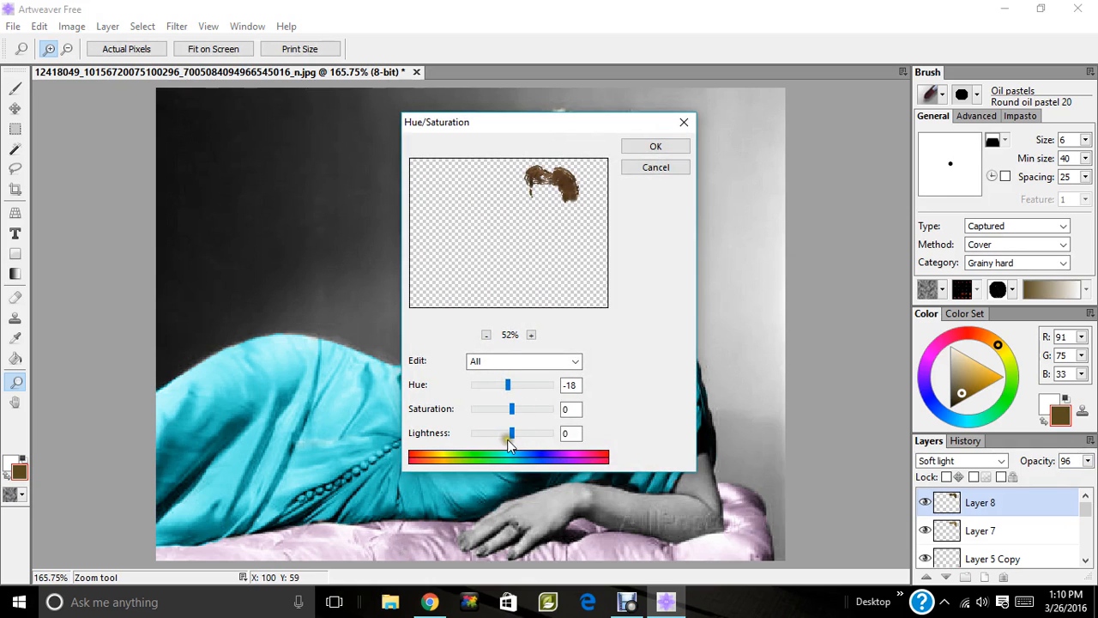
drag(534, 434, 529, 438)
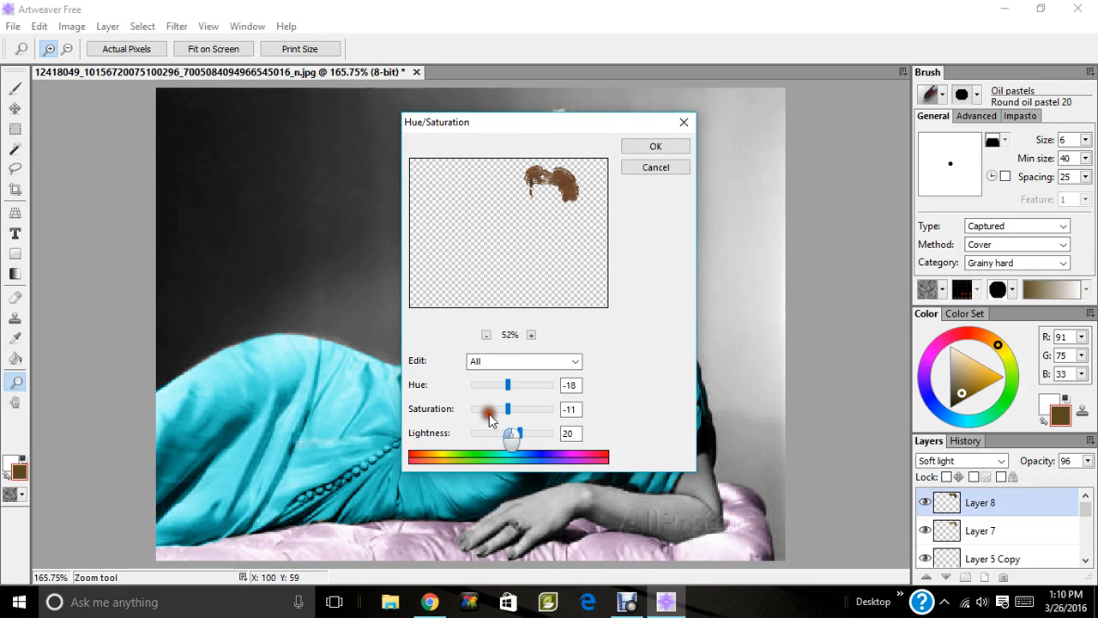
click(656, 146)
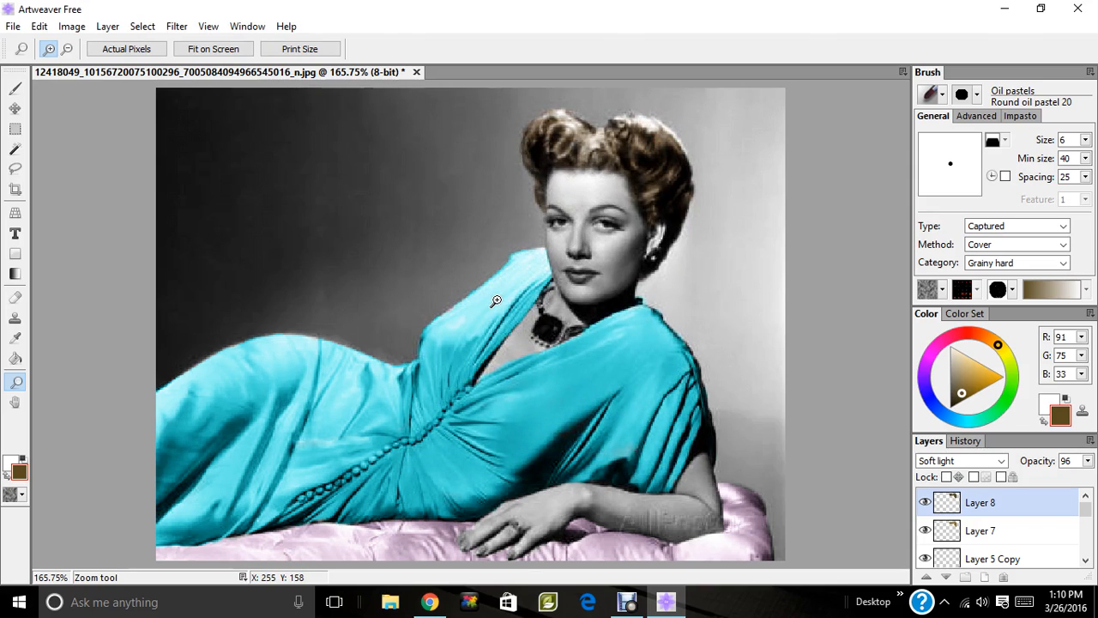
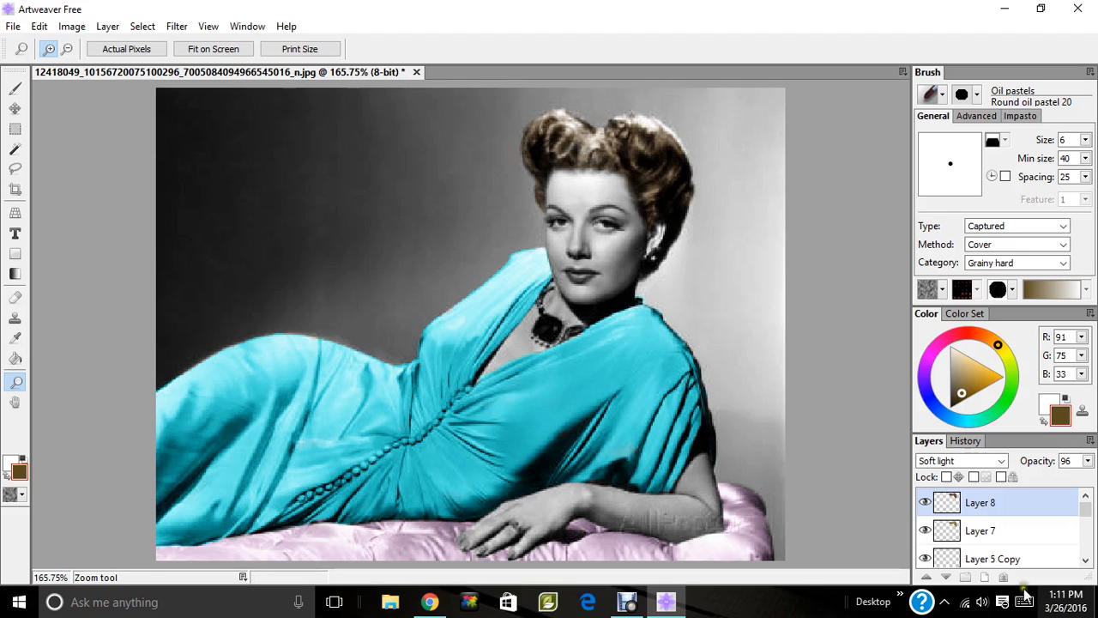
Add a new layer in Soft light mode and choose a bright blue paint colour (RGB 40, 56, 226).
click(987, 579)
click(953, 461)
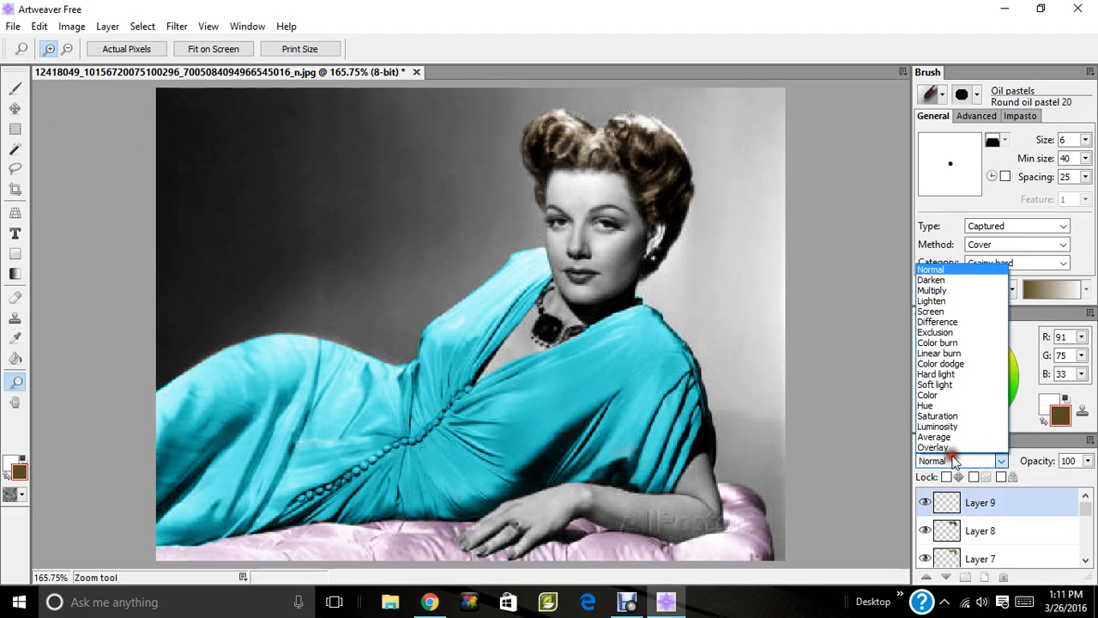
click(934, 385)
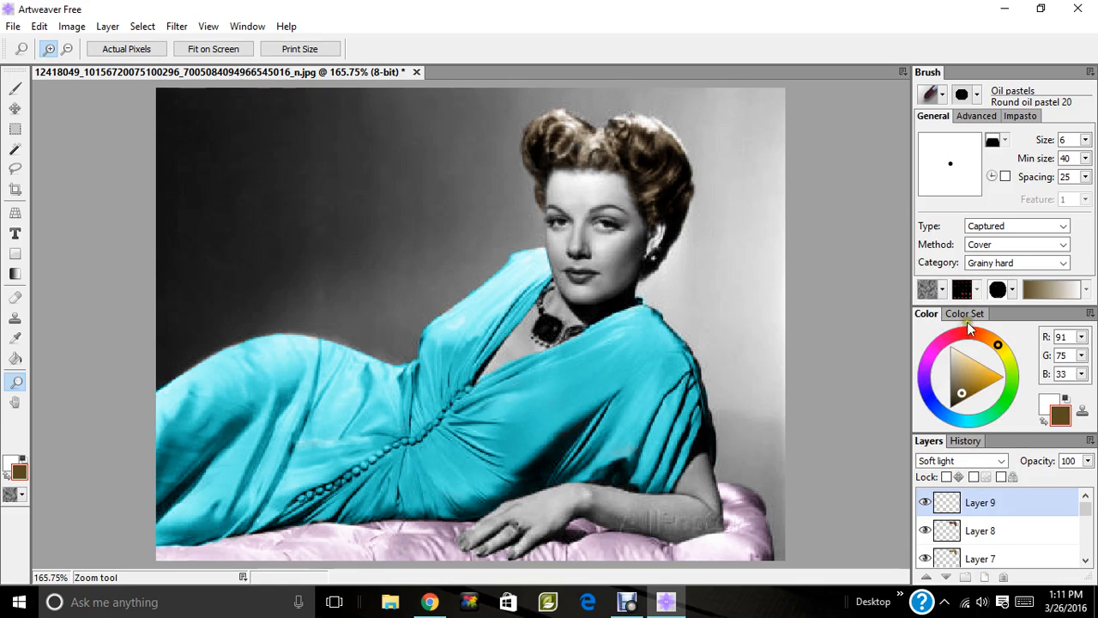
click(938, 396)
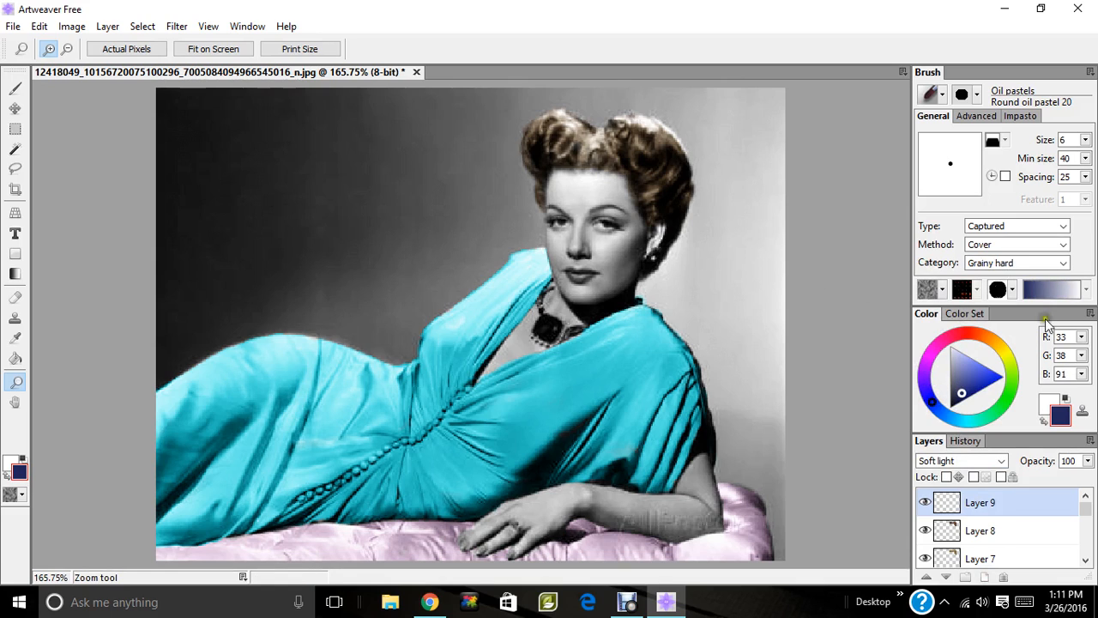
click(991, 375)
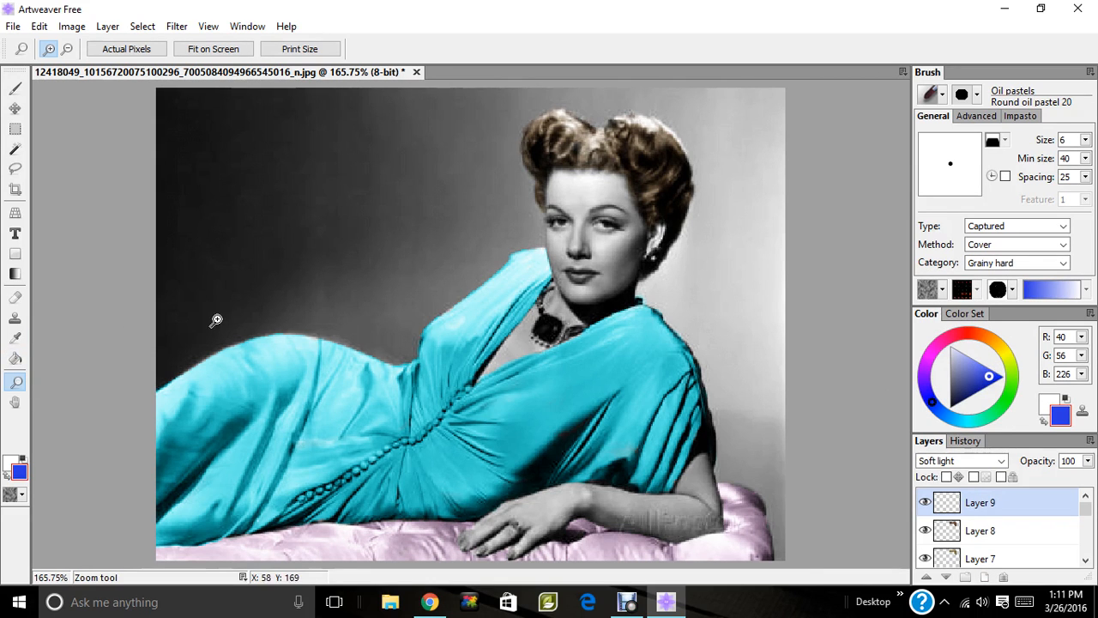
Paint the necklace's large pendant stone blue with the size 6 brush.
click(547, 323)
click(542, 336)
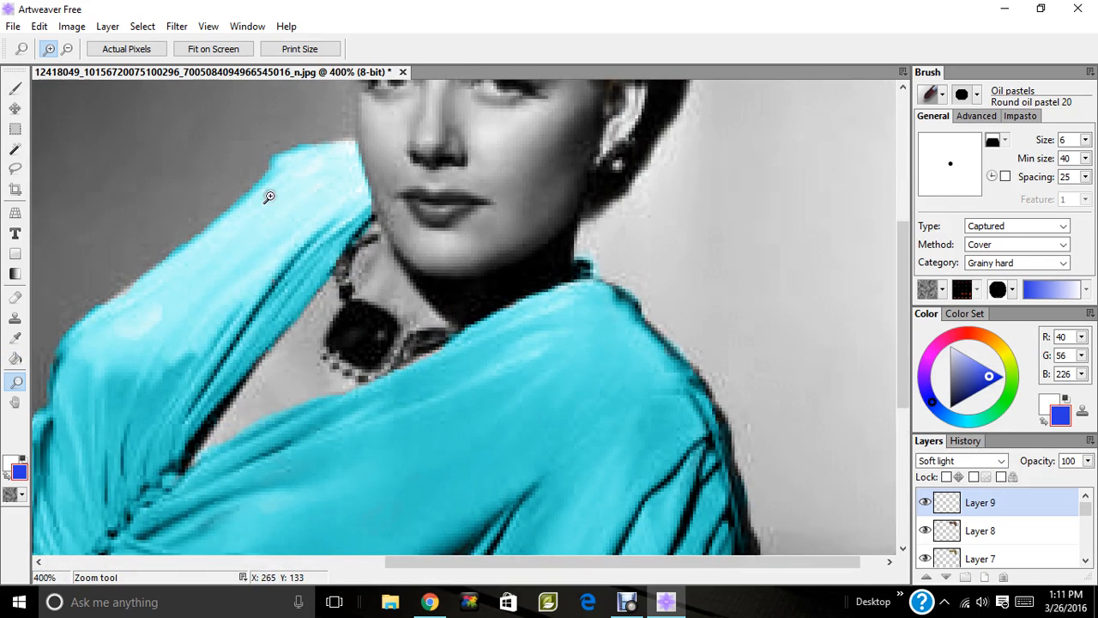
click(16, 87)
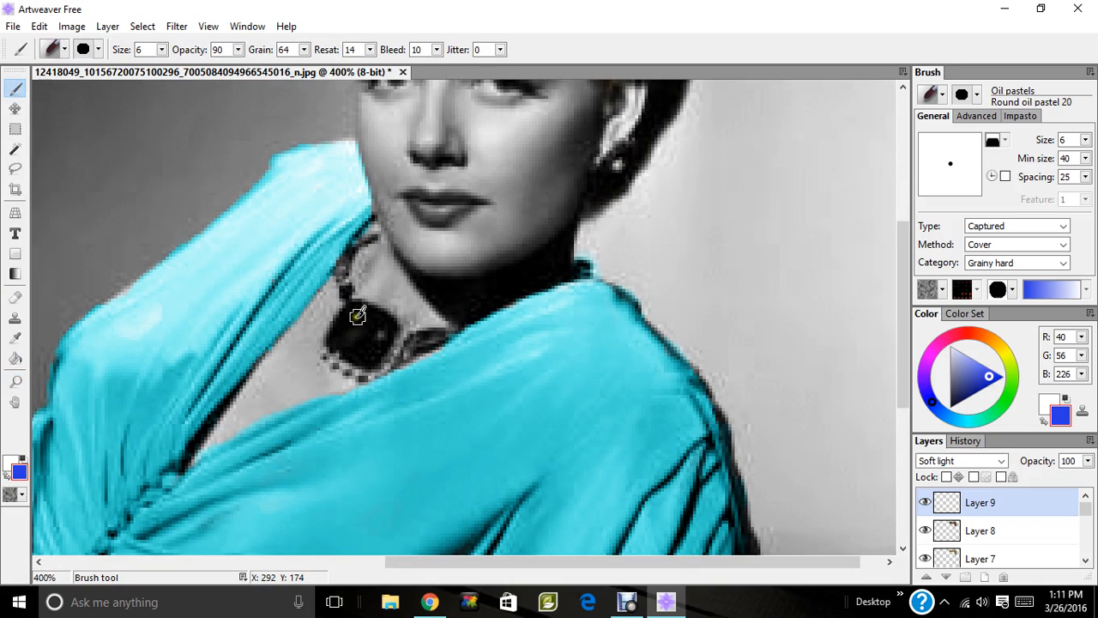
mouse_move(358, 316)
mouse_down()
mouse_move(338, 333)
mouse_move(353, 322)
mouse_move(356, 333)
mouse_move(387, 331)
mouse_move(374, 315)
mouse_move(351, 315)
mouse_move(337, 334)
mouse_move(346, 345)
mouse_move(343, 322)
mouse_move(374, 314)
mouse_move(385, 327)
mouse_move(341, 331)
mouse_move(372, 313)
mouse_move(379, 331)
mouse_move(346, 328)
mouse_up()
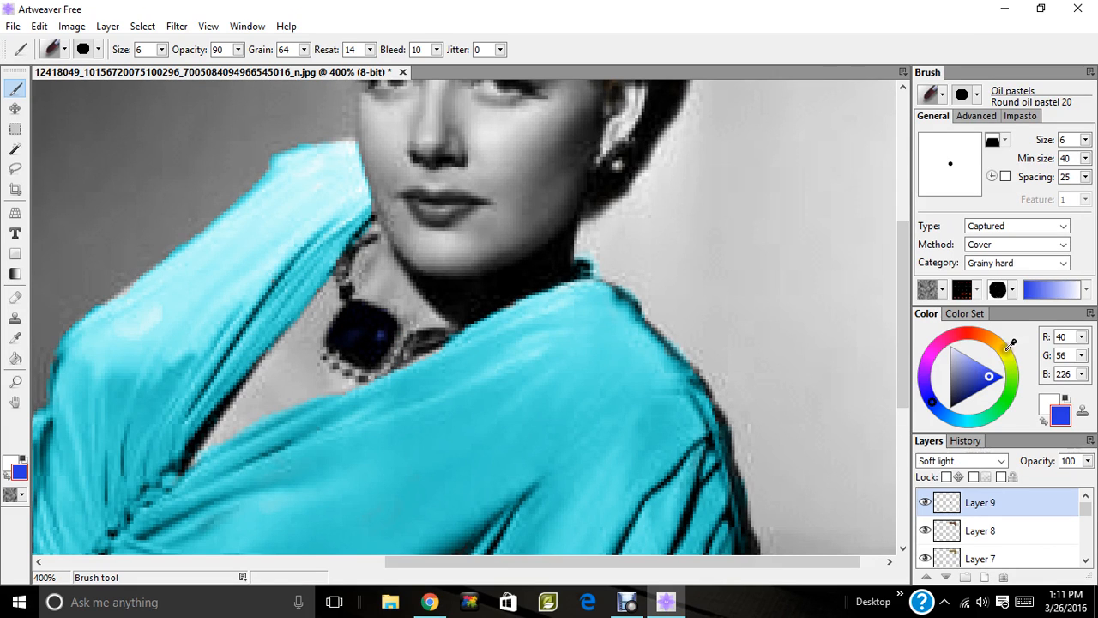
Add another new layer in Soft light mode and choose a muted gold paint colour (RGB 178, 161, 78).
click(984, 576)
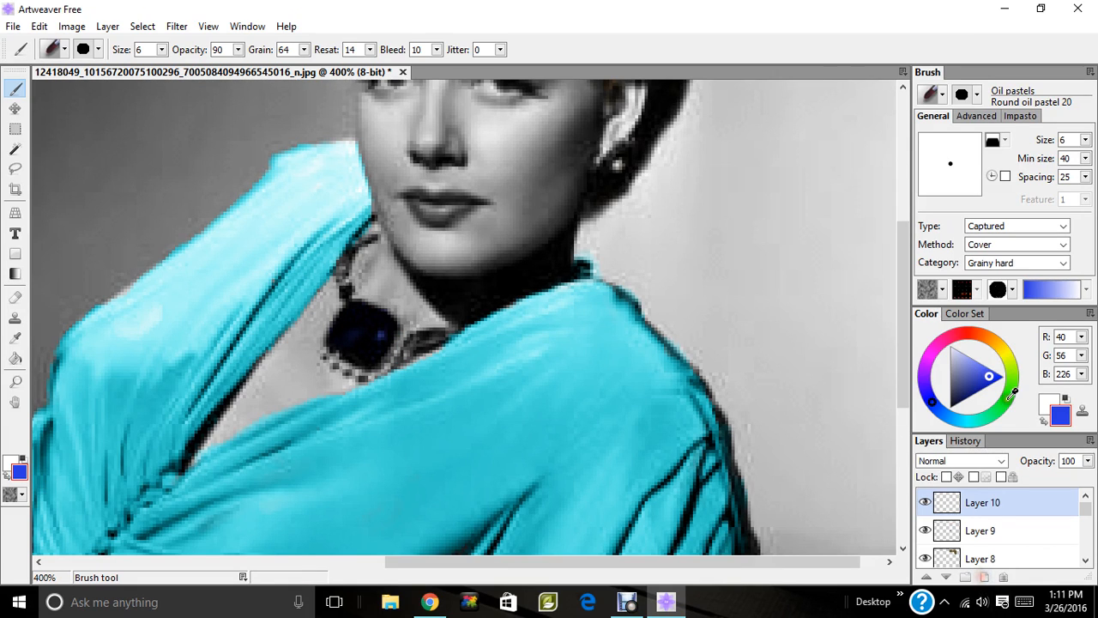
click(1005, 350)
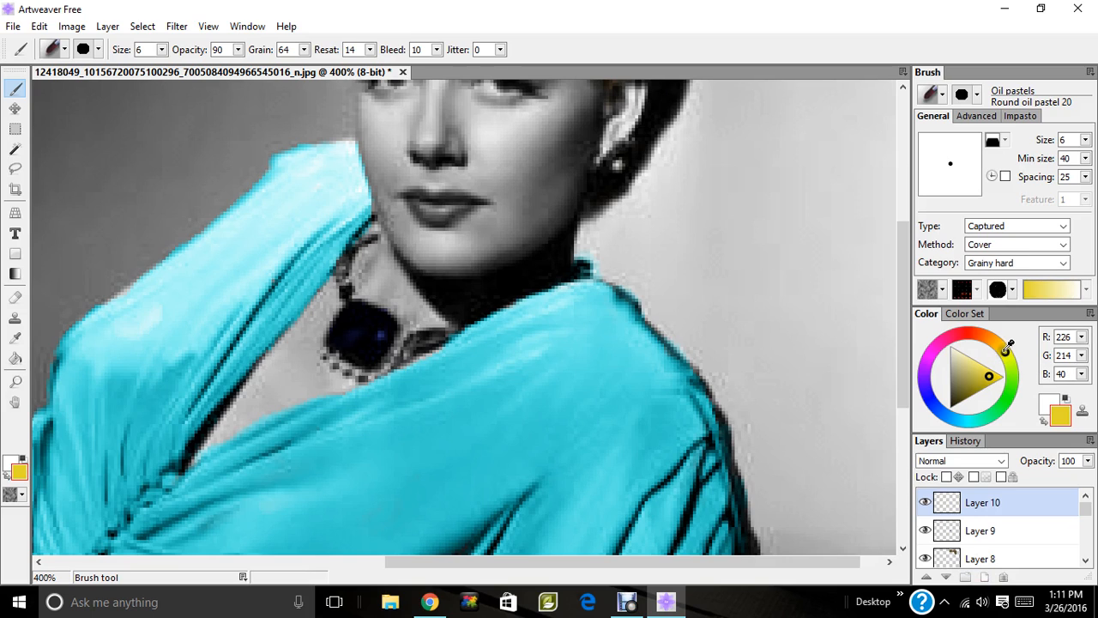
drag(1006, 347, 972, 378)
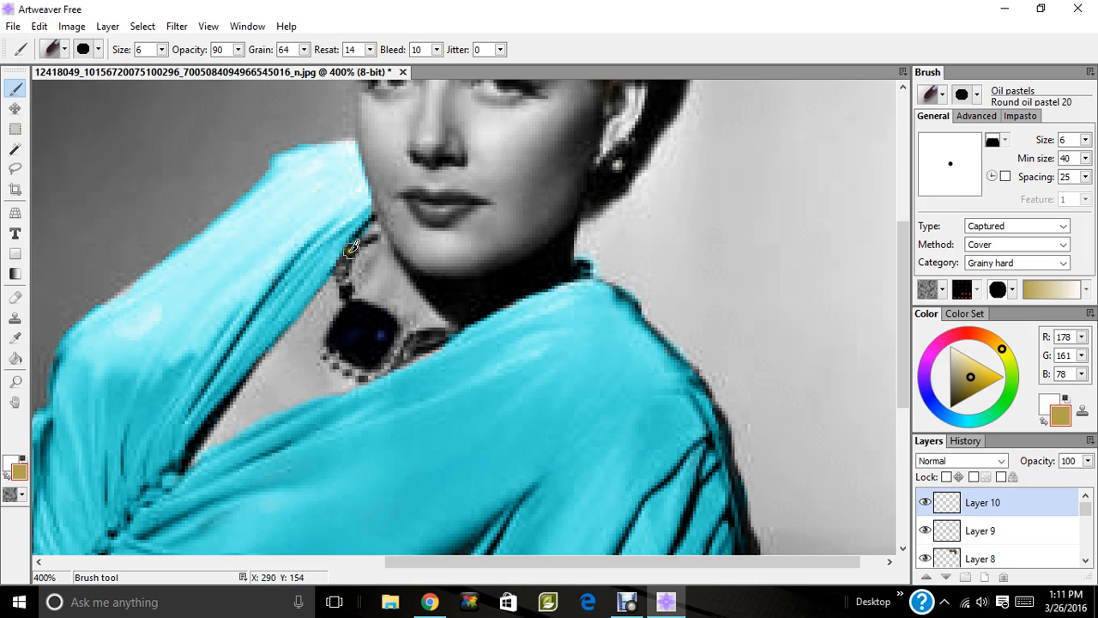
click(953, 460)
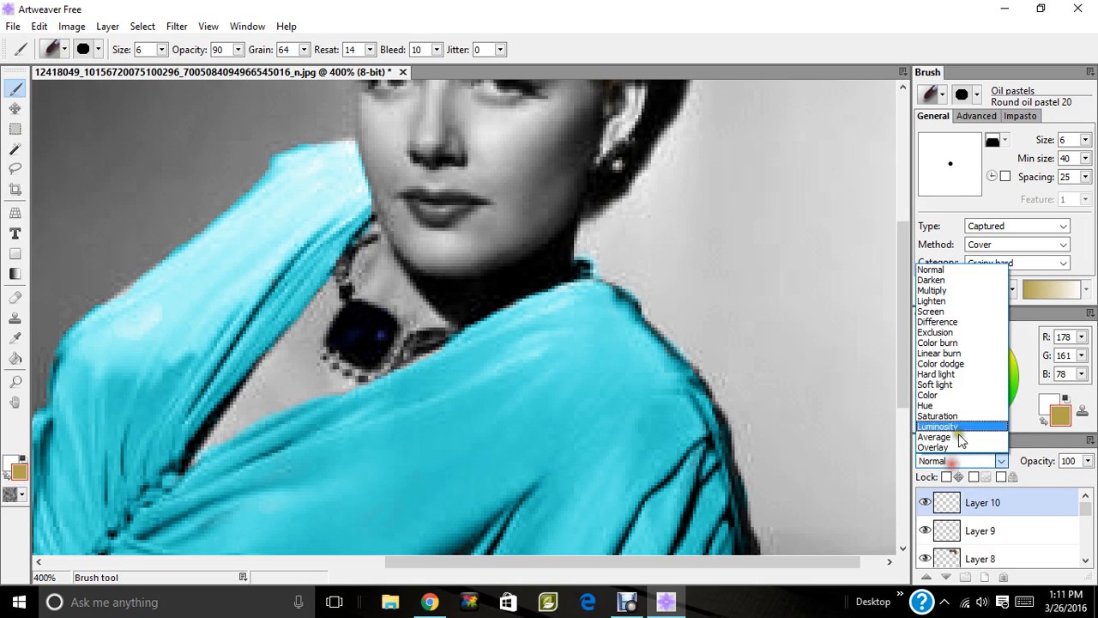
click(954, 384)
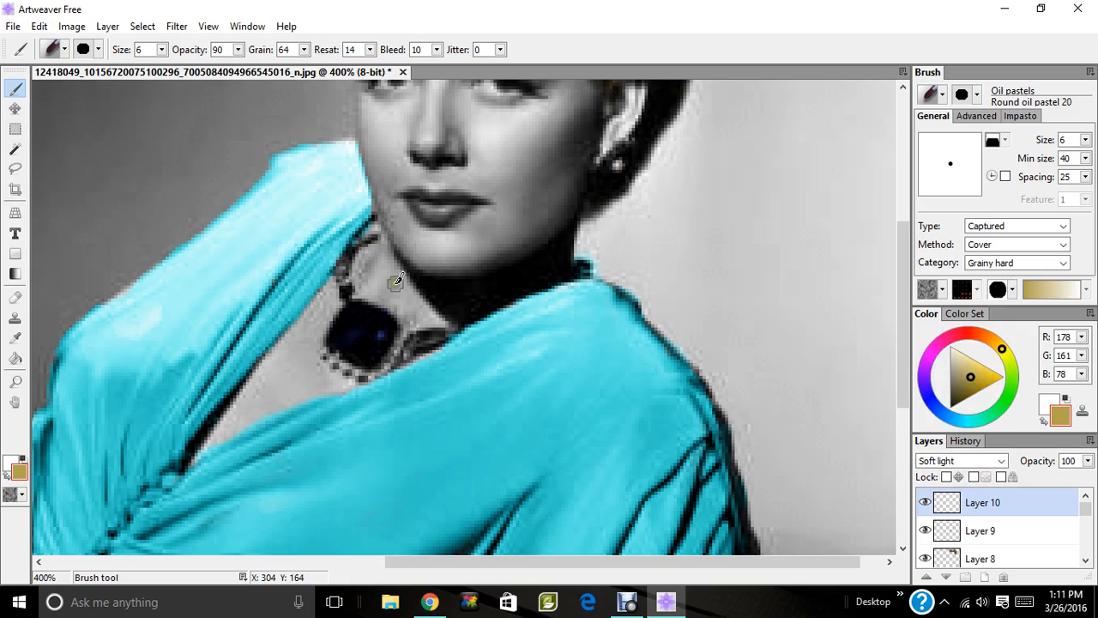
Paint the necklace's chain and the setting around the pendant gold, and check the result on the full portrait.
drag(344, 279, 370, 240)
mouse_move(352, 293)
mouse_down()
mouse_move(432, 318)
mouse_move(414, 344)
mouse_move(447, 333)
mouse_move(385, 369)
mouse_move(342, 371)
mouse_move(321, 356)
mouse_move(362, 375)
mouse_move(399, 343)
mouse_move(478, 333)
mouse_move(456, 323)
mouse_move(401, 355)
mouse_move(463, 324)
mouse_up()
click(14, 382)
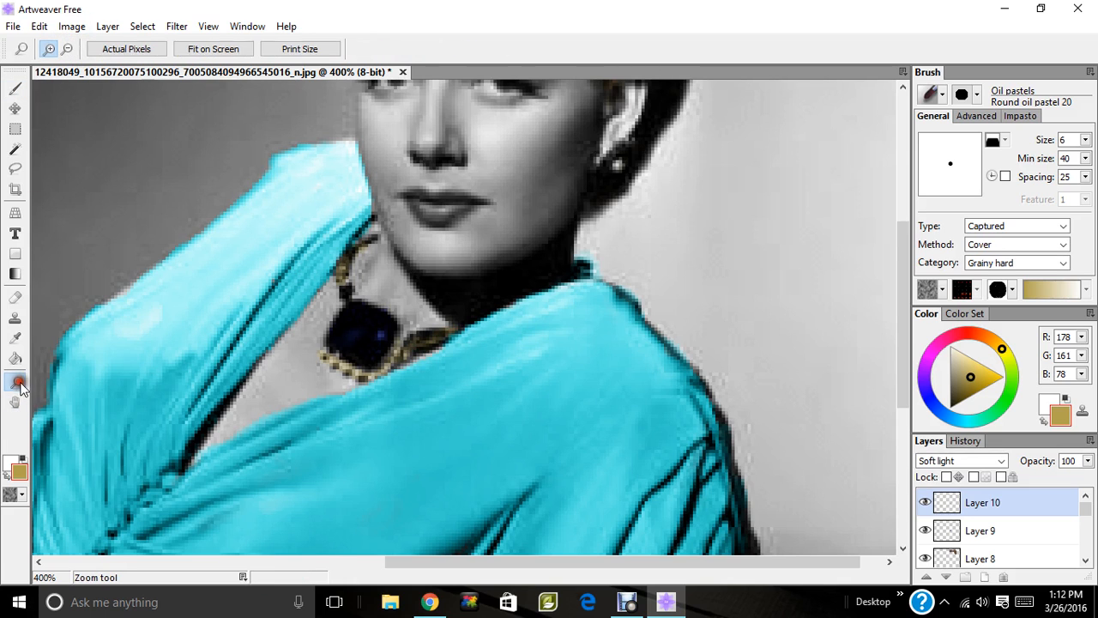
click(327, 264)
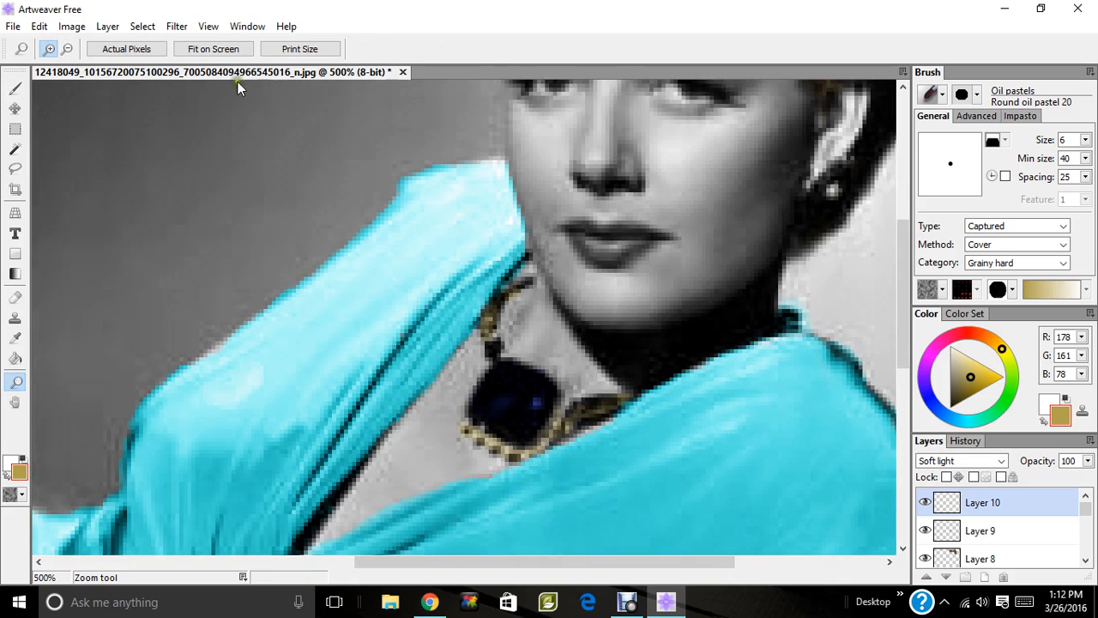
click(213, 49)
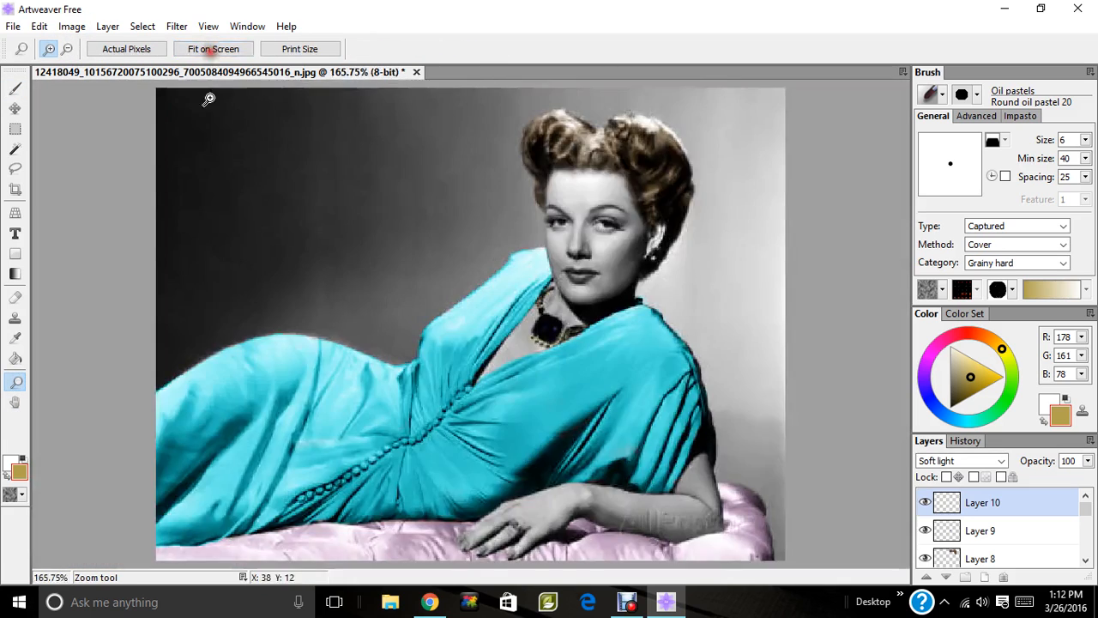
Add a new Soft light layer above the gold necklace layer and shift the brush colour to tan (RGB 178, 146, 78).
click(16, 88)
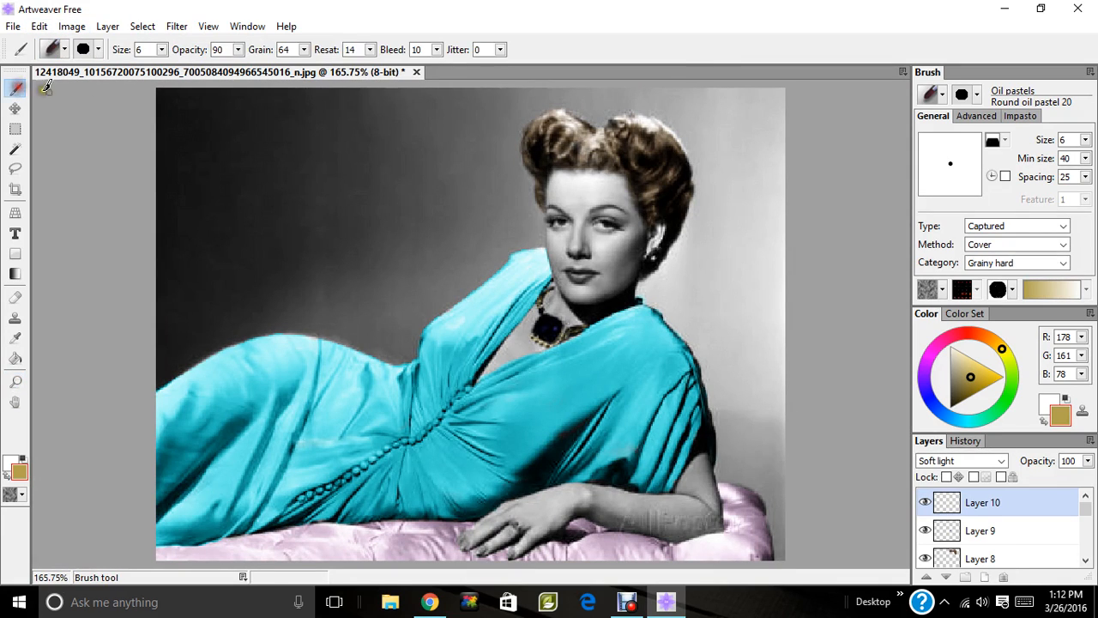
click(983, 577)
click(957, 461)
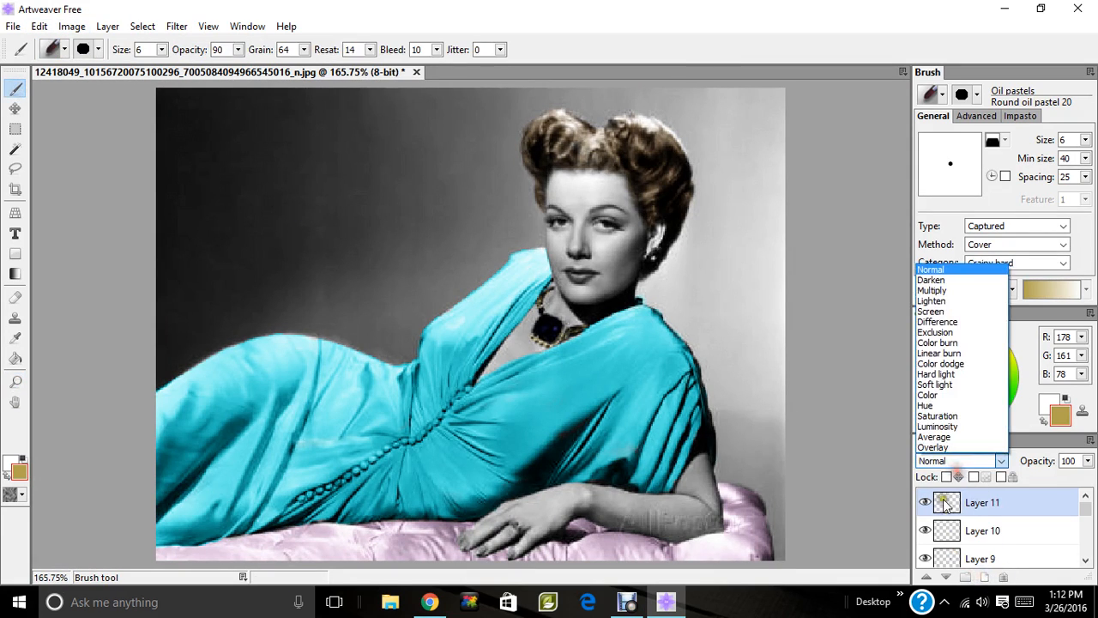
click(948, 386)
click(1001, 338)
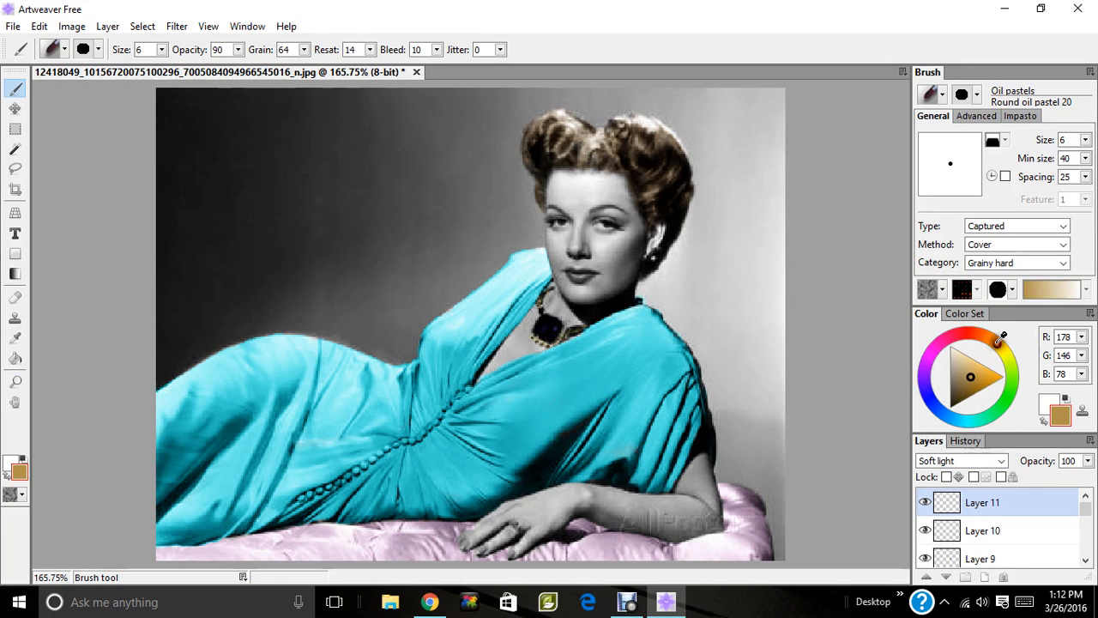
Test a light tan skin colour (RGB 216, 176, 127) on the face and erase the stroke.
drag(995, 338, 997, 337)
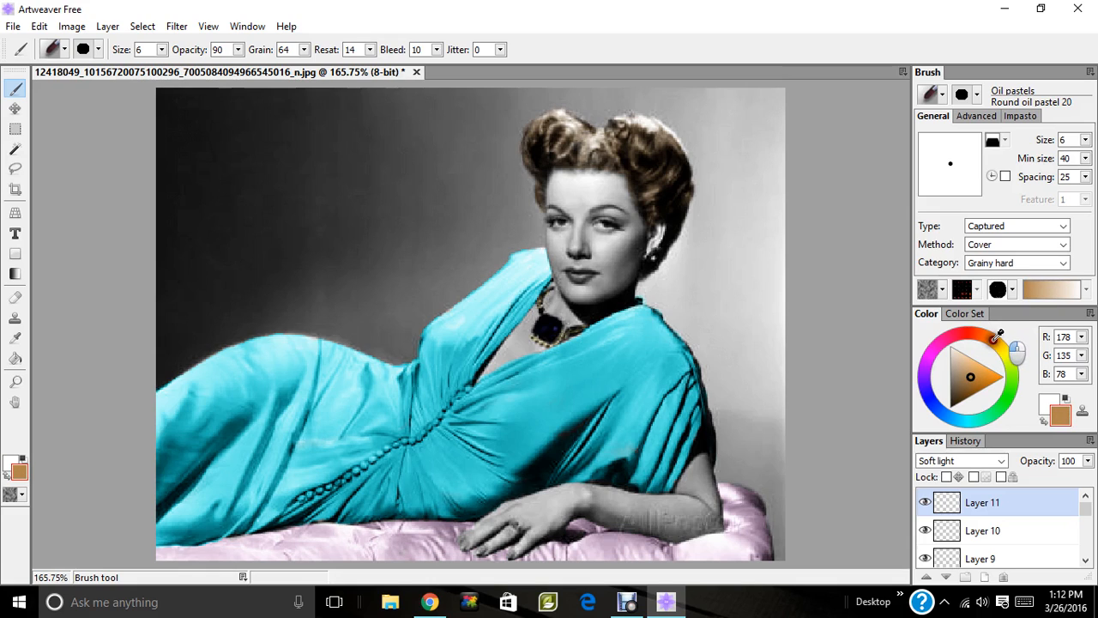
drag(963, 376, 976, 360)
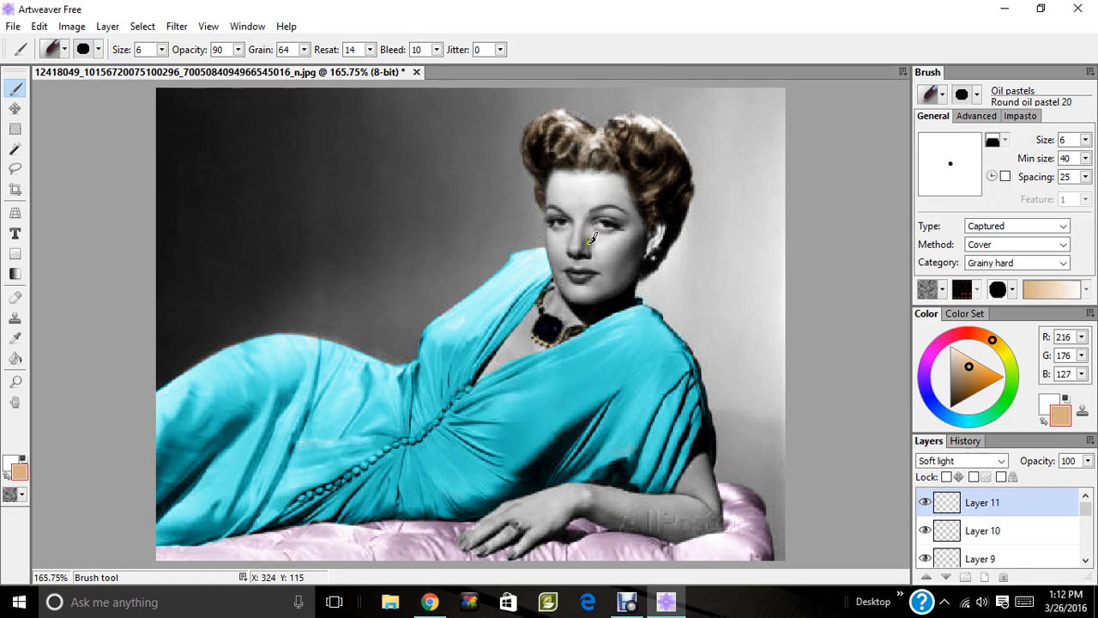
mouse_move(592, 240)
mouse_down()
mouse_move(577, 230)
mouse_move(570, 242)
mouse_move(583, 248)
mouse_move(579, 225)
mouse_up()
click(15, 296)
mouse_move(578, 230)
mouse_down()
mouse_move(614, 248)
mouse_move(588, 247)
mouse_up()
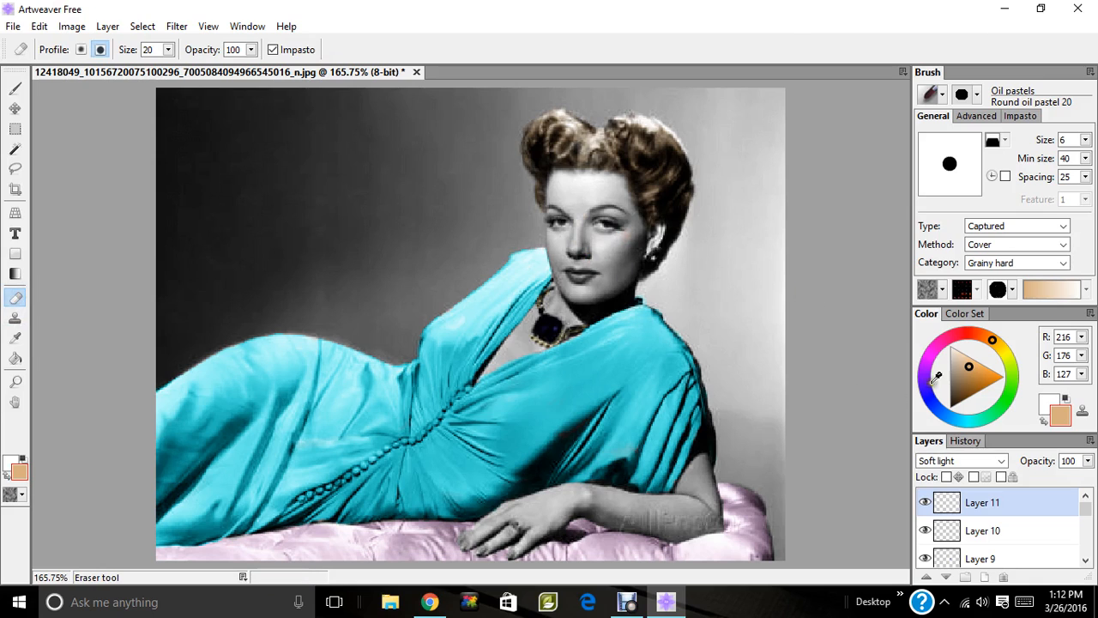
Try a peach skin colour (RGB 224, 183, 161) down the forehead and nose, and erase it with the size 39 eraser.
click(988, 331)
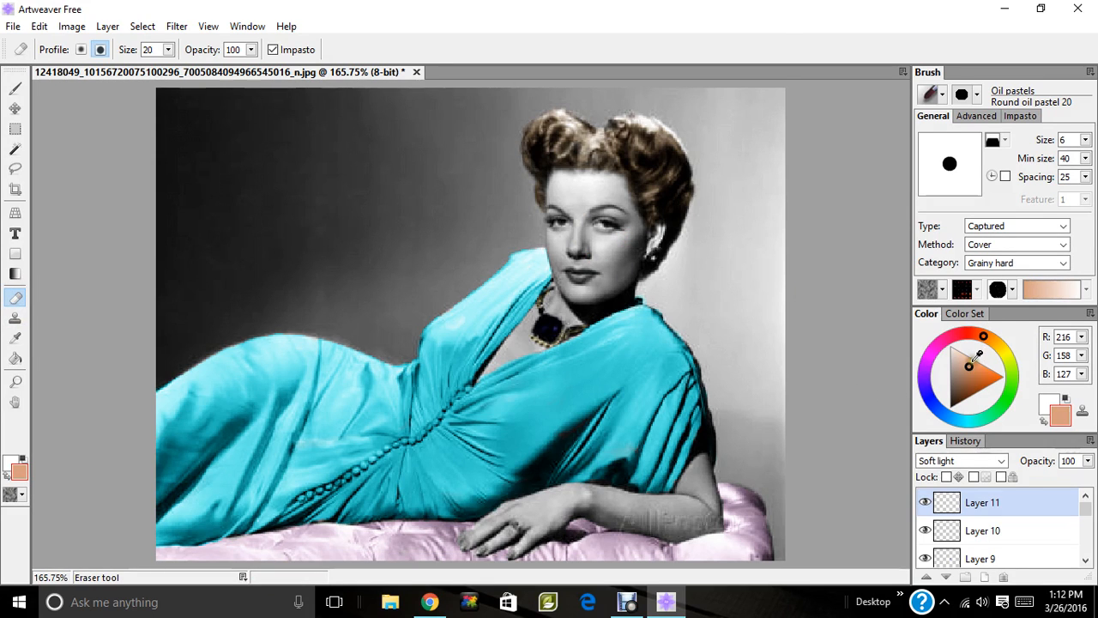
click(965, 359)
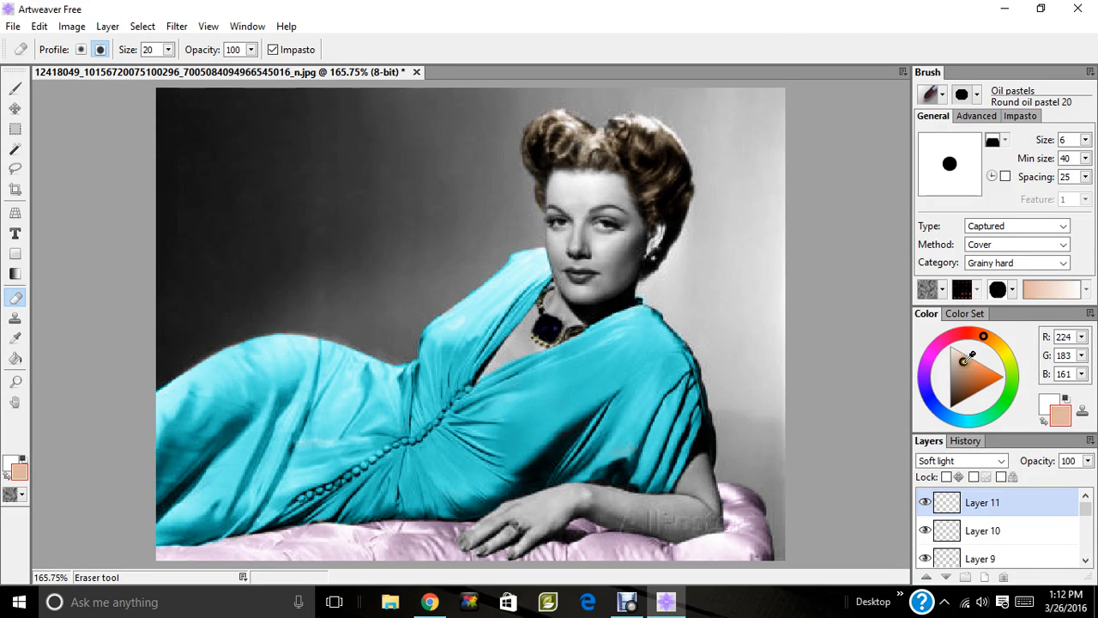
click(167, 52)
drag(159, 69, 160, 68)
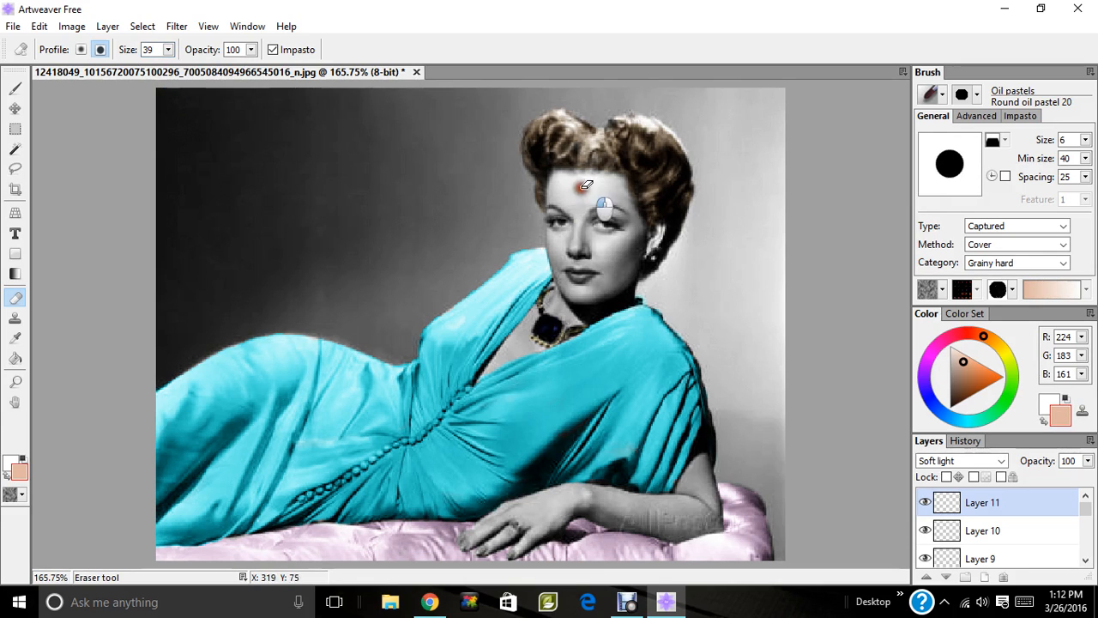
click(14, 88)
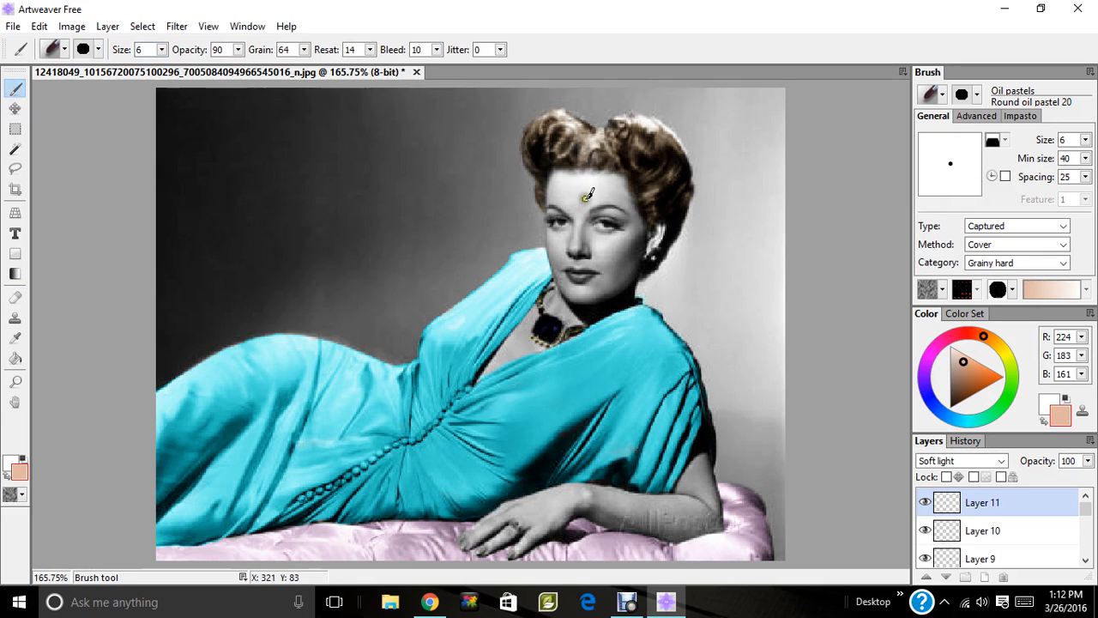
mouse_move(590, 182)
mouse_down()
mouse_move(595, 190)
mouse_move(582, 249)
mouse_up()
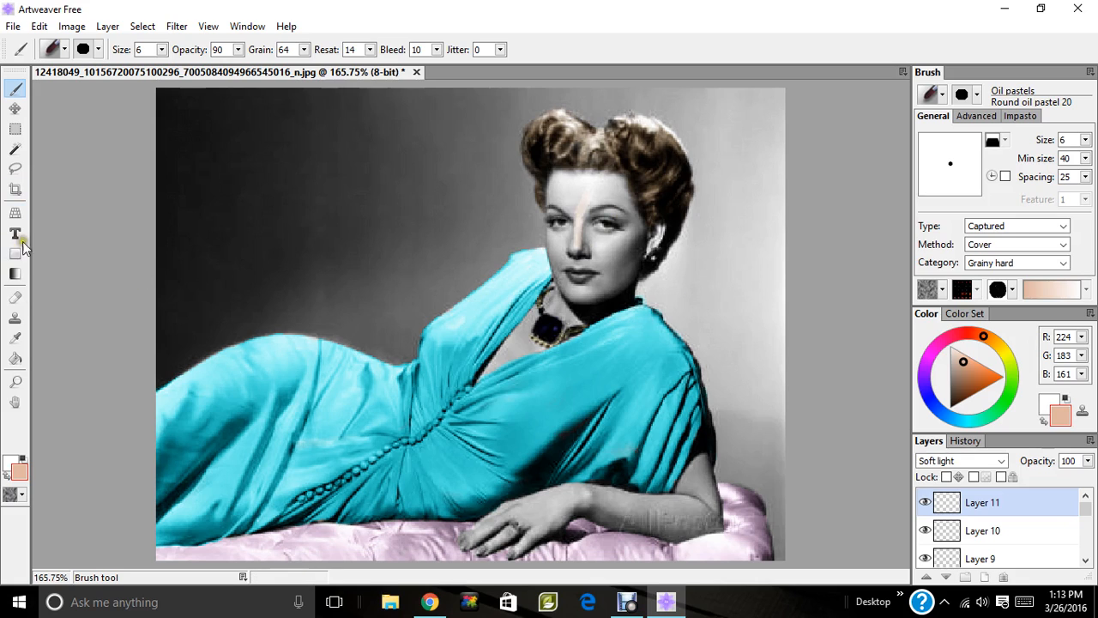
click(15, 297)
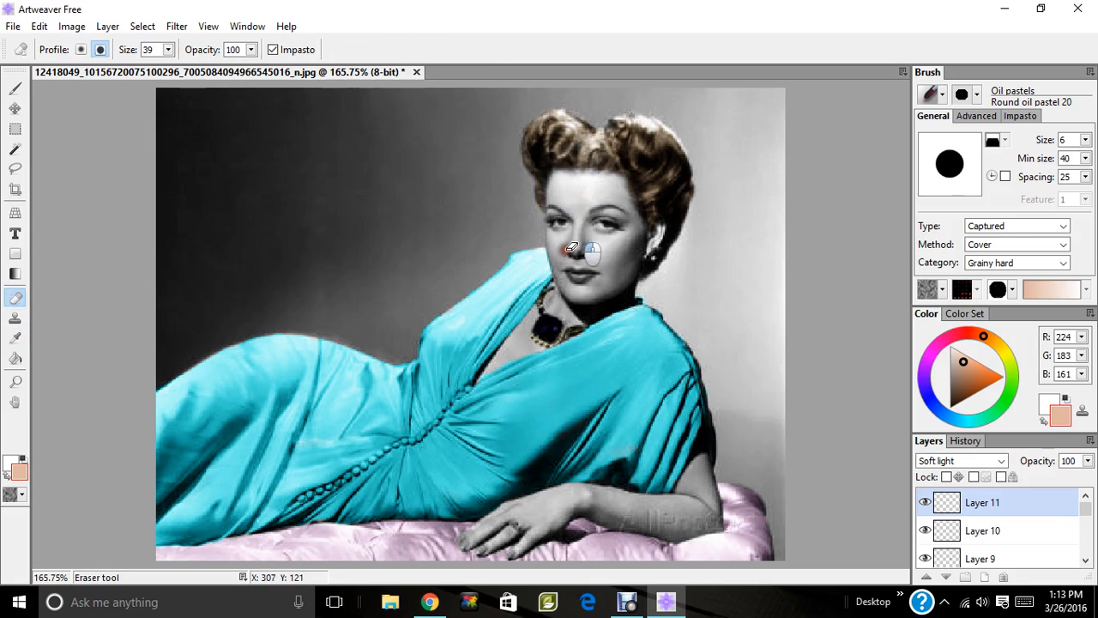
drag(596, 233, 591, 203)
Choose a muted brown skin colour (RGB 173, 137, 117) and paint the forehead with the size 6 brush.
click(962, 372)
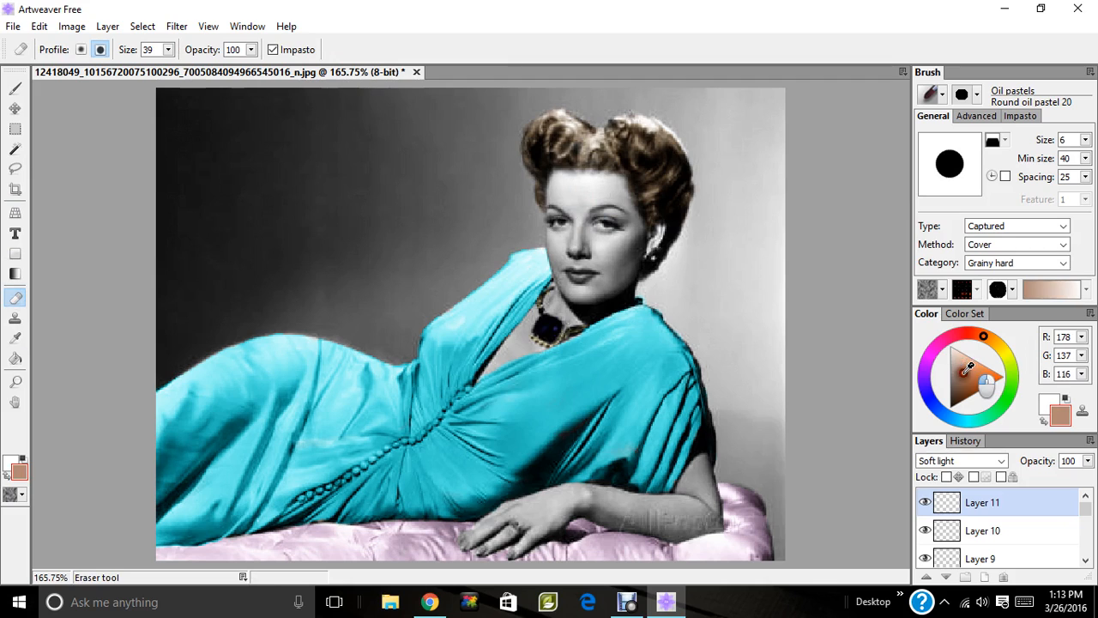
click(15, 88)
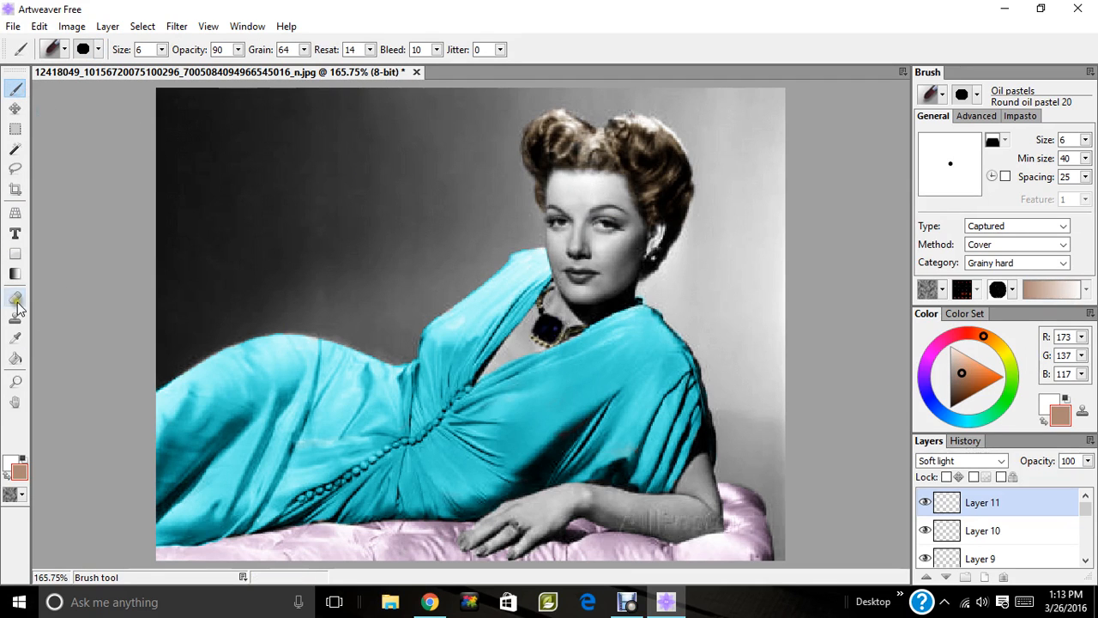
click(15, 381)
click(574, 233)
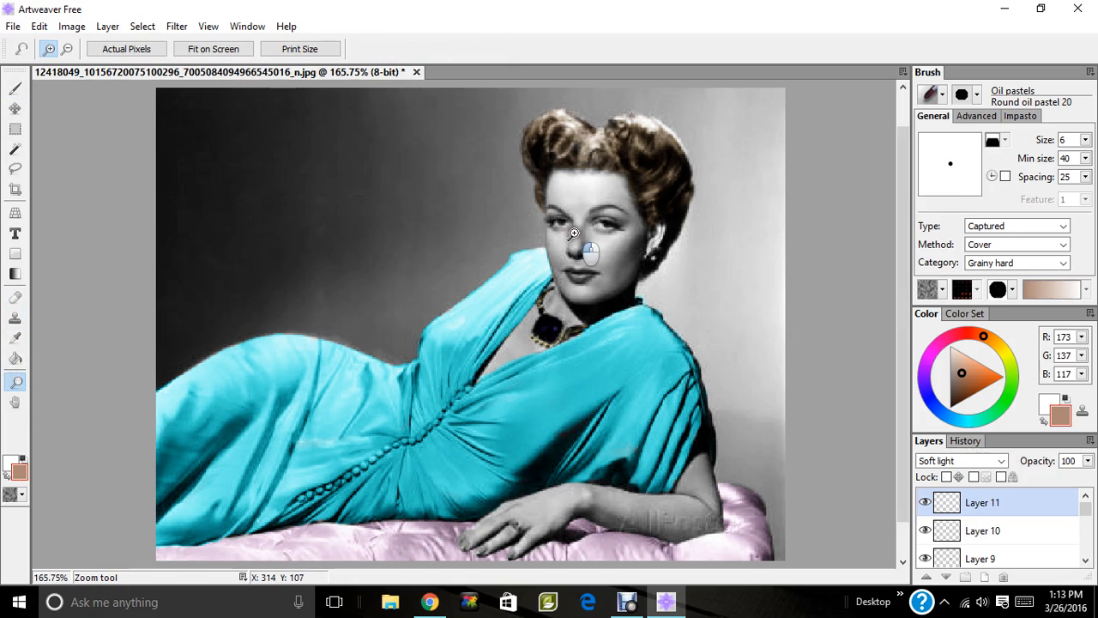
click(574, 233)
click(15, 89)
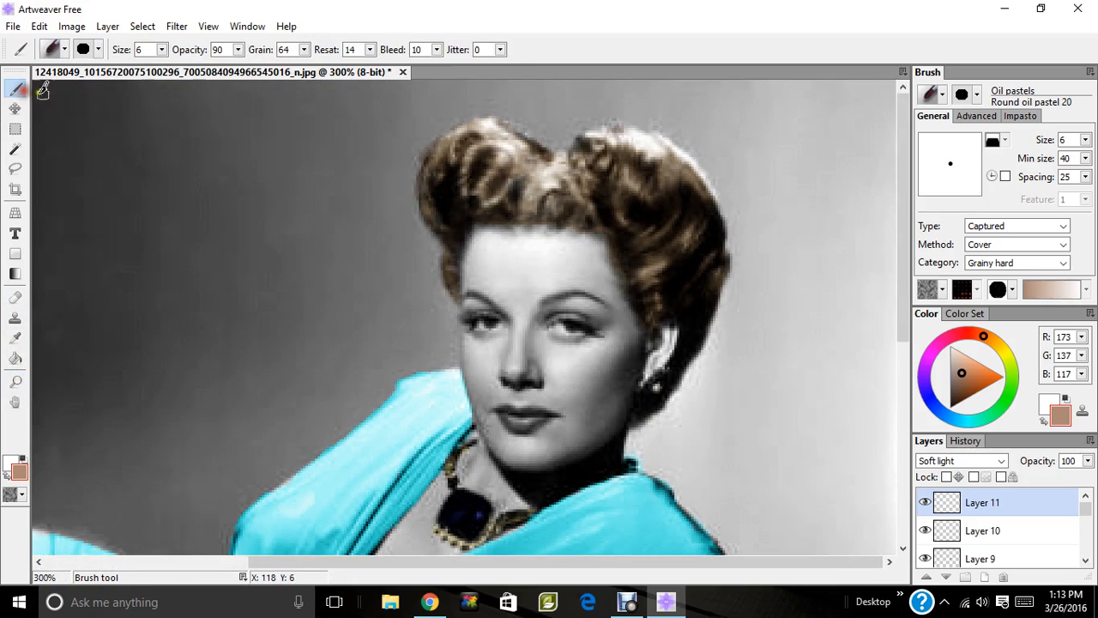
click(529, 302)
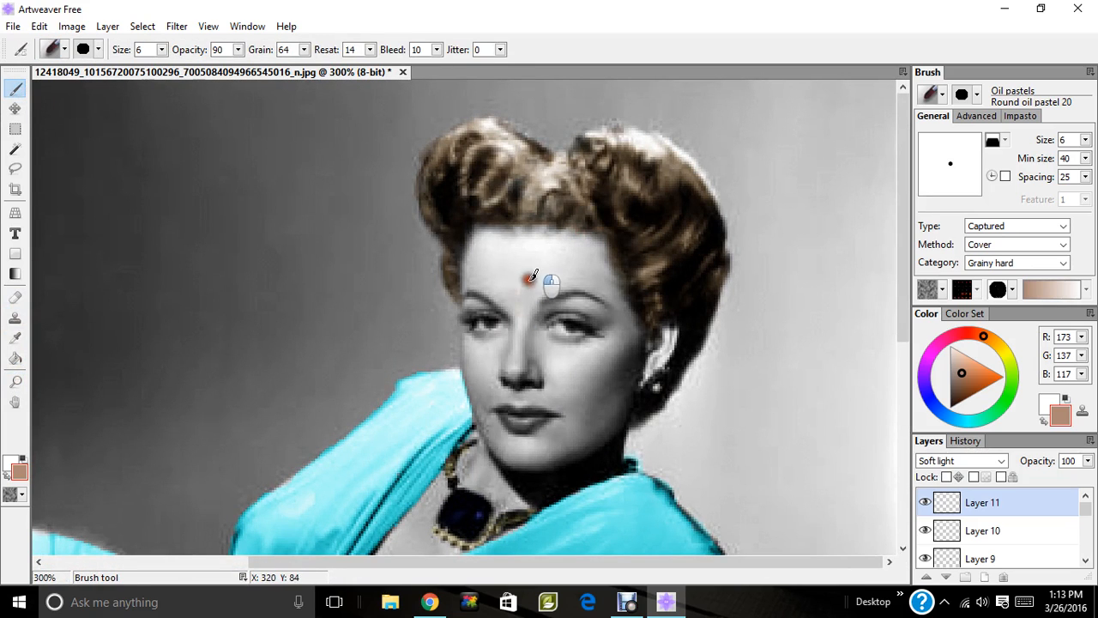
mouse_move(532, 303)
mouse_down()
mouse_move(582, 284)
mouse_move(536, 289)
mouse_move(570, 274)
mouse_move(548, 275)
mouse_move(560, 262)
mouse_move(530, 265)
mouse_move(556, 254)
mouse_move(527, 250)
mouse_move(542, 234)
mouse_move(585, 248)
mouse_move(577, 273)
mouse_move(594, 280)
mouse_move(575, 280)
mouse_move(618, 309)
mouse_move(597, 245)
mouse_move(563, 233)
mouse_move(482, 242)
mouse_move(471, 267)
mouse_move(478, 236)
mouse_move(509, 245)
mouse_move(486, 239)
mouse_move(464, 287)
mouse_move(488, 288)
mouse_move(511, 318)
mouse_move(520, 306)
mouse_move(491, 276)
mouse_move(490, 297)
mouse_move(489, 265)
mouse_up()
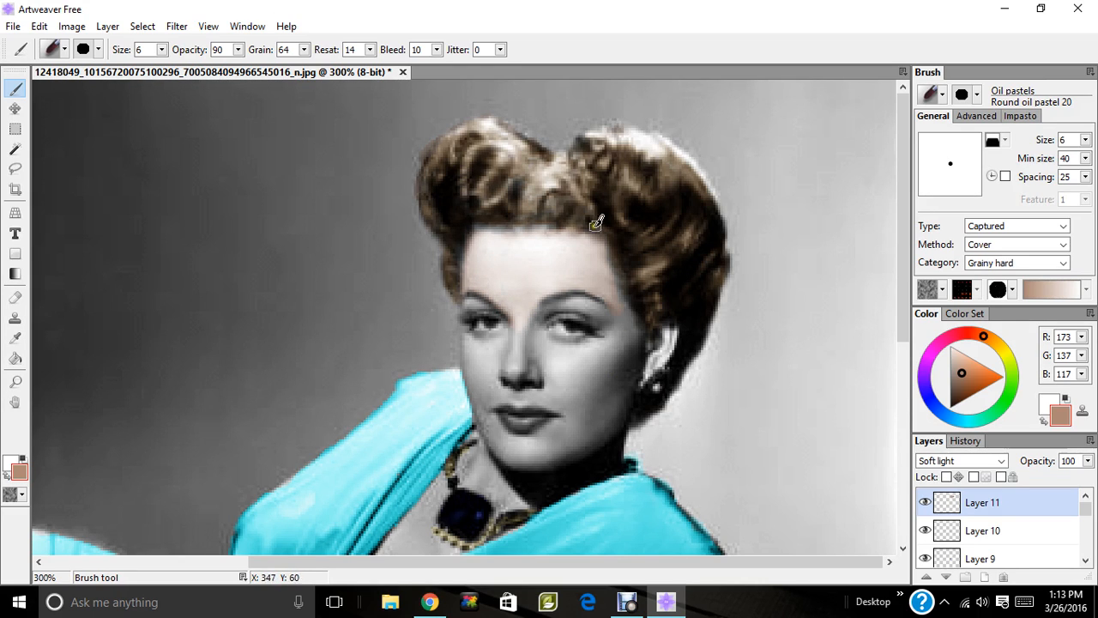
Paint the rest of the face in the skin colour, covering the cheeks, nose, chin, eye areas and temple.
mouse_move(526, 323)
mouse_down()
mouse_move(524, 373)
mouse_move(535, 374)
mouse_move(536, 331)
mouse_move(544, 344)
mouse_move(595, 345)
mouse_move(544, 339)
mouse_move(581, 351)
mouse_move(532, 369)
mouse_move(580, 366)
mouse_move(544, 386)
mouse_move(574, 378)
mouse_move(561, 399)
mouse_move(601, 350)
mouse_move(582, 399)
mouse_move(605, 356)
mouse_move(593, 402)
mouse_move(617, 372)
mouse_move(617, 395)
mouse_move(634, 374)
mouse_move(622, 302)
mouse_move(638, 330)
mouse_move(625, 312)
mouse_move(616, 352)
mouse_move(615, 328)
mouse_move(603, 339)
mouse_move(587, 317)
mouse_move(540, 314)
mouse_move(577, 303)
mouse_move(611, 339)
mouse_move(566, 310)
mouse_move(602, 312)
mouse_move(586, 305)
mouse_move(607, 302)
mouse_move(611, 315)
mouse_move(615, 300)
mouse_move(525, 314)
mouse_move(546, 378)
mouse_move(576, 395)
mouse_move(581, 386)
mouse_move(581, 440)
mouse_move(598, 435)
mouse_move(622, 379)
mouse_move(648, 372)
mouse_move(656, 321)
mouse_move(671, 325)
mouse_move(633, 391)
mouse_up()
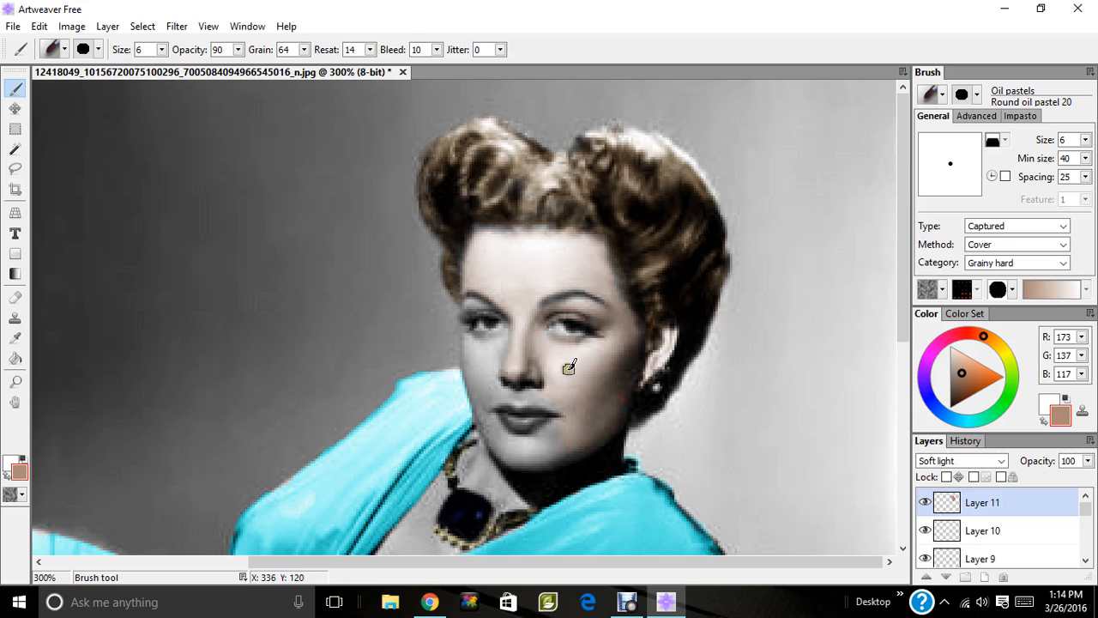
mouse_move(569, 367)
mouse_down()
mouse_move(544, 396)
mouse_move(511, 386)
mouse_move(526, 391)
mouse_move(520, 371)
mouse_move(502, 393)
mouse_move(482, 386)
mouse_move(466, 356)
mouse_move(470, 335)
mouse_move(485, 330)
mouse_move(506, 329)
mouse_move(493, 365)
mouse_move(508, 368)
mouse_move(481, 387)
mouse_up()
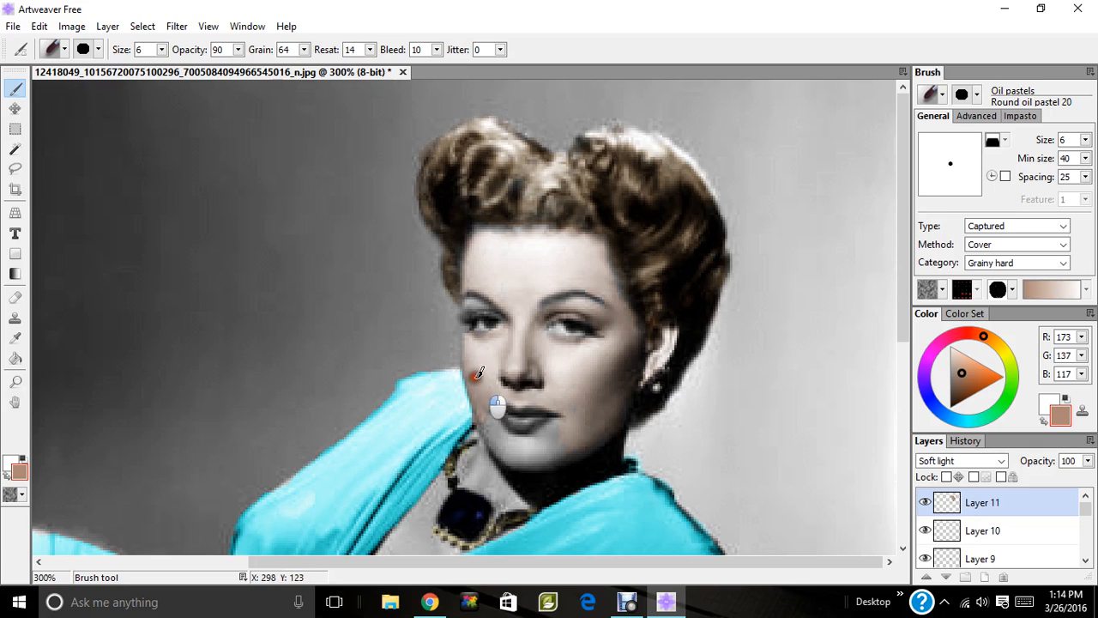
mouse_move(470, 299)
mouse_down()
mouse_move(470, 310)
mouse_move(500, 317)
mouse_move(470, 301)
mouse_up()
mouse_move(486, 419)
mouse_down()
mouse_move(511, 446)
mouse_move(566, 428)
mouse_move(531, 461)
mouse_move(570, 444)
mouse_move(558, 465)
mouse_move(586, 448)
mouse_move(506, 445)
mouse_up()
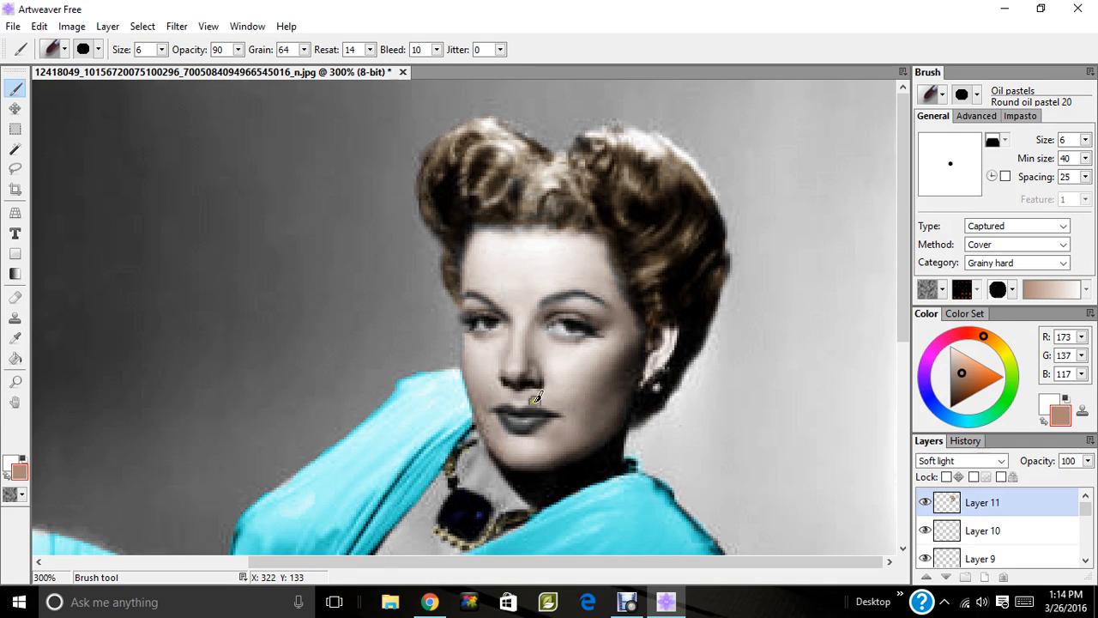
mouse_move(541, 349)
mouse_down()
mouse_move(539, 314)
mouse_move(475, 338)
mouse_move(470, 304)
mouse_move(477, 346)
mouse_up()
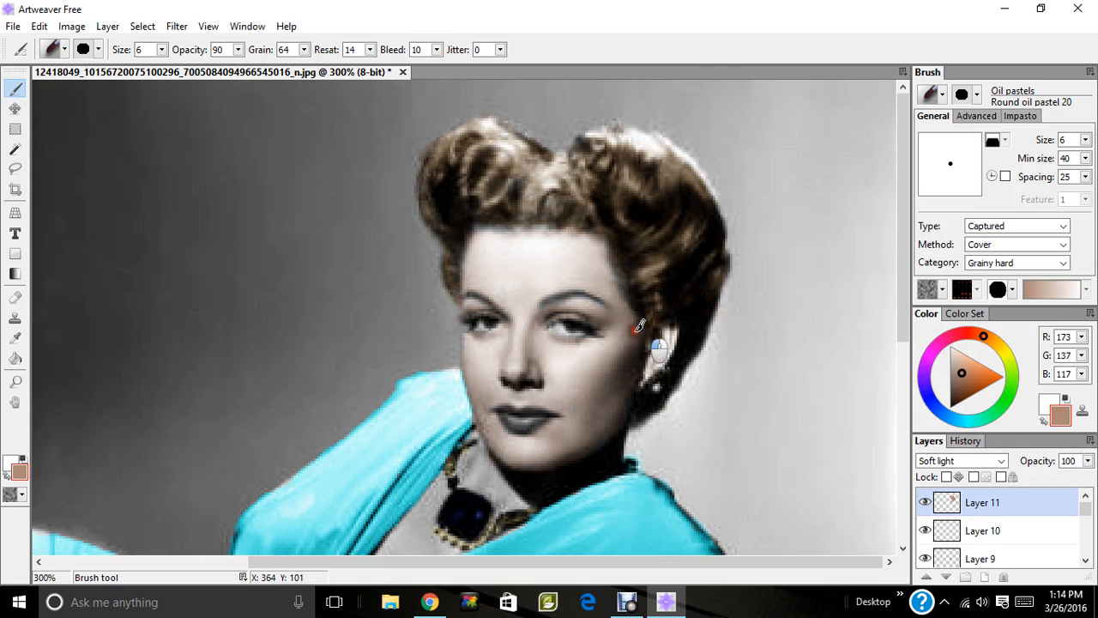
drag(639, 326, 615, 271)
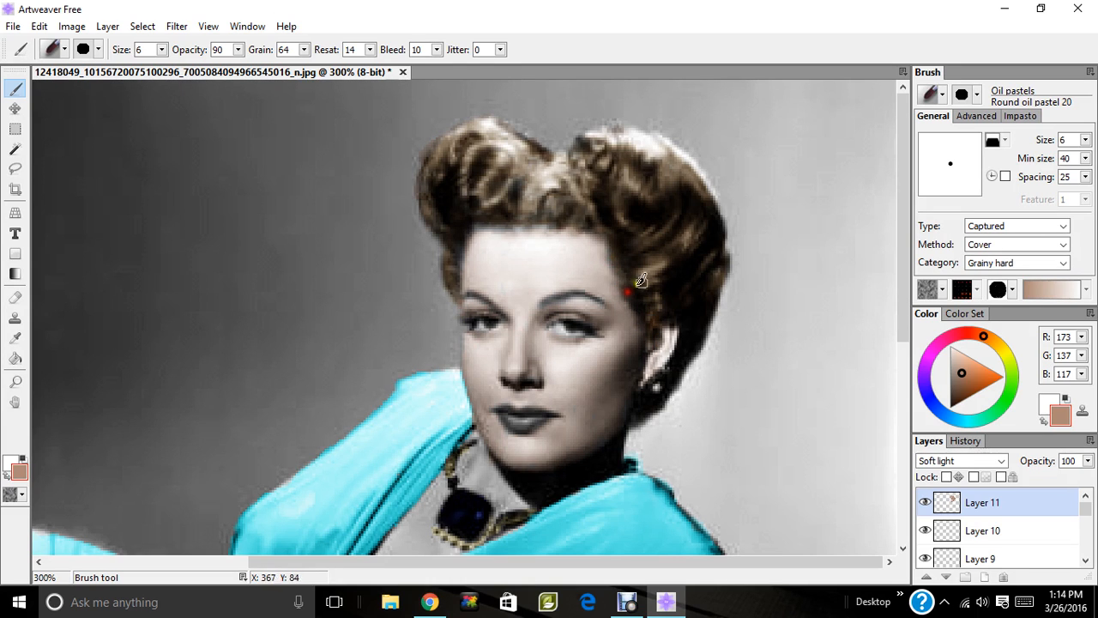
Paint the neck and chest around the necklace, and the arm and hand resting on the cushion, in the skin colour.
drag(906, 311, 901, 375)
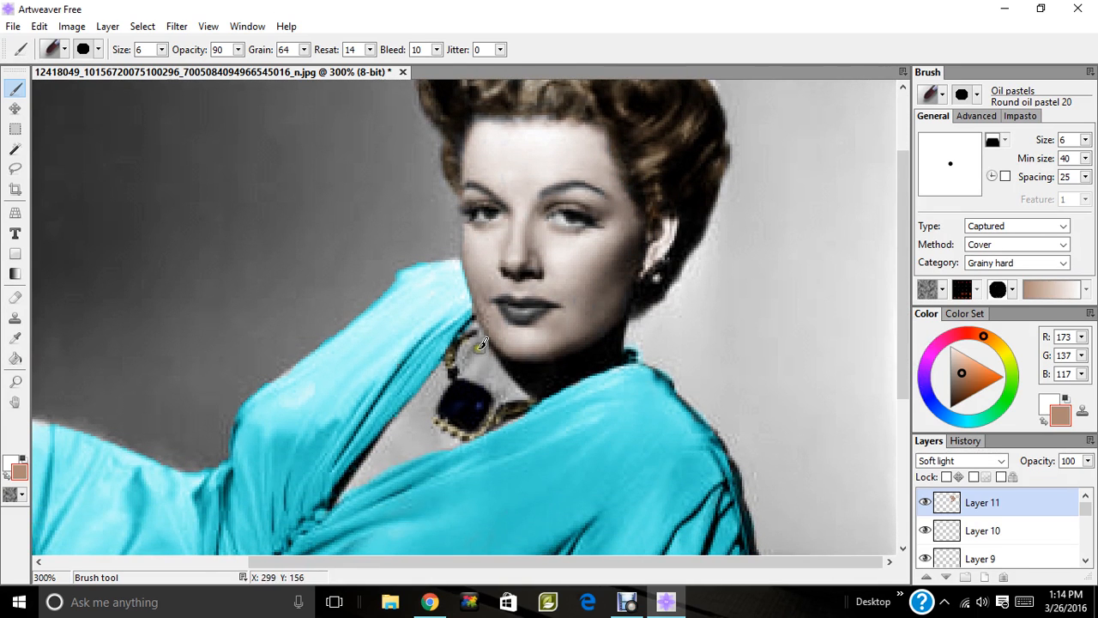
mouse_move(482, 344)
mouse_down()
mouse_move(468, 377)
mouse_move(483, 367)
mouse_move(497, 391)
mouse_move(512, 347)
mouse_move(503, 395)
mouse_move(524, 368)
mouse_move(534, 396)
mouse_move(569, 357)
mouse_move(600, 360)
mouse_move(615, 346)
mouse_move(566, 342)
mouse_move(515, 357)
mouse_move(499, 348)
mouse_move(434, 370)
mouse_move(438, 379)
mouse_move(443, 369)
mouse_move(443, 388)
mouse_move(426, 421)
mouse_move(402, 441)
mouse_move(410, 424)
mouse_move(400, 419)
mouse_move(342, 493)
mouse_move(453, 438)
mouse_move(410, 438)
mouse_up()
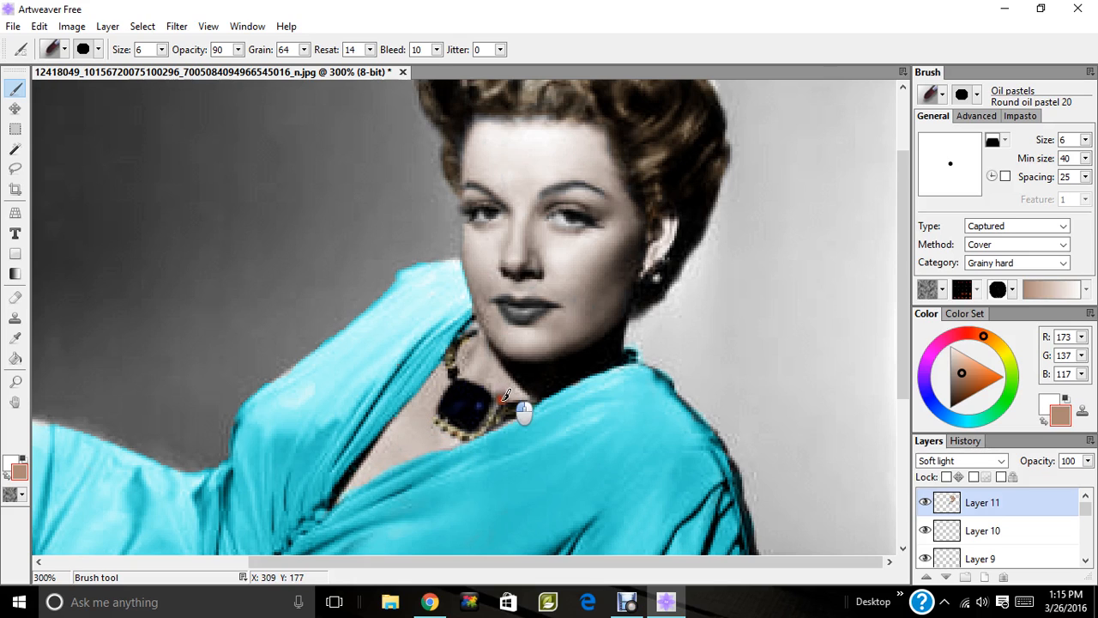
drag(907, 281, 875, 424)
mouse_move(729, 378)
mouse_down()
mouse_move(706, 414)
mouse_move(734, 401)
mouse_move(745, 446)
mouse_move(760, 421)
mouse_move(752, 360)
mouse_move(771, 434)
mouse_move(747, 424)
mouse_up()
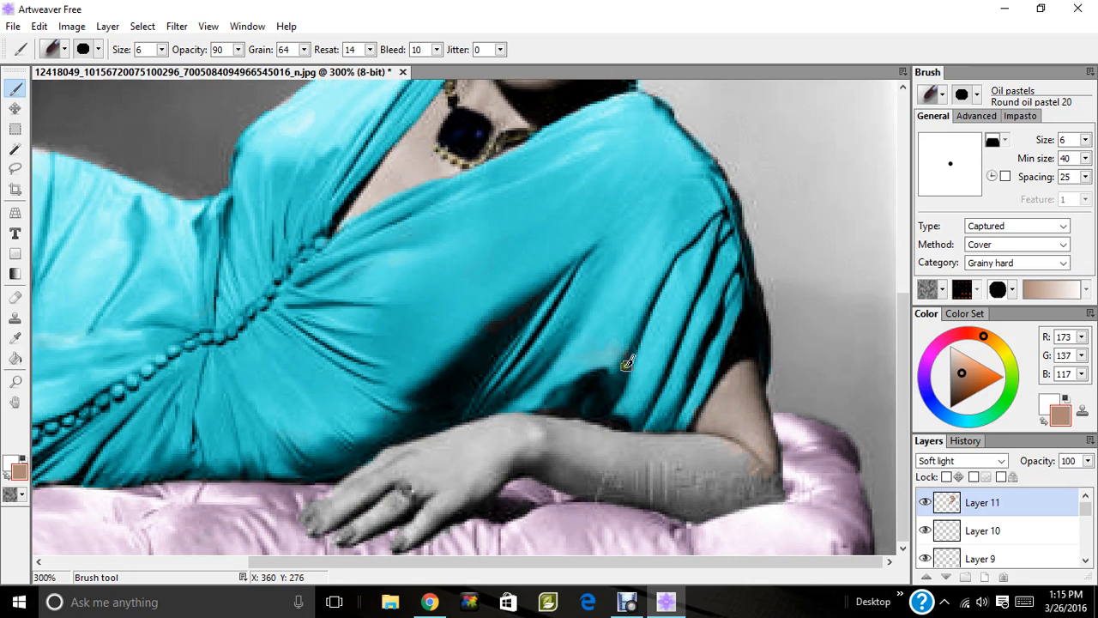
mouse_move(510, 461)
mouse_down()
mouse_move(408, 543)
mouse_move(405, 532)
mouse_move(427, 510)
mouse_move(474, 496)
mouse_move(485, 479)
mouse_move(431, 497)
mouse_move(407, 488)
mouse_move(467, 481)
mouse_move(510, 454)
mouse_move(494, 471)
mouse_move(521, 461)
mouse_move(536, 442)
mouse_move(496, 464)
mouse_move(529, 438)
mouse_move(487, 453)
mouse_move(539, 433)
mouse_move(481, 429)
mouse_move(400, 452)
mouse_move(313, 513)
mouse_move(331, 519)
mouse_move(321, 530)
mouse_move(437, 448)
mouse_move(398, 462)
mouse_move(484, 444)
mouse_move(415, 475)
mouse_move(481, 462)
mouse_move(466, 441)
mouse_move(478, 438)
mouse_move(359, 532)
mouse_move(393, 502)
mouse_up()
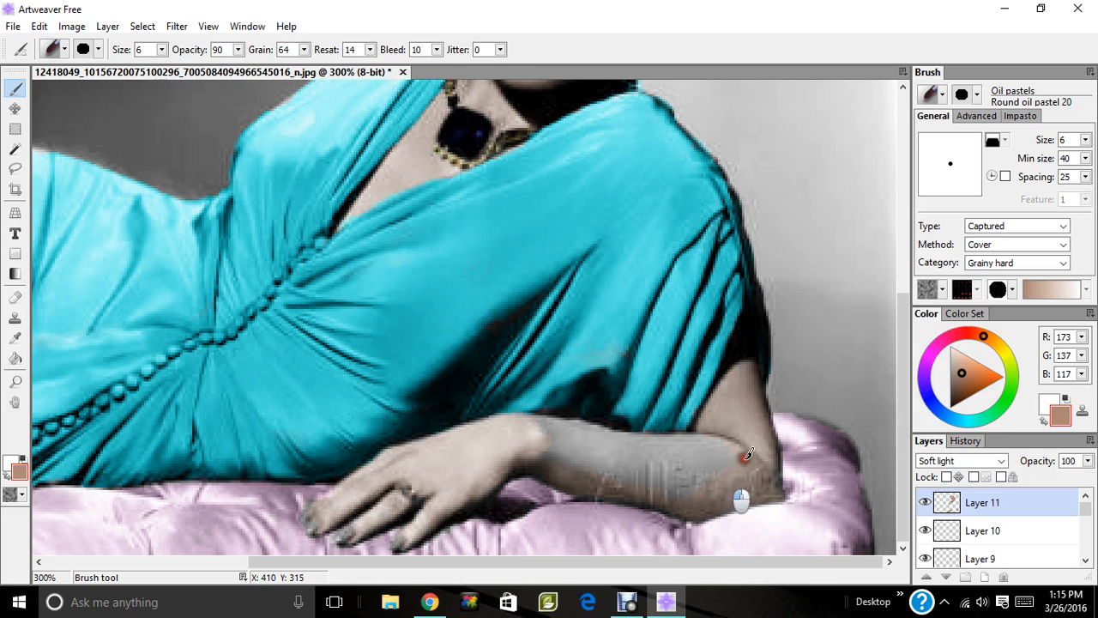
mouse_move(709, 444)
mouse_down()
mouse_move(656, 444)
mouse_move(695, 459)
mouse_move(655, 466)
mouse_move(668, 478)
mouse_move(651, 489)
mouse_move(625, 488)
mouse_move(633, 466)
mouse_move(608, 457)
mouse_move(652, 460)
mouse_move(575, 446)
mouse_move(615, 439)
mouse_move(519, 428)
mouse_move(567, 431)
mouse_move(521, 427)
mouse_up()
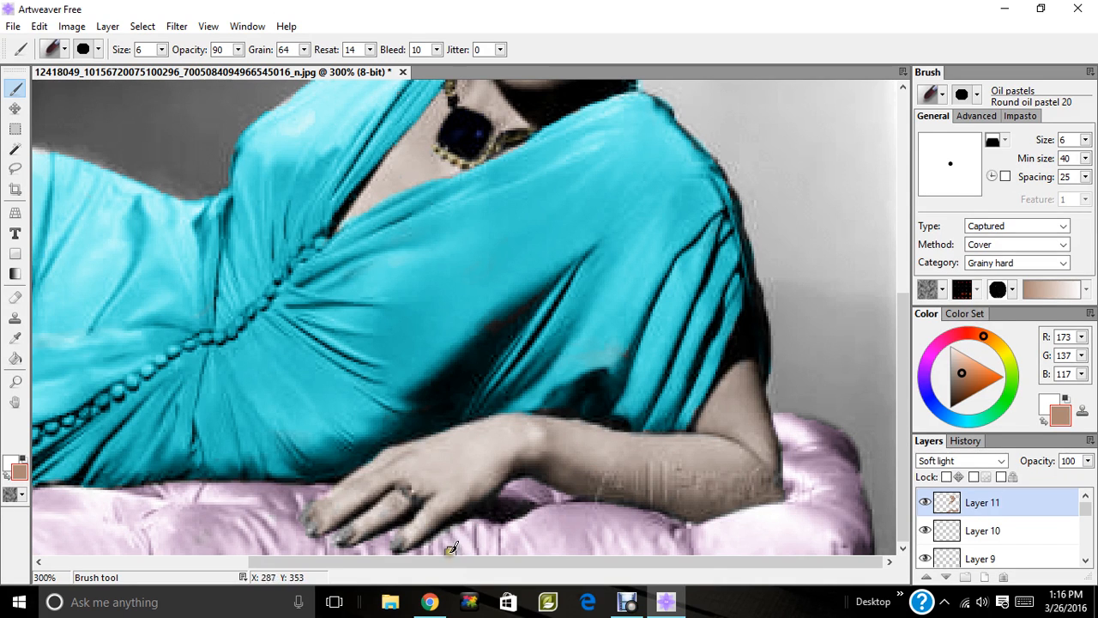
Check the skin colour on the full portrait and duplicate the skin layer to strengthen it.
drag(444, 561, 222, 532)
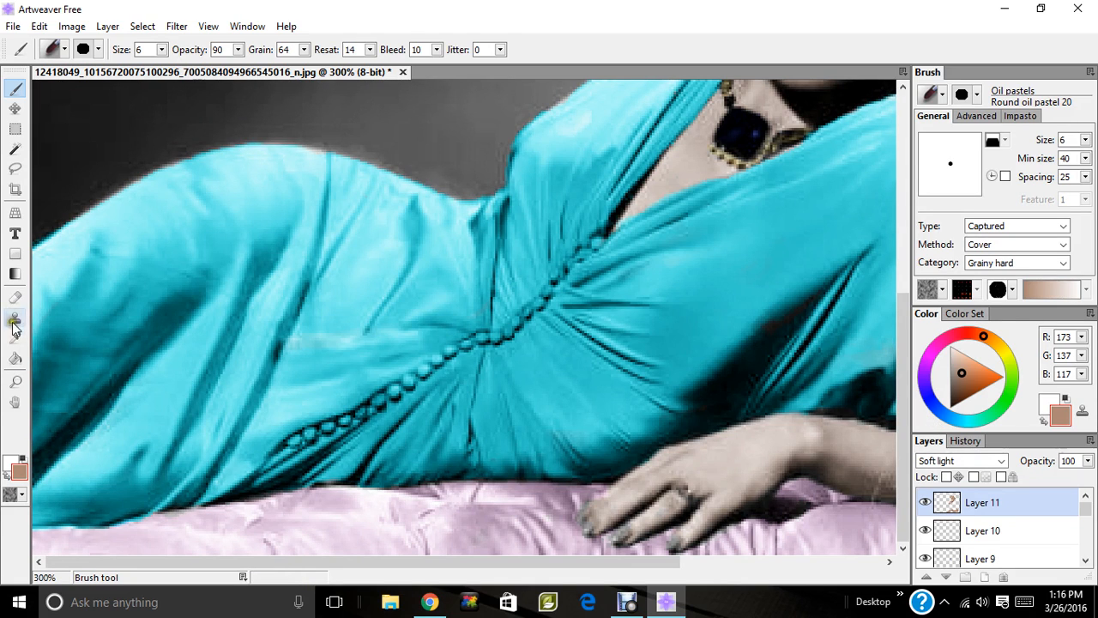
click(14, 381)
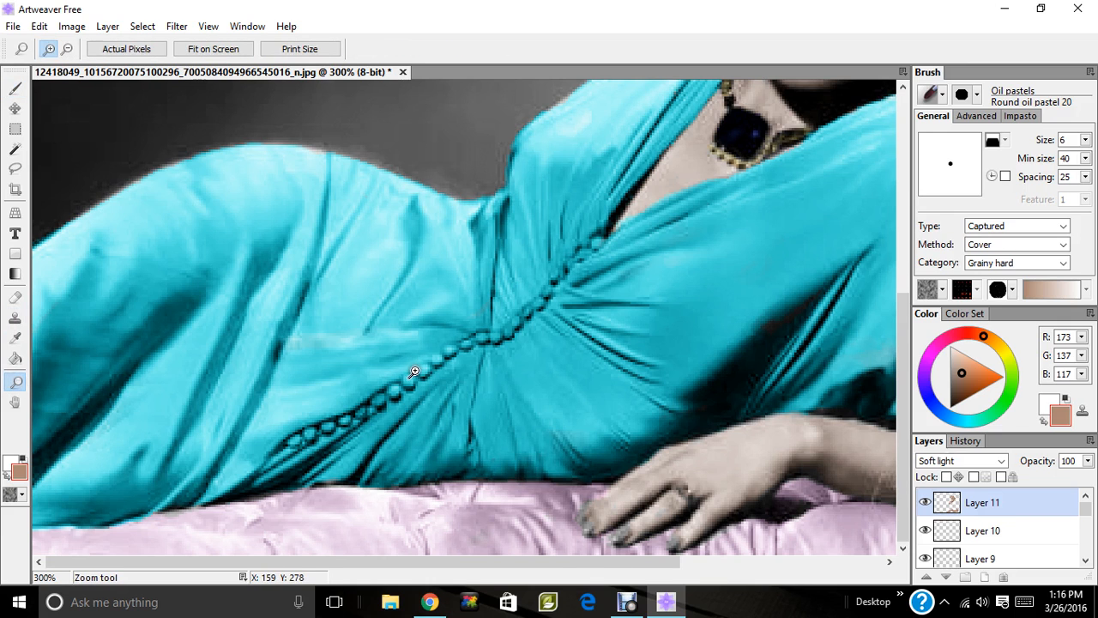
click(414, 372)
click(221, 48)
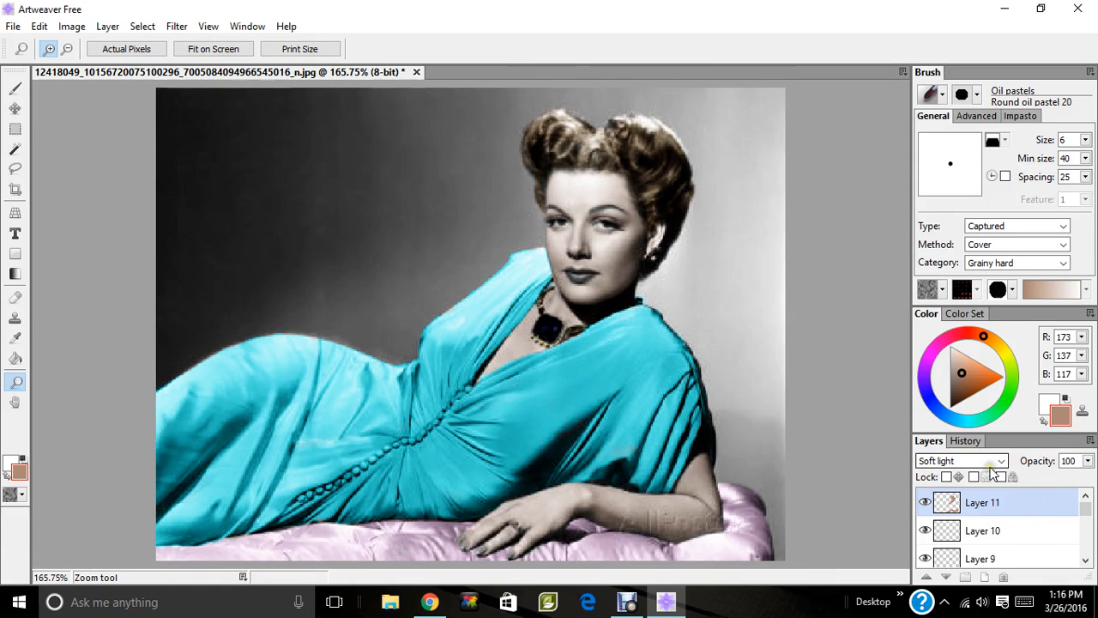
right_click(1024, 509)
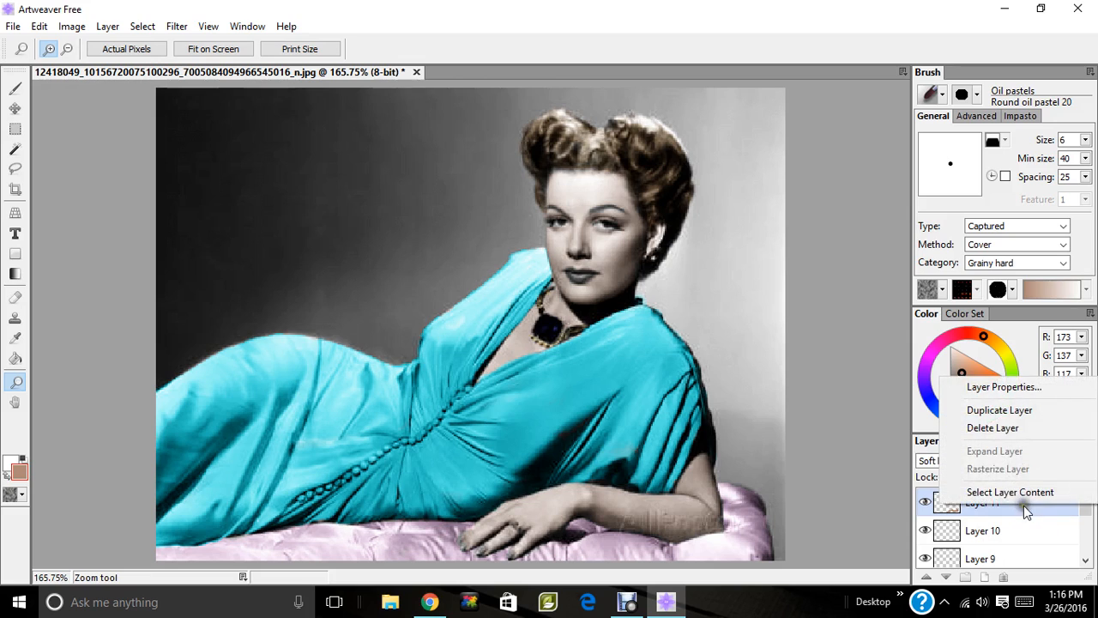
click(1004, 409)
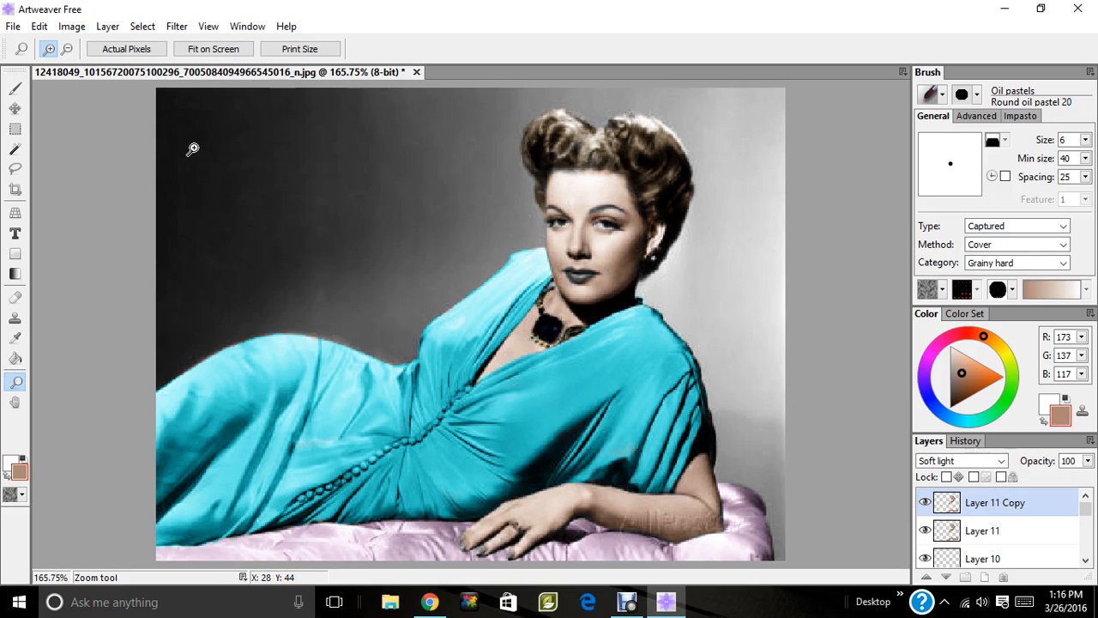
Apply a Hue/Saturation adjustment to the duplicated skin layer with saturation 3 and lightness -2.
click(72, 26)
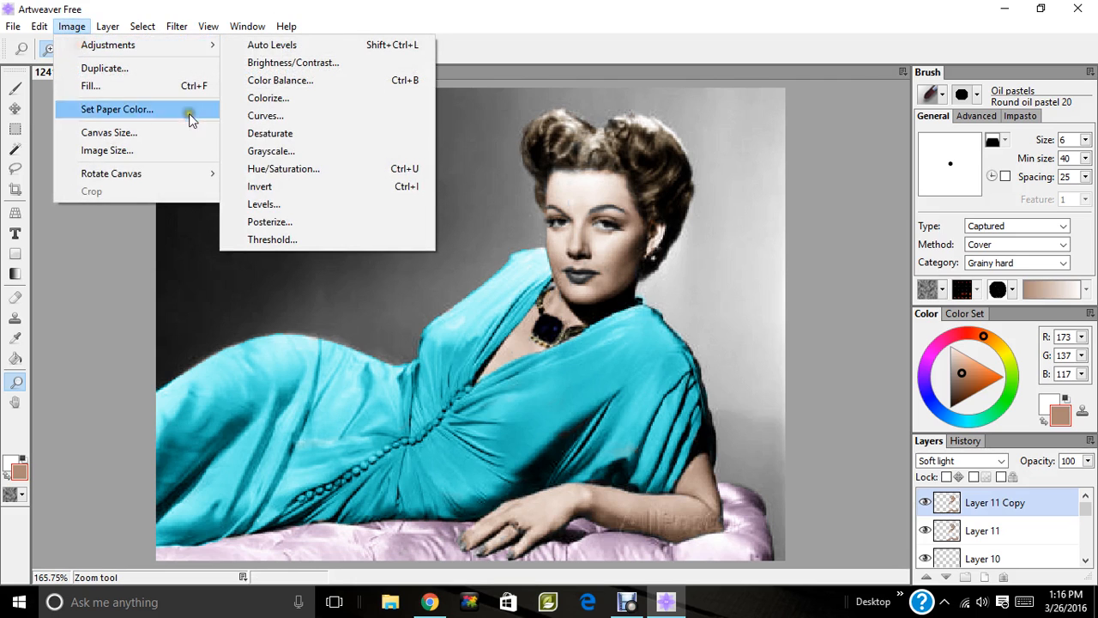
click(273, 169)
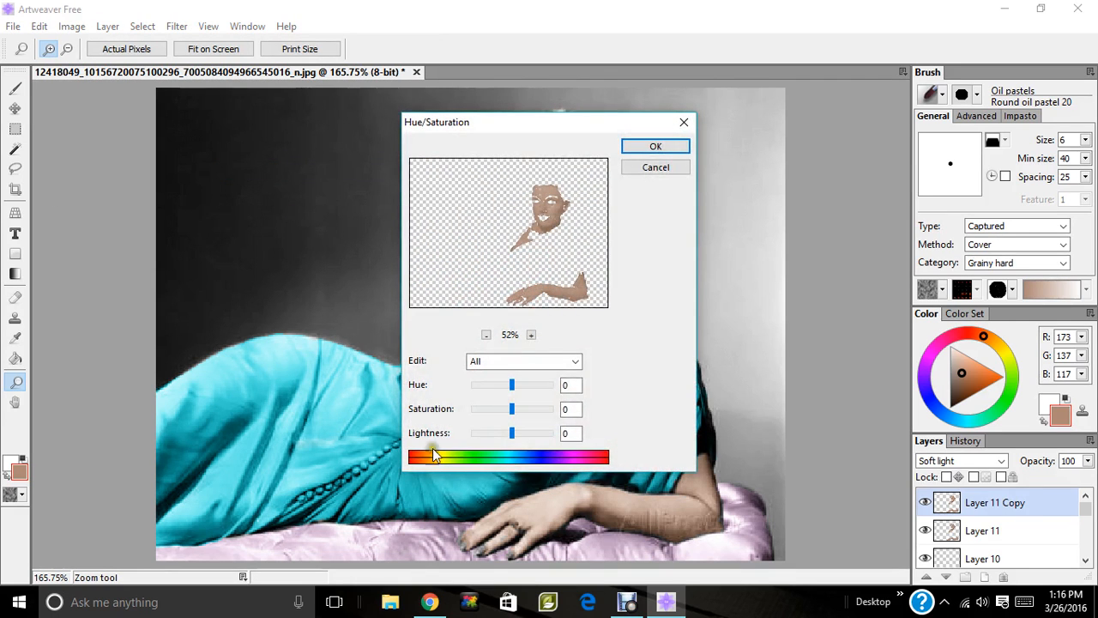
click(506, 434)
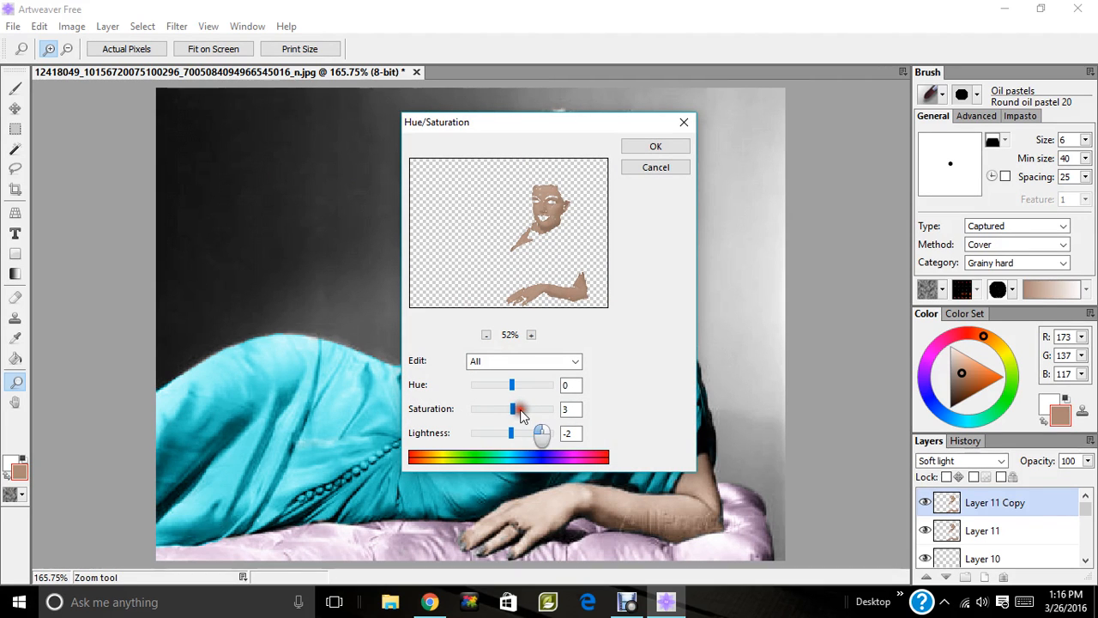
click(669, 148)
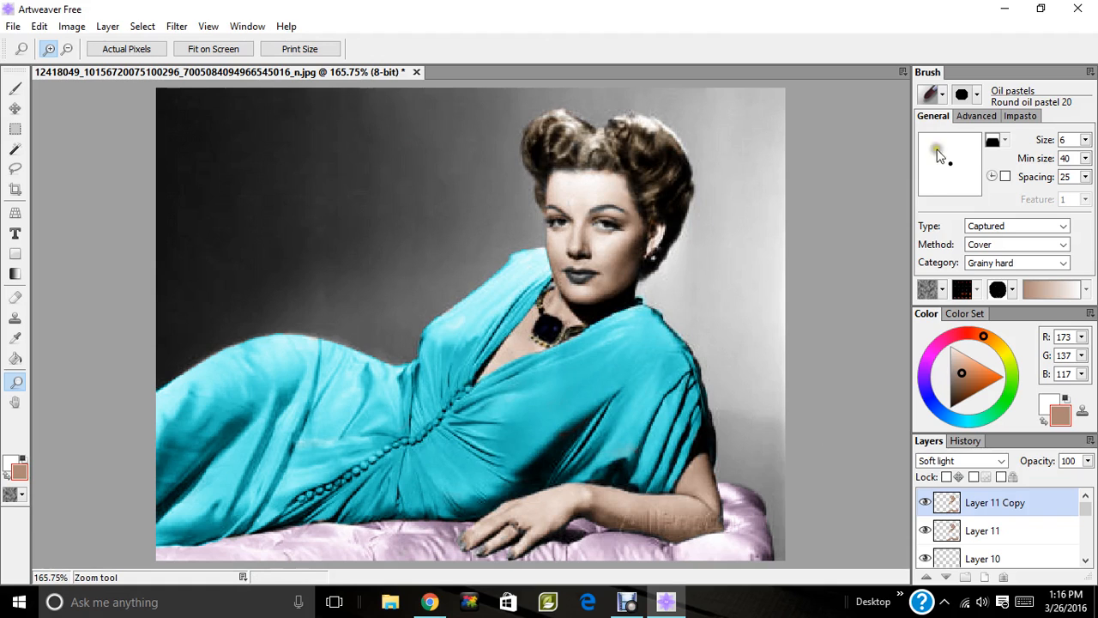
Add a new layer above the duplicated skin layer and set its blend mode to Soft light.
click(982, 577)
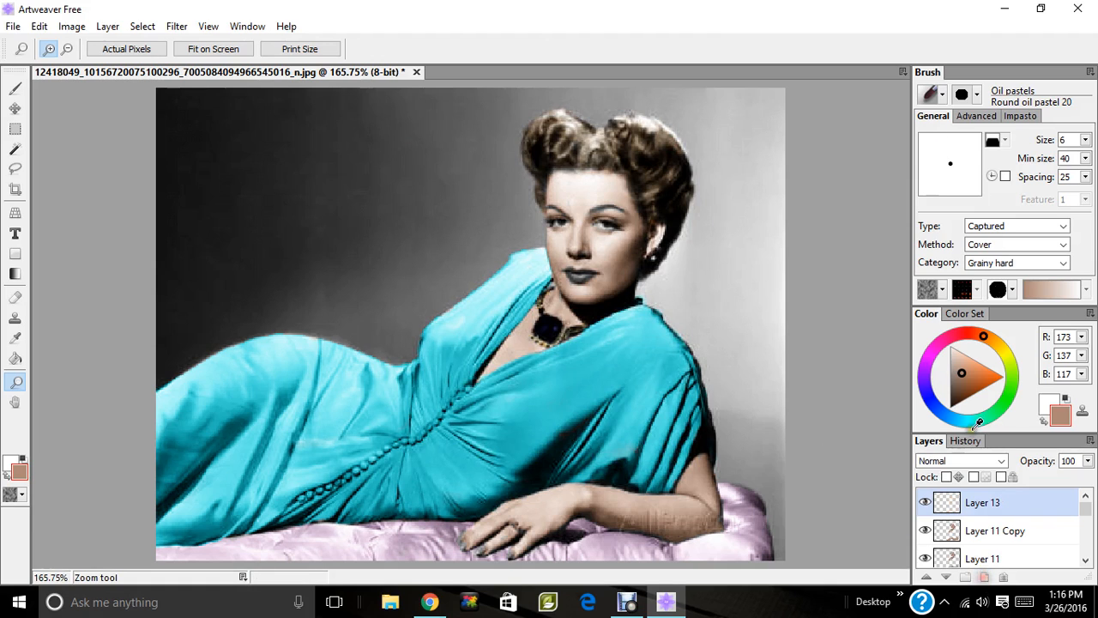
click(961, 460)
click(944, 385)
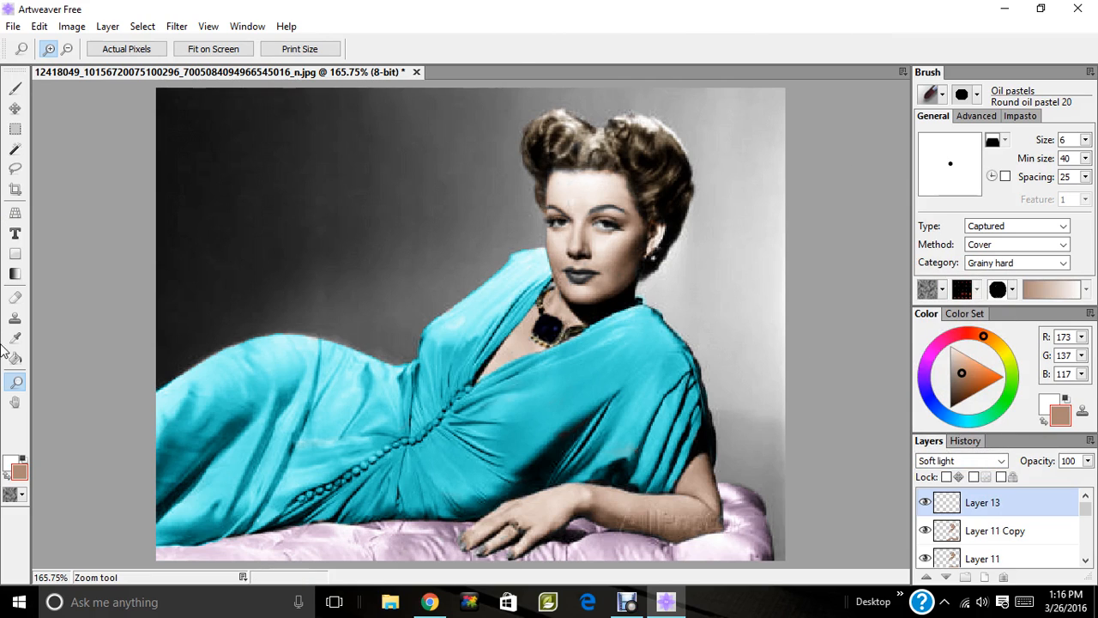
On Layer 11, touch up the uncoloured spots on the cheek, around the mouth and on the nose bridge with the skin colour.
click(579, 272)
click(579, 273)
click(579, 282)
click(577, 289)
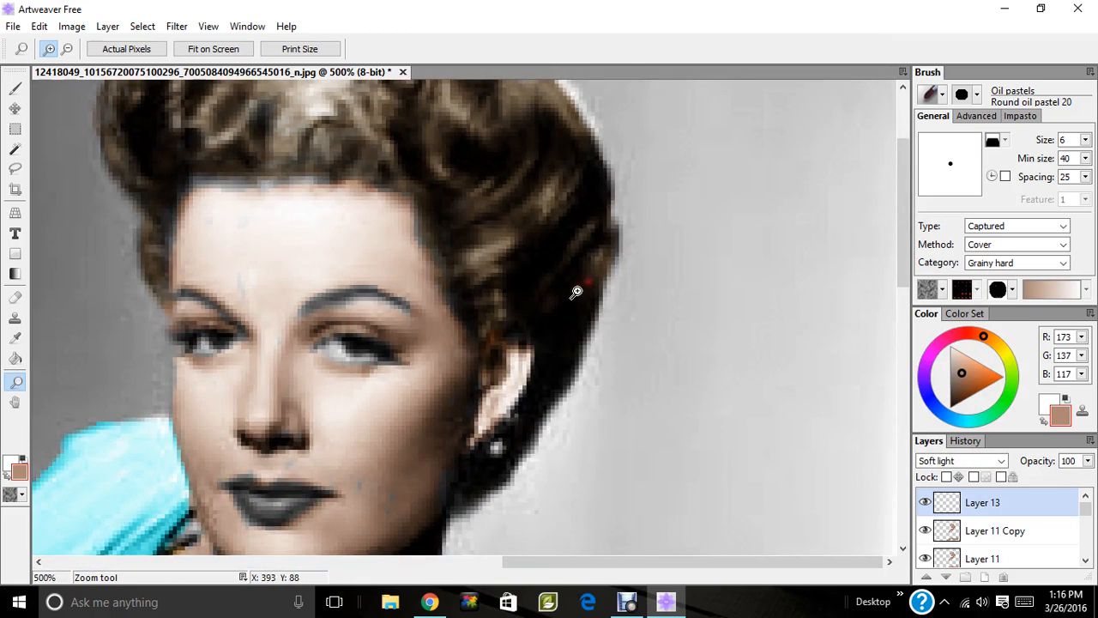
drag(905, 255, 885, 331)
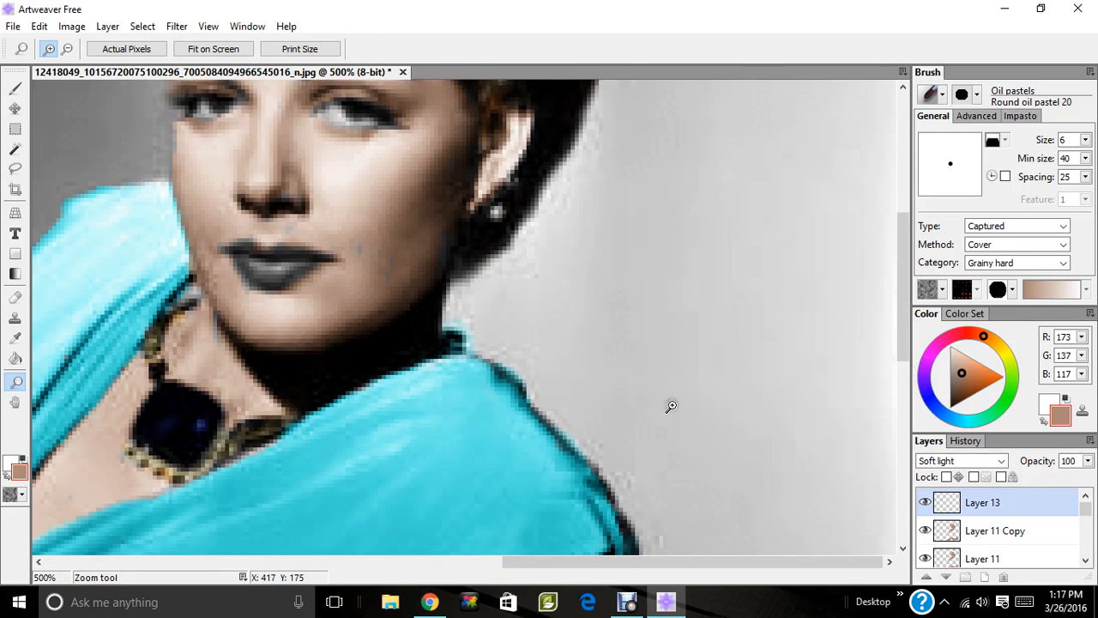
click(14, 91)
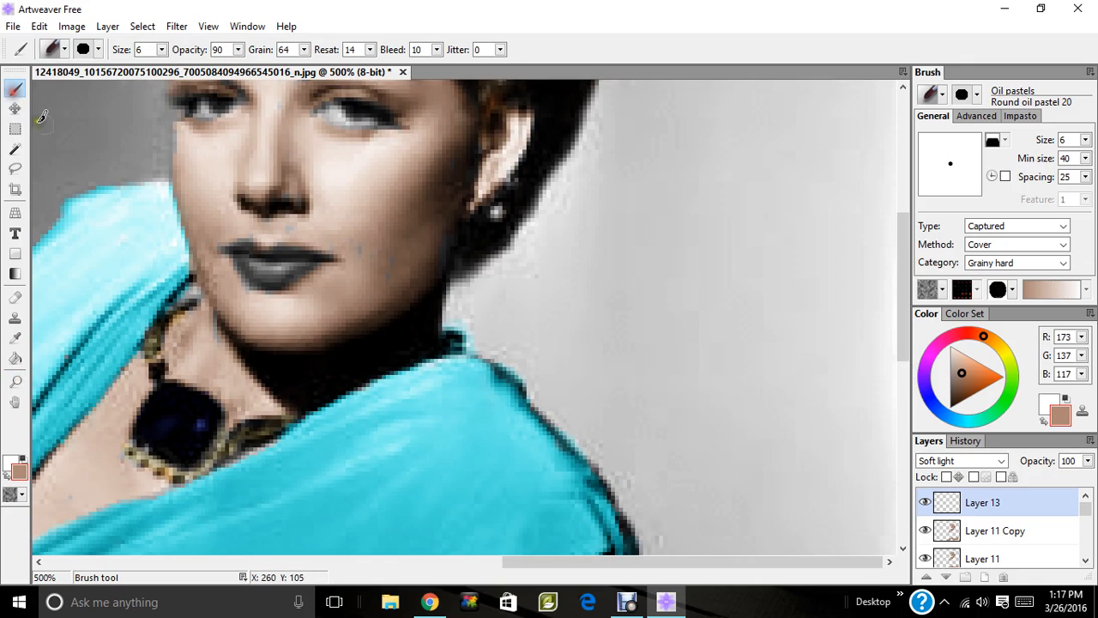
click(980, 558)
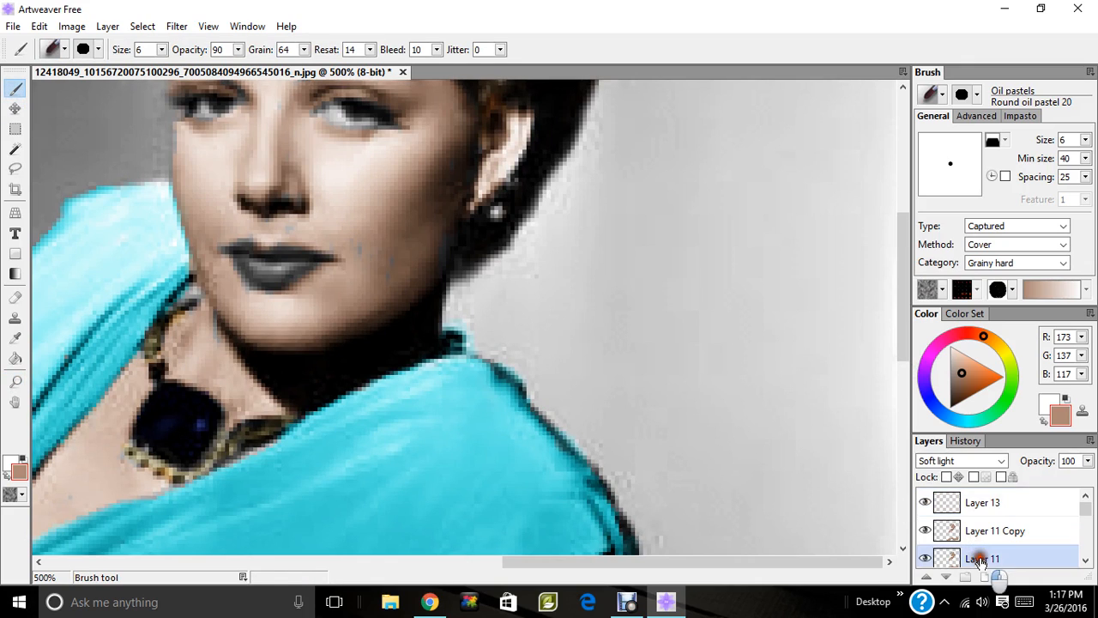
mouse_move(358, 248)
mouse_down()
mouse_move(383, 276)
mouse_move(394, 256)
mouse_move(382, 281)
mouse_move(371, 249)
mouse_move(424, 271)
mouse_move(406, 297)
mouse_up()
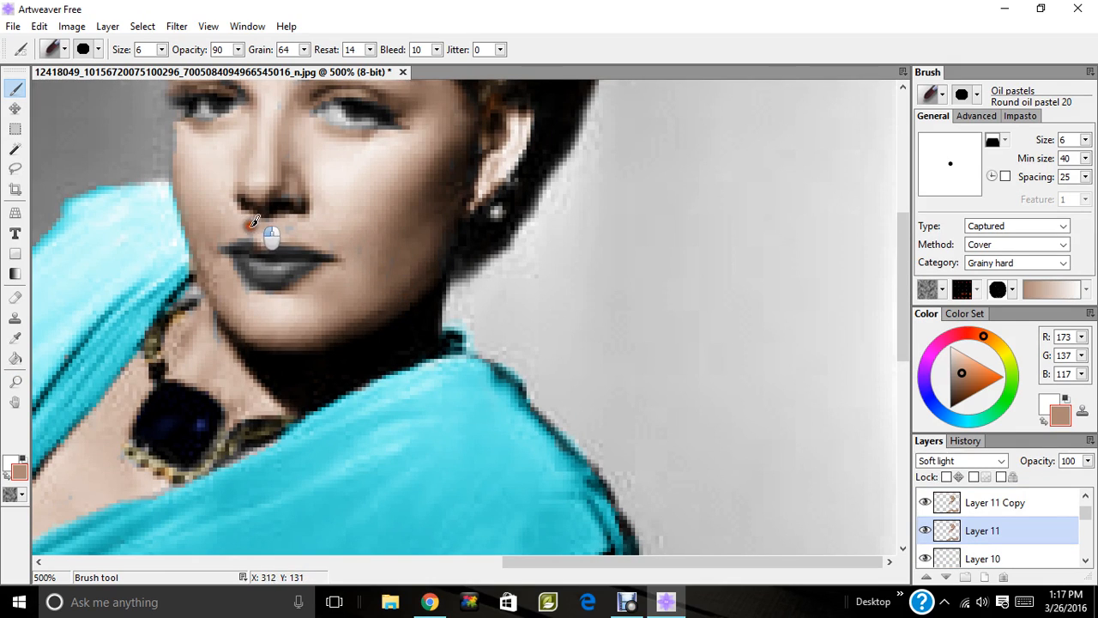
mouse_move(251, 226)
mouse_down()
mouse_move(217, 250)
mouse_move(239, 295)
mouse_move(248, 292)
mouse_move(232, 281)
mouse_move(213, 298)
mouse_up()
mouse_move(251, 242)
mouse_down()
mouse_move(299, 228)
mouse_move(264, 213)
mouse_move(284, 199)
mouse_move(310, 210)
mouse_move(278, 206)
mouse_move(261, 230)
mouse_move(225, 240)
mouse_move(315, 224)
mouse_move(370, 233)
mouse_up()
drag(286, 105, 290, 85)
click(249, 98)
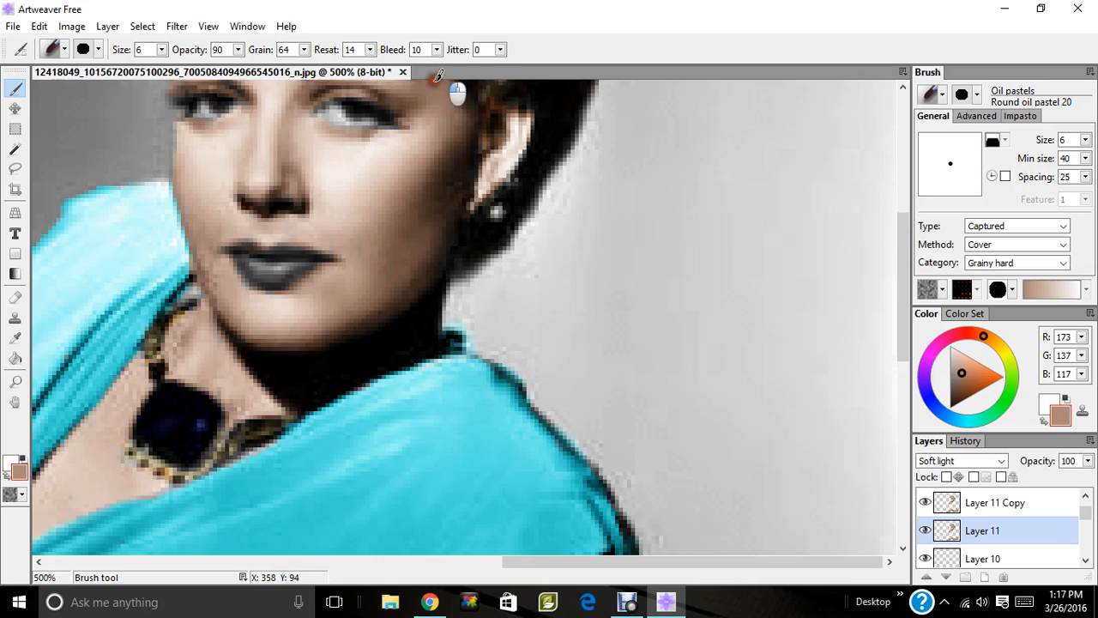
Touch up the remaining uncoloured spots along the side of the face, around the eyes and near the eyebrows with the skin colour.
mouse_move(435, 81)
mouse_down()
mouse_move(439, 160)
mouse_move(422, 251)
mouse_up()
drag(902, 302, 898, 249)
click(248, 195)
mouse_move(248, 200)
mouse_down()
mouse_move(258, 127)
mouse_move(203, 130)
mouse_move(218, 109)
mouse_up()
mouse_move(387, 137)
mouse_down()
mouse_move(407, 165)
mouse_move(394, 161)
mouse_move(416, 163)
mouse_move(417, 135)
mouse_move(442, 172)
mouse_move(426, 157)
mouse_move(452, 221)
mouse_up()
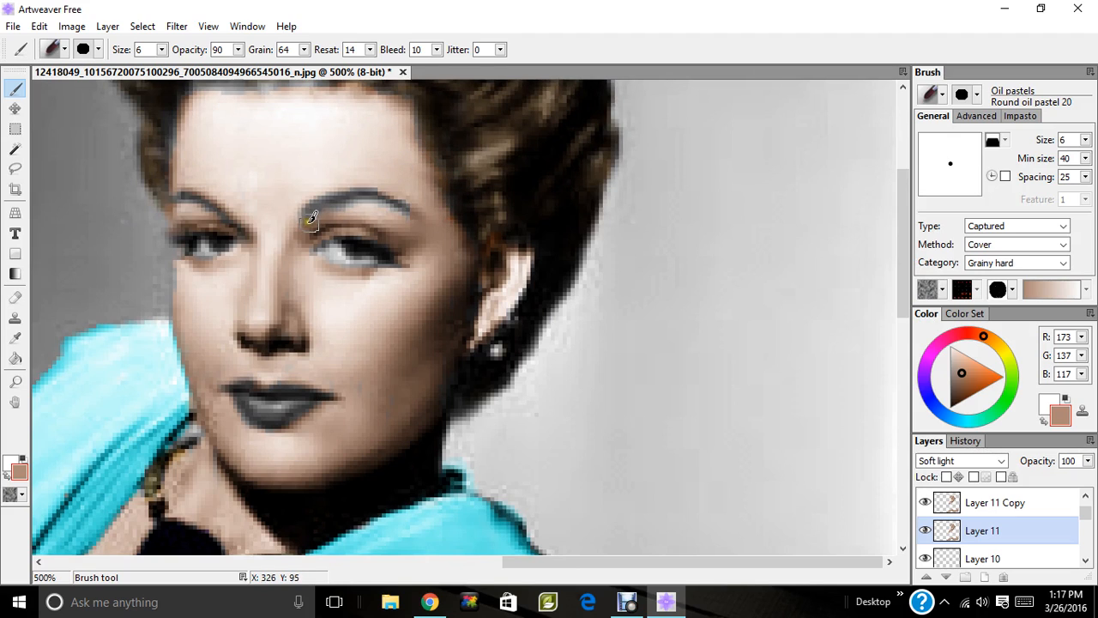
mouse_move(306, 217)
mouse_down()
mouse_move(372, 203)
mouse_move(408, 222)
mouse_move(372, 173)
mouse_move(339, 173)
mouse_up()
On the empty Layer 13, paint the lips in red with RGB 204, 95, 104.
drag(903, 258, 879, 500)
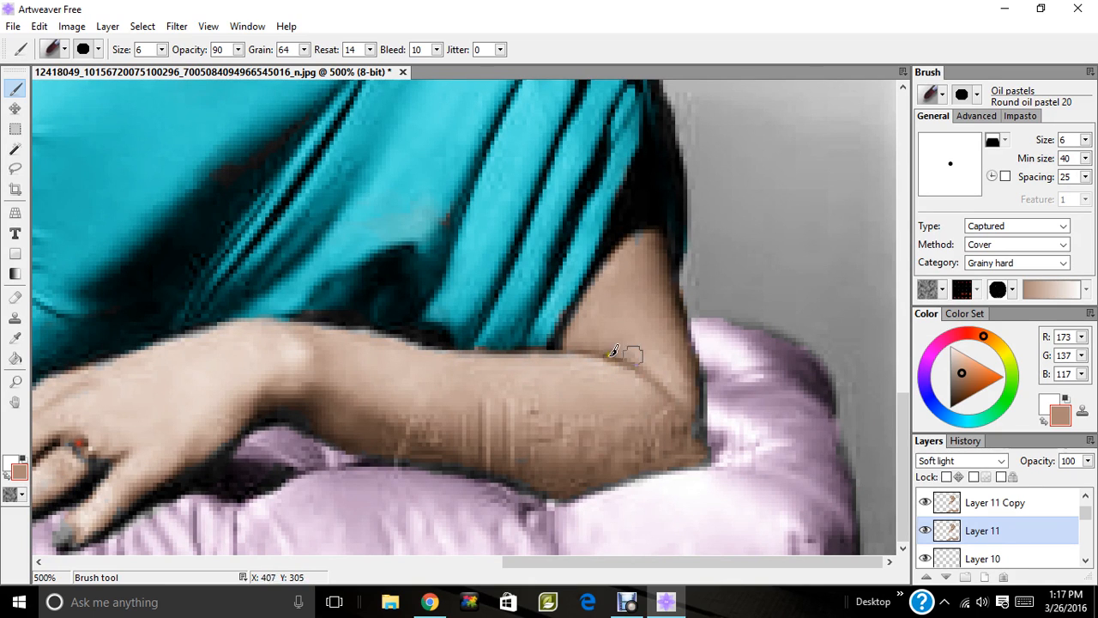
scroll(908, 424, up, 1)
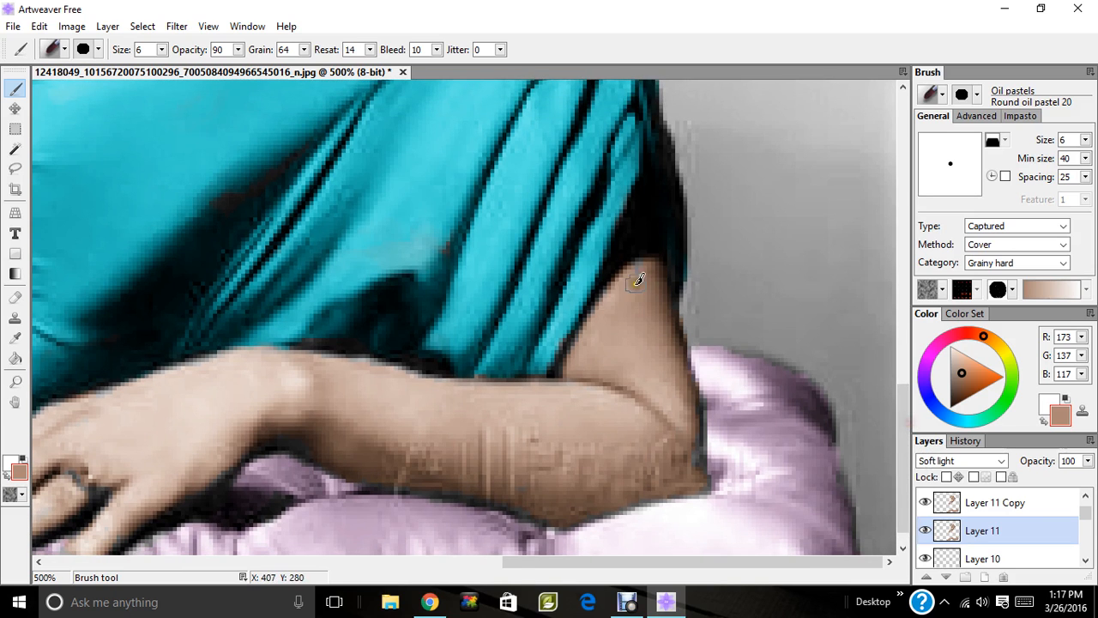
scroll(908, 432, up, 2)
drag(907, 431, 917, 265)
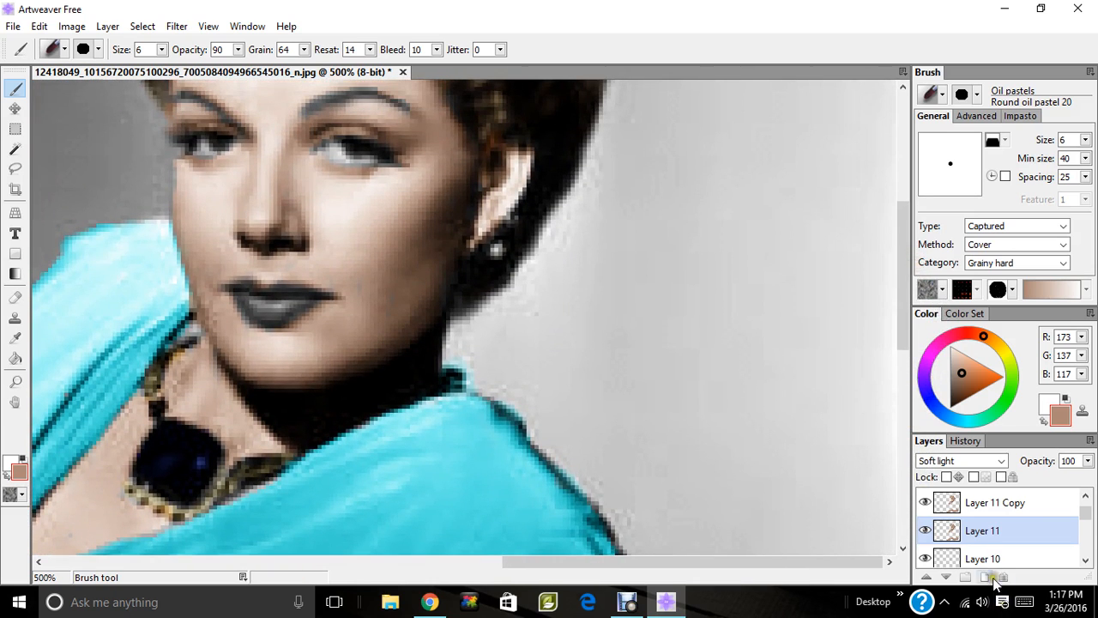
drag(1088, 526, 1086, 501)
click(996, 502)
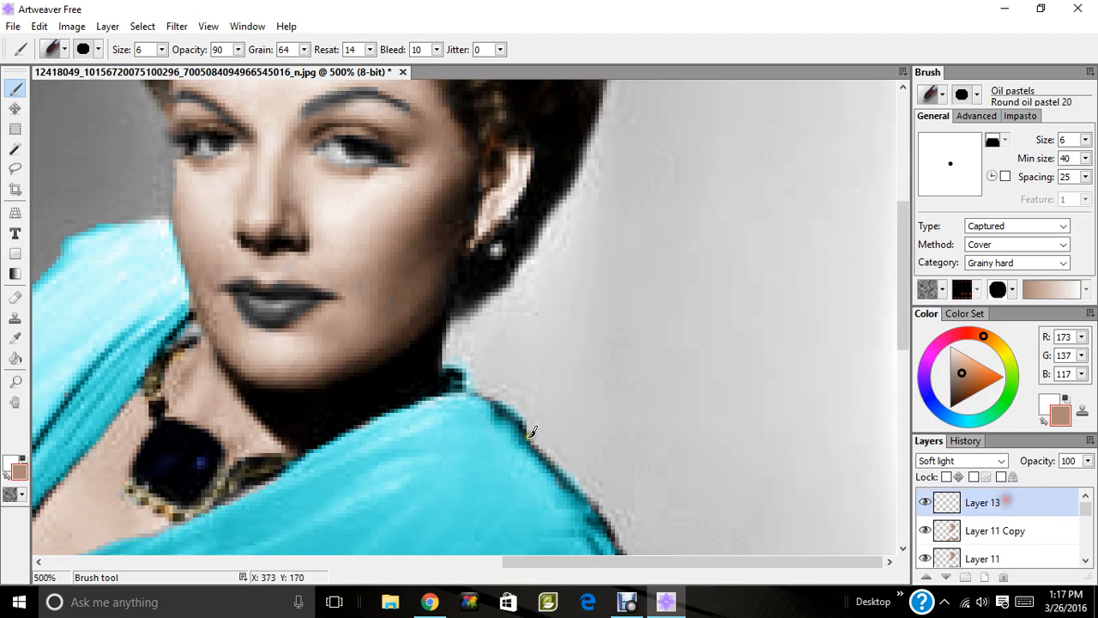
click(971, 332)
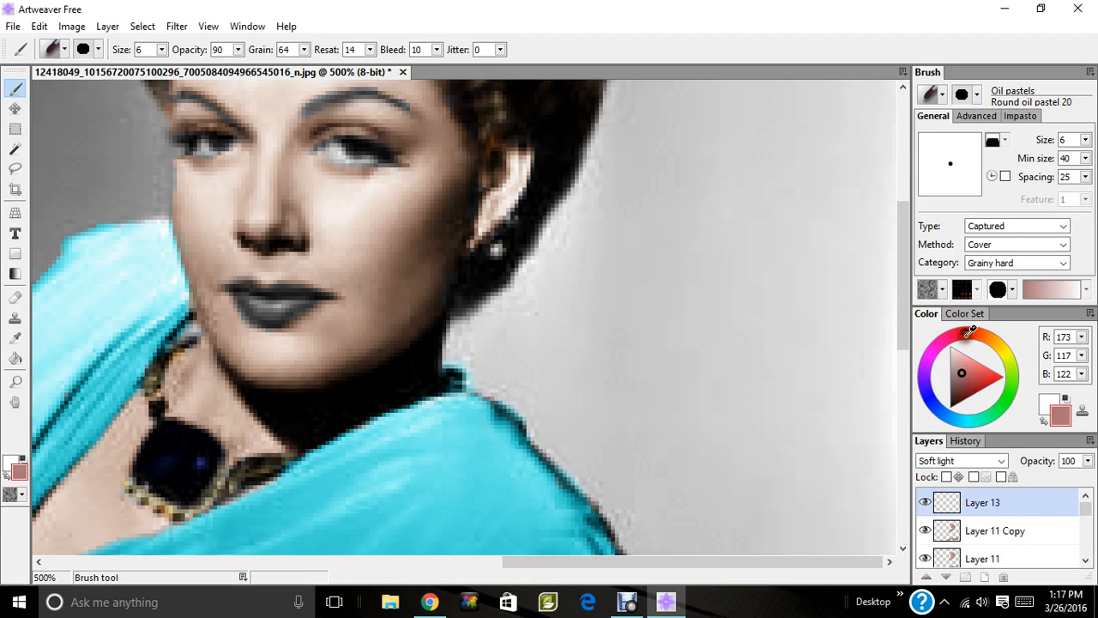
click(981, 375)
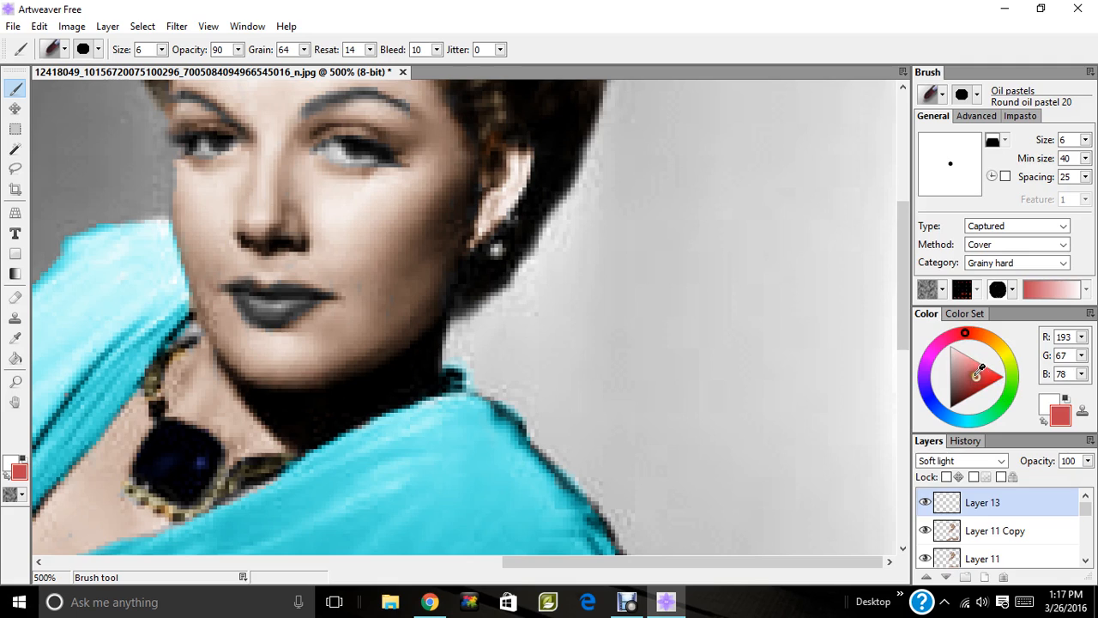
click(974, 372)
click(972, 369)
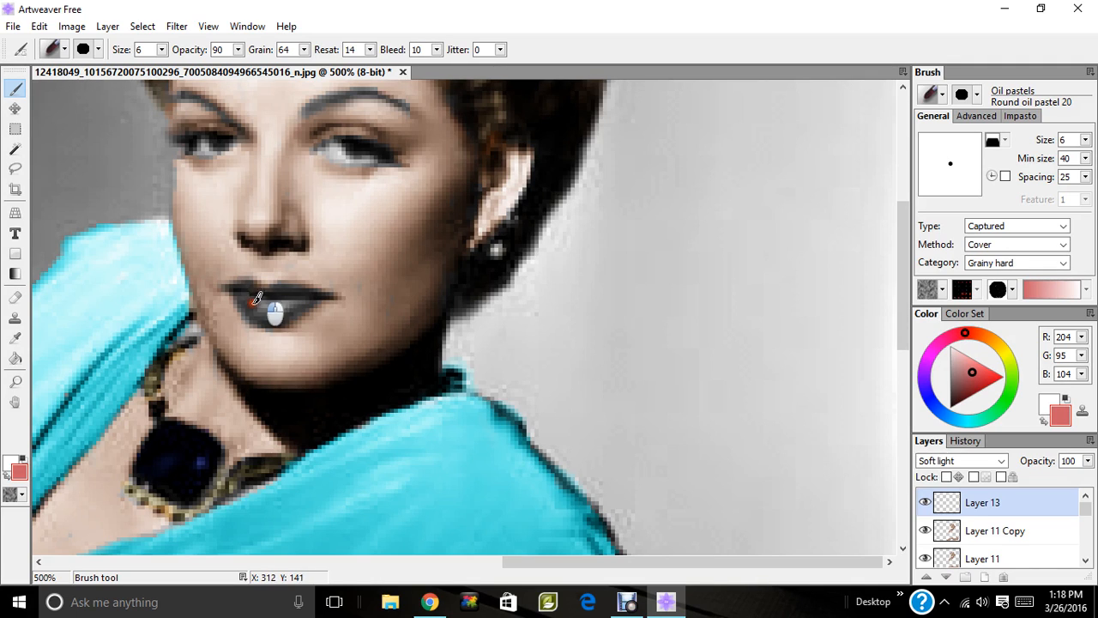
mouse_move(254, 303)
mouse_down()
mouse_move(240, 284)
mouse_move(248, 305)
mouse_move(280, 321)
mouse_move(314, 302)
mouse_move(272, 289)
mouse_move(301, 281)
mouse_move(275, 288)
mouse_move(329, 292)
mouse_move(226, 280)
mouse_move(305, 287)
mouse_move(307, 298)
mouse_move(273, 309)
mouse_move(297, 301)
mouse_up()
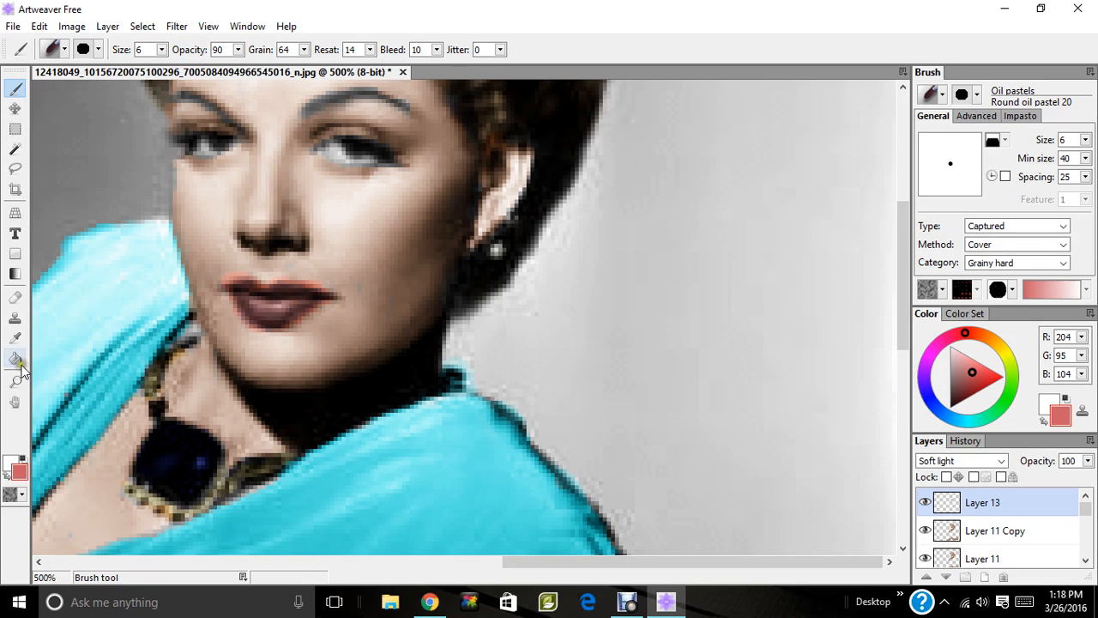
Erase the red spilling over the left part of the upper lip with an eraser of size 11.
click(15, 297)
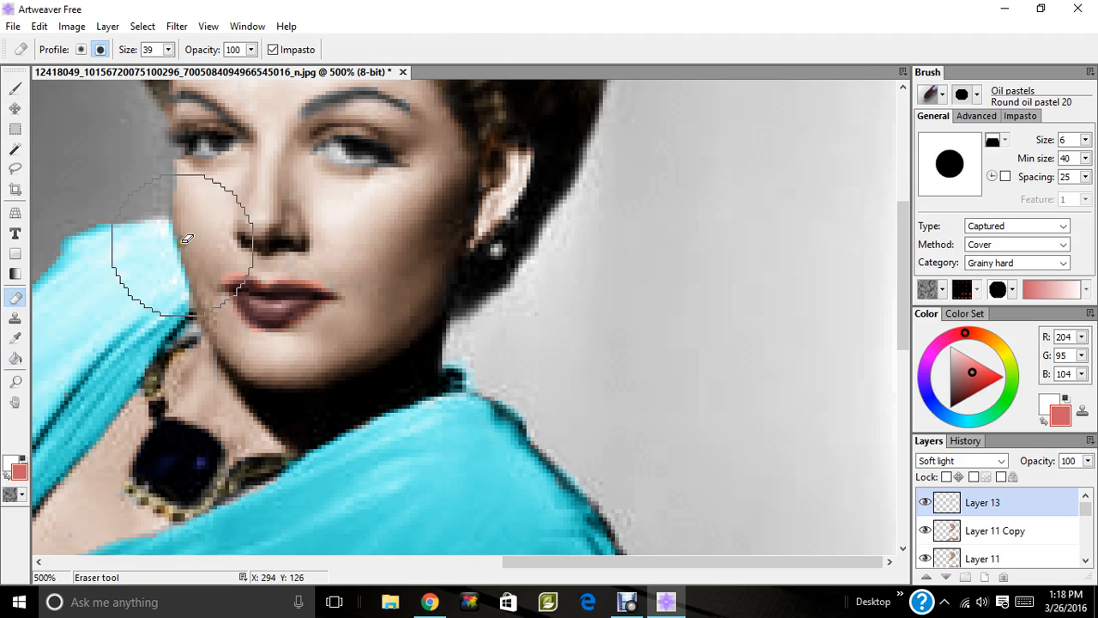
click(168, 50)
drag(168, 53, 151, 72)
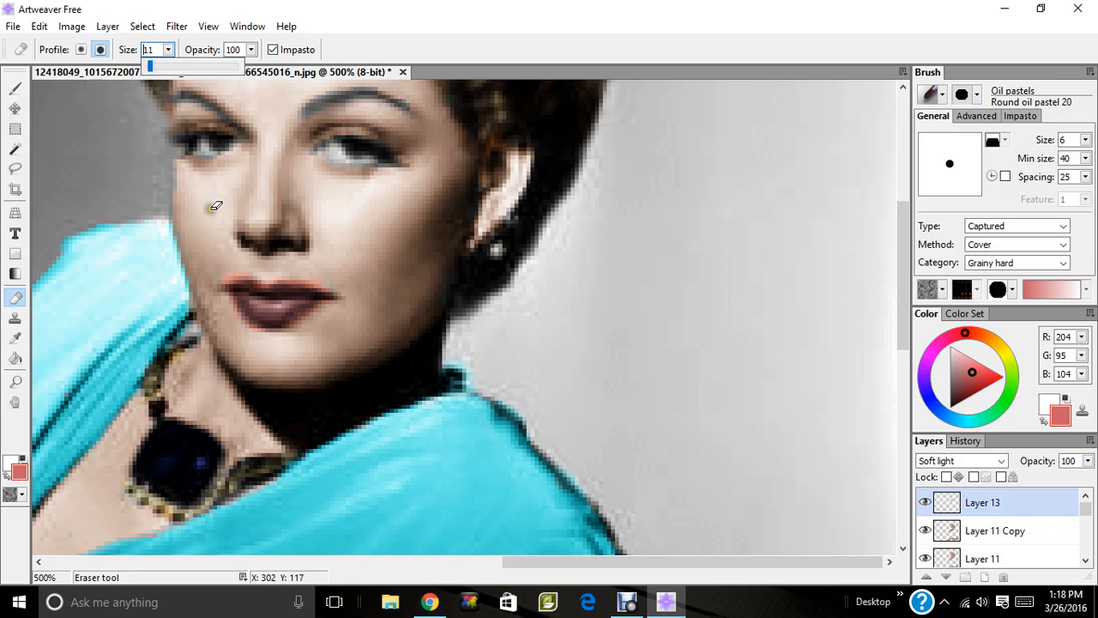
click(236, 264)
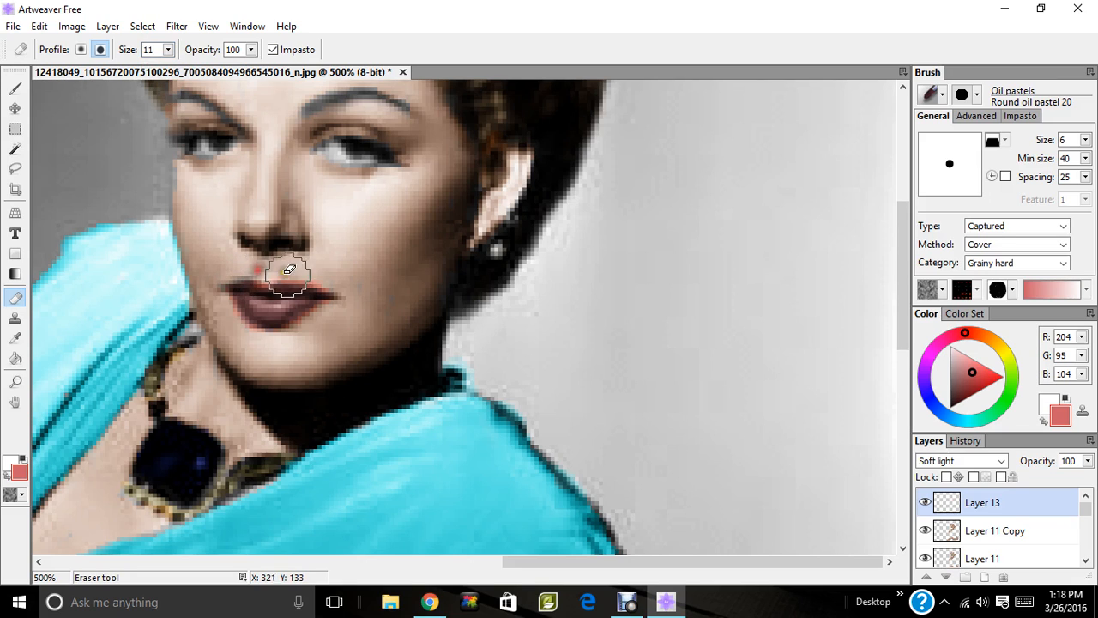
Reduce the eraser size to 2 and clean the remaining red spill along the upper lip's edge.
click(167, 51)
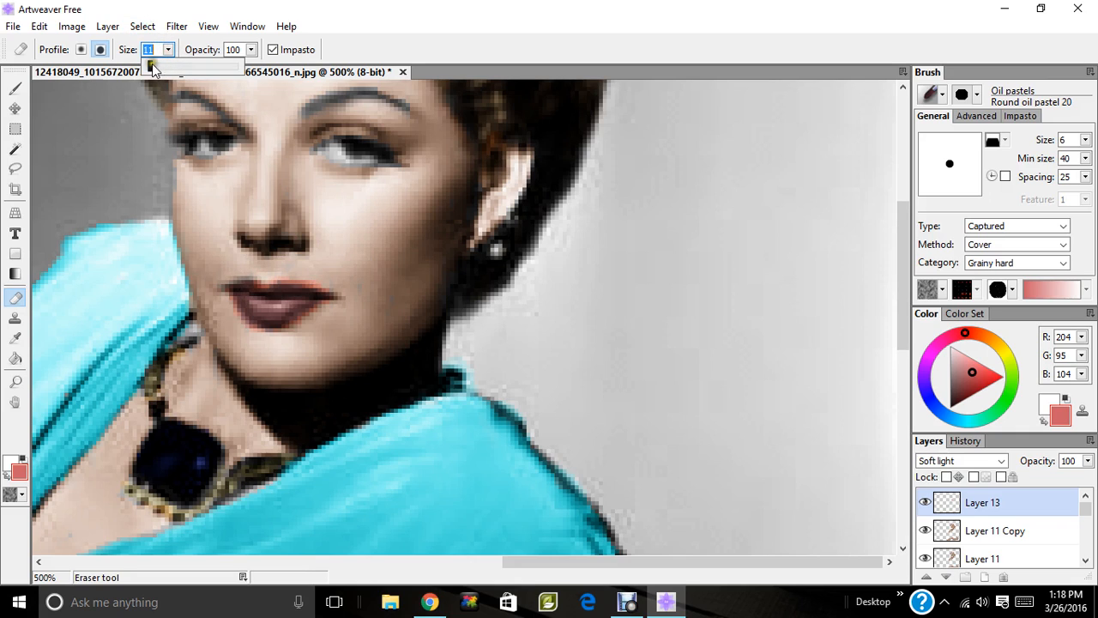
drag(153, 68, 146, 71)
click(139, 50)
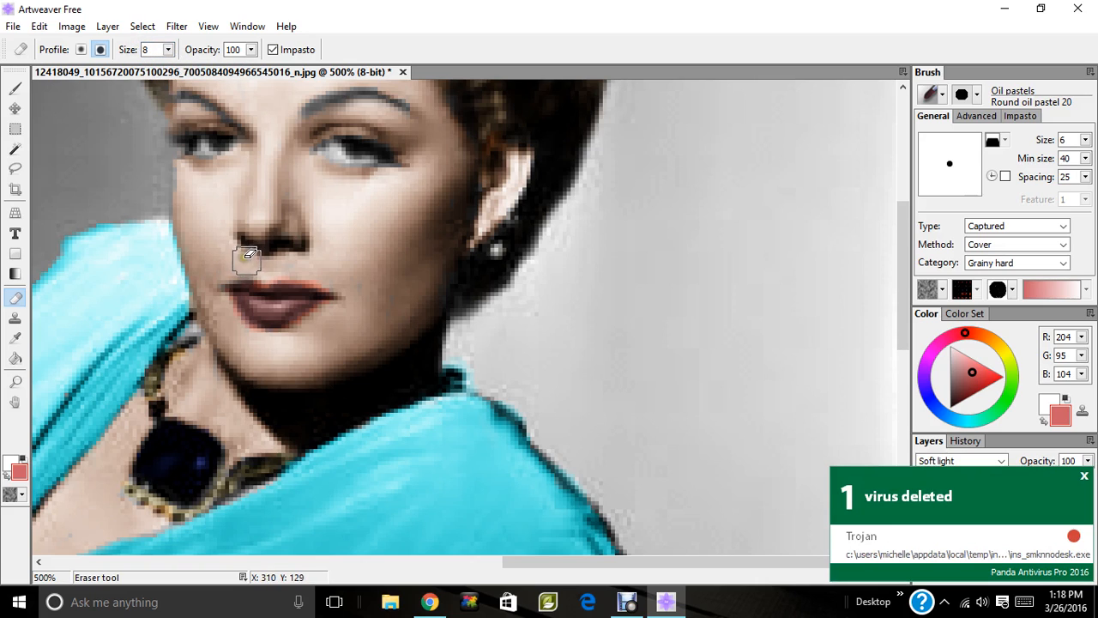
click(169, 47)
click(169, 49)
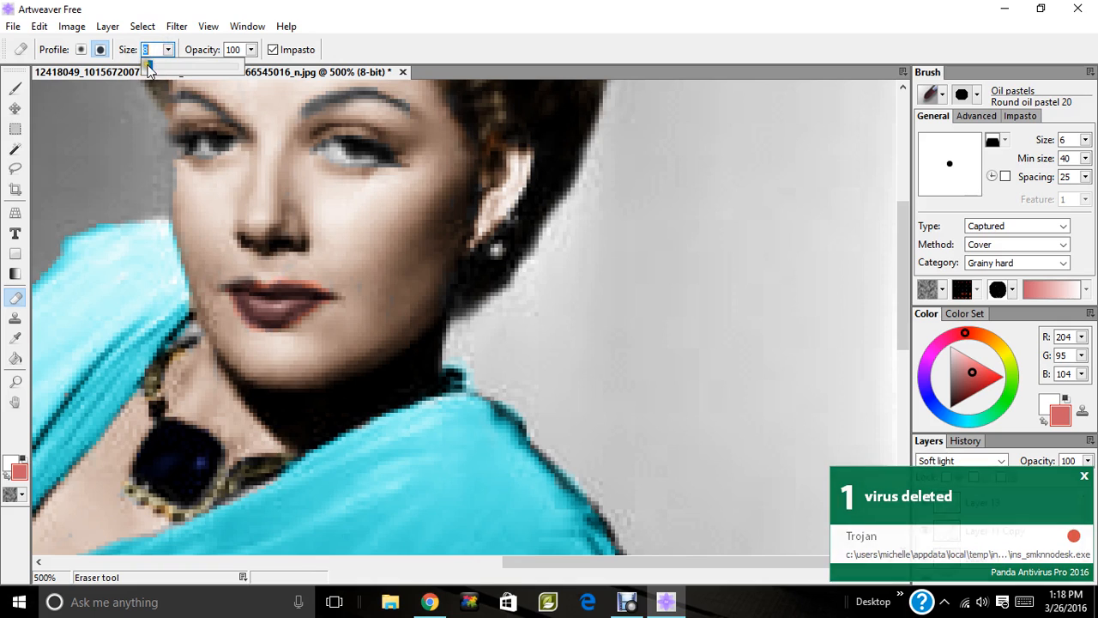
click(139, 66)
drag(149, 66, 143, 66)
click(277, 263)
drag(273, 265, 346, 293)
mouse_move(296, 268)
mouse_down()
mouse_move(247, 334)
mouse_move(307, 344)
mouse_move(298, 339)
mouse_move(338, 296)
mouse_move(322, 277)
mouse_move(264, 274)
mouse_move(217, 301)
mouse_move(250, 341)
mouse_move(271, 337)
mouse_move(244, 333)
mouse_move(220, 303)
mouse_move(246, 285)
mouse_up()
click(15, 89)
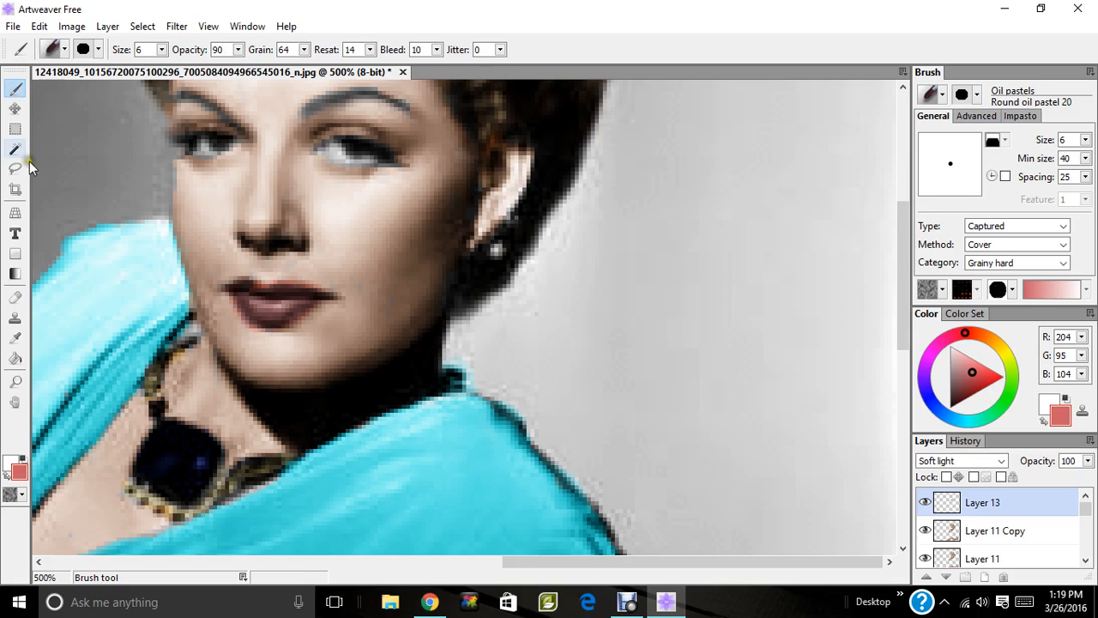
click(15, 297)
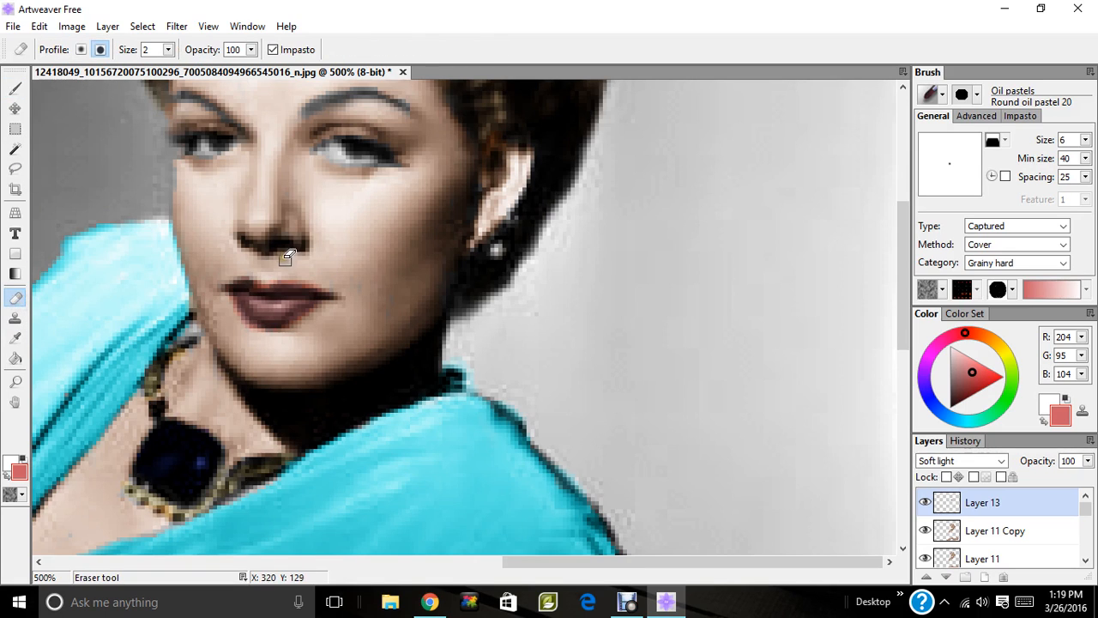
mouse_move(280, 268)
mouse_down()
mouse_move(319, 289)
mouse_move(294, 276)
mouse_move(261, 278)
mouse_move(312, 319)
mouse_move(249, 339)
mouse_move(239, 297)
mouse_up()
Create a new layer above the lip layer with the Soft light blend mode and 100 opacity.
click(18, 90)
key(ctrl+shift+n)
click(563, 305)
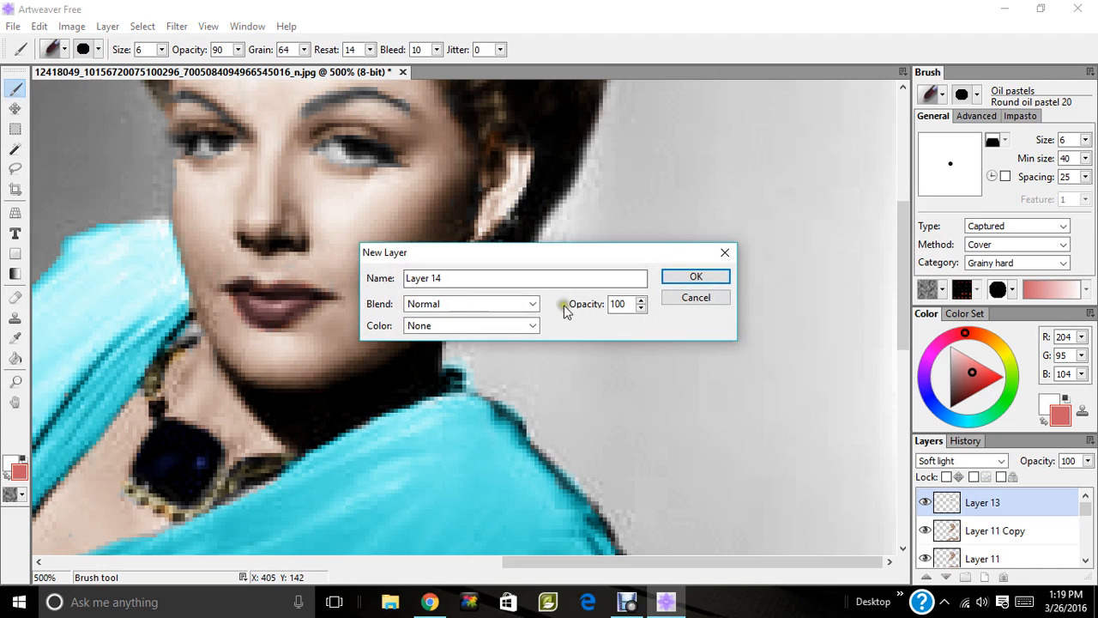
click(517, 304)
click(449, 449)
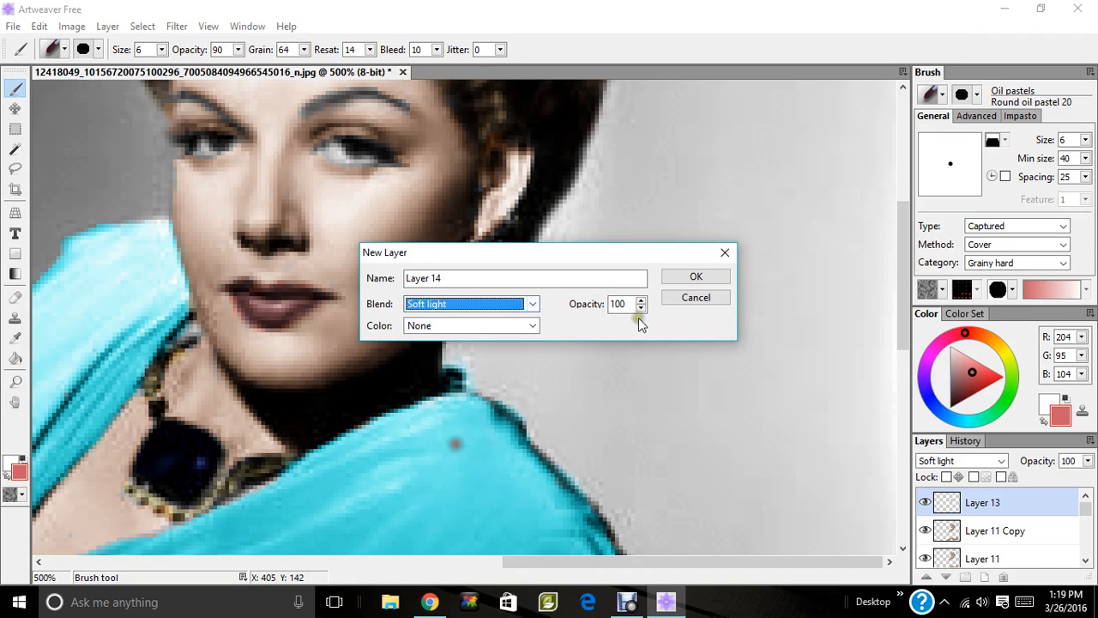
click(695, 276)
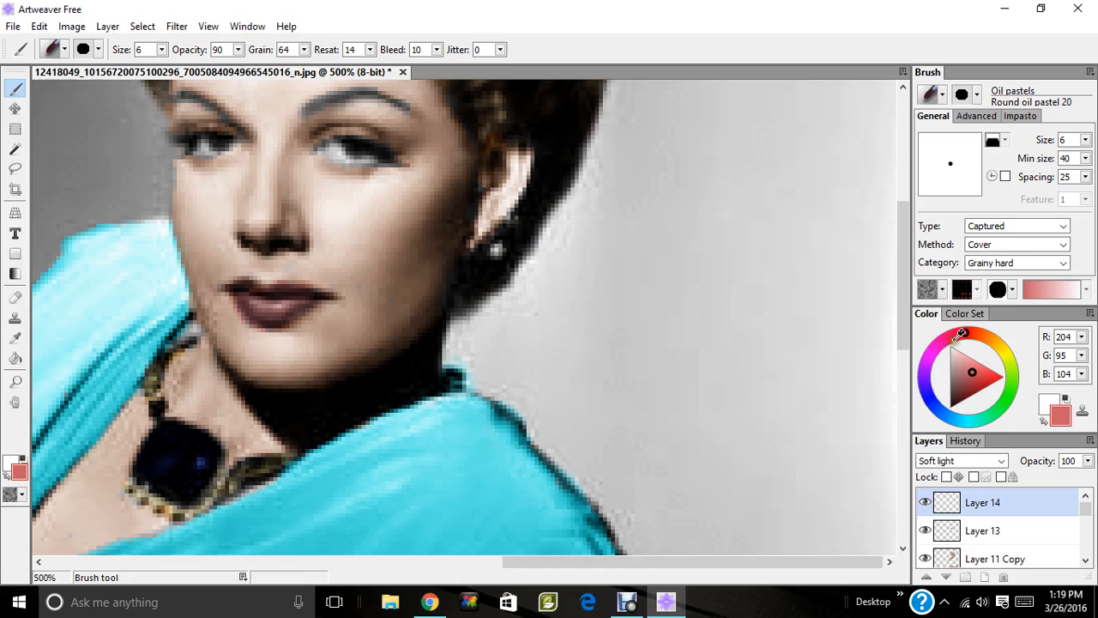
Paint the inner corners and rims of both eyes in light pink, RGB 234, 171, 176, with a size 1 brush.
click(964, 358)
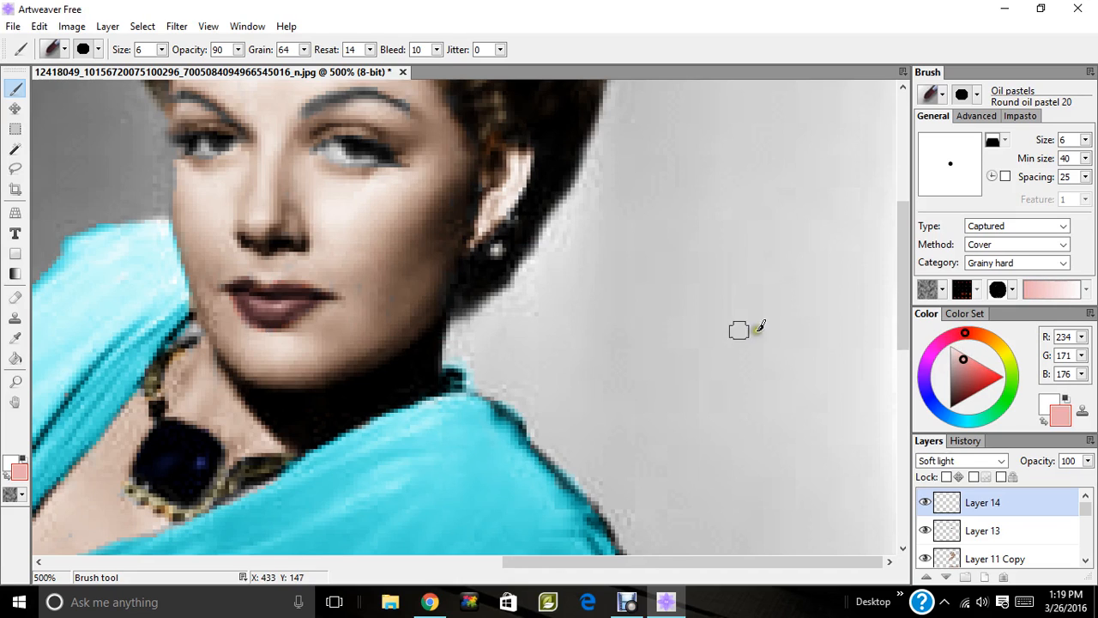
click(162, 50)
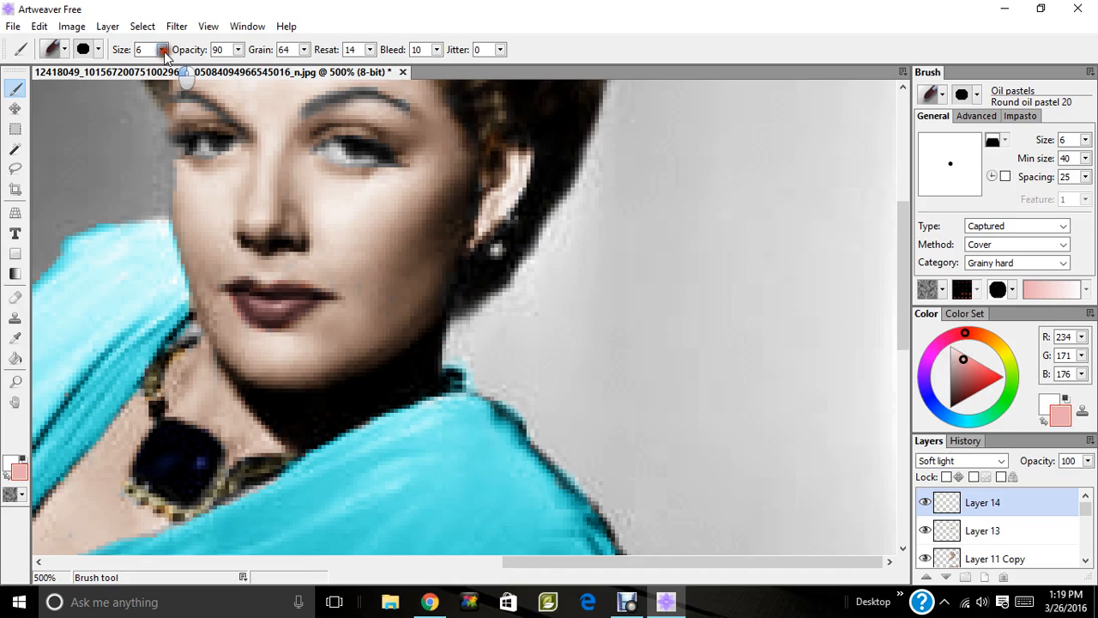
click(140, 66)
drag(136, 66, 143, 67)
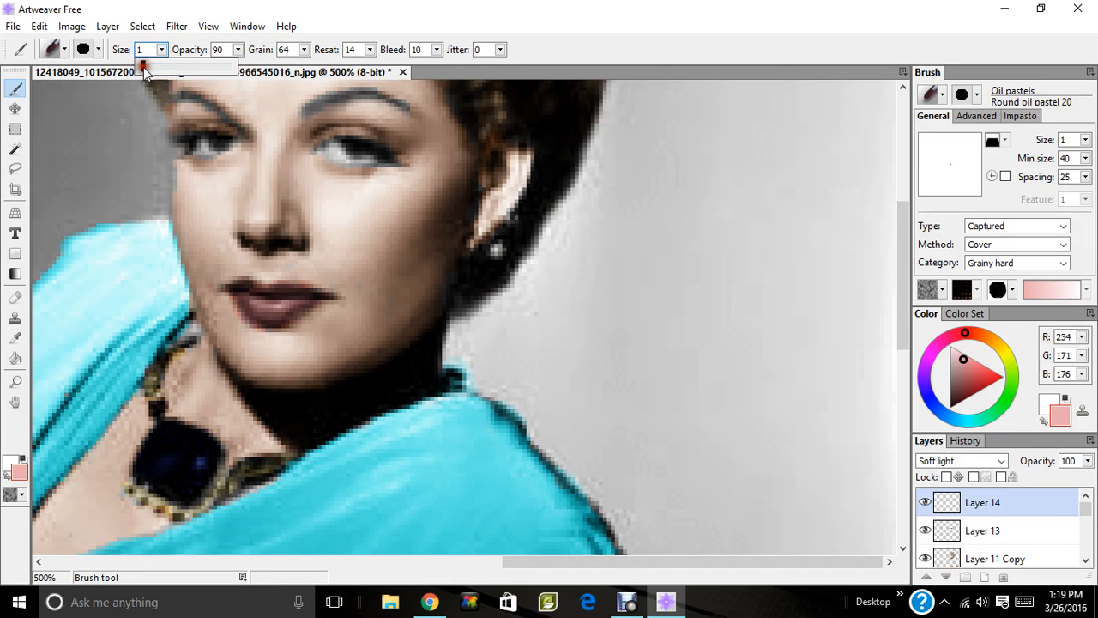
click(372, 162)
drag(374, 158, 319, 147)
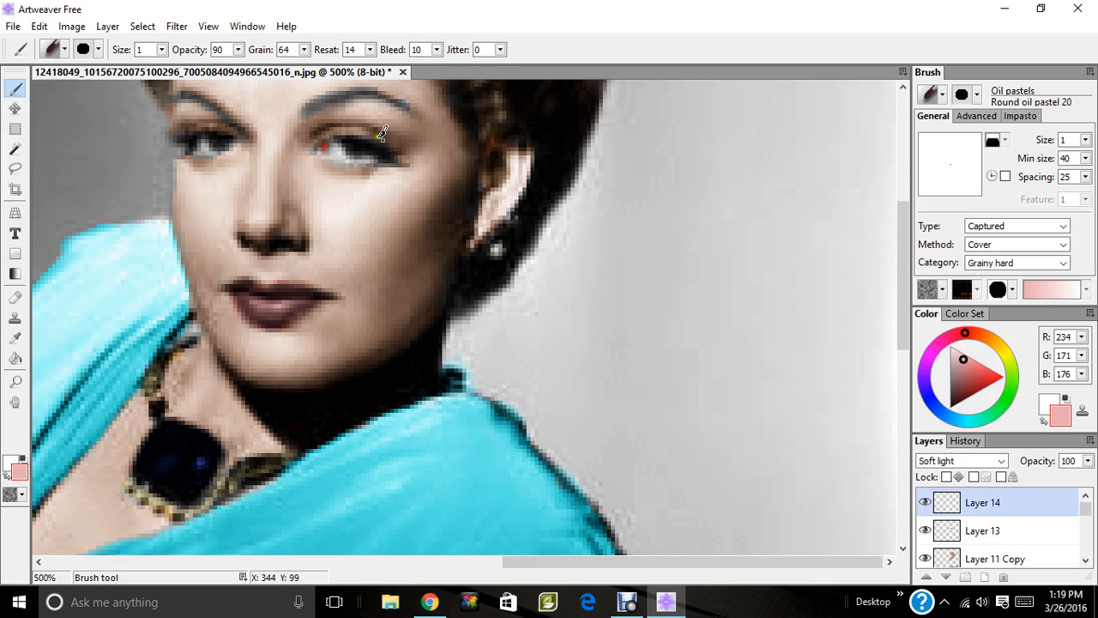
mouse_move(237, 143)
mouse_down()
mouse_move(188, 152)
mouse_move(239, 146)
mouse_up()
mouse_move(331, 148)
mouse_down()
mouse_move(369, 161)
mouse_move(329, 149)
mouse_move(426, 148)
mouse_up()
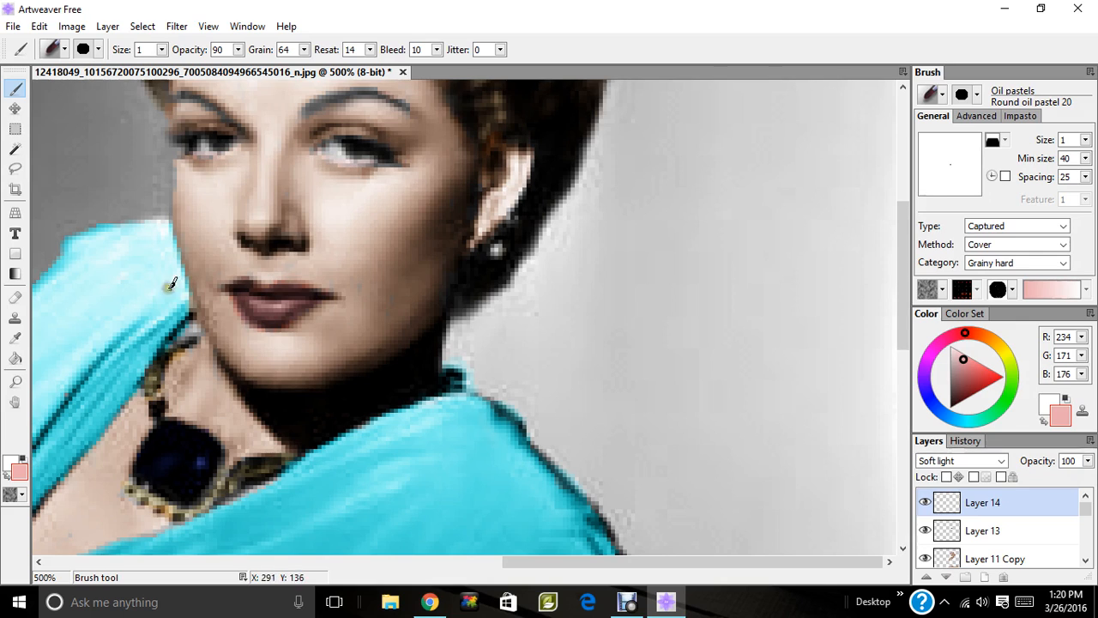
Create another Soft light layer above the pink eye layer.
key(ctrl+shift+n)
click(438, 304)
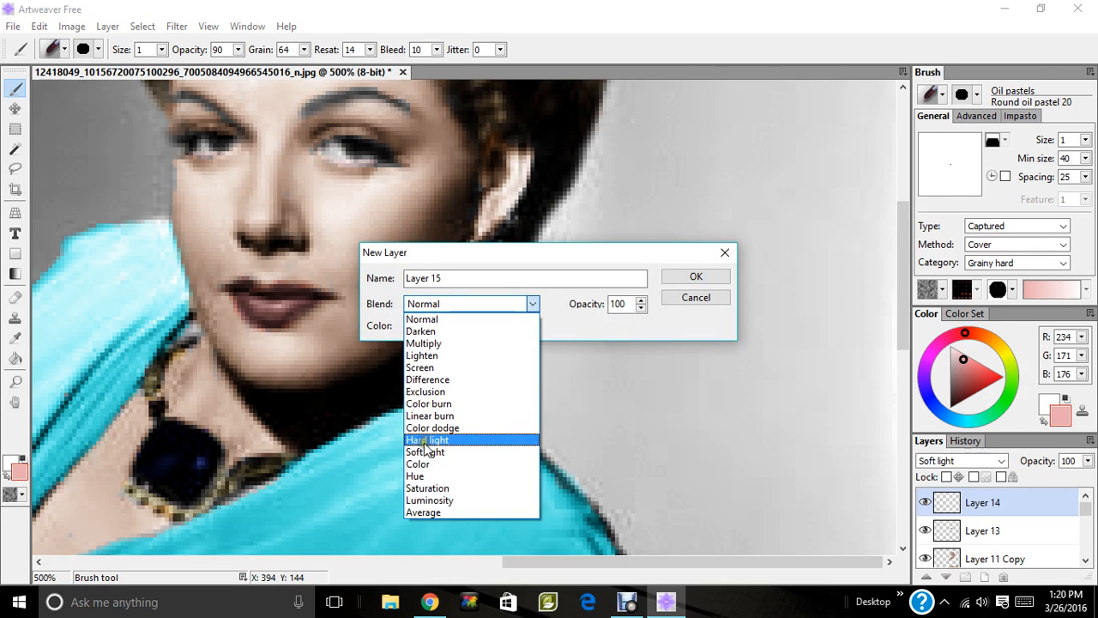
click(429, 452)
click(696, 277)
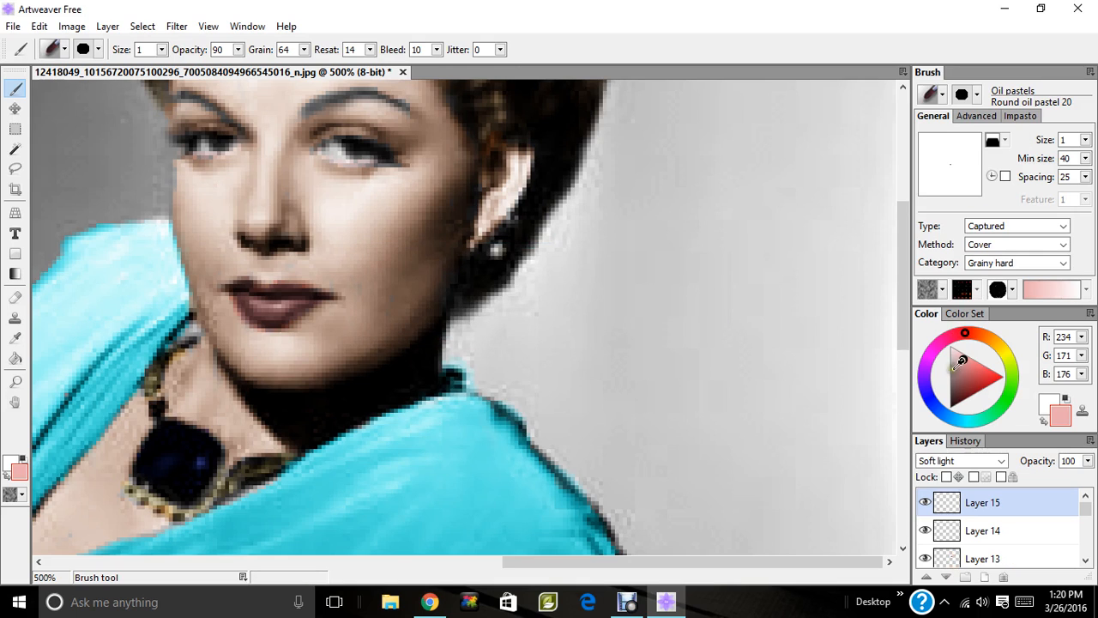
Paint both eyebrows in brown, RGB 104, 83, 53, with a size 3 brush.
drag(1001, 328, 996, 342)
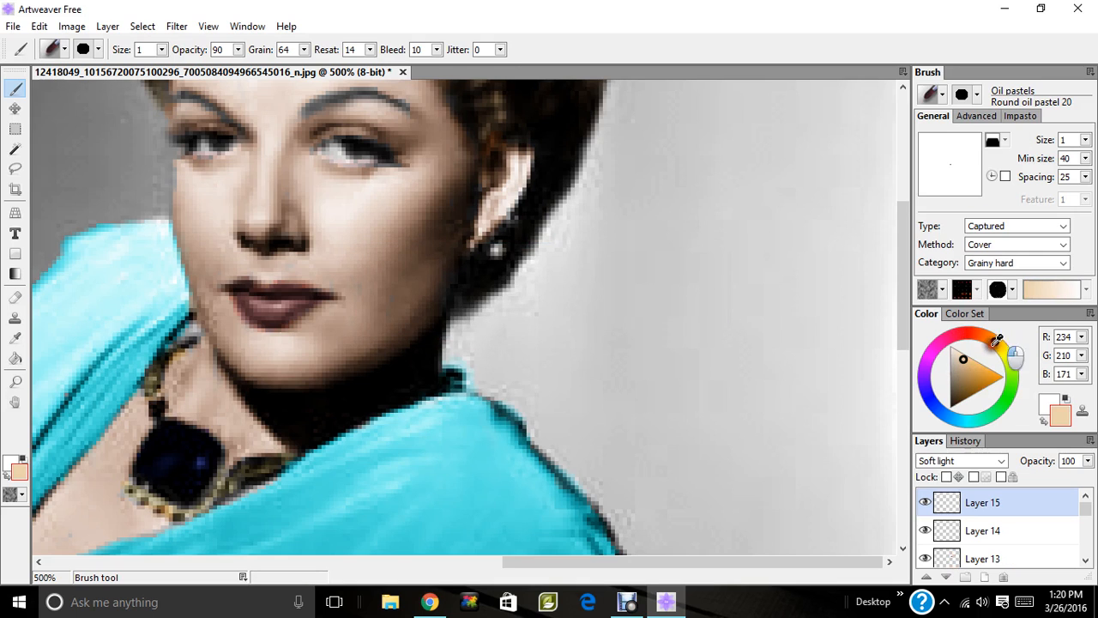
click(962, 389)
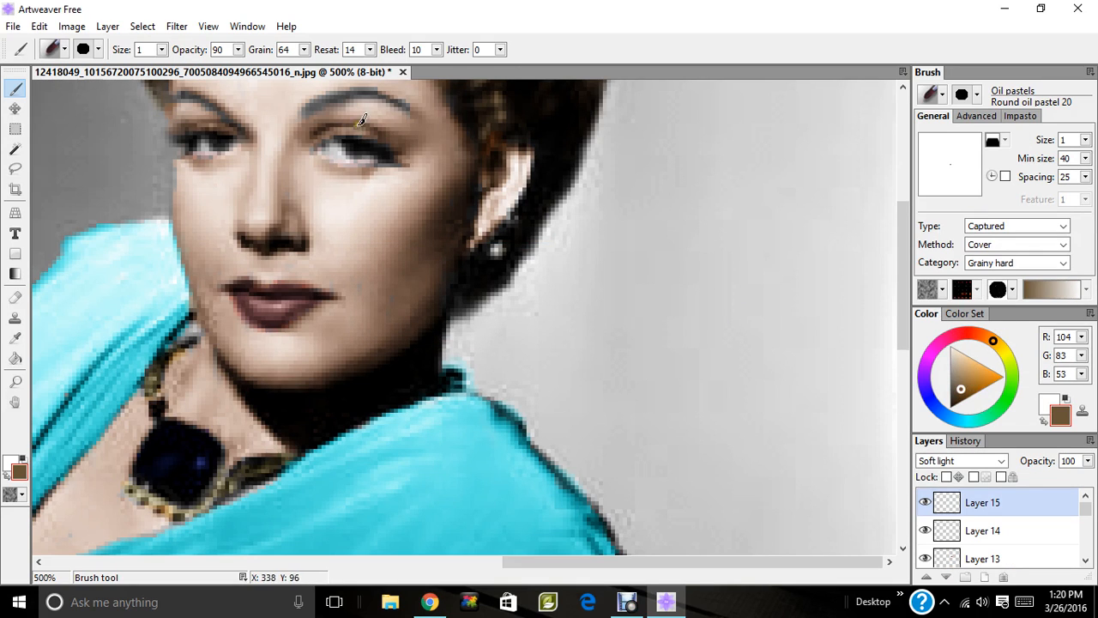
click(160, 49)
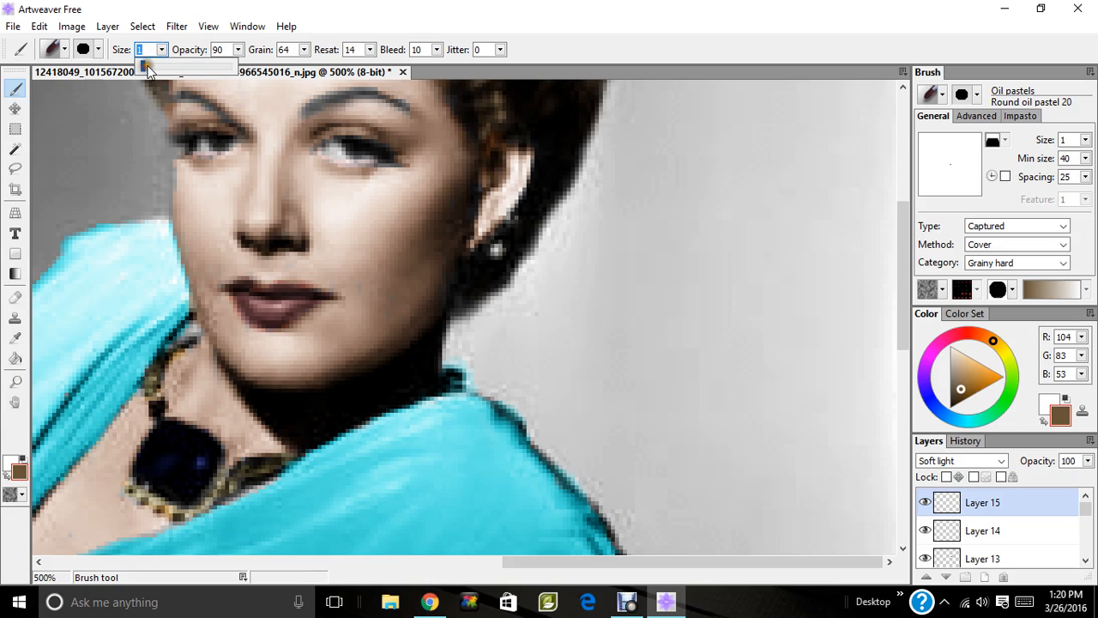
drag(147, 66, 143, 66)
click(312, 102)
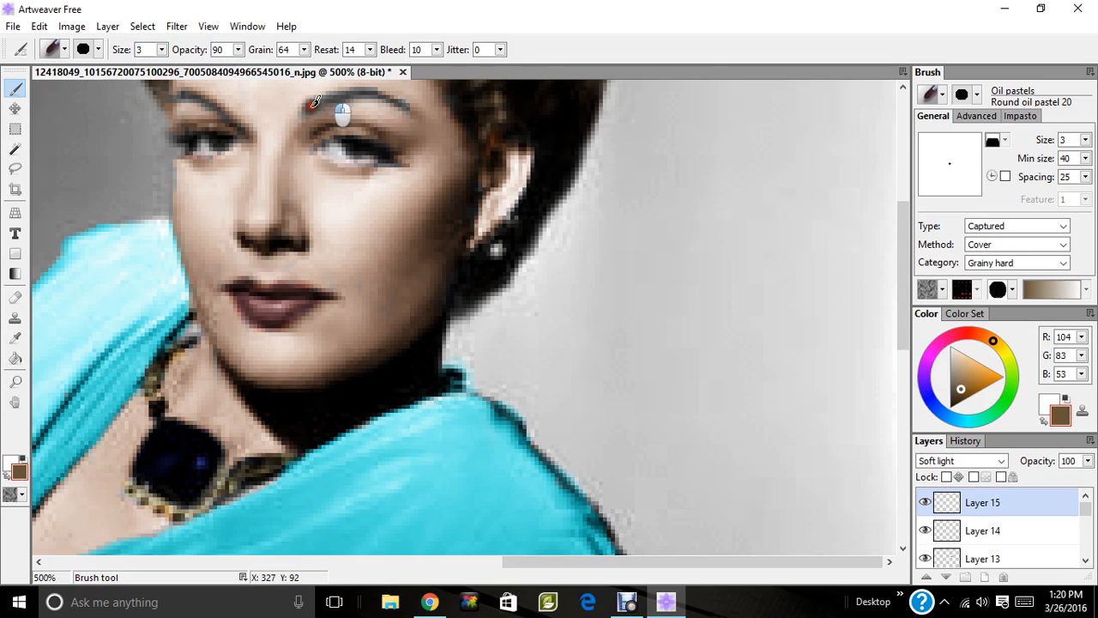
mouse_move(314, 102)
mouse_down()
mouse_move(344, 89)
mouse_move(301, 111)
mouse_move(362, 89)
mouse_move(405, 105)
mouse_move(340, 86)
mouse_up()
scroll(905, 327, up, 3)
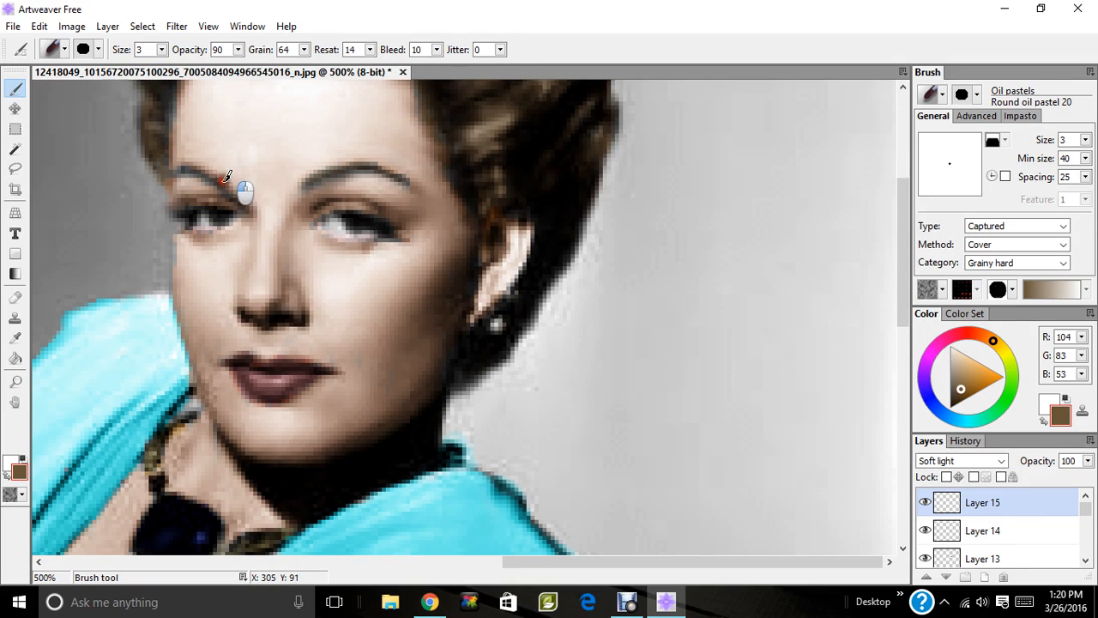
mouse_move(226, 176)
mouse_down()
mouse_move(176, 163)
mouse_move(247, 204)
mouse_up()
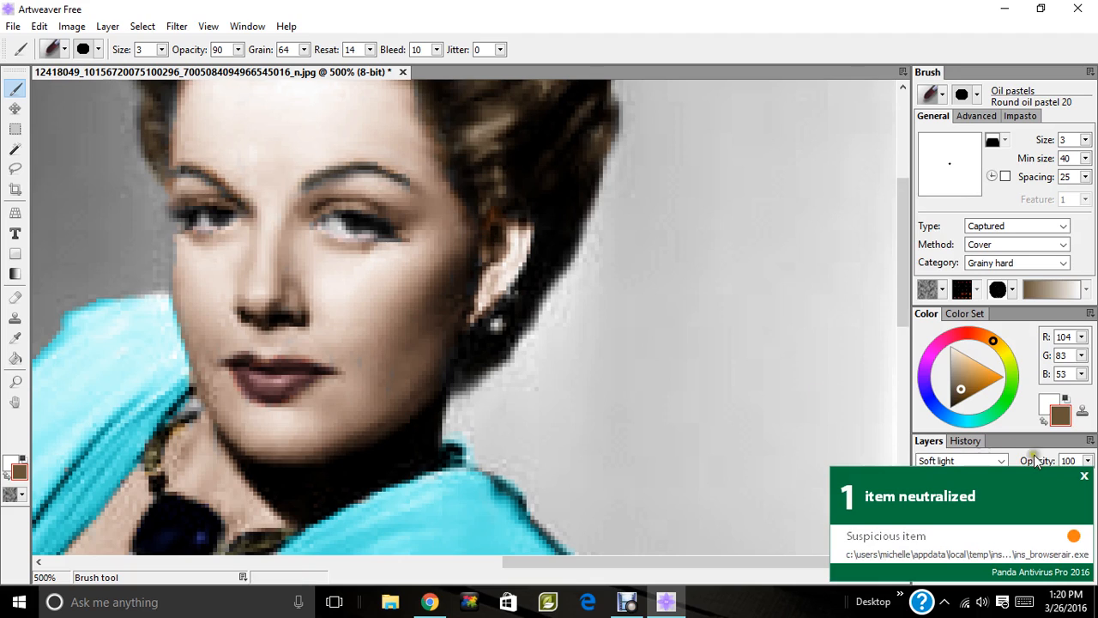
click(1086, 477)
mouse_move(314, 169)
mouse_down()
mouse_move(356, 168)
mouse_move(403, 182)
mouse_move(312, 178)
mouse_up()
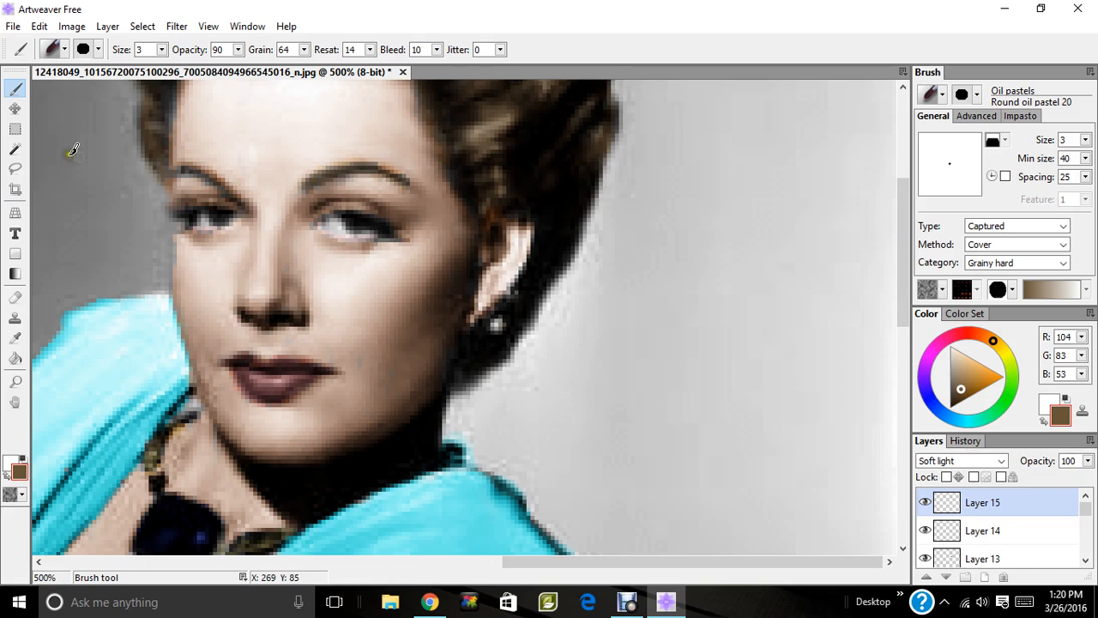
Create a new layer above the eyebrow layer with the Soft light blend mode and 100 opacity.
key(ctrl+shift+n)
click(506, 302)
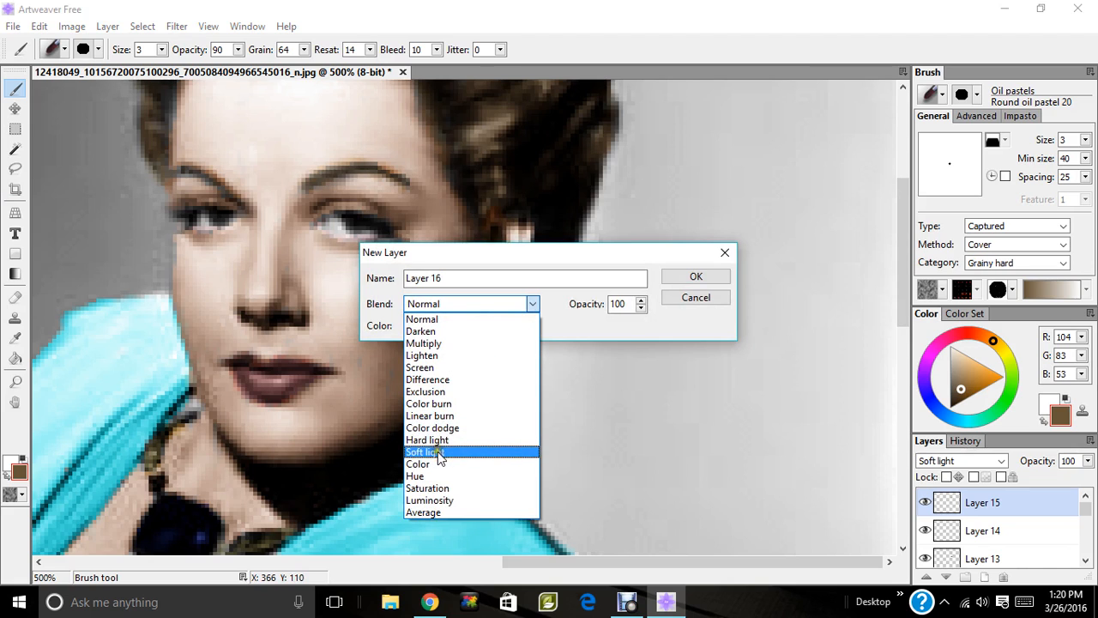
click(439, 452)
click(680, 278)
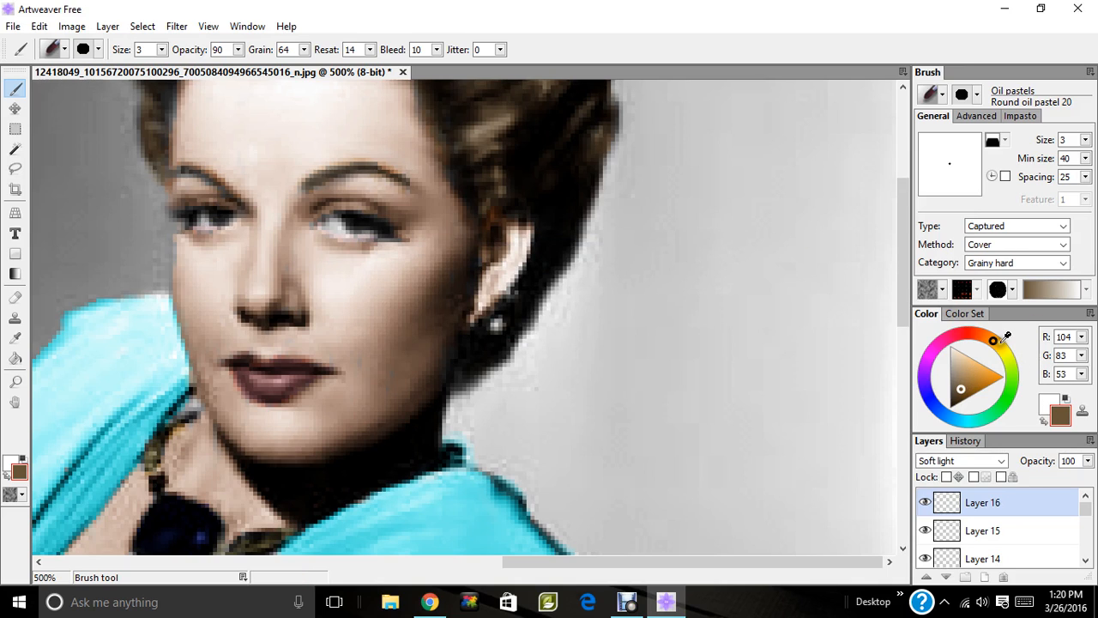
Paint the irises of both eyes in brown, RGB 114, 71, 10, with the size 3 brush.
click(972, 393)
mouse_move(350, 209)
mouse_down()
mouse_move(364, 230)
mouse_move(342, 206)
mouse_move(371, 217)
mouse_up()
drag(216, 209, 228, 211)
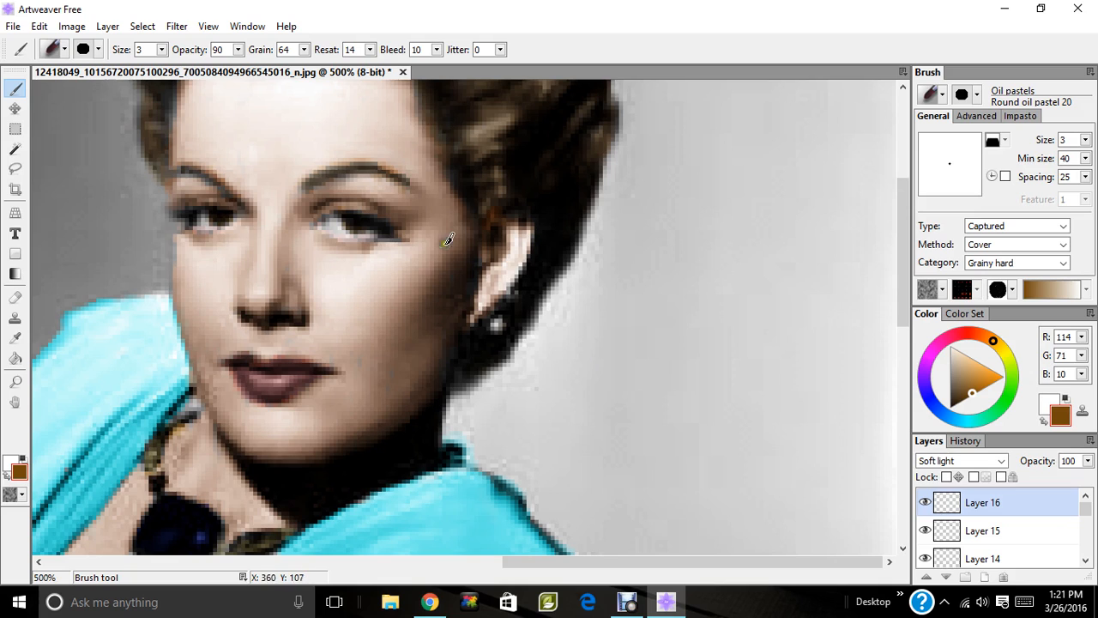
Create another Soft light layer with 100 opacity above the iris layer.
key(ctrl+shift+n)
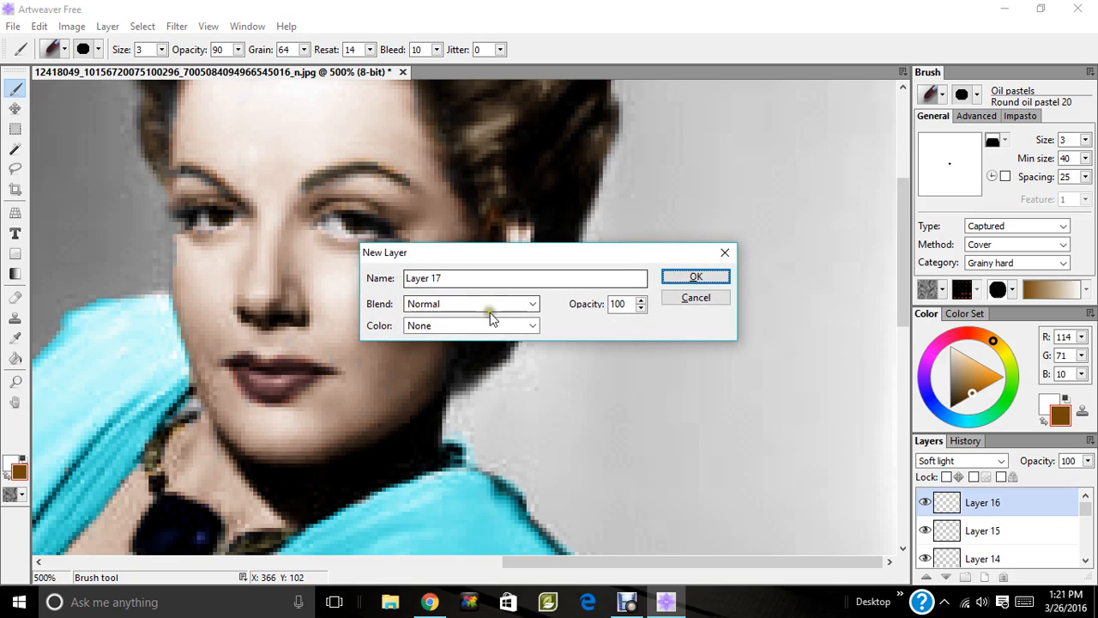
click(506, 304)
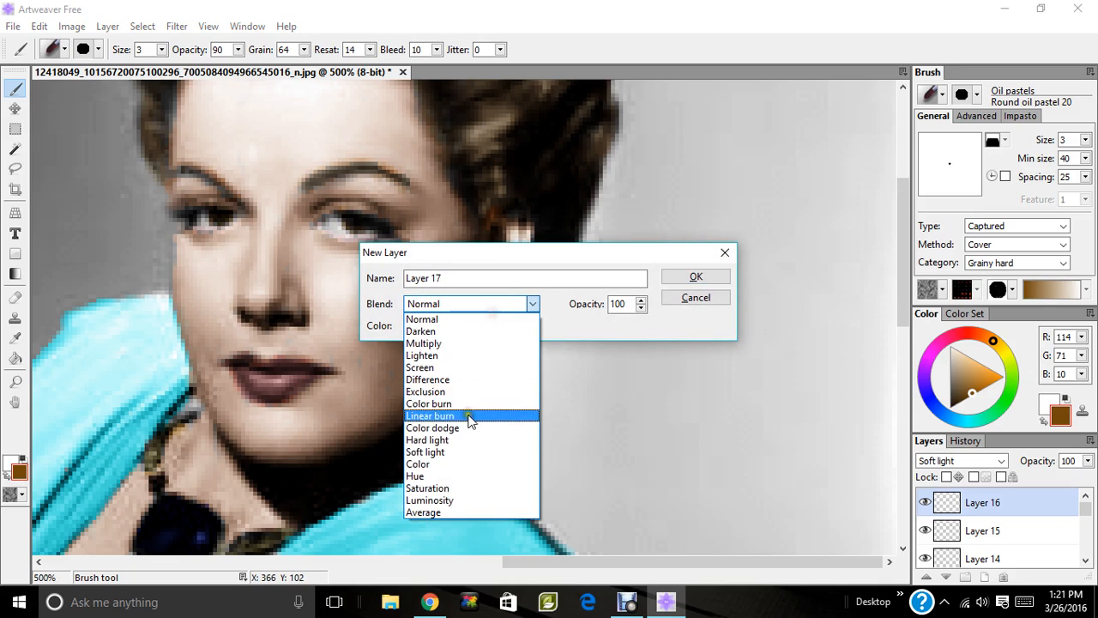
click(446, 451)
click(712, 277)
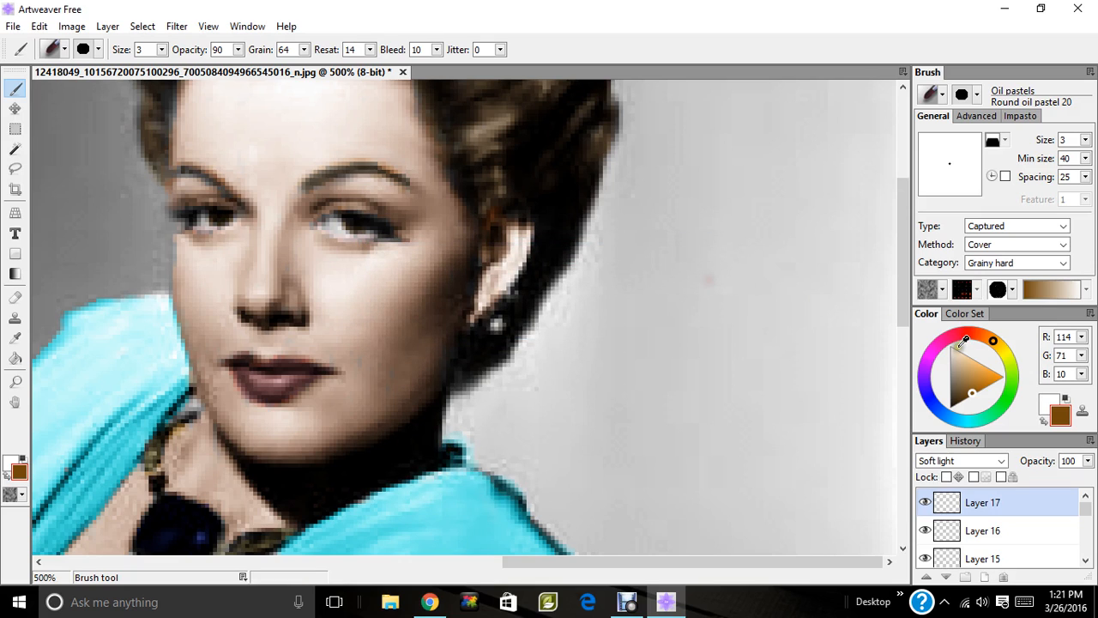
Set the brush color to dusty pink, RGB 175, 110, 122, and the brush size to 18.
click(962, 335)
click(964, 371)
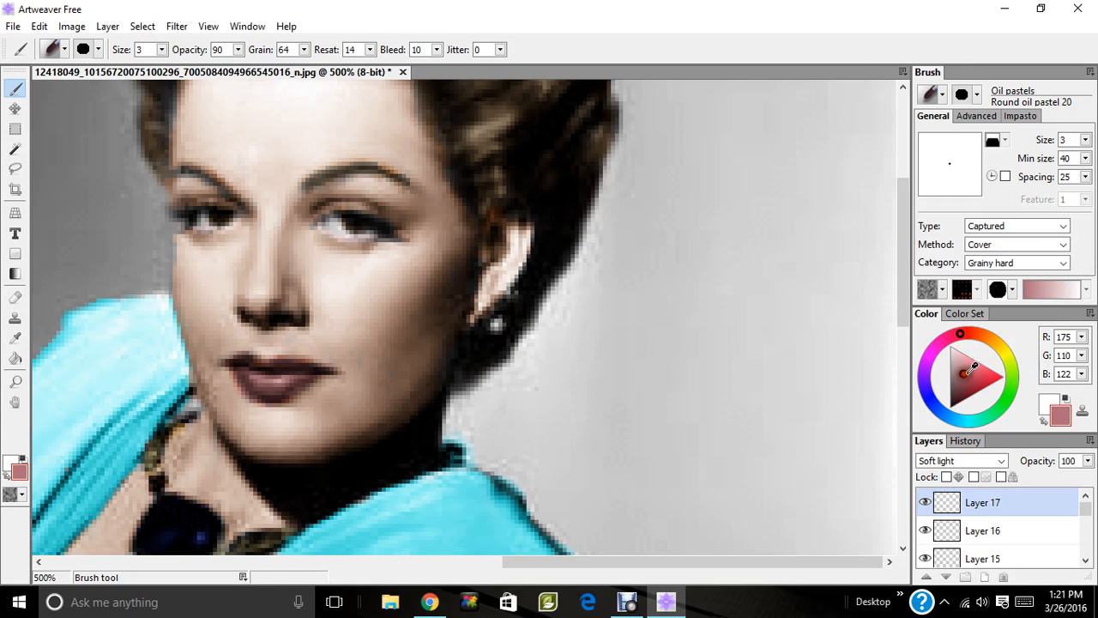
click(164, 50)
click(171, 67)
click(151, 68)
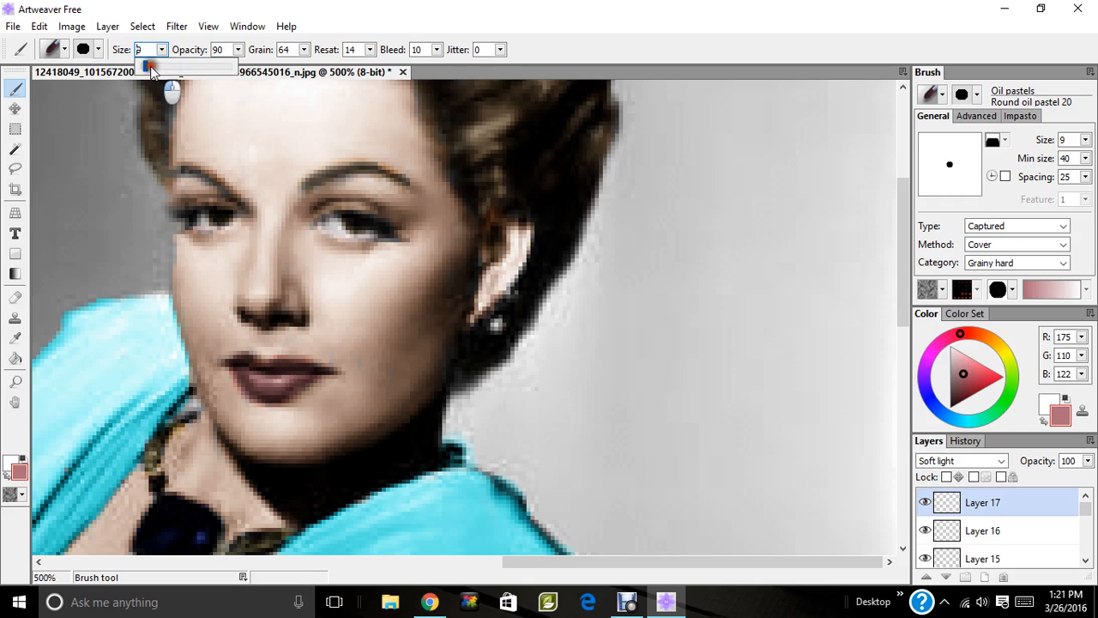
mouse_move(151, 68)
mouse_down()
mouse_move(170, 73)
mouse_move(160, 75)
mouse_up()
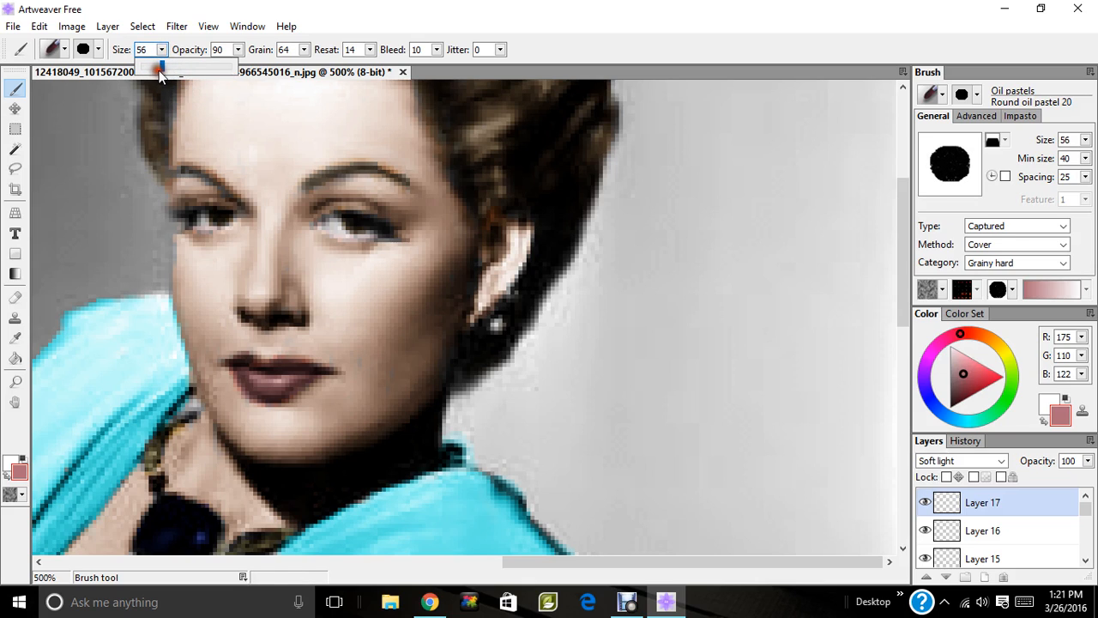
click(378, 302)
drag(157, 67, 148, 67)
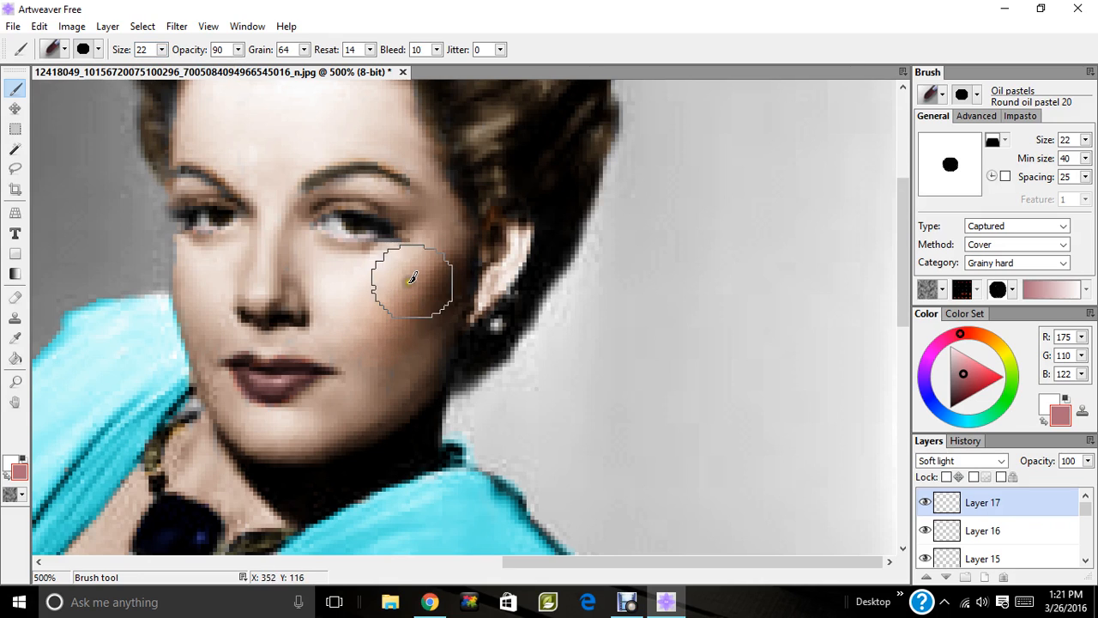
click(161, 49)
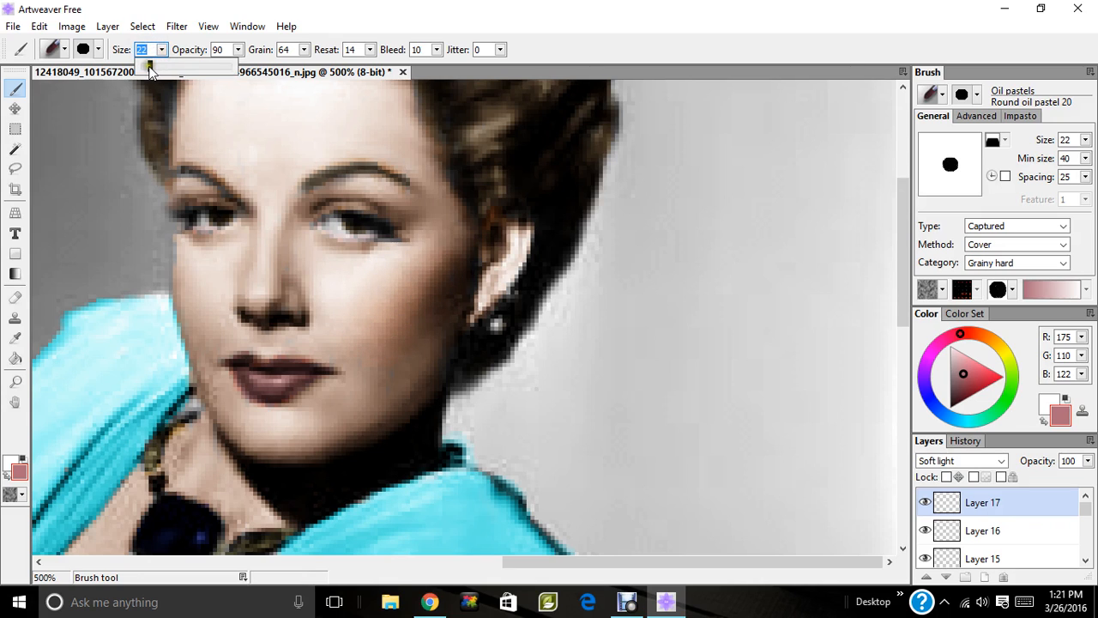
drag(150, 67, 145, 66)
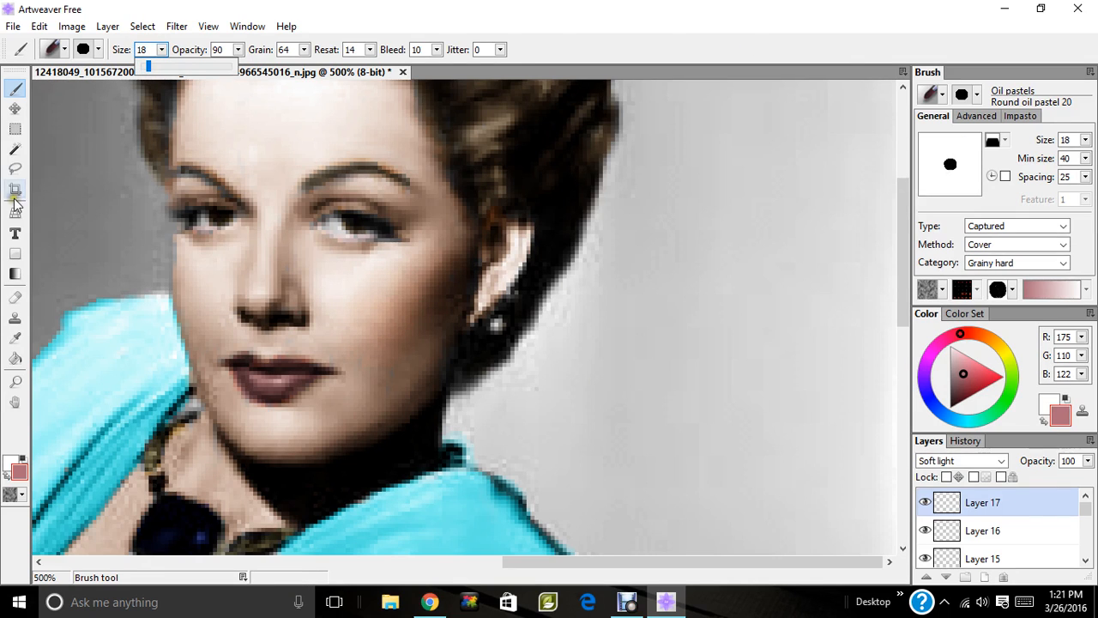
click(15, 380)
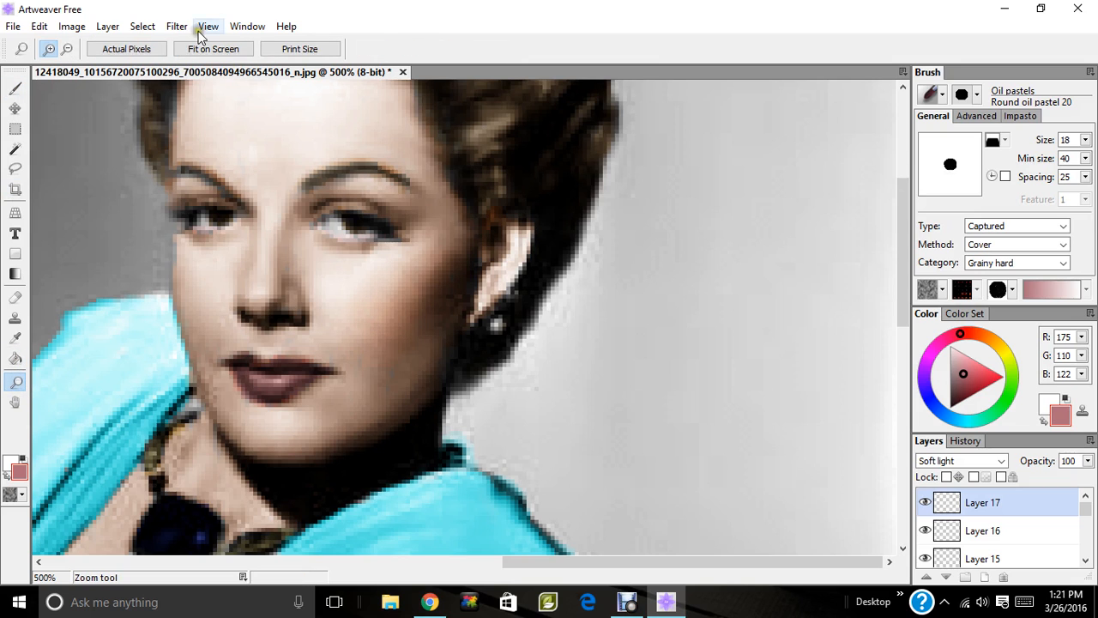
click(220, 49)
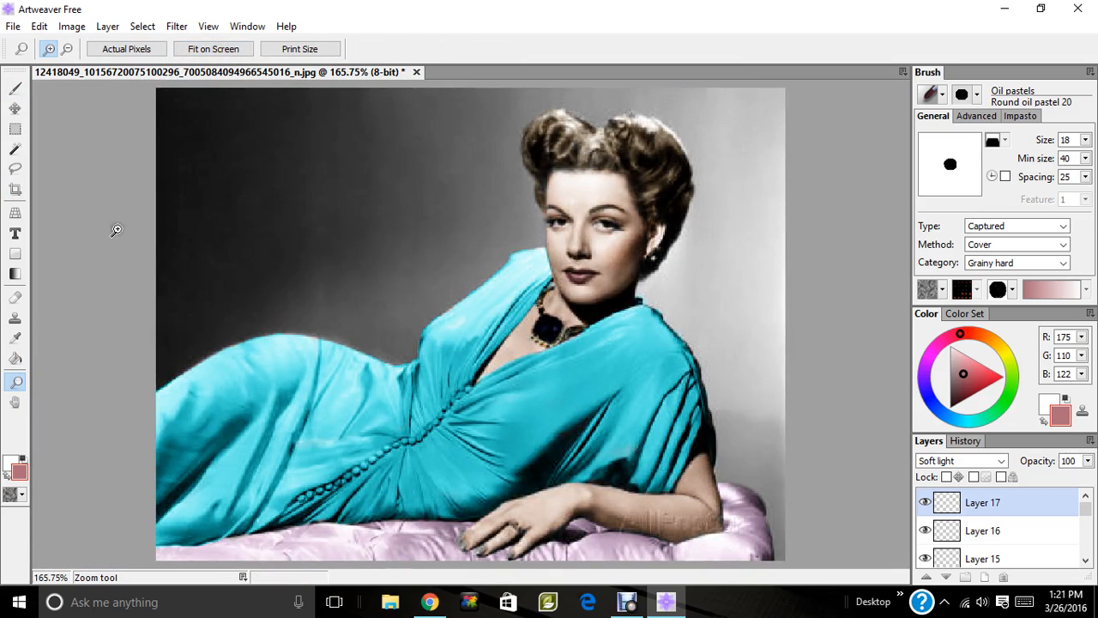
Try painting dusty pink over the forehead and nose with the size 18 brush.
key(b)
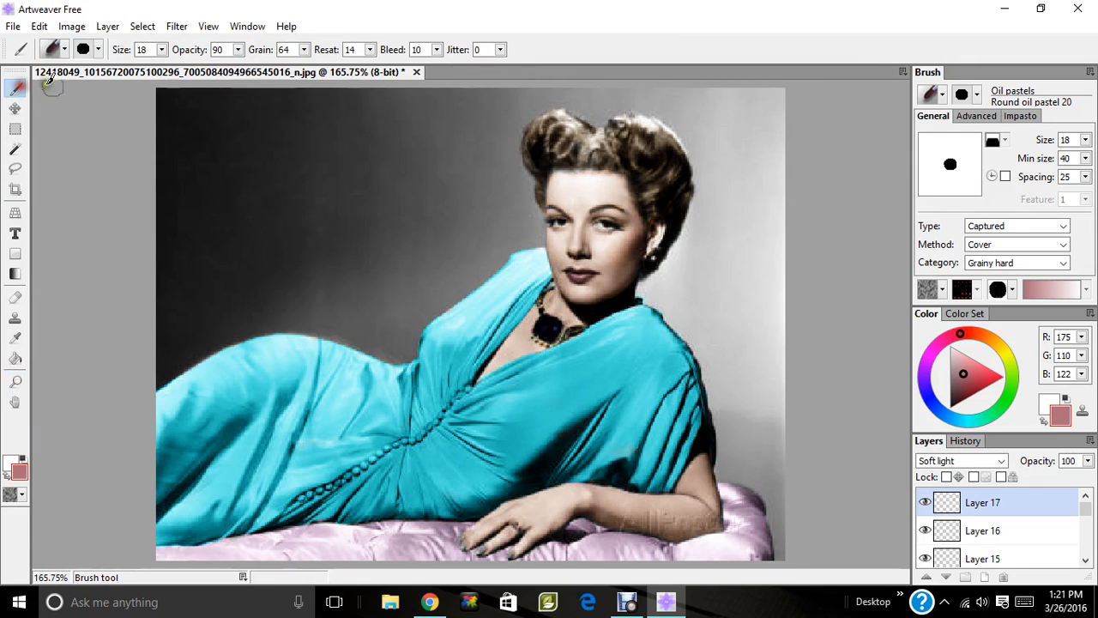
click(575, 209)
click(594, 184)
click(562, 184)
mouse_move(563, 182)
mouse_down()
mouse_move(580, 208)
mouse_move(578, 243)
mouse_move(605, 246)
mouse_up()
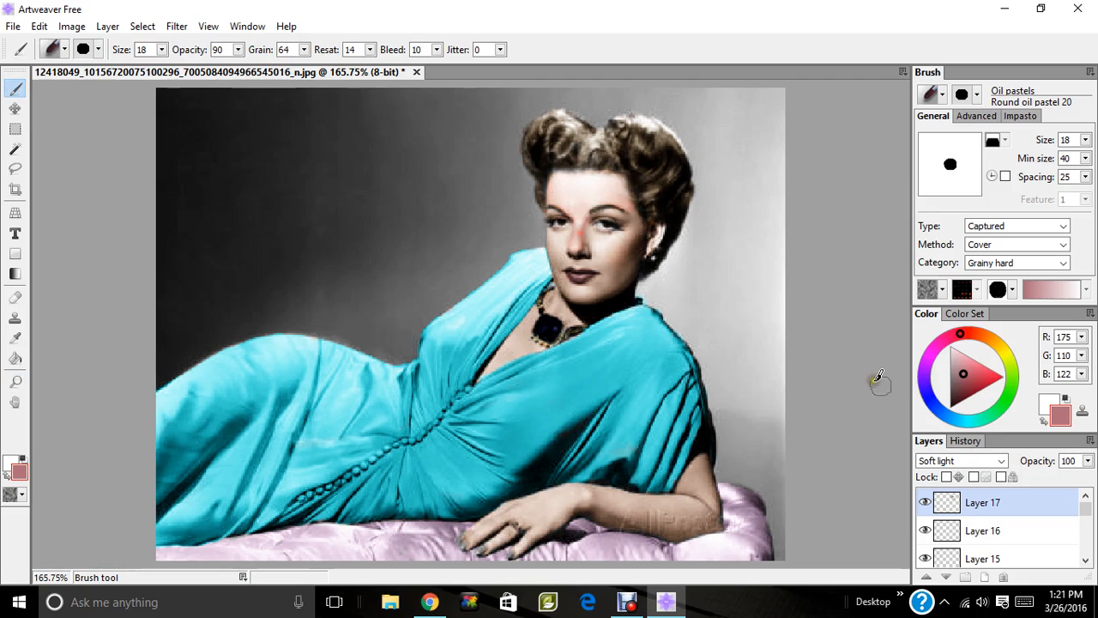
Delete the layer holding the pink forehead and nose strokes.
click(1057, 510)
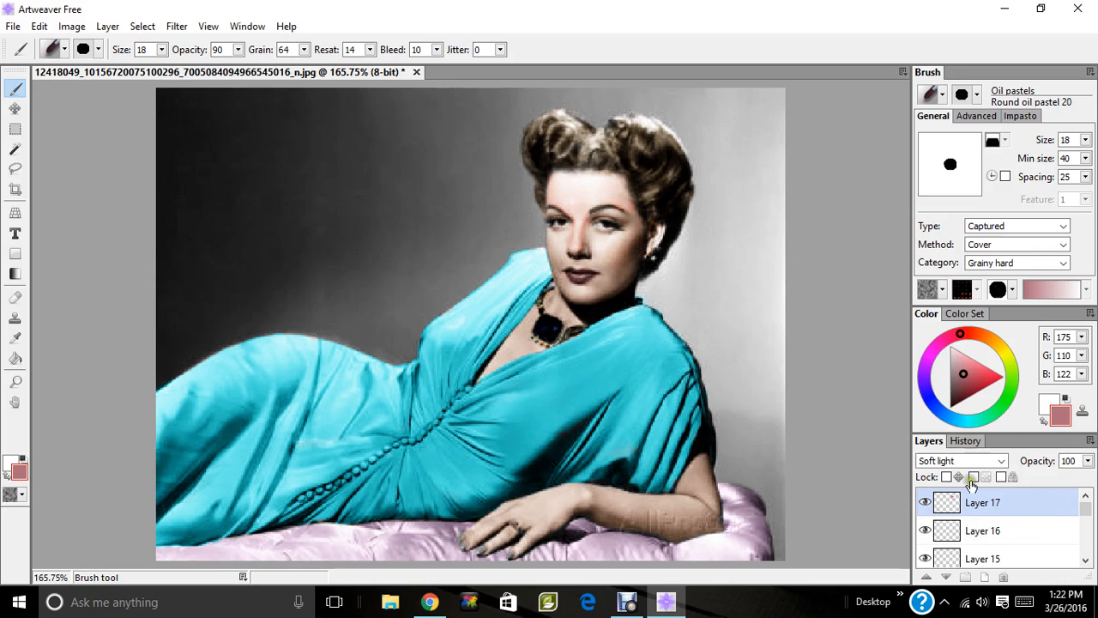
right_click(1055, 521)
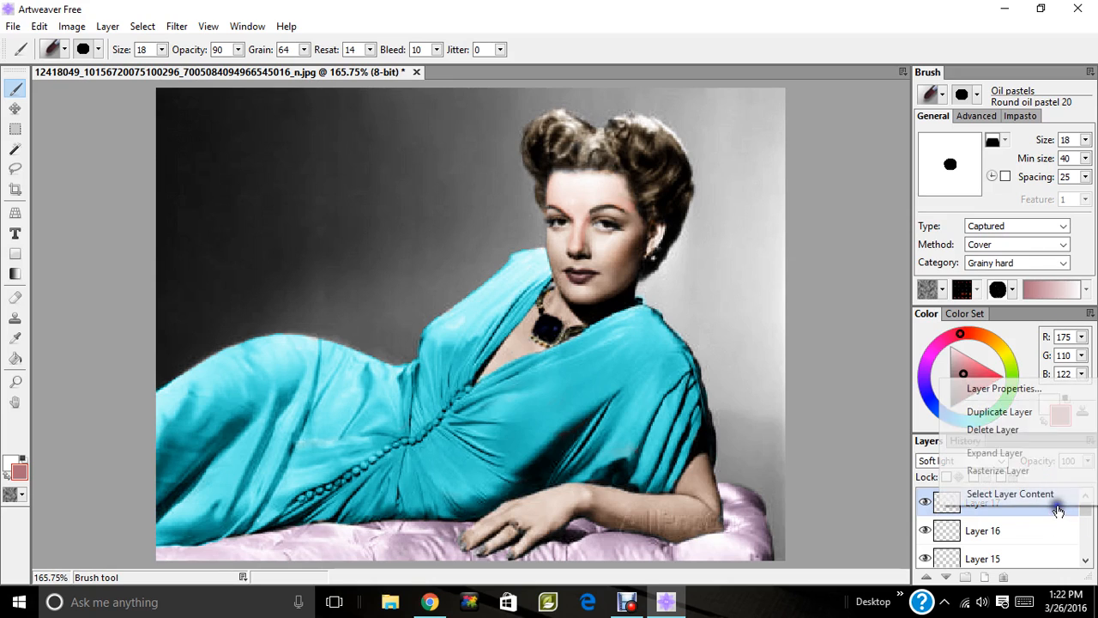
click(1022, 430)
click(607, 330)
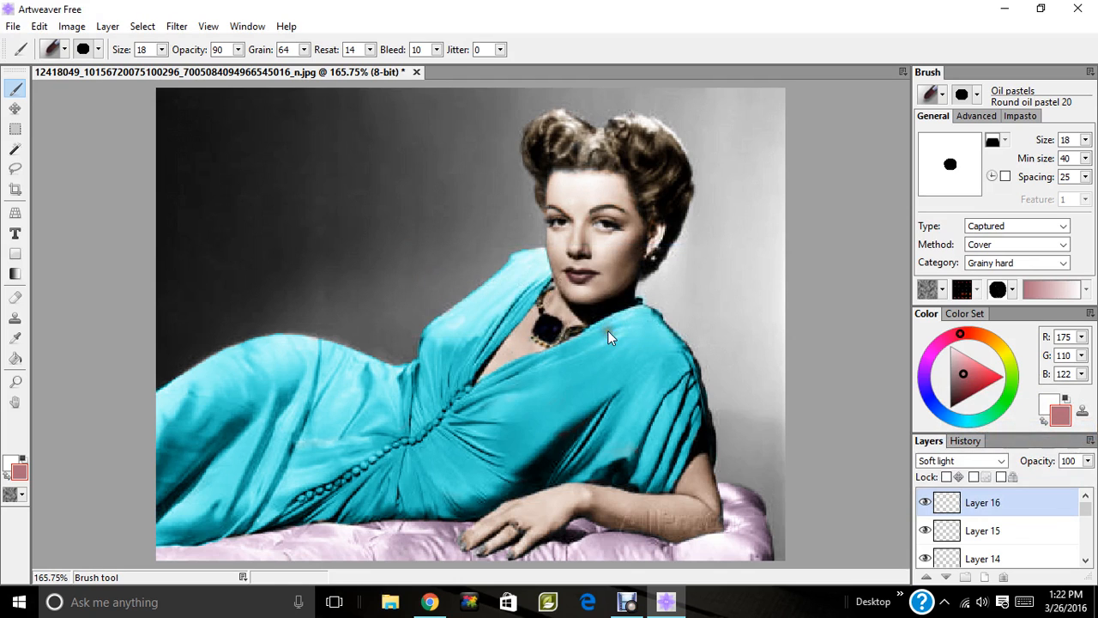
Add a new Soft light layer above the iris layer and paint dusty pink blush on both cheeks.
click(985, 577)
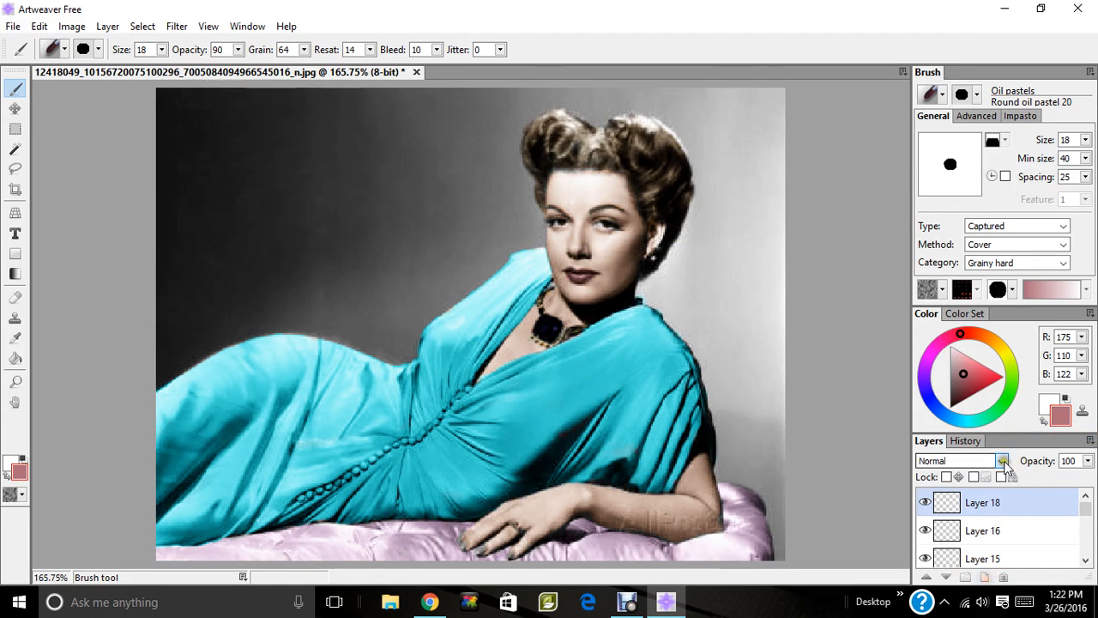
click(961, 461)
click(949, 385)
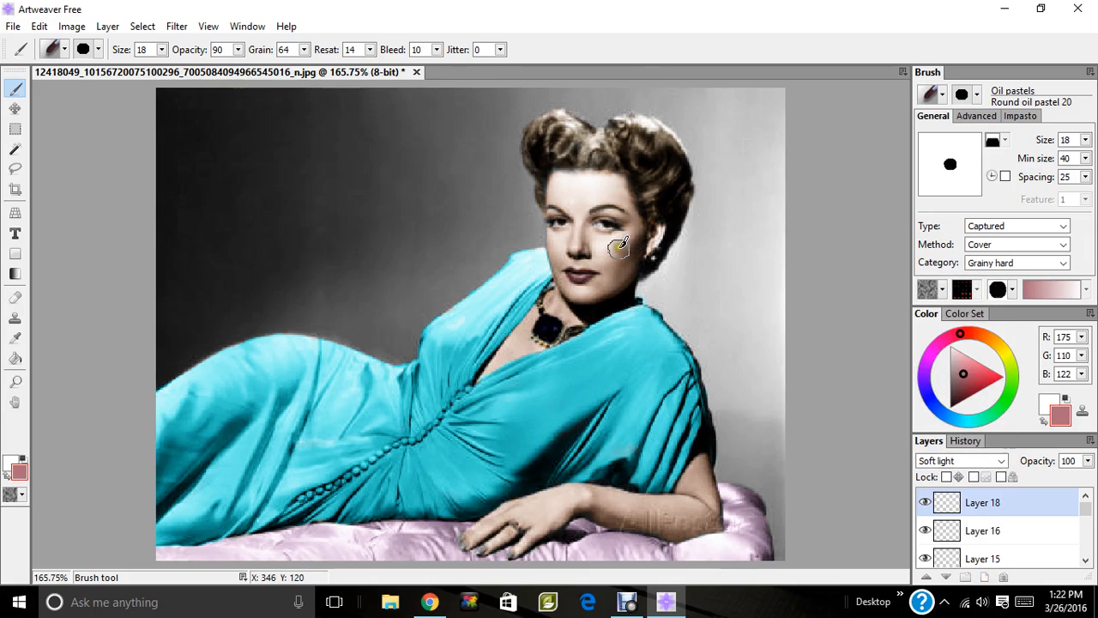
mouse_move(620, 247)
mouse_down()
mouse_move(620, 255)
mouse_move(638, 228)
mouse_move(611, 247)
mouse_move(554, 252)
mouse_move(554, 235)
mouse_up()
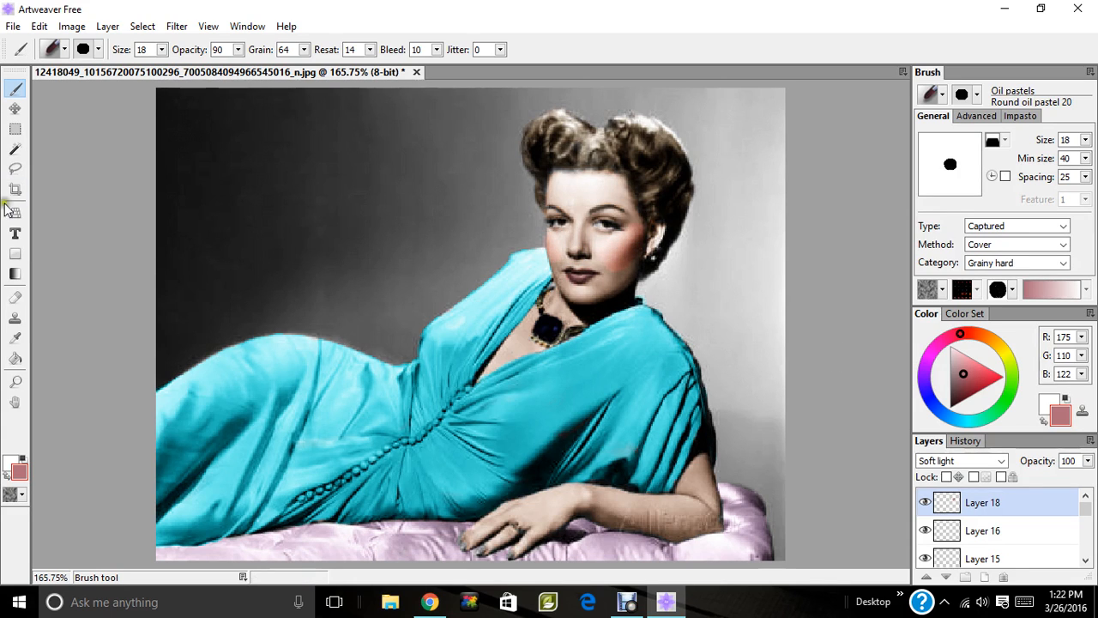
Erase the blush spill along the face edges with a size 2 eraser and lower the blush layer's opacity to 46.
click(16, 297)
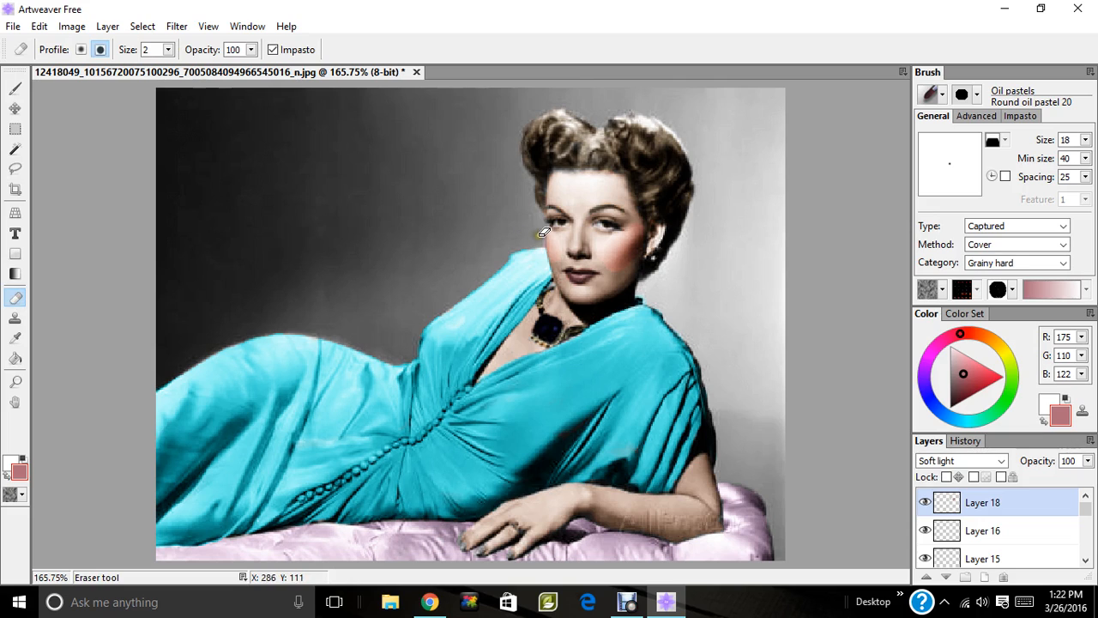
mouse_move(543, 232)
mouse_down()
mouse_move(533, 251)
mouse_move(543, 246)
mouse_up()
mouse_move(629, 270)
mouse_down()
mouse_move(611, 270)
mouse_move(631, 262)
mouse_up()
mouse_move(652, 217)
mouse_down()
mouse_move(643, 237)
mouse_move(665, 253)
mouse_move(642, 221)
mouse_move(654, 237)
mouse_move(632, 226)
mouse_move(645, 243)
mouse_move(595, 260)
mouse_move(642, 260)
mouse_up()
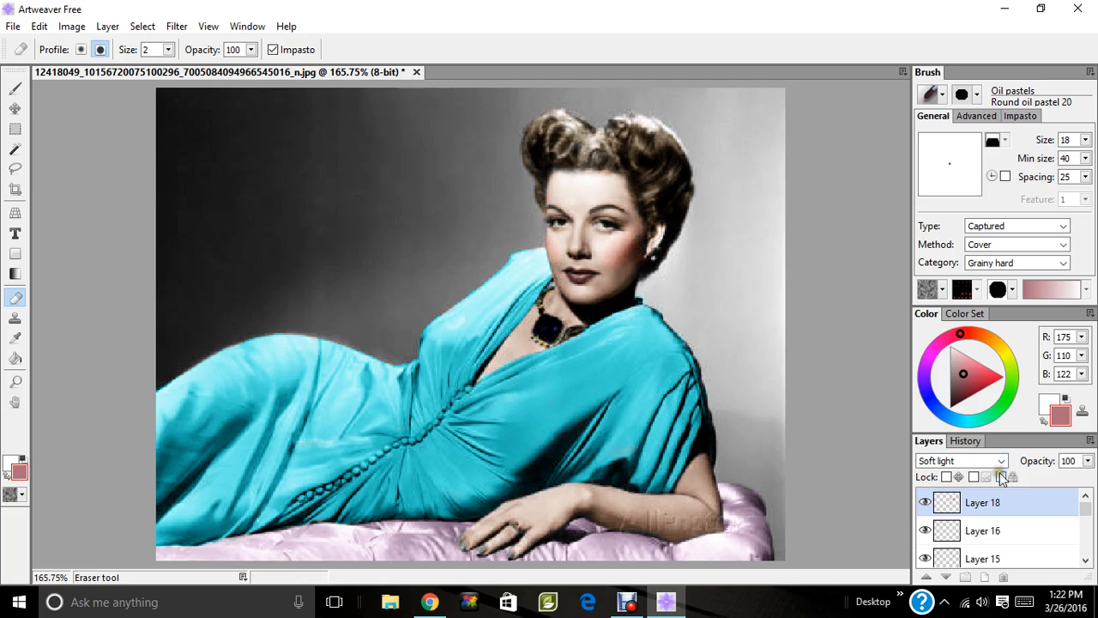
click(1087, 460)
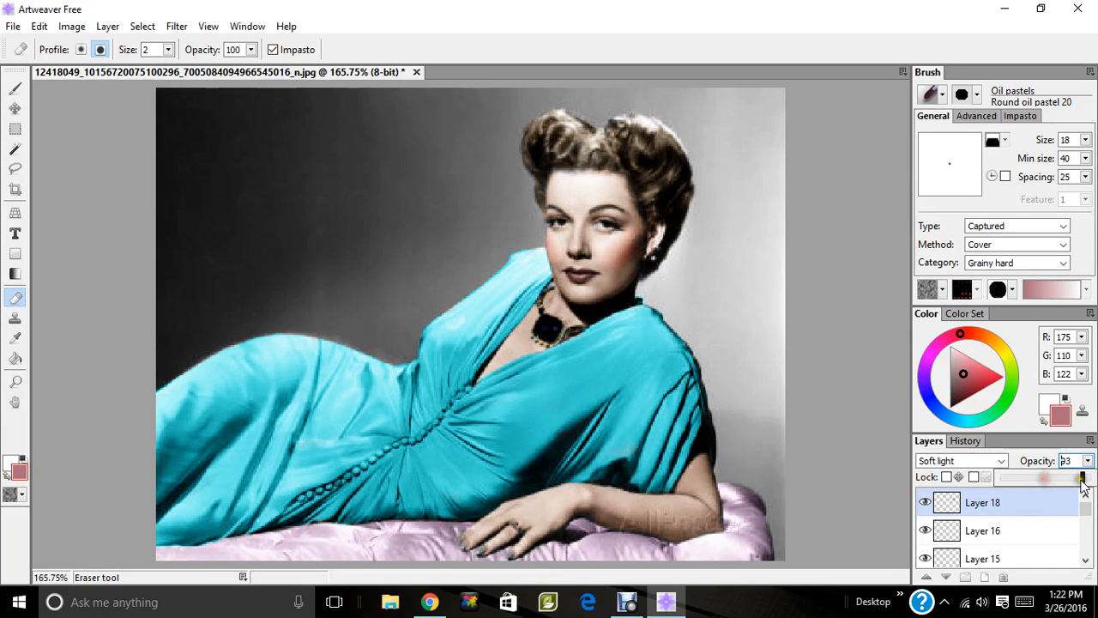
drag(1086, 478, 1041, 481)
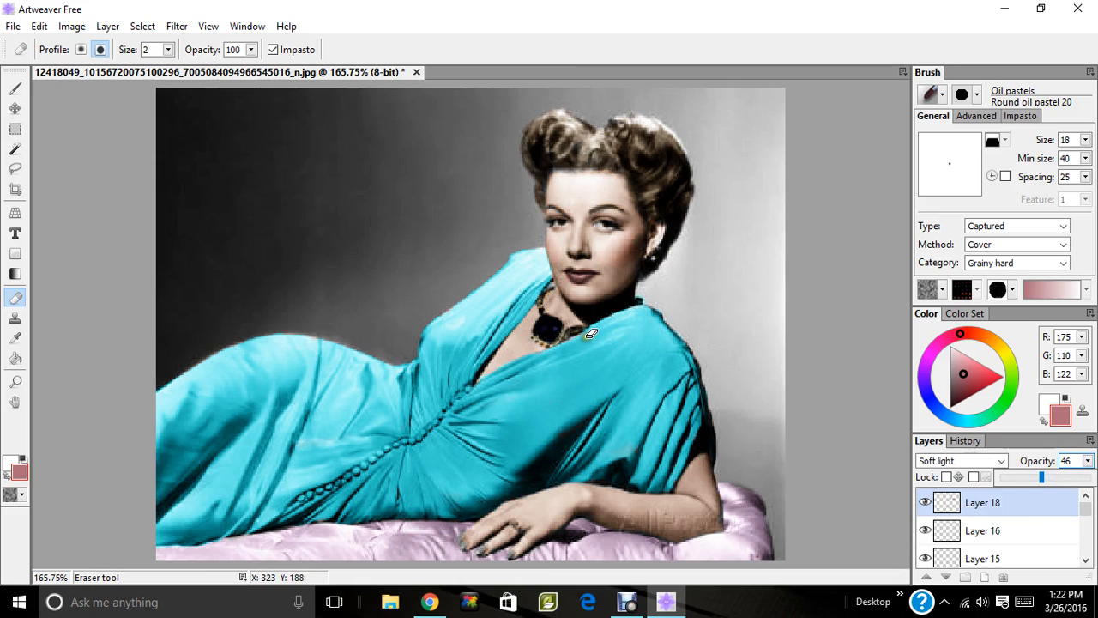
Add a new layer with Soft light blending above the blush layer.
key(ctrl+shift+n)
click(470, 326)
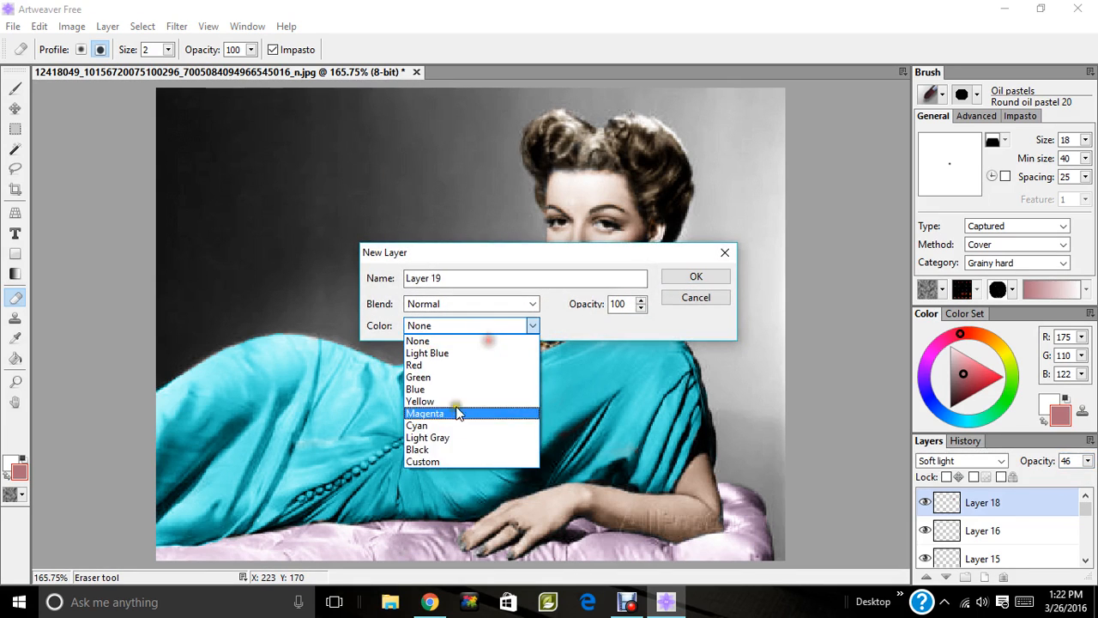
click(471, 299)
click(472, 307)
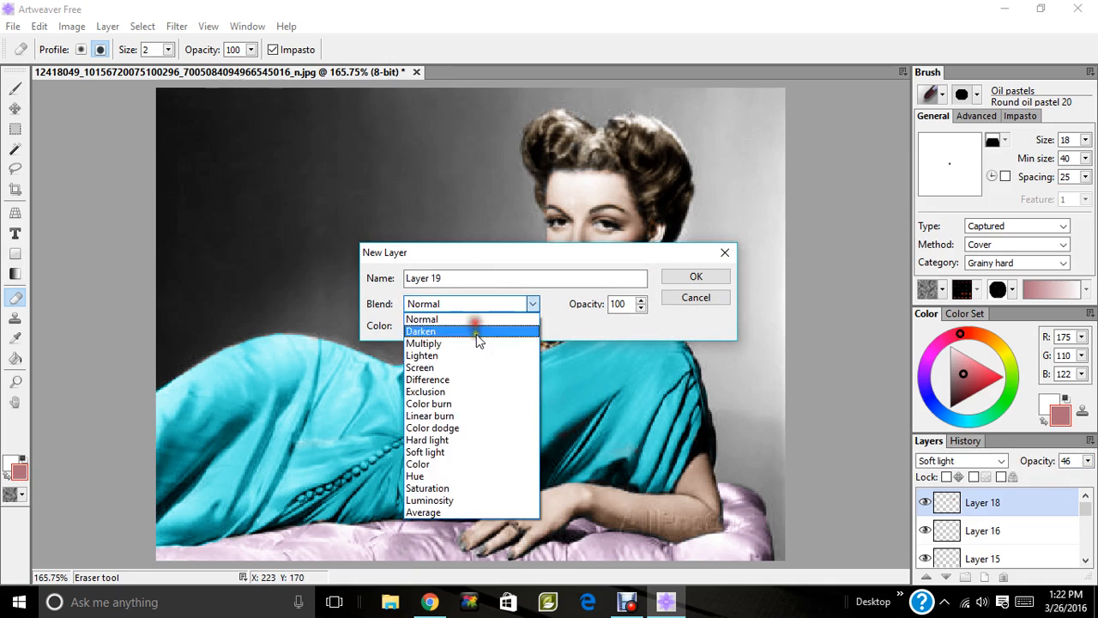
click(434, 450)
click(699, 276)
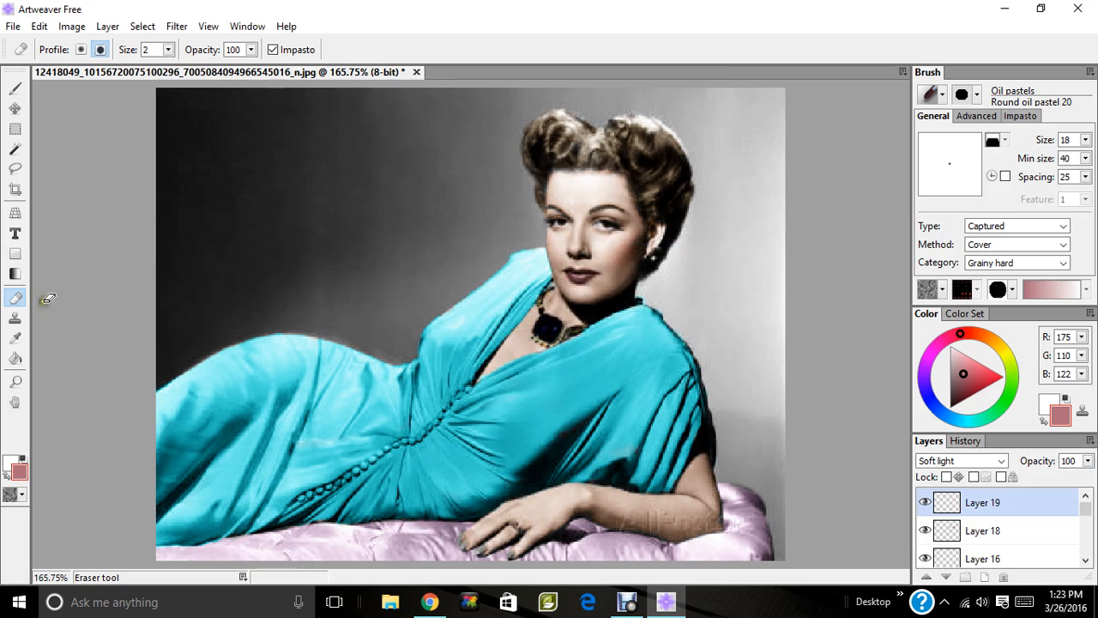
Paint the fingernails of the resting hand red (RGB 226, 27, 63) with the oil pastel brush at size 8.
click(16, 381)
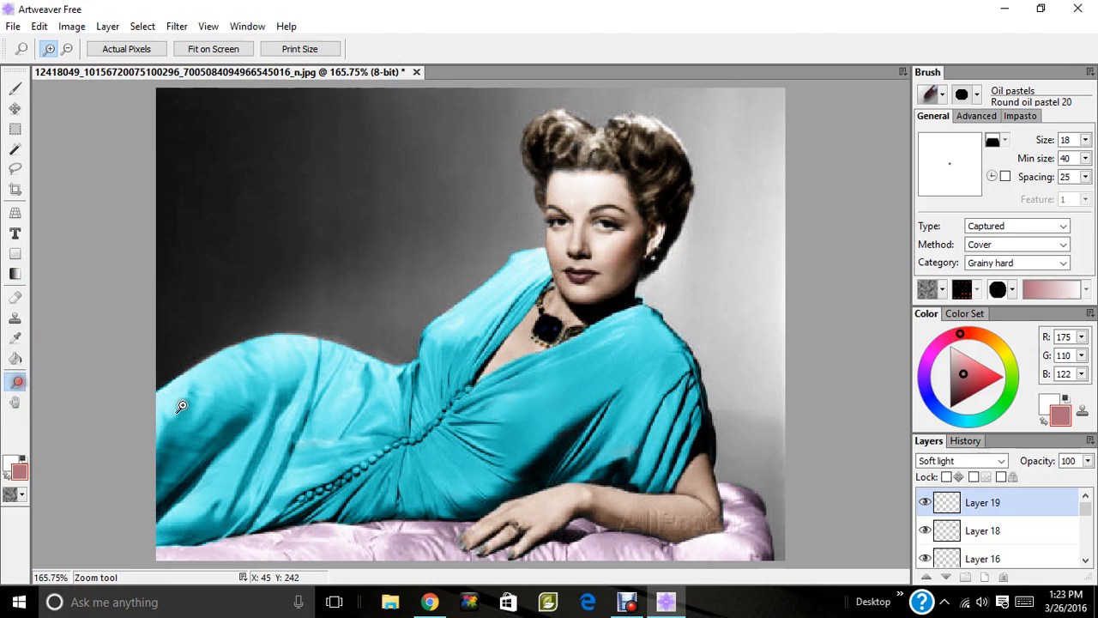
click(476, 542)
click(476, 542)
click(477, 544)
click(478, 544)
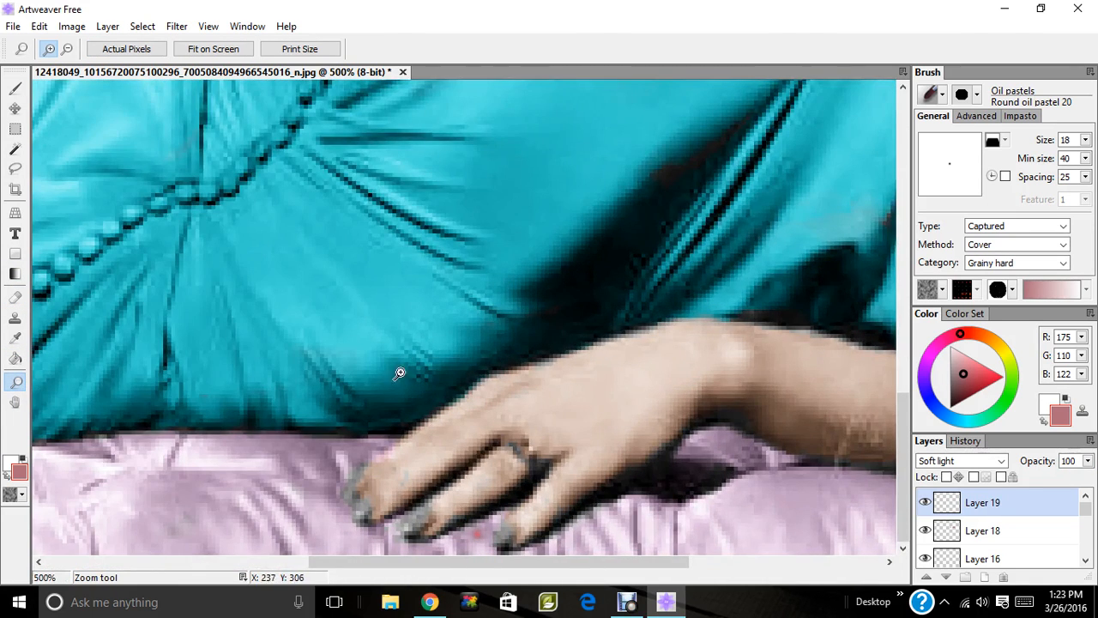
click(15, 89)
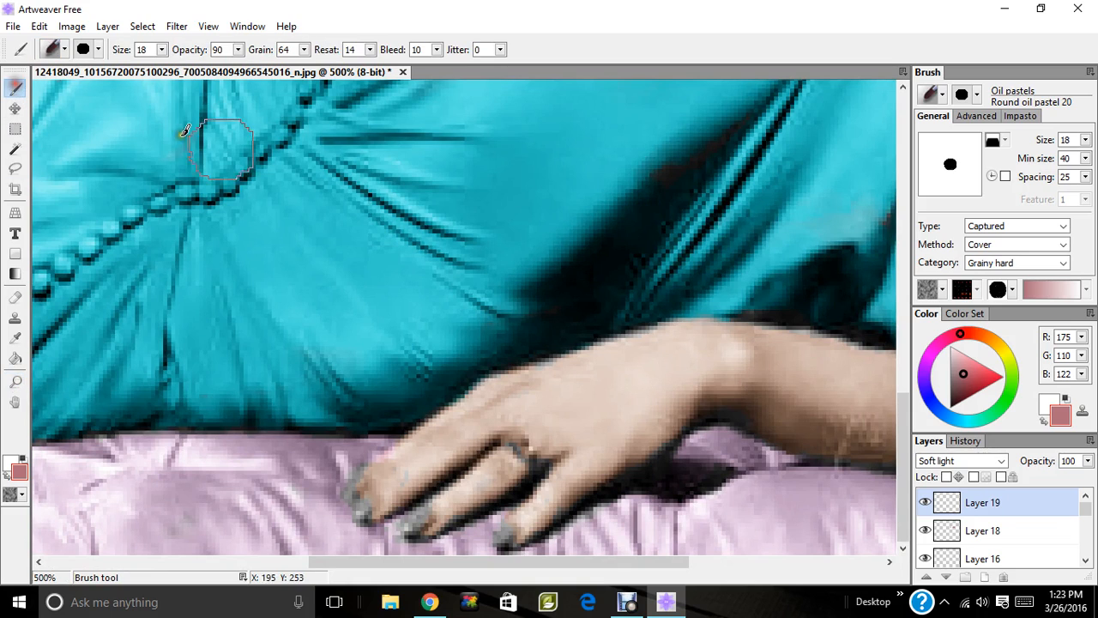
drag(987, 376, 984, 380)
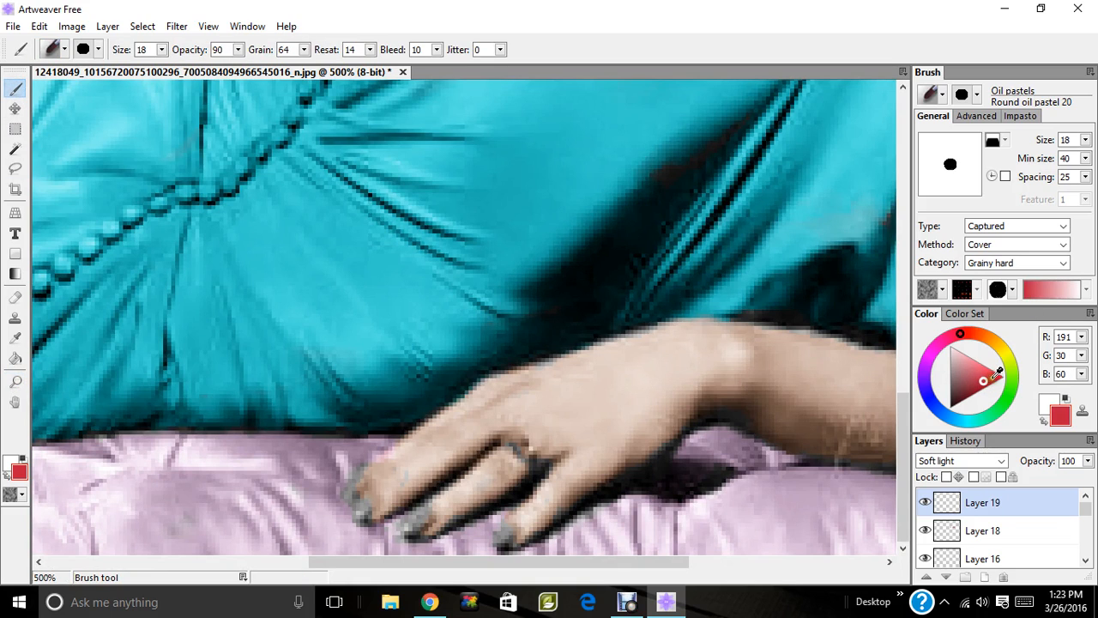
click(993, 377)
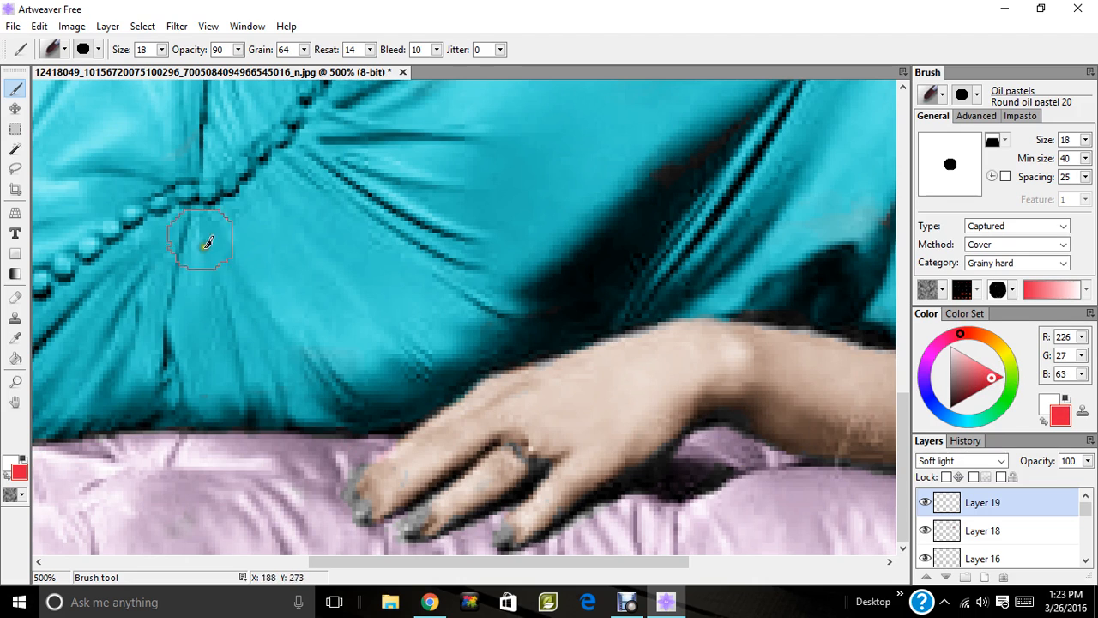
drag(150, 68, 145, 65)
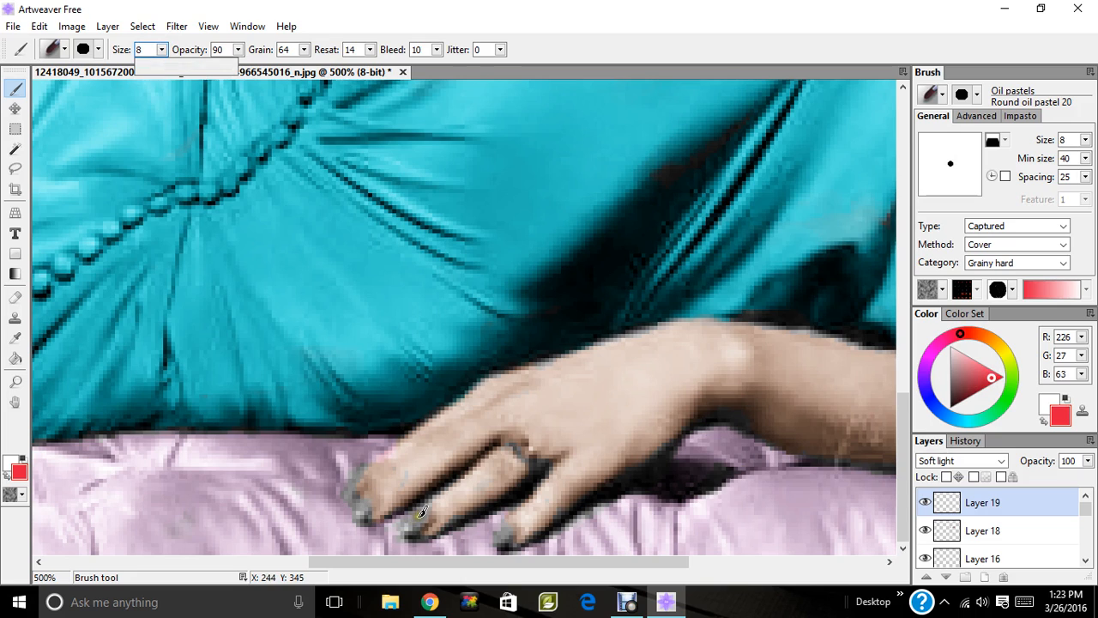
mouse_move(421, 512)
mouse_down()
mouse_move(405, 523)
mouse_move(427, 505)
mouse_move(420, 525)
mouse_up()
click(510, 534)
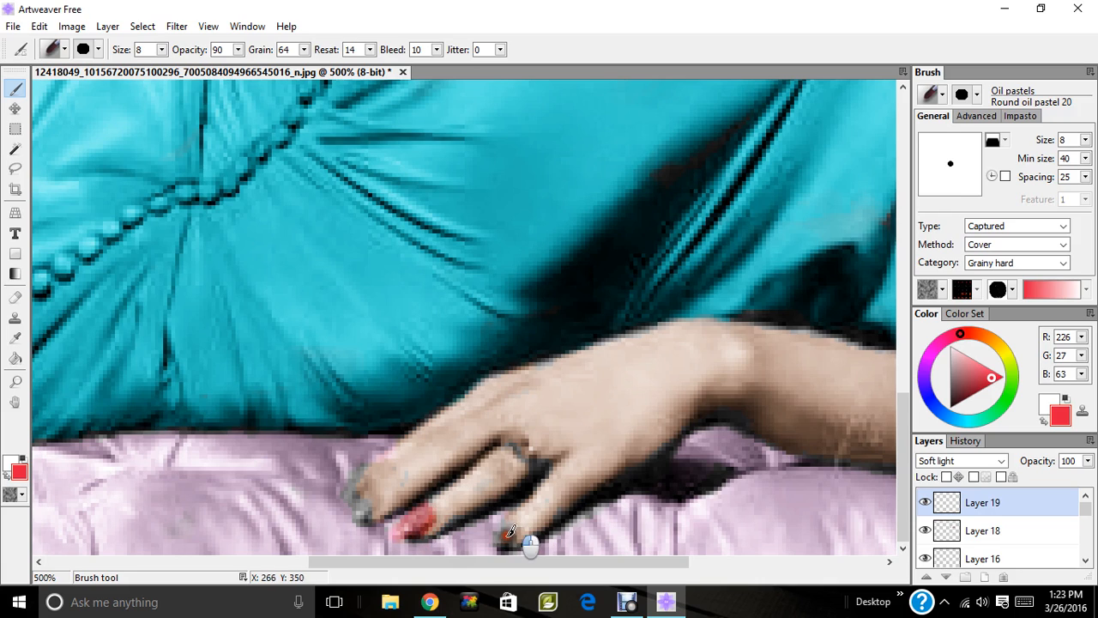
drag(511, 527, 510, 532)
mouse_move(365, 510)
mouse_down()
mouse_move(363, 520)
mouse_move(354, 486)
mouse_up()
Erase the red spill around the fingernails with the size 2 eraser.
click(16, 297)
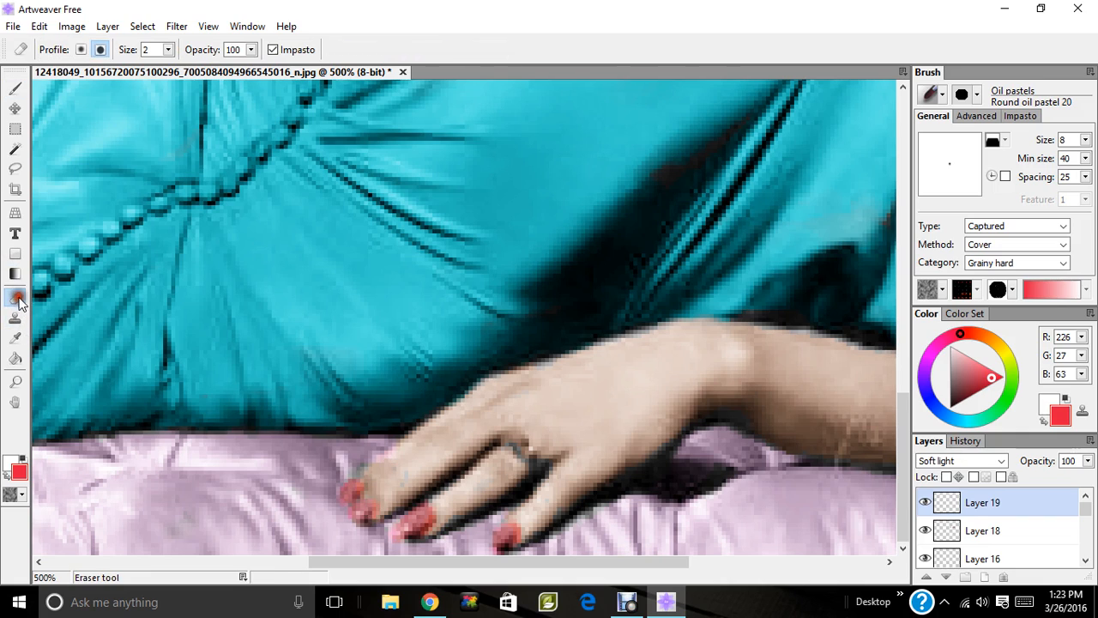
mouse_move(335, 455)
mouse_down()
mouse_move(367, 479)
mouse_move(350, 507)
mouse_up()
mouse_move(432, 495)
mouse_down()
mouse_move(416, 537)
mouse_move(389, 532)
mouse_move(397, 539)
mouse_up()
mouse_move(516, 516)
mouse_down()
mouse_move(499, 549)
mouse_move(511, 549)
mouse_move(502, 523)
mouse_up()
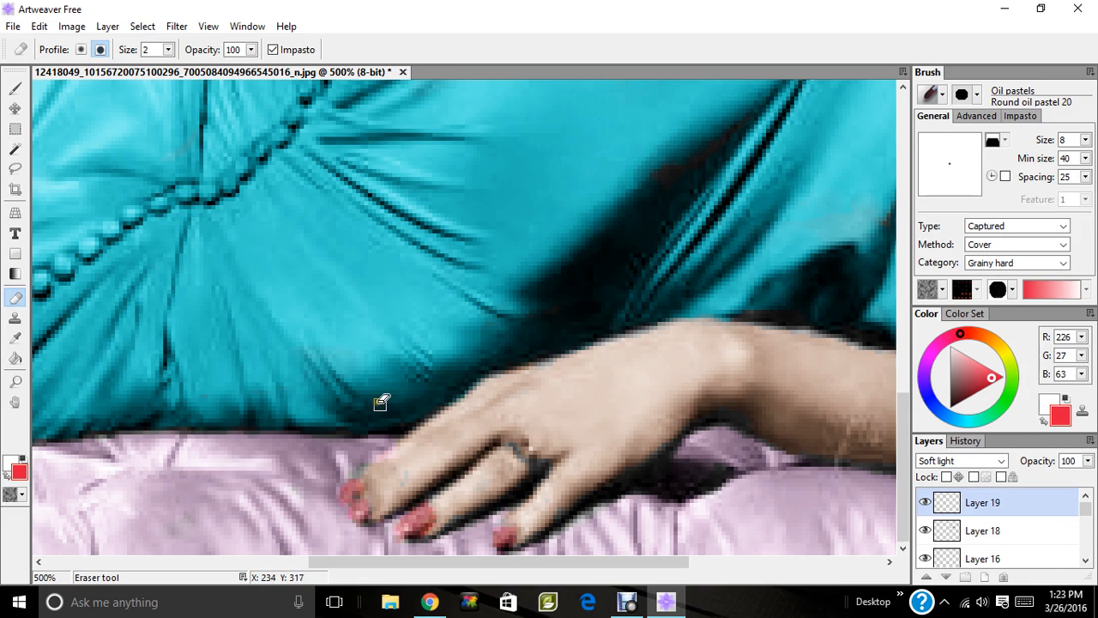
mouse_move(374, 475)
mouse_down()
mouse_move(387, 483)
mouse_move(368, 503)
mouse_move(430, 465)
mouse_up()
click(17, 382)
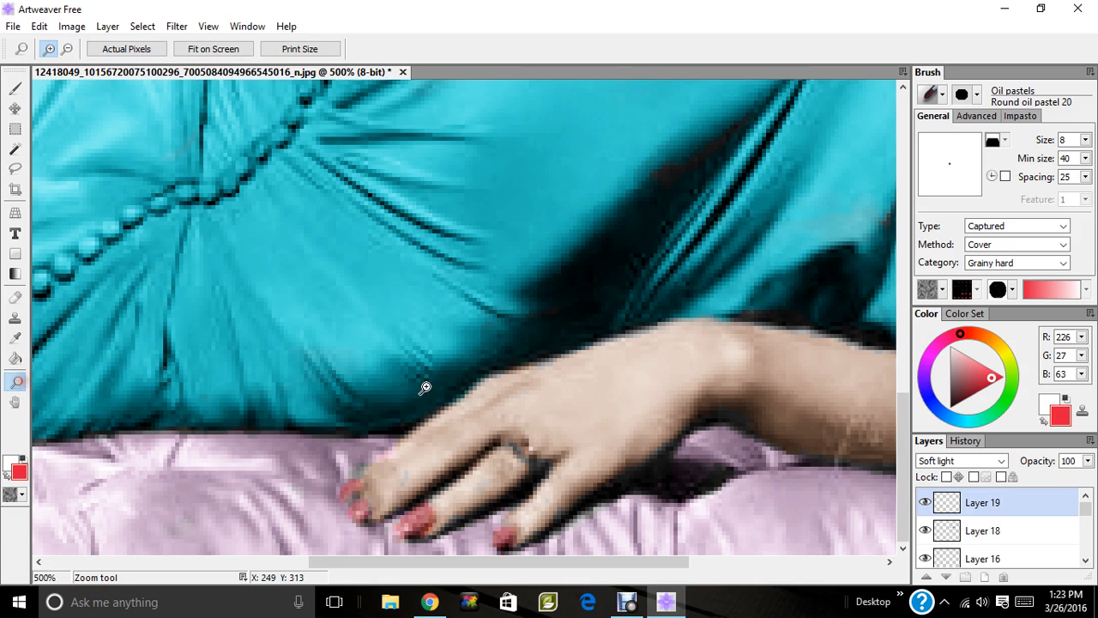
click(241, 49)
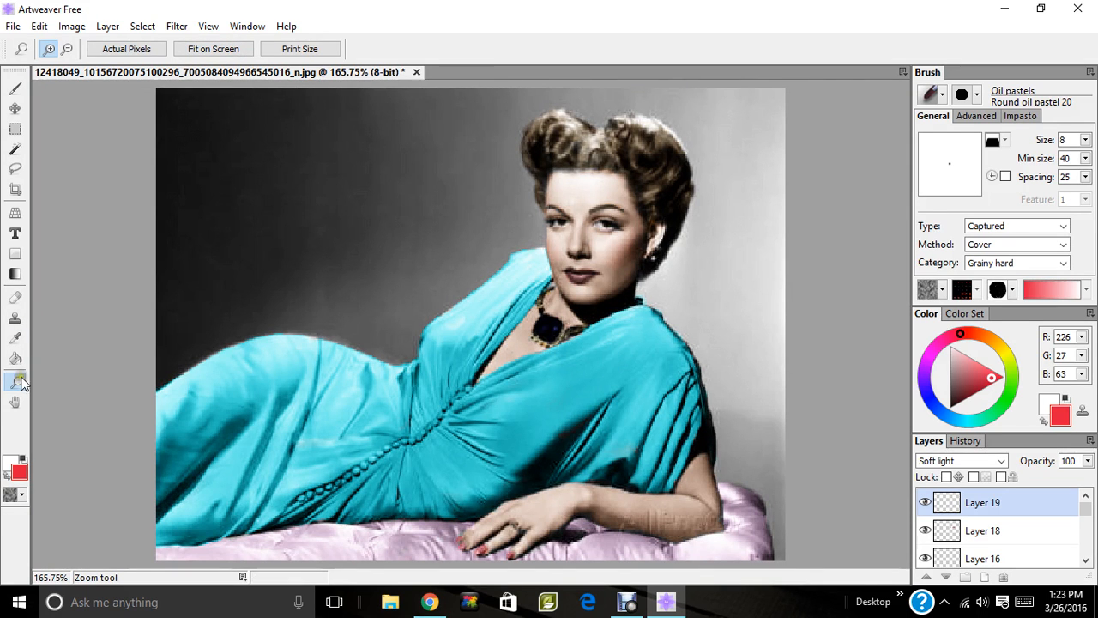
Add a new Soft light layer above the nail polish layer for coloring the ring.
click(518, 528)
click(462, 496)
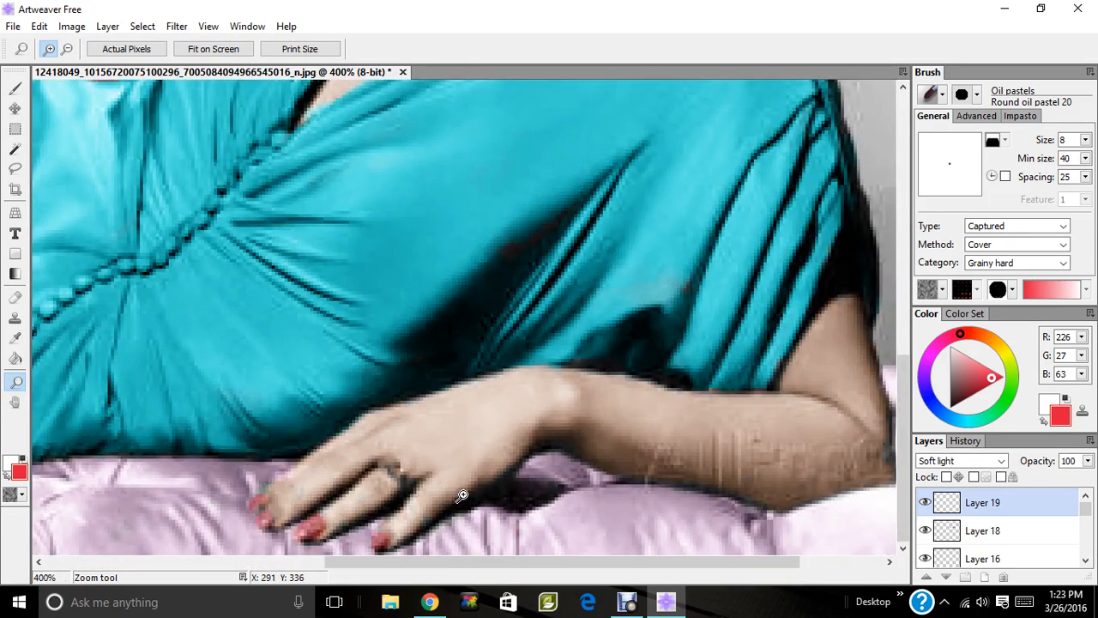
key(ctrl+shift+n)
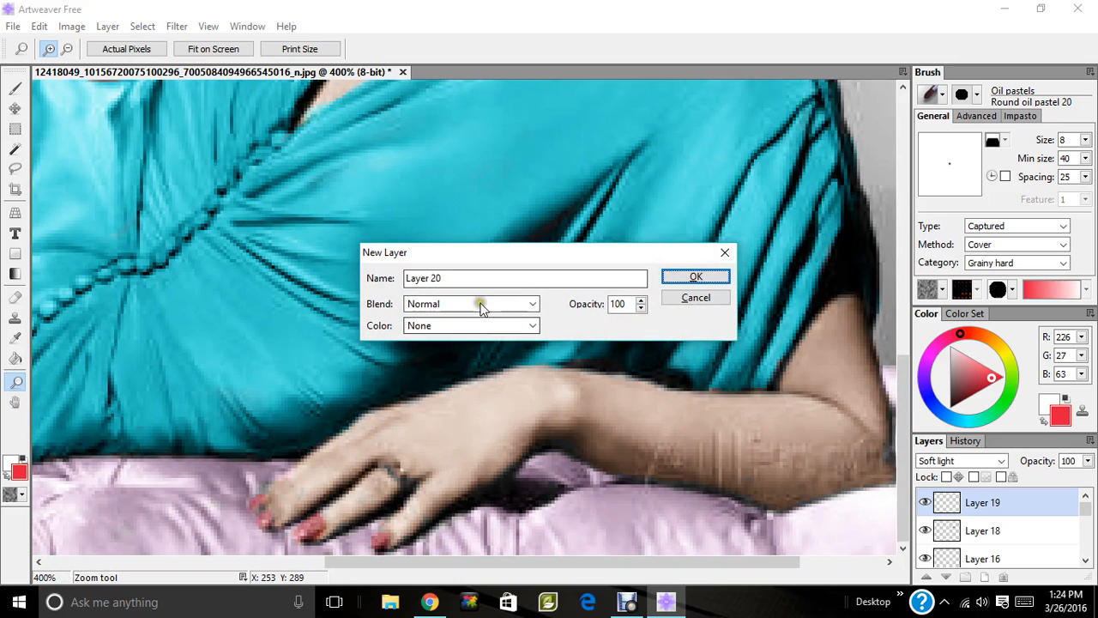
click(481, 303)
click(438, 451)
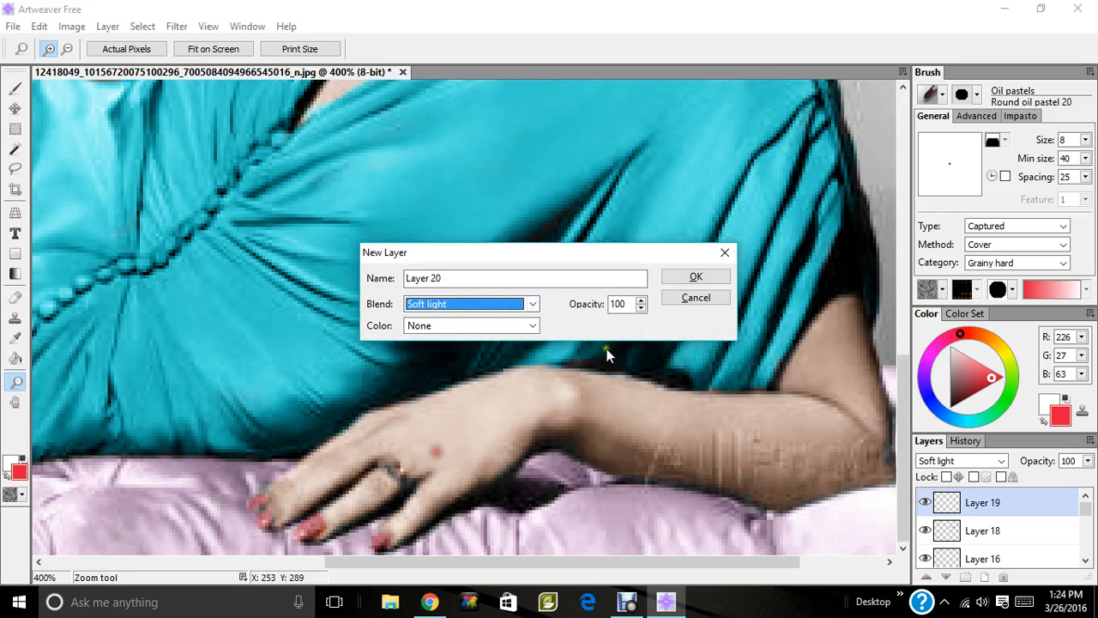
click(678, 281)
Paint the ring on the hand gold (RGB 206, 156, 55) with the size 8 brush.
mouse_move(1005, 342)
mouse_down()
mouse_move(998, 353)
mouse_move(999, 341)
mouse_up()
click(975, 376)
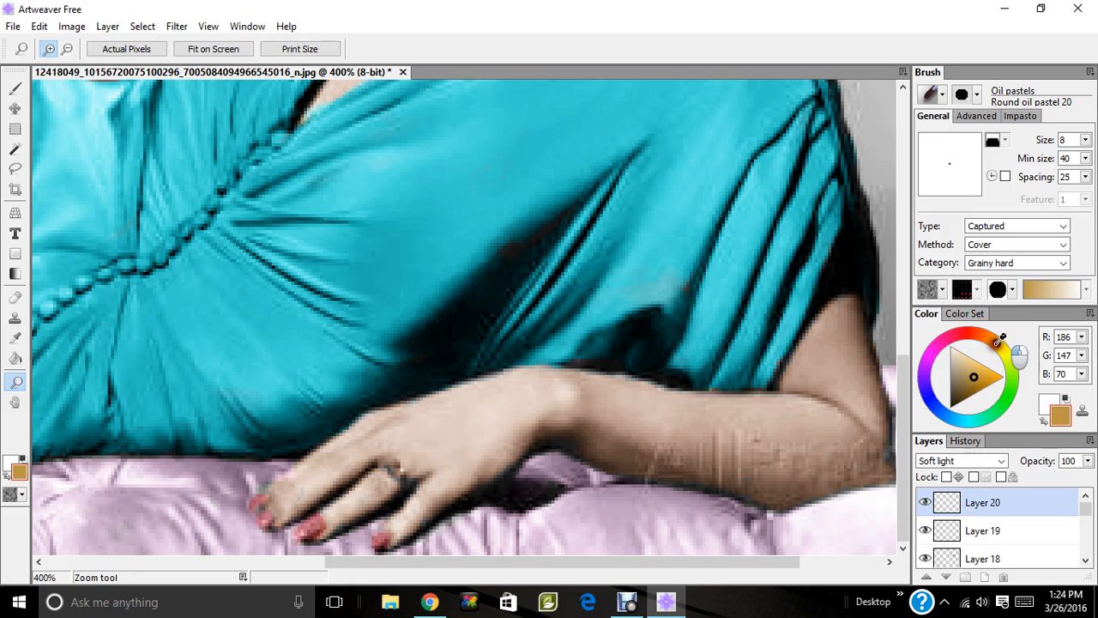
click(981, 378)
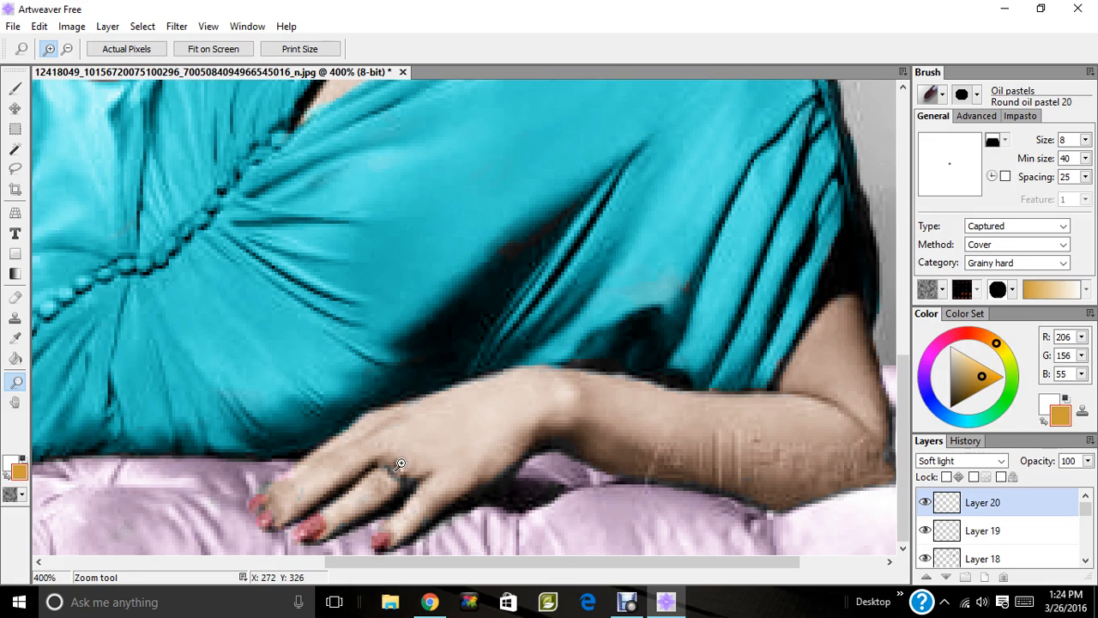
click(16, 86)
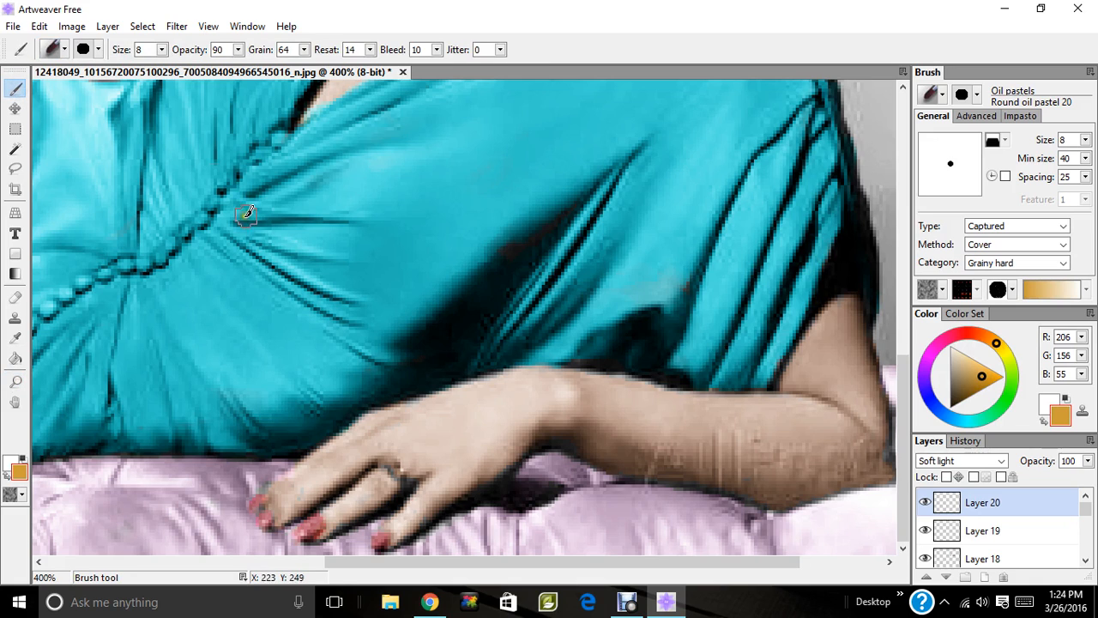
drag(403, 470, 404, 476)
click(14, 384)
click(213, 51)
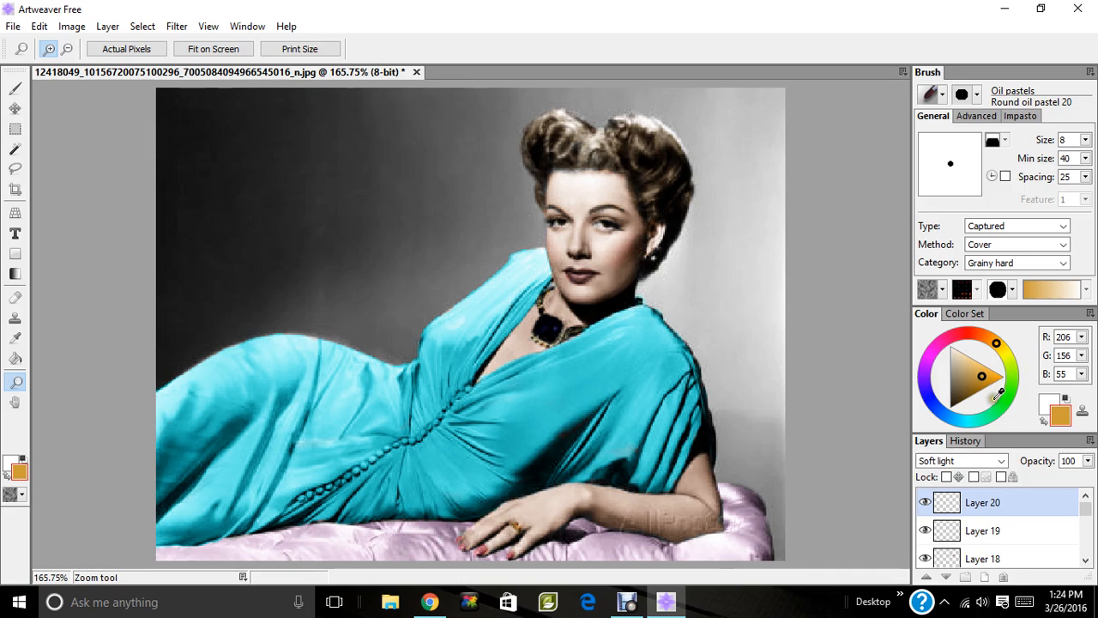
Paint the whole background around the woman lavender (RGB 188, 169, 232) on the ring layer with the brush at size 80.
click(932, 379)
click(959, 363)
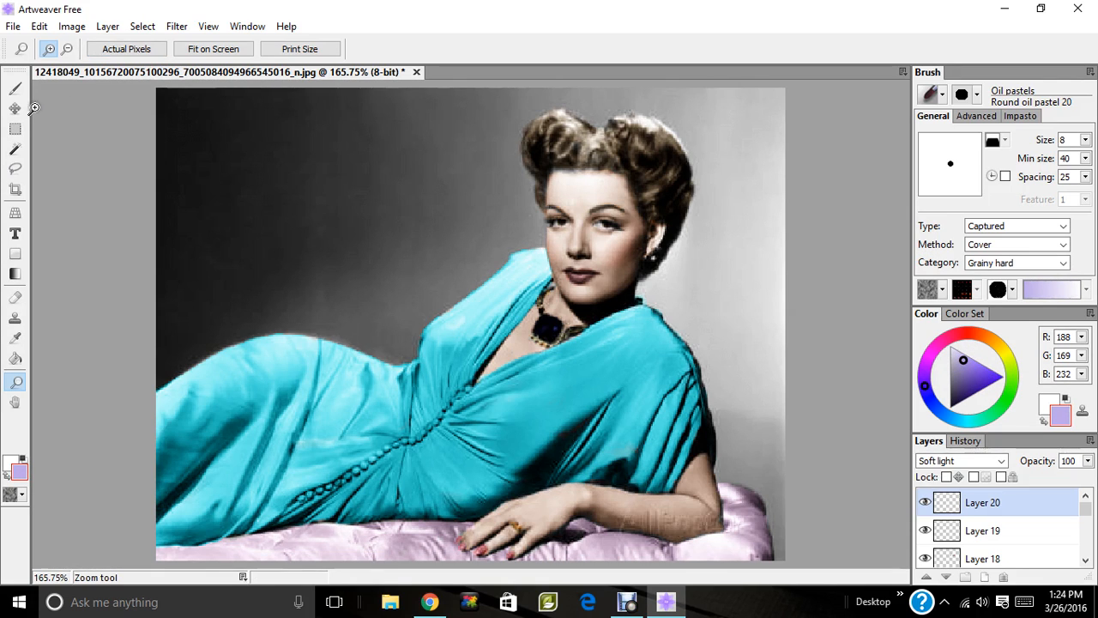
click(17, 88)
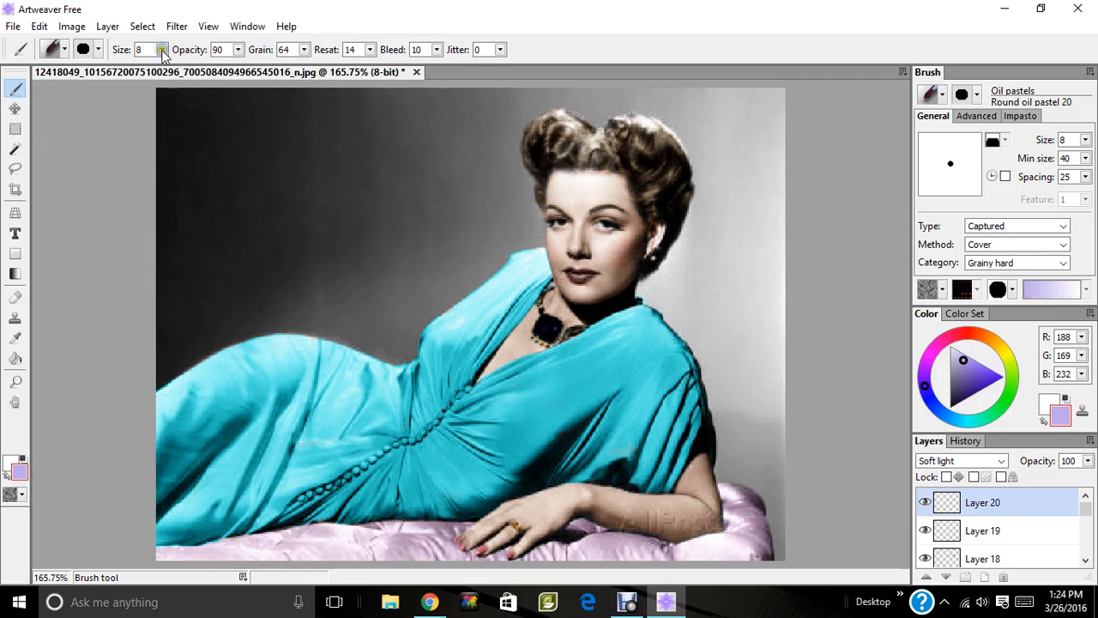
mouse_move(165, 66)
mouse_down()
mouse_move(191, 68)
mouse_move(159, 69)
mouse_move(171, 70)
mouse_up()
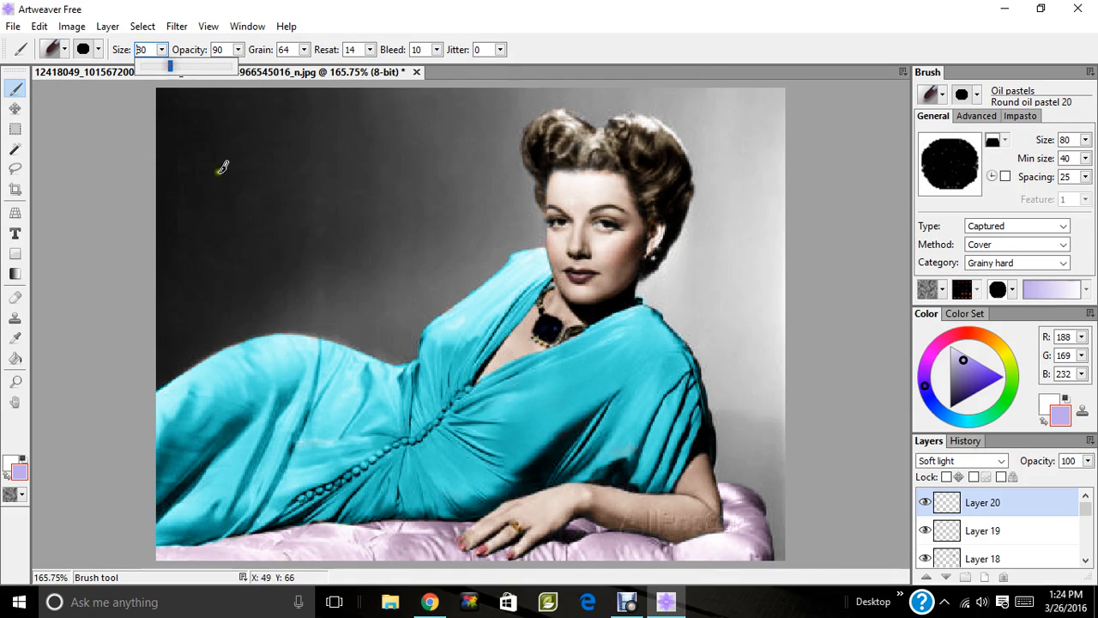
mouse_move(302, 191)
mouse_down()
mouse_move(294, 210)
mouse_move(132, 267)
mouse_move(144, 251)
mouse_move(115, 241)
mouse_move(120, 191)
mouse_move(146, 139)
mouse_move(233, 90)
mouse_move(359, 95)
mouse_move(396, 146)
mouse_move(386, 197)
mouse_move(290, 262)
mouse_move(163, 297)
mouse_move(158, 367)
mouse_move(283, 307)
mouse_move(393, 333)
mouse_move(421, 251)
mouse_move(384, 265)
mouse_up()
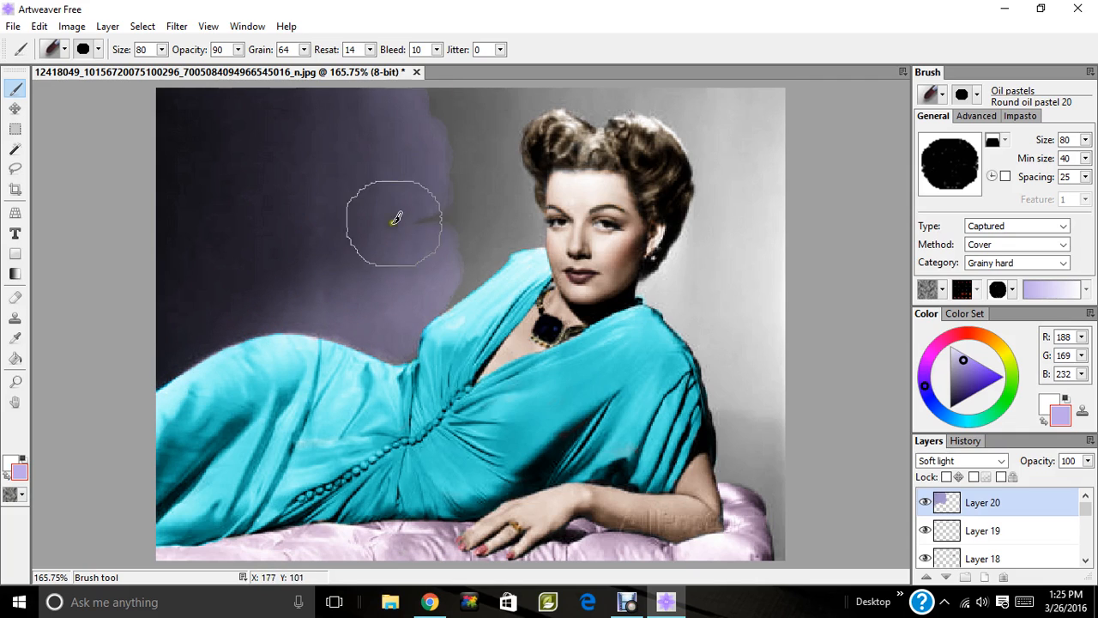
mouse_move(396, 218)
mouse_down()
mouse_move(424, 221)
mouse_move(466, 108)
mouse_move(509, 98)
mouse_move(495, 147)
mouse_move(525, 217)
mouse_move(443, 287)
mouse_move(441, 186)
mouse_up()
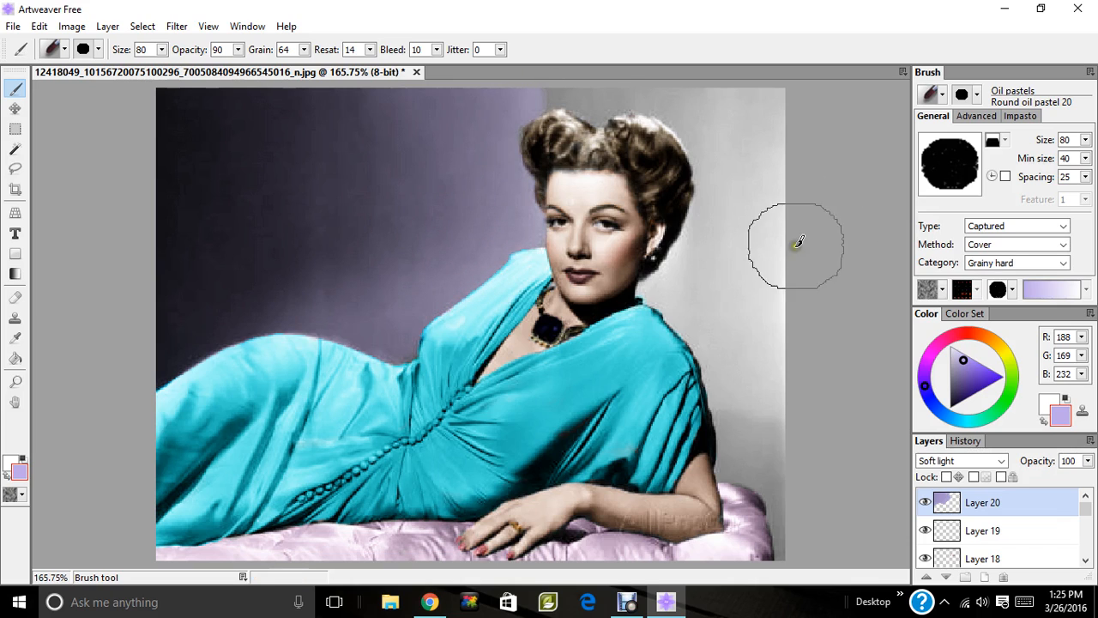
mouse_move(794, 245)
mouse_down()
mouse_move(777, 201)
mouse_move(770, 99)
mouse_move(554, 87)
mouse_move(678, 94)
mouse_move(731, 152)
mouse_move(716, 147)
mouse_move(706, 180)
mouse_move(741, 122)
mouse_move(751, 202)
mouse_move(669, 288)
mouse_move(727, 348)
mouse_move(695, 317)
mouse_move(711, 271)
mouse_move(747, 365)
mouse_move(777, 352)
mouse_move(726, 345)
mouse_move(730, 455)
mouse_move(792, 496)
mouse_move(780, 355)
mouse_move(797, 497)
mouse_up()
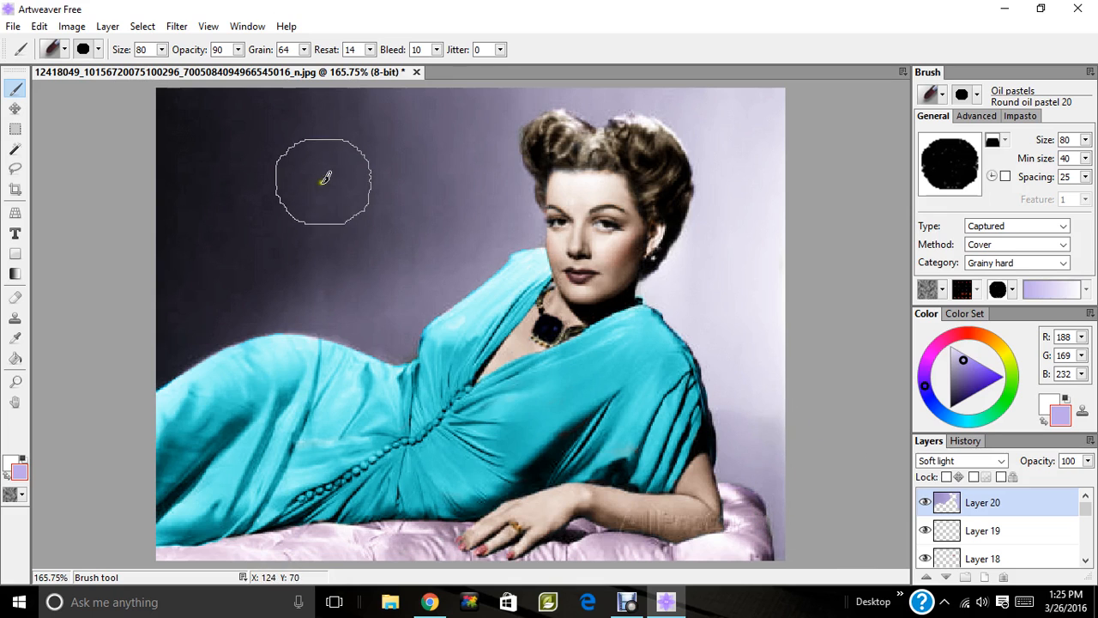
mouse_move(328, 173)
mouse_down()
mouse_move(201, 176)
mouse_move(216, 138)
mouse_move(149, 206)
mouse_move(175, 132)
mouse_move(87, 115)
mouse_up()
mouse_move(160, 166)
mouse_down()
mouse_move(204, 227)
mouse_move(175, 111)
mouse_up()
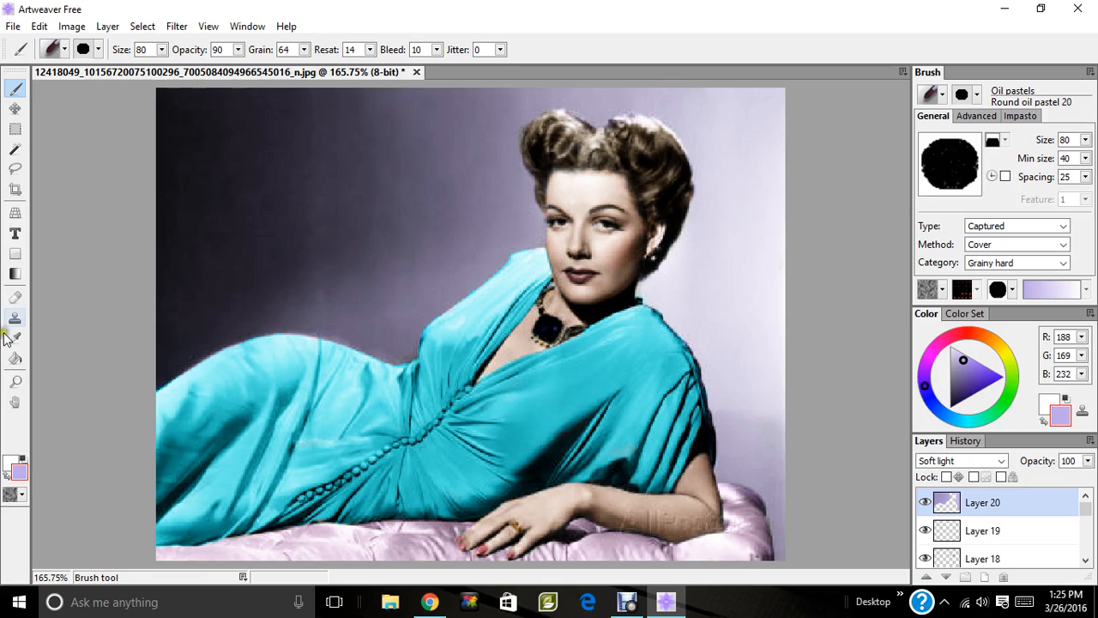
click(14, 381)
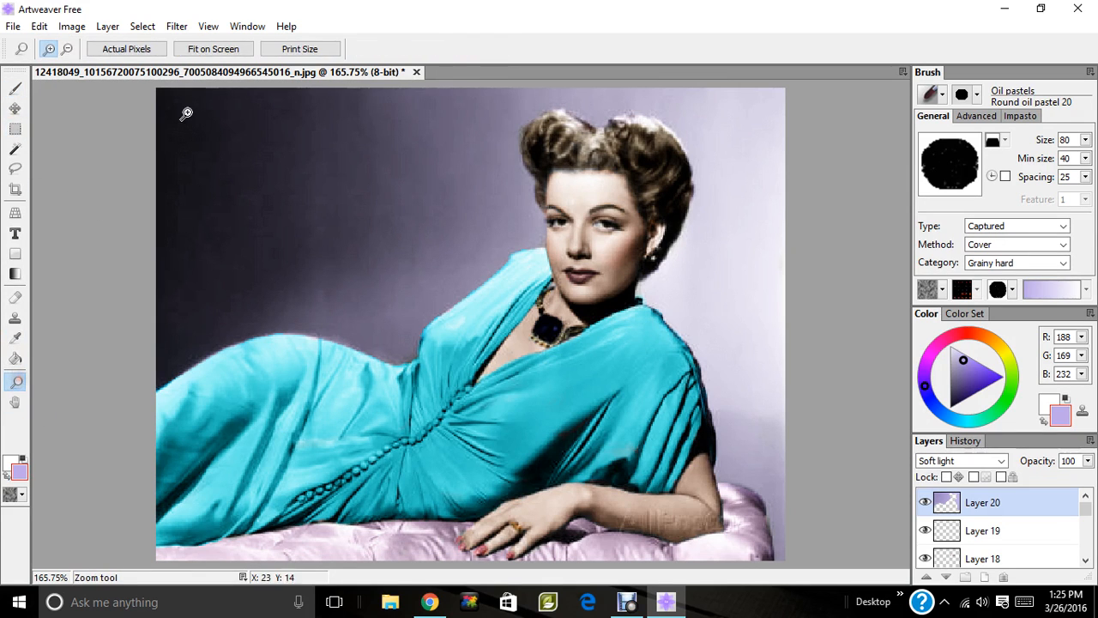
click(219, 49)
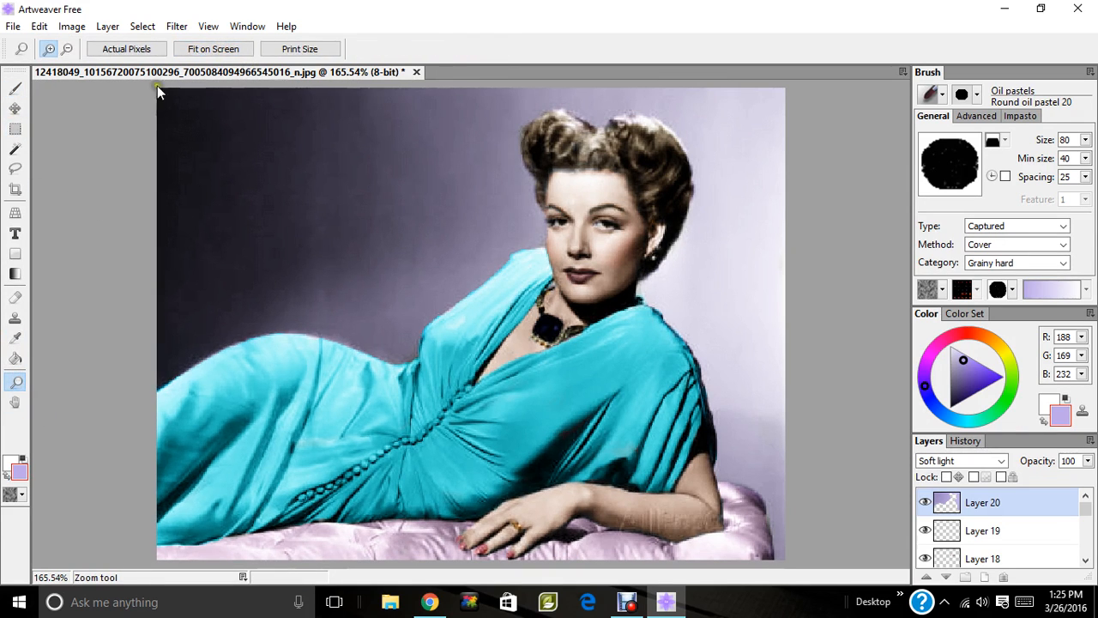
click(211, 47)
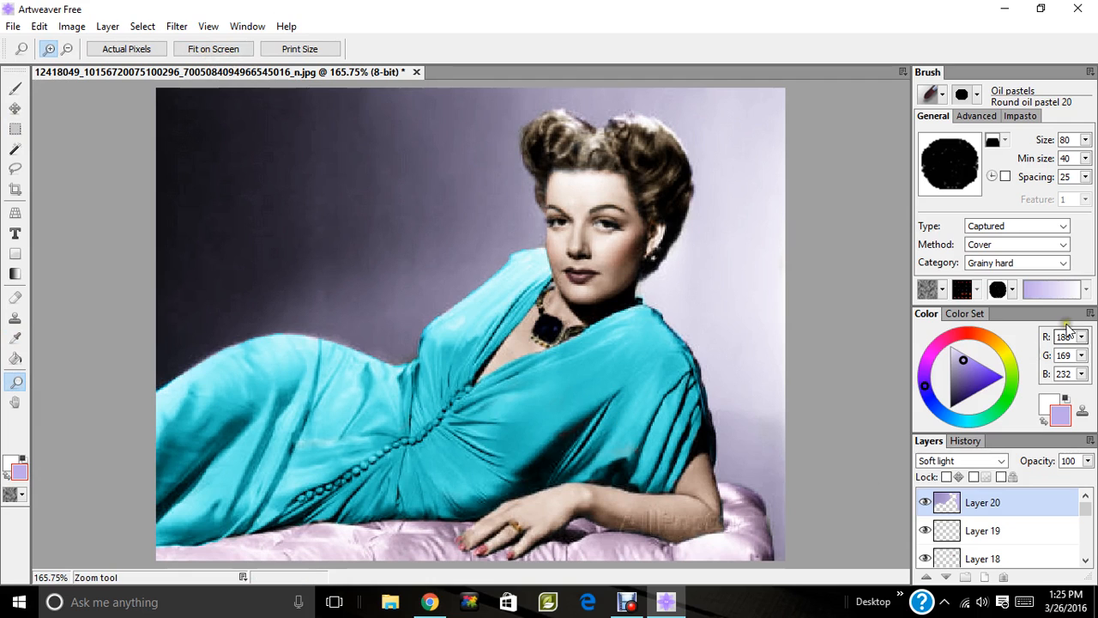
click(765, 353)
click(14, 87)
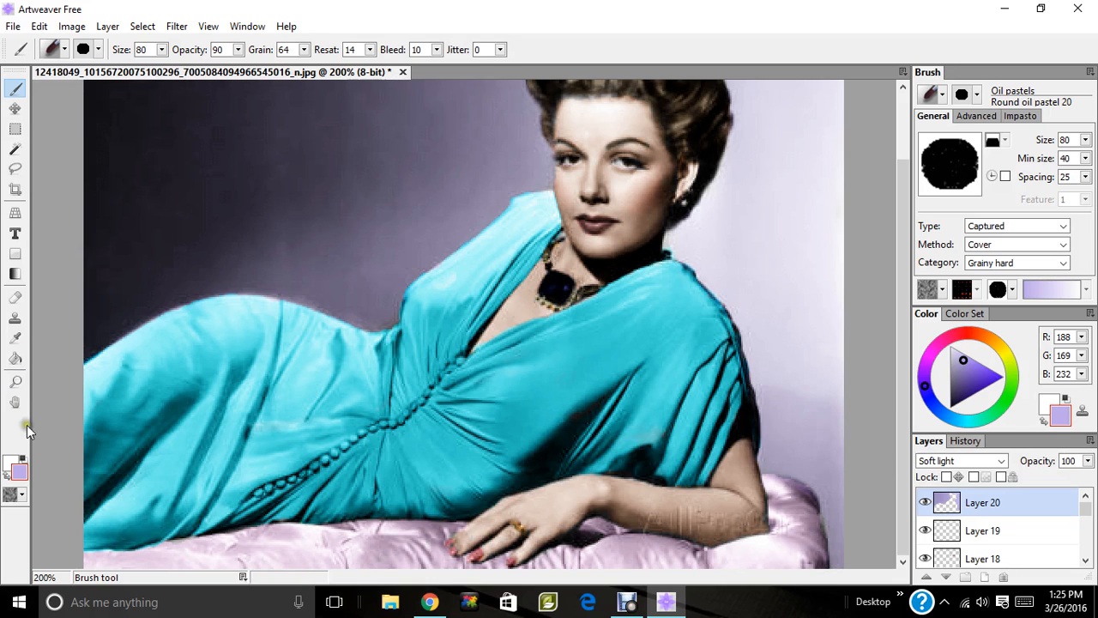
click(15, 381)
click(225, 49)
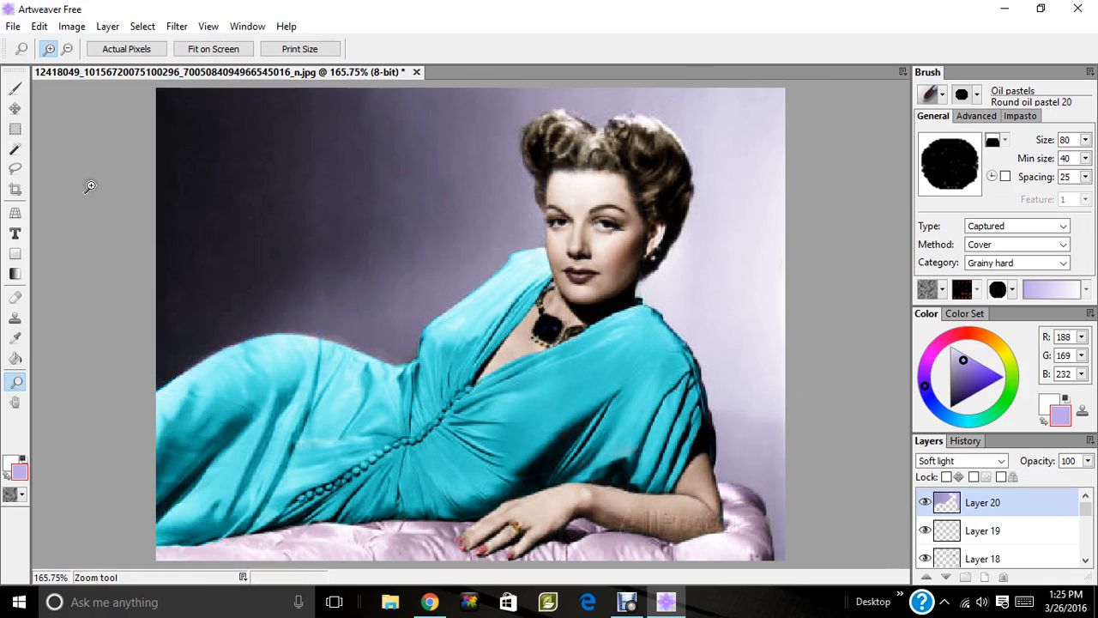
Flatten the image to merge all the color layers into one.
click(111, 28)
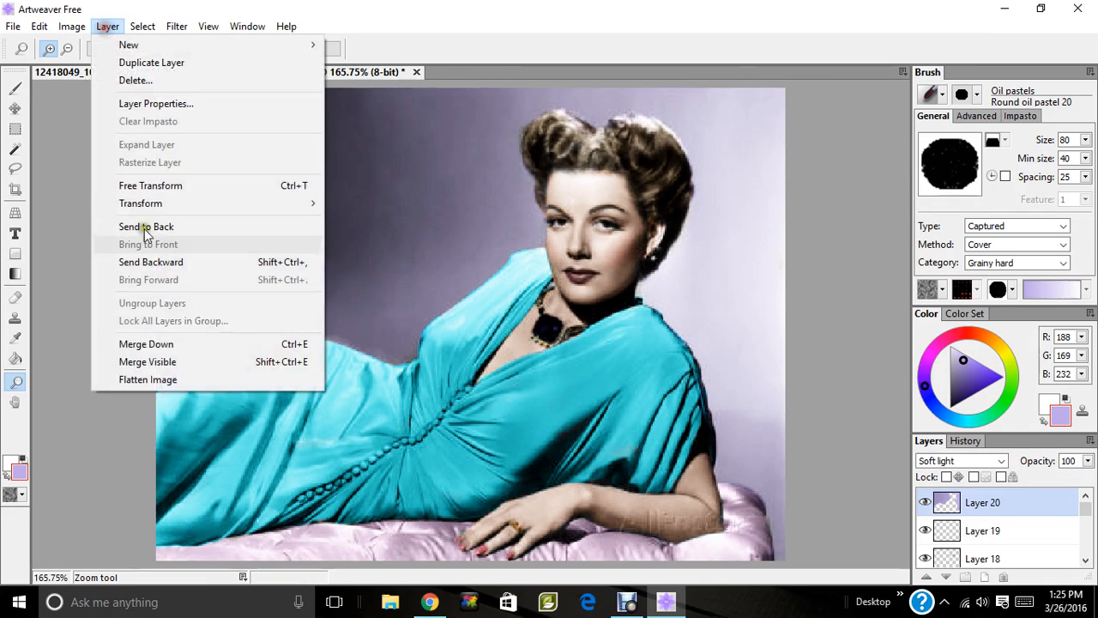
click(150, 380)
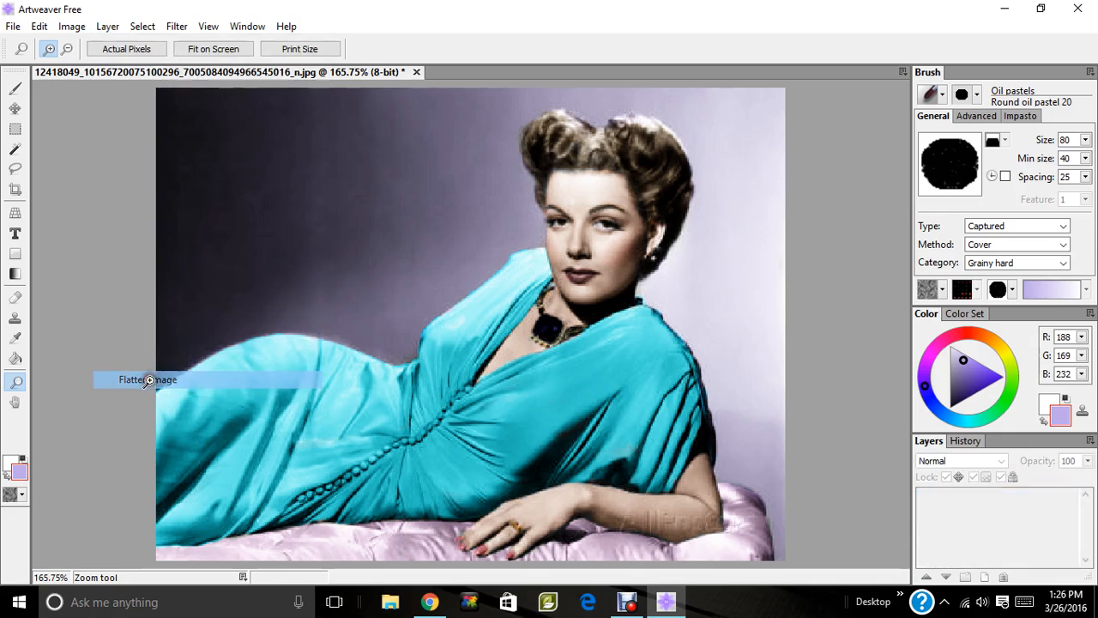
Try a low-radius Gaussian Blur on the flattened image and undo it.
click(176, 27)
mouse_move(200, 74)
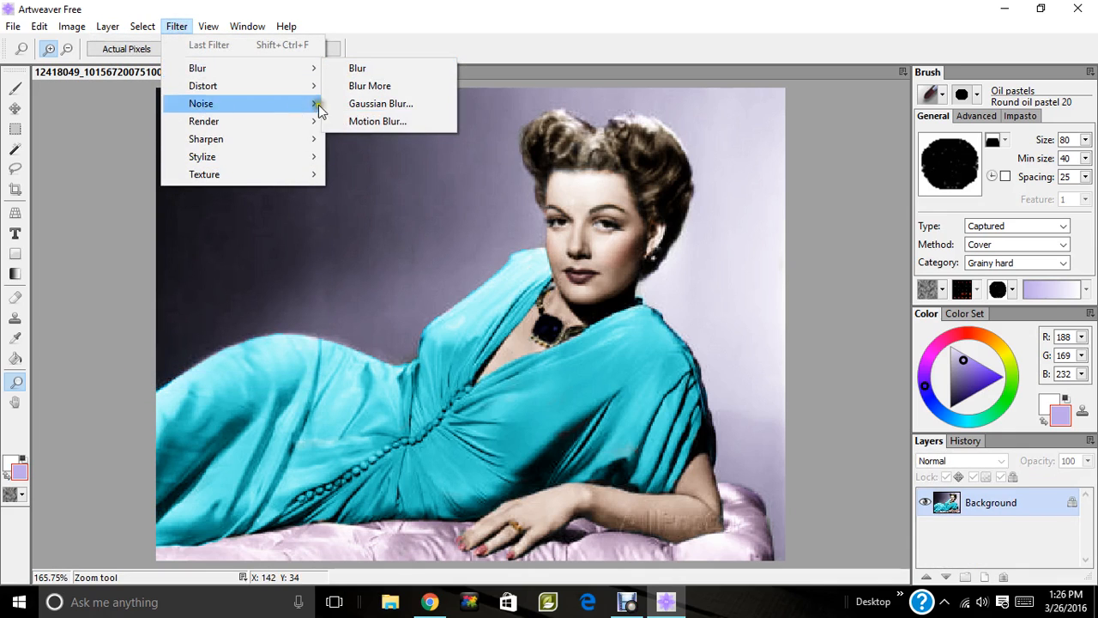
mouse_move(267, 88)
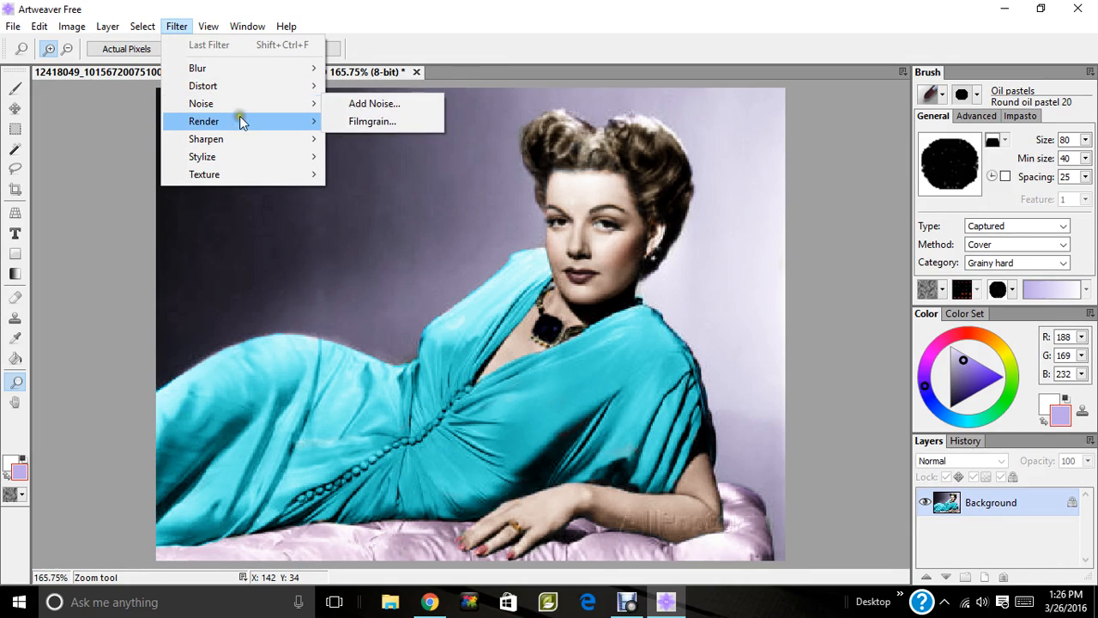
mouse_move(239, 126)
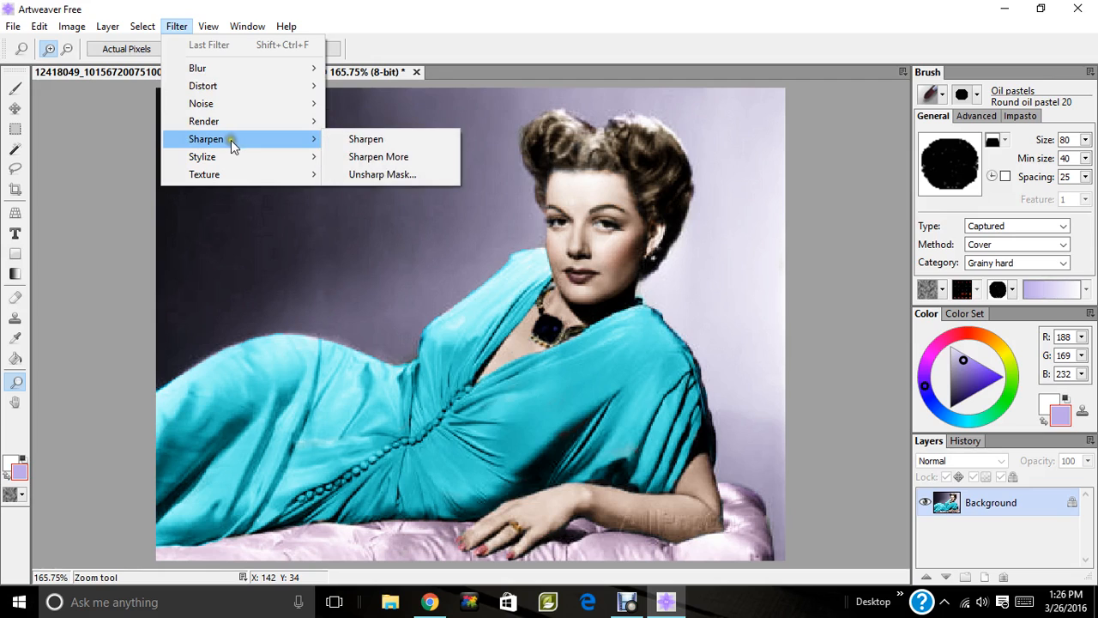
mouse_move(226, 160)
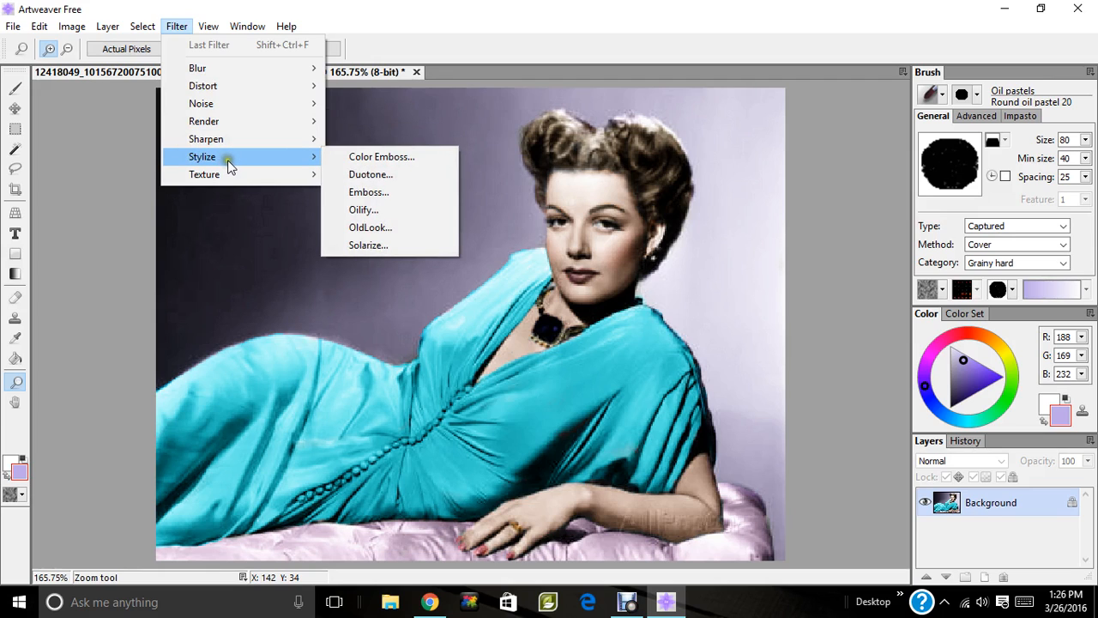
mouse_move(219, 179)
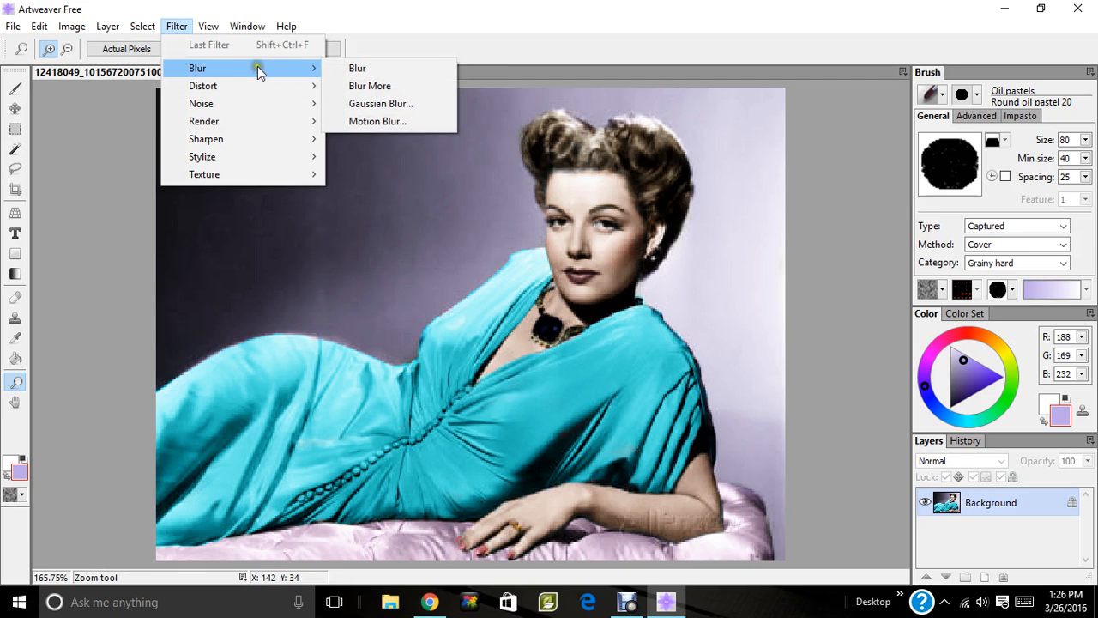
click(363, 104)
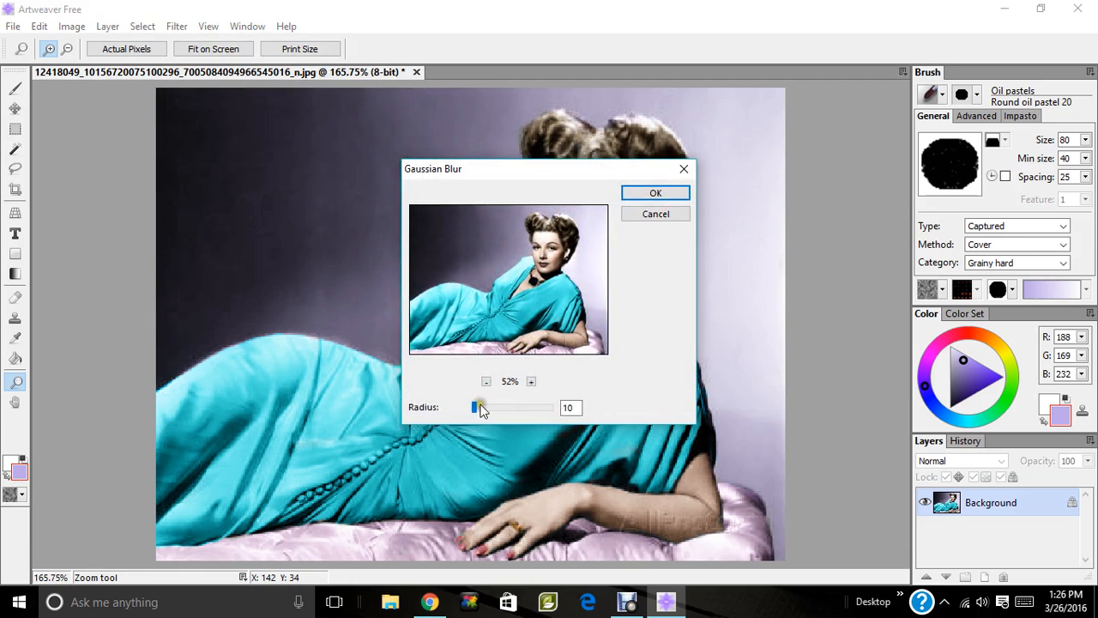
click(479, 410)
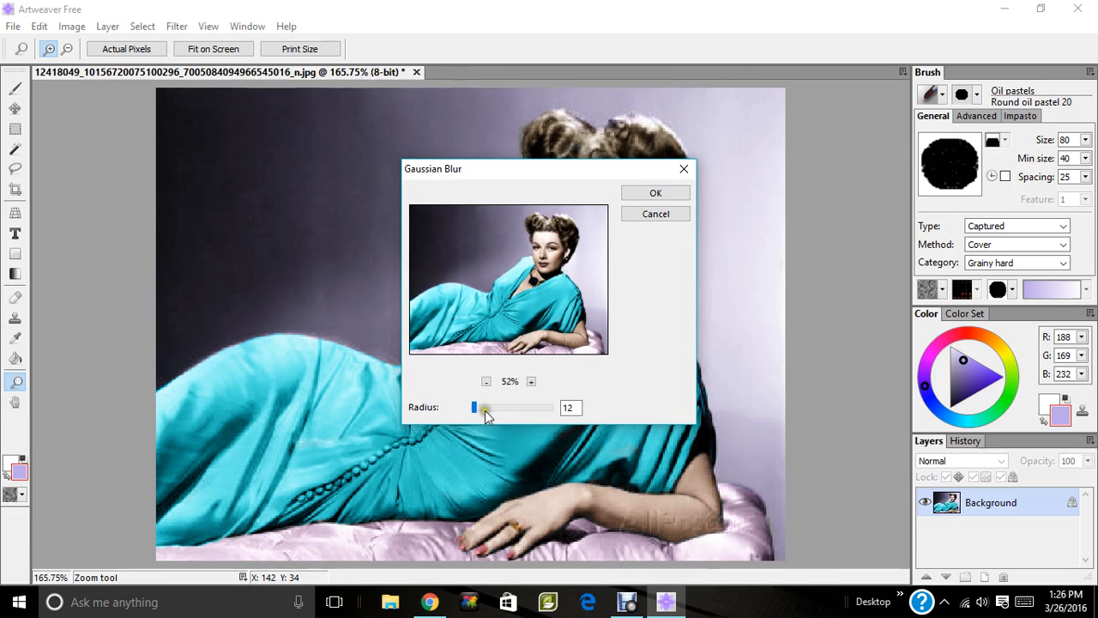
click(488, 408)
click(667, 193)
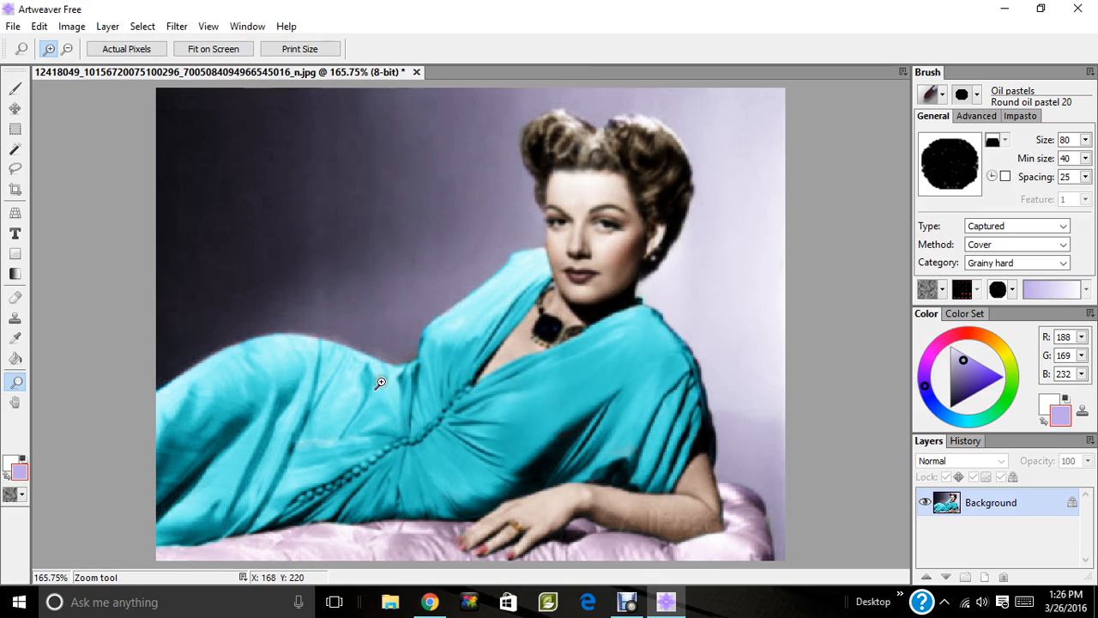
click(40, 25)
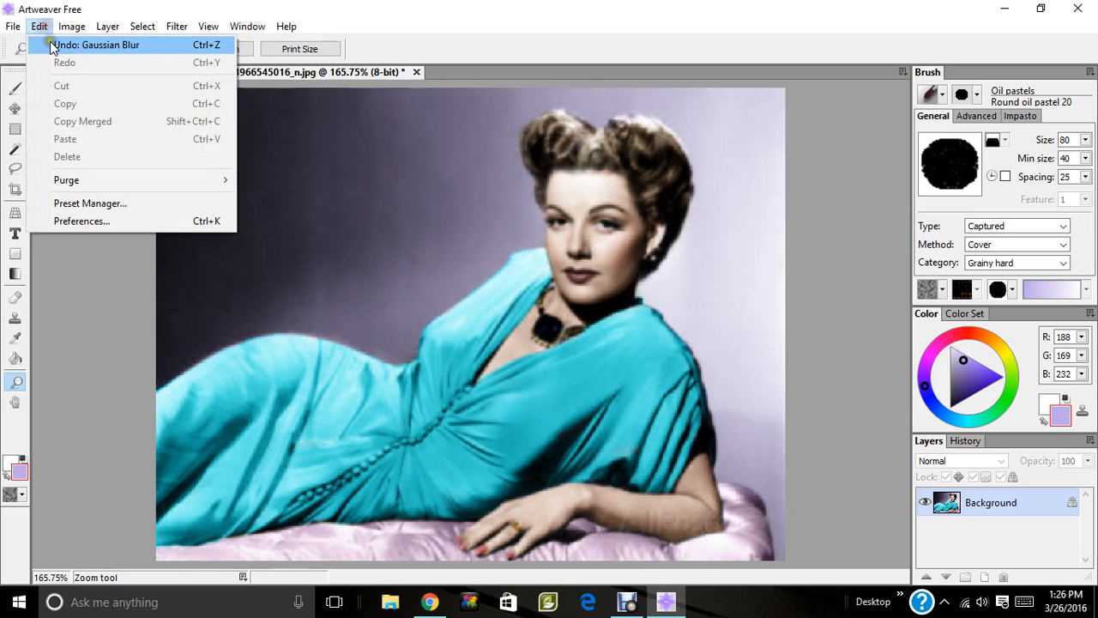
click(60, 42)
Try the plain Blur filter on the whole image and undo it.
click(177, 25)
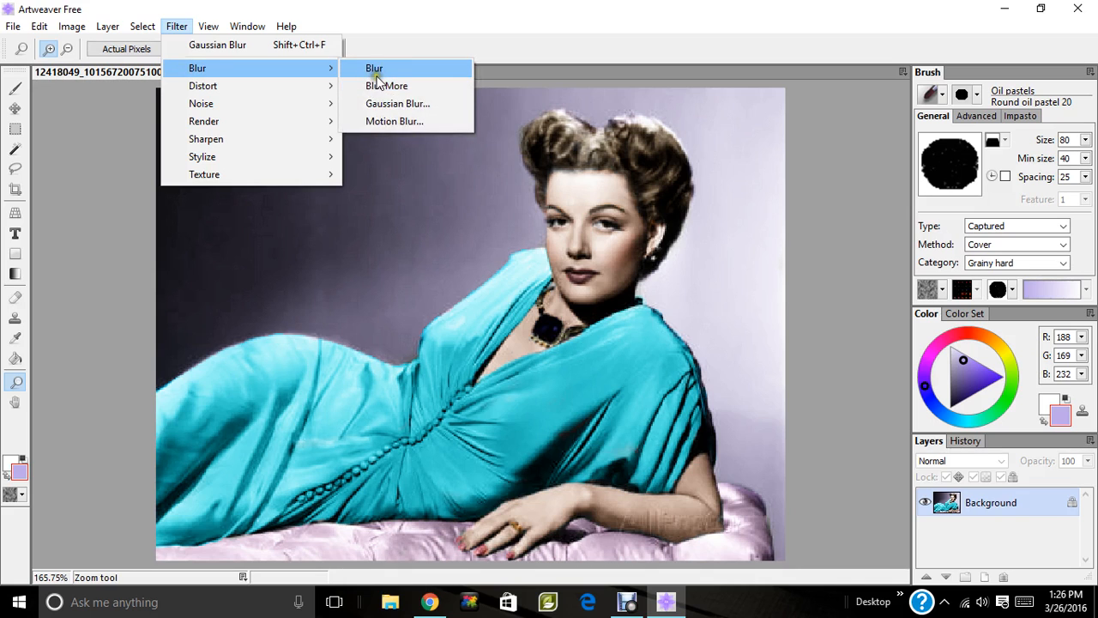
click(375, 68)
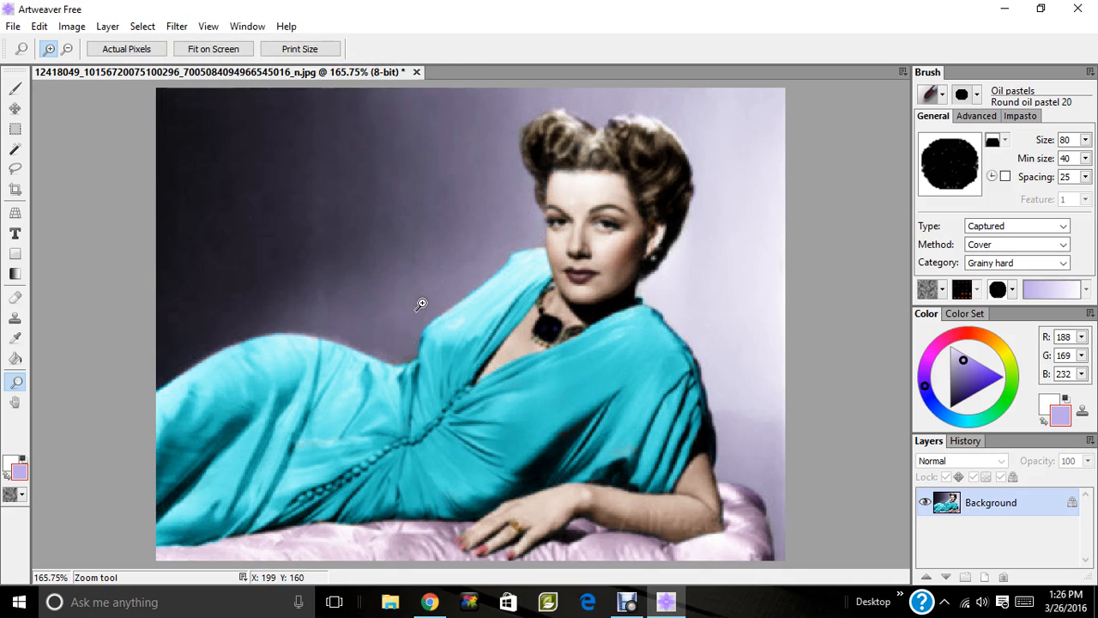
click(38, 26)
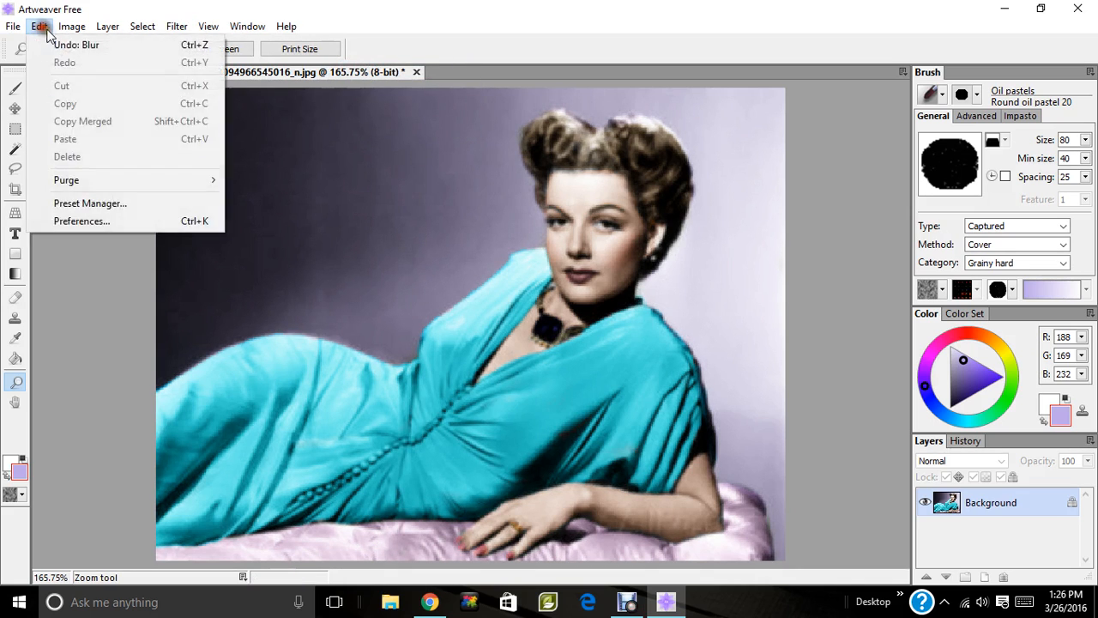
click(53, 43)
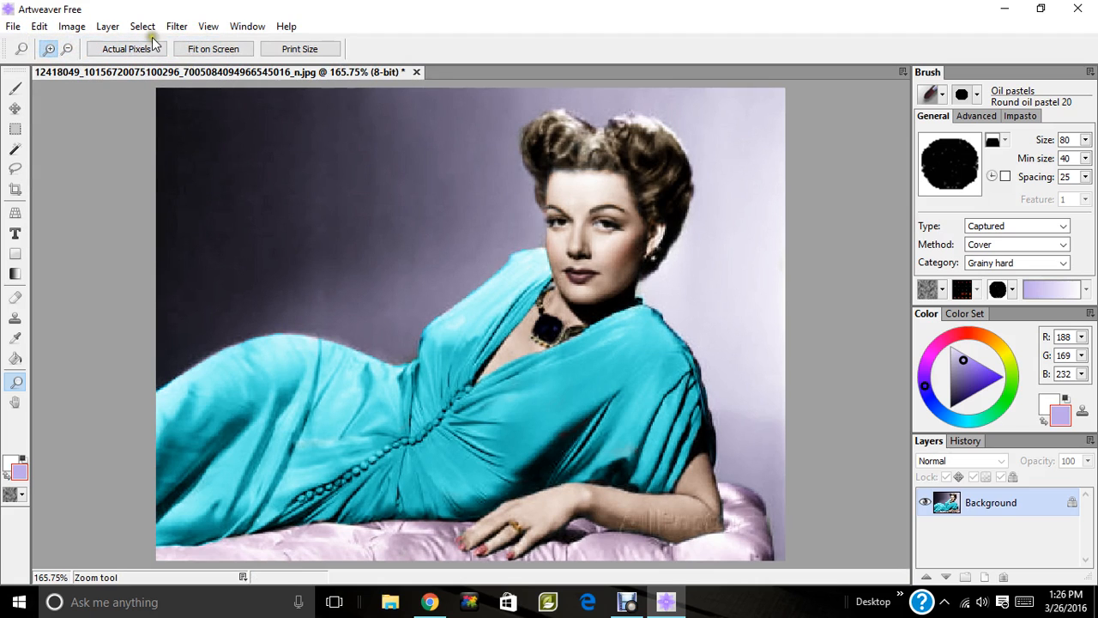
Apply a Gaussian Blur with a radius of 8 to the flattened image.
click(176, 26)
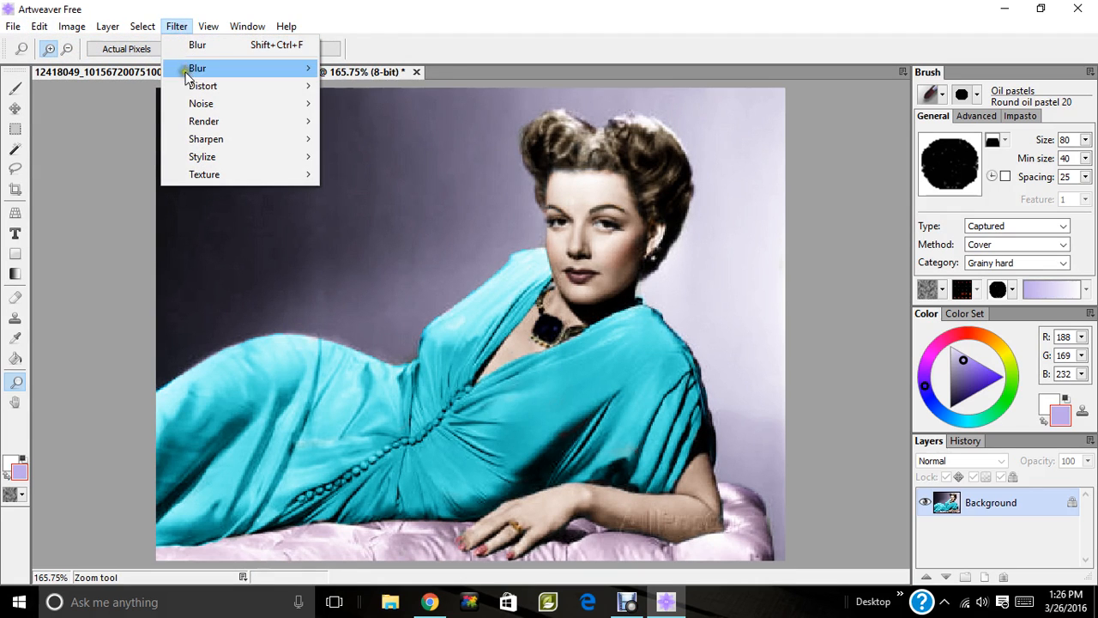
click(198, 69)
click(357, 105)
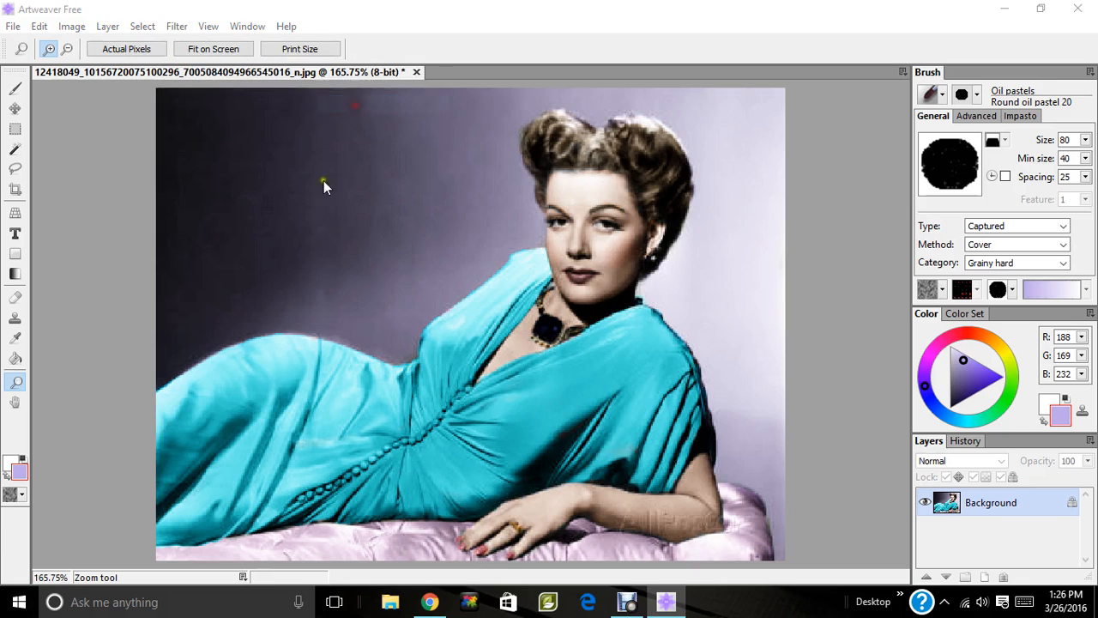
drag(475, 410, 479, 411)
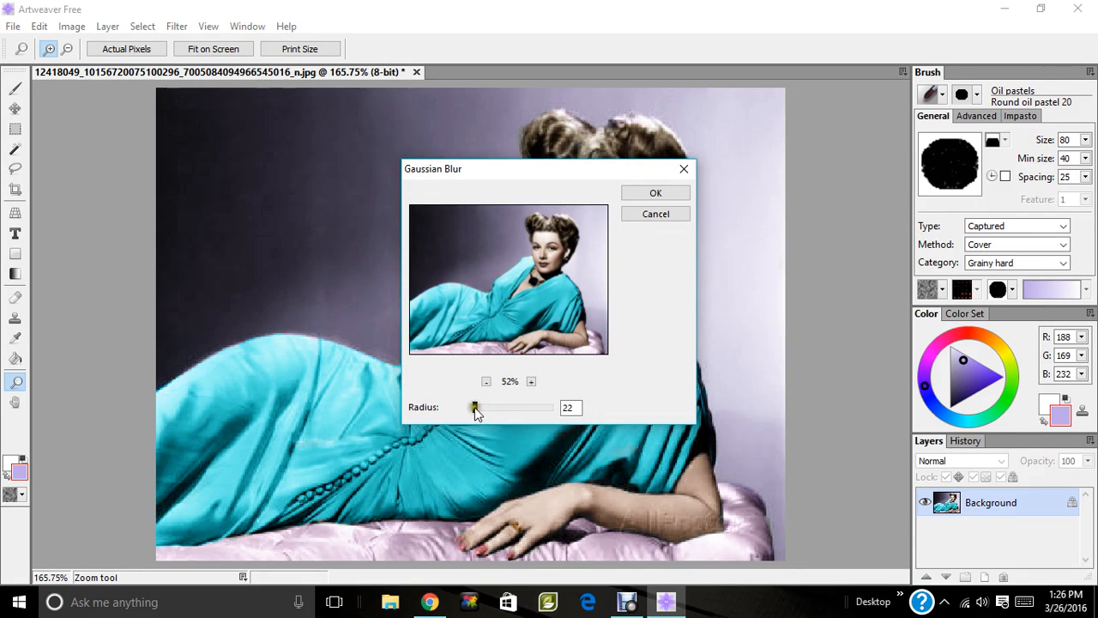
drag(475, 407, 475, 406)
text(8)
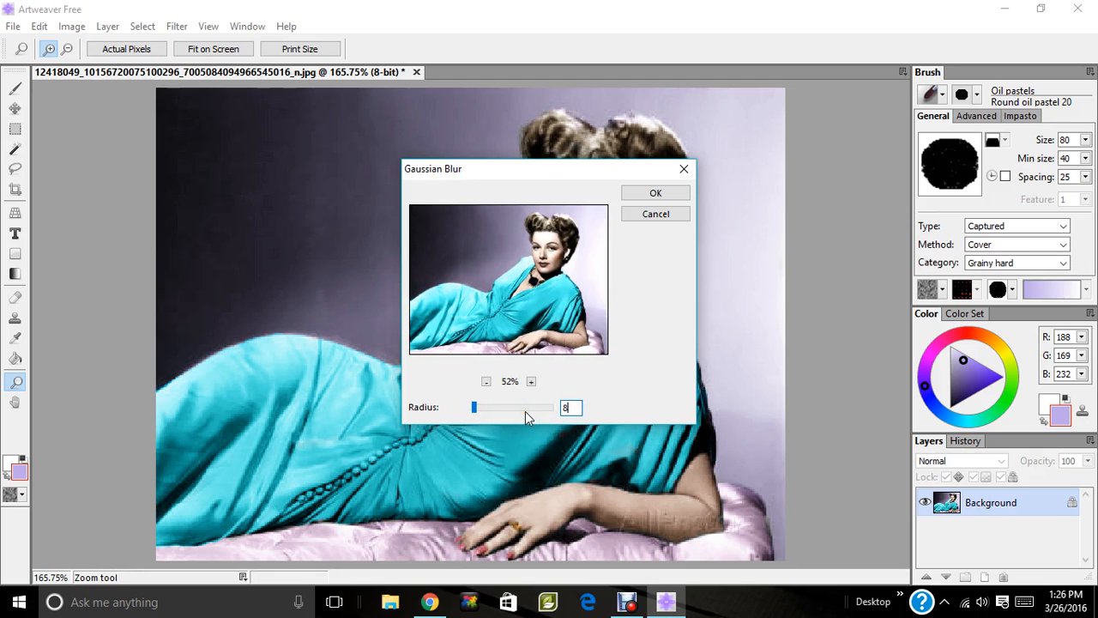
click(651, 196)
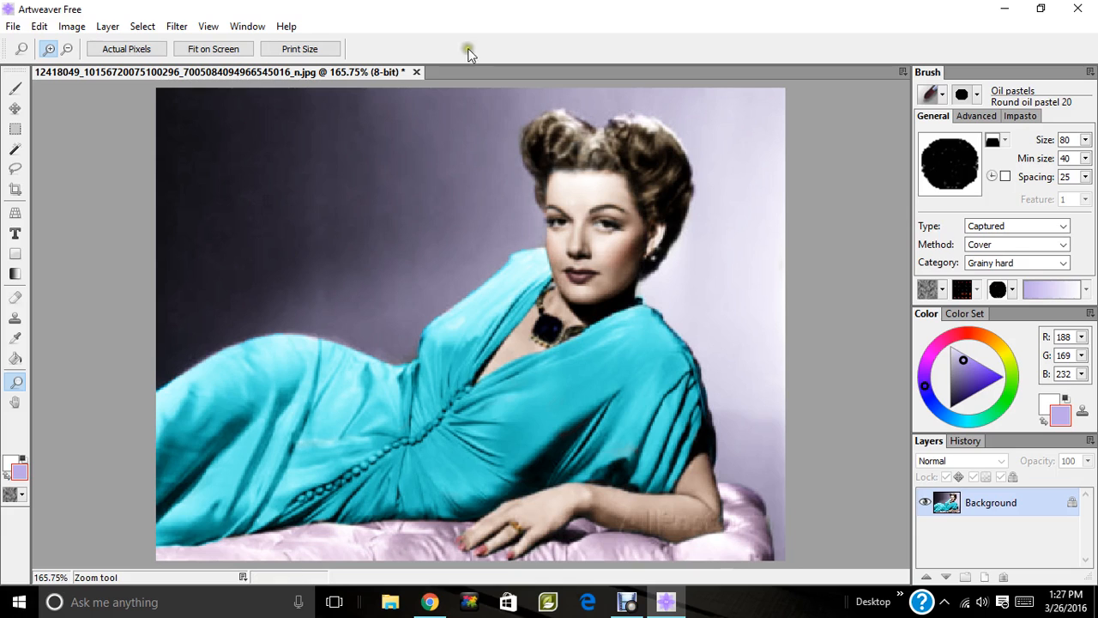
Start saving the image as a new file, choosing the Desktop folder and the JPEG format.
click(11, 26)
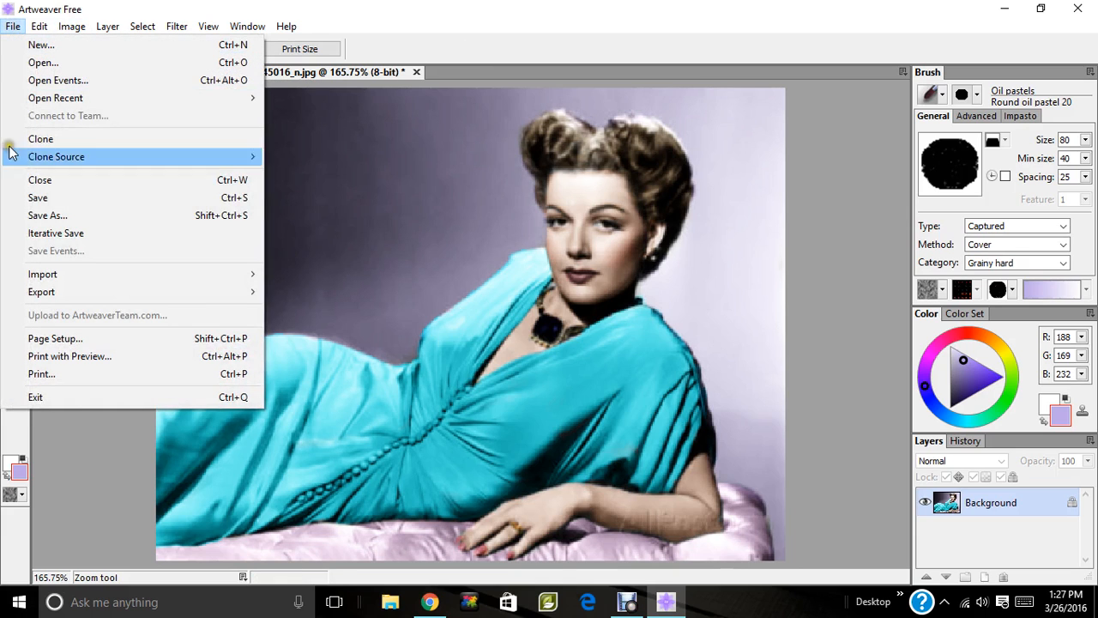
click(26, 217)
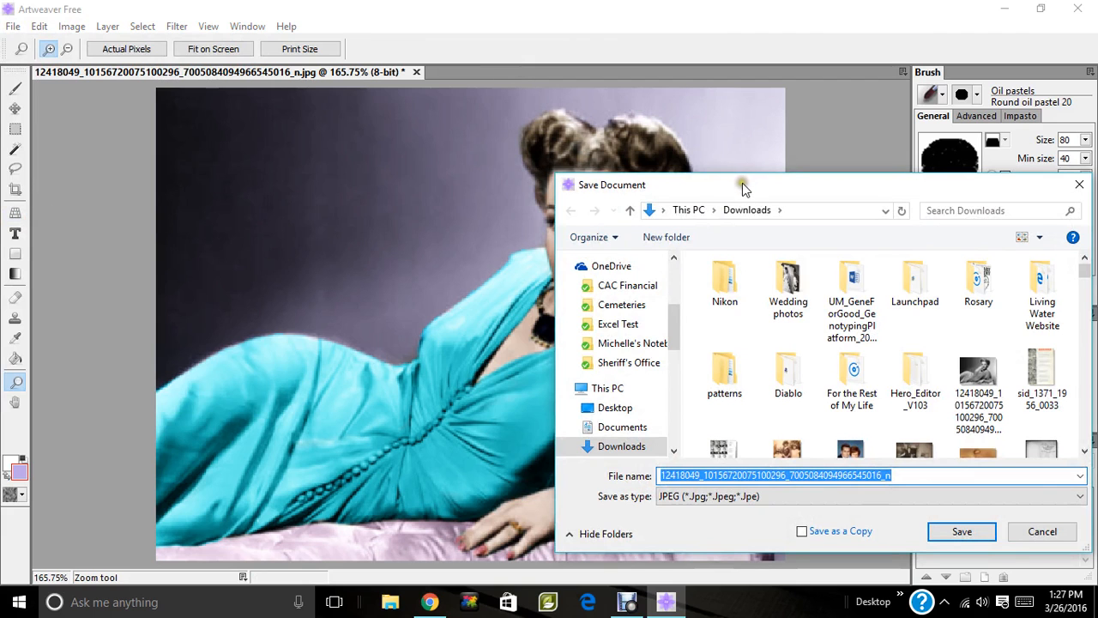
drag(742, 183, 245, 151)
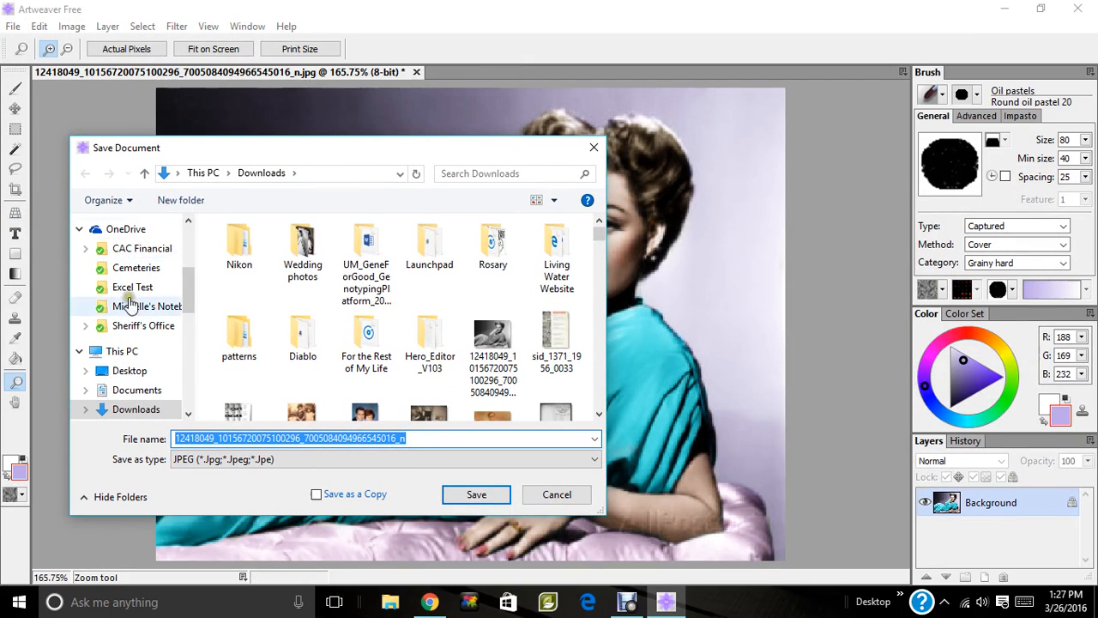
click(104, 371)
click(400, 439)
click(270, 464)
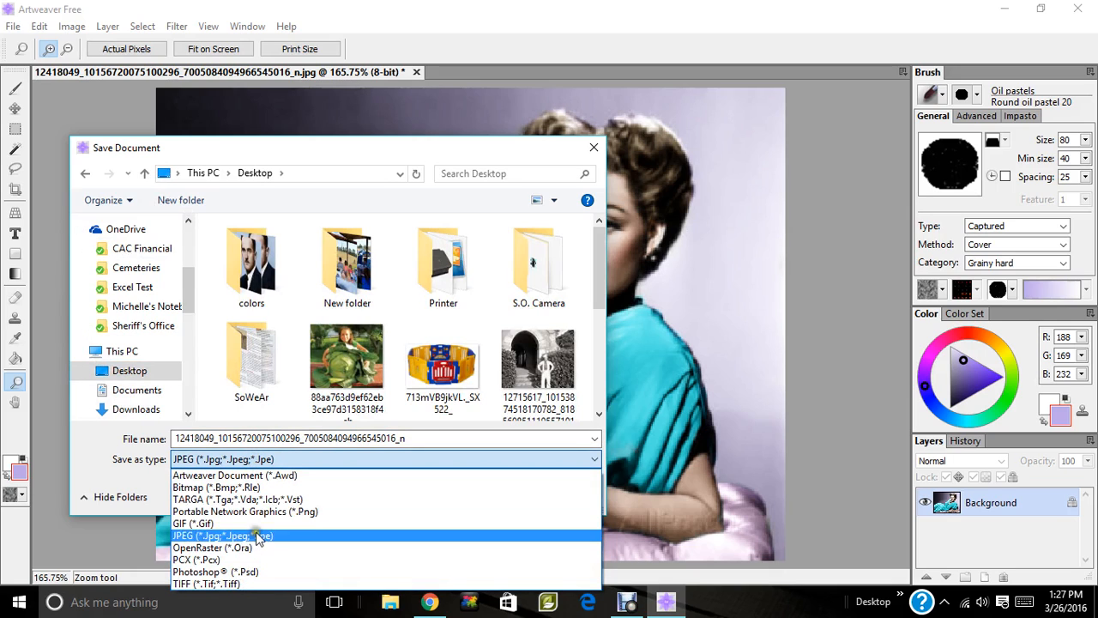
click(253, 535)
click(317, 459)
click(277, 535)
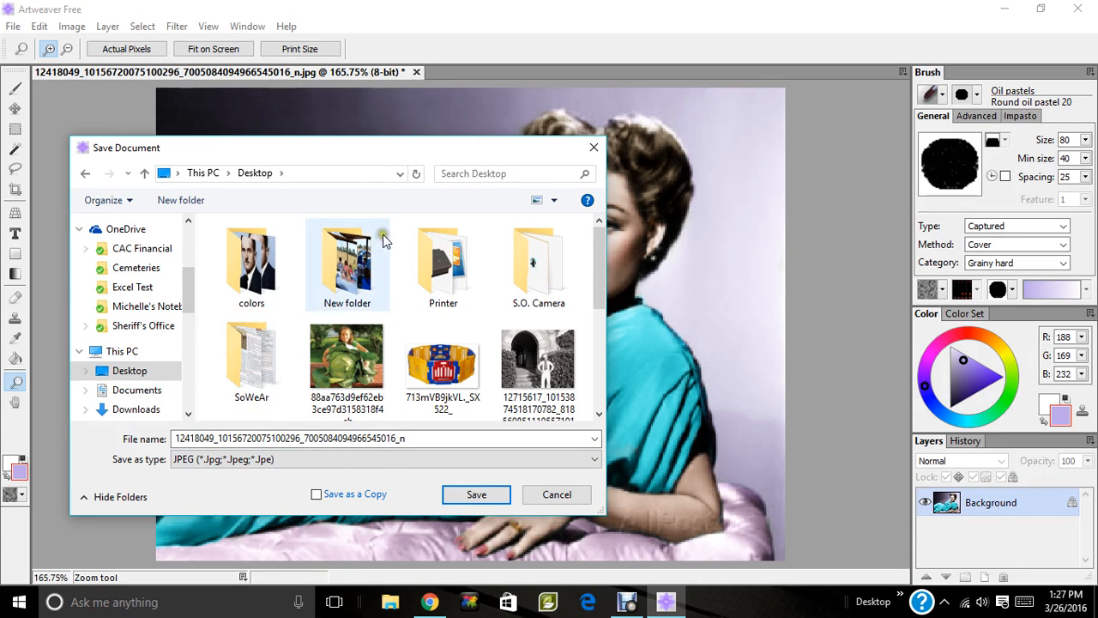
Save the JPEG under its existing file name with the quality set to 100.
click(421, 439)
click(418, 438)
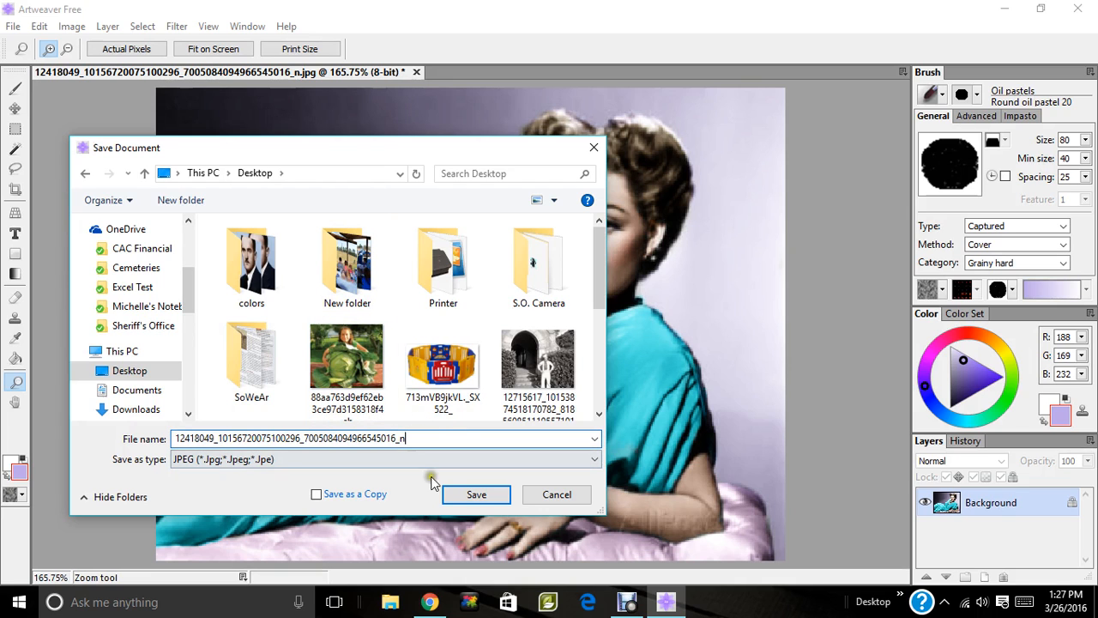
click(476, 495)
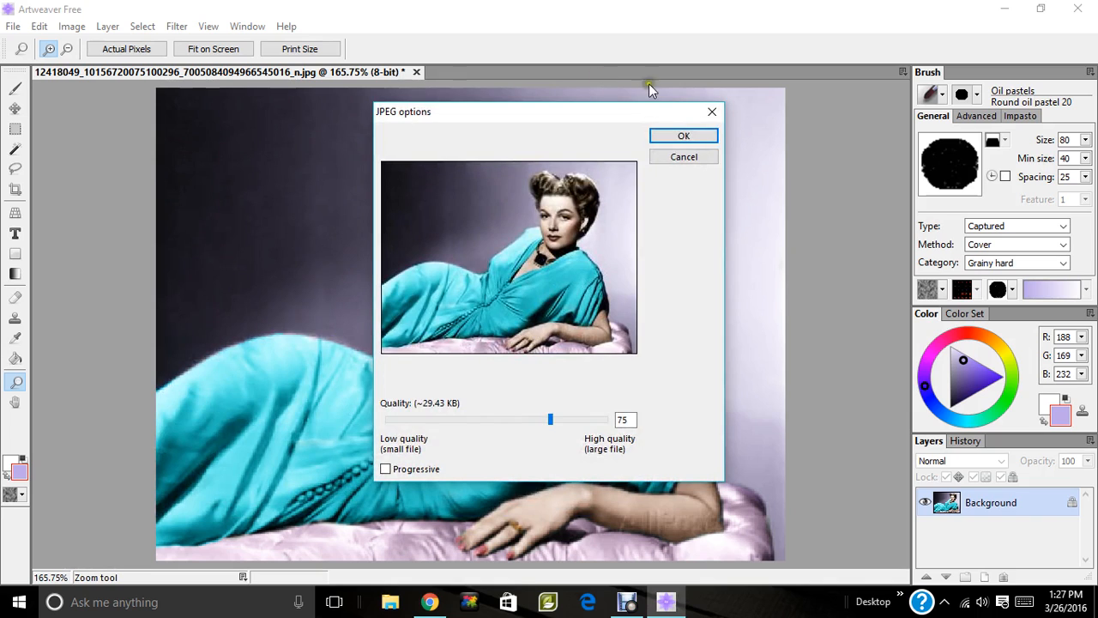
drag(555, 426, 406, 453)
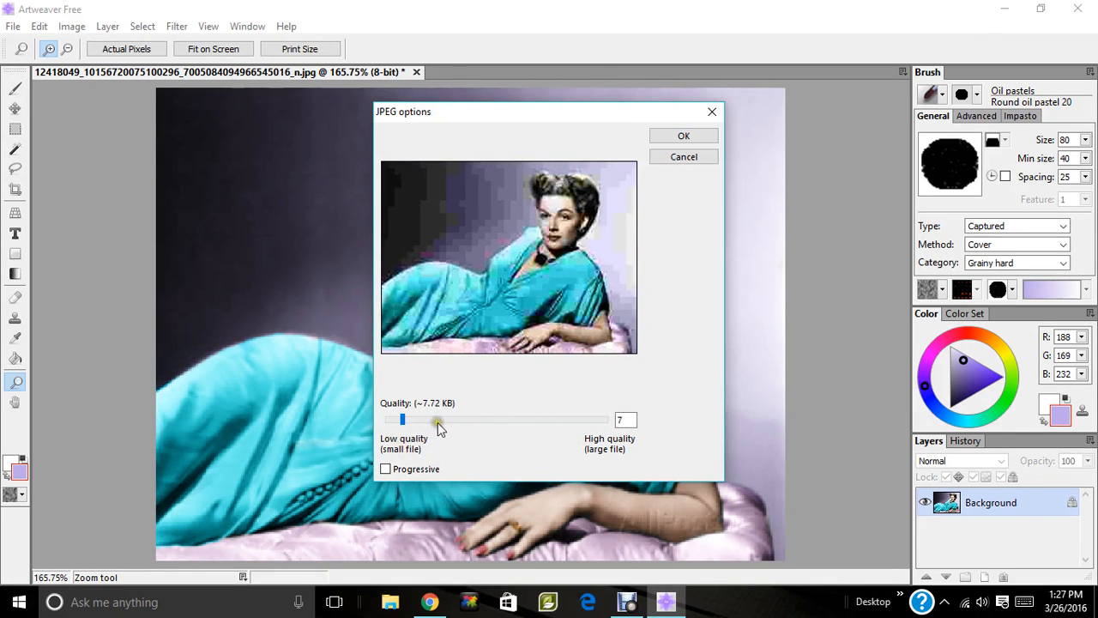
drag(418, 425, 574, 453)
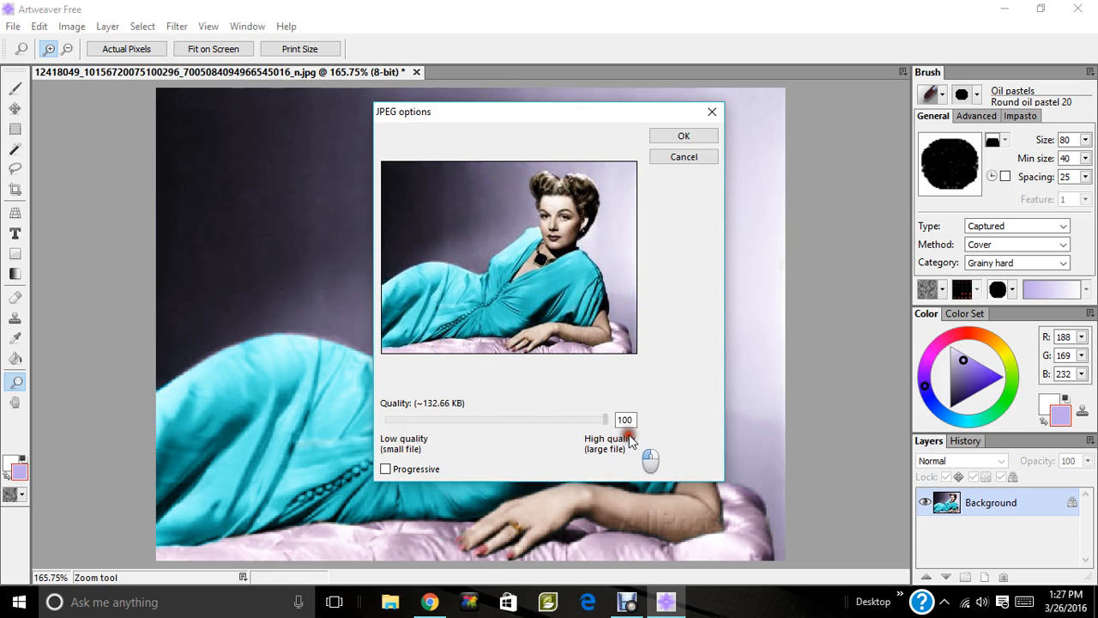
click(663, 136)
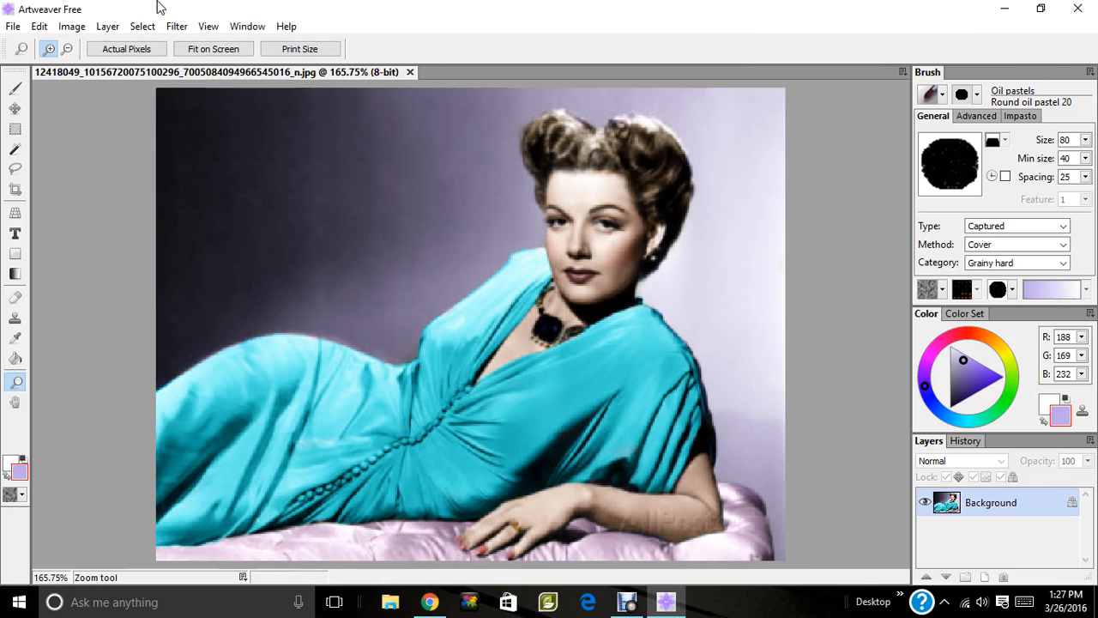
View the About Artweaver information to check the program version, and close it.
click(286, 27)
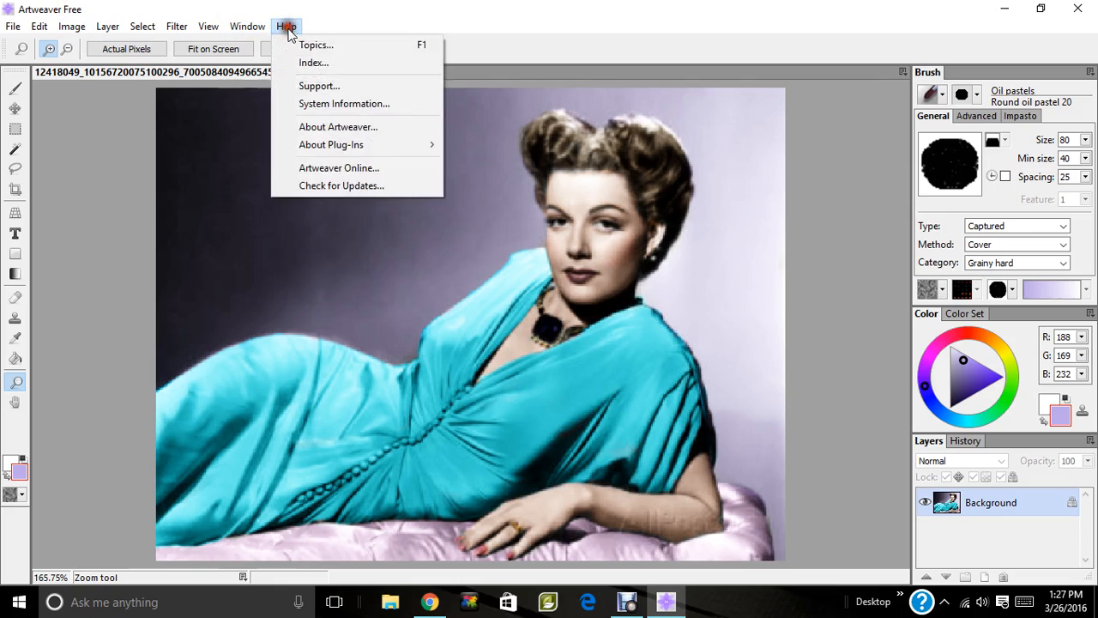
click(302, 127)
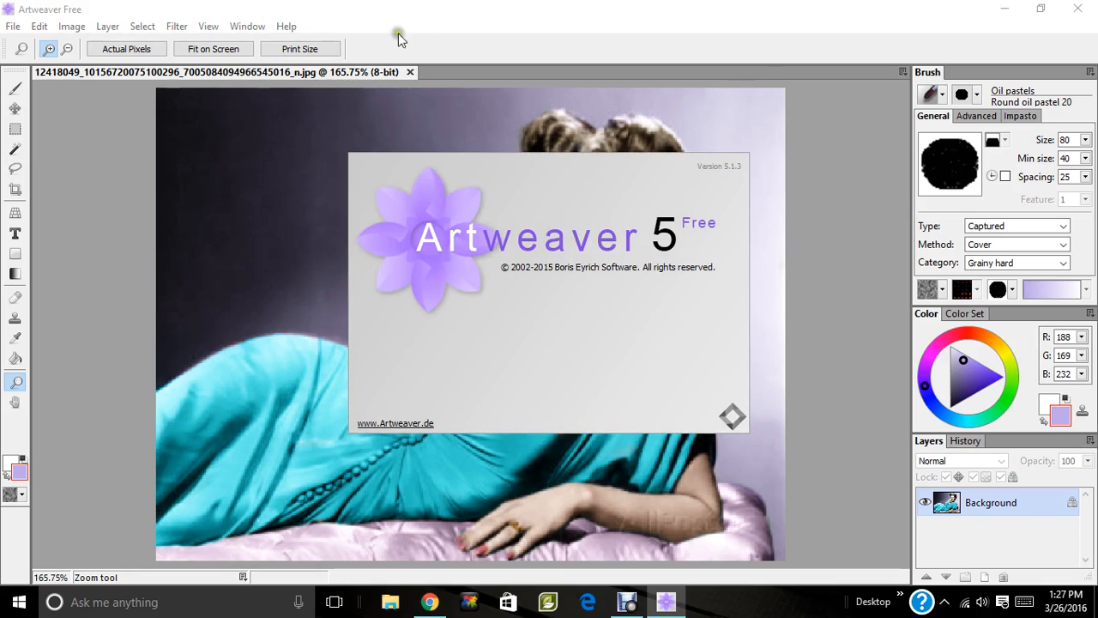
click(606, 246)
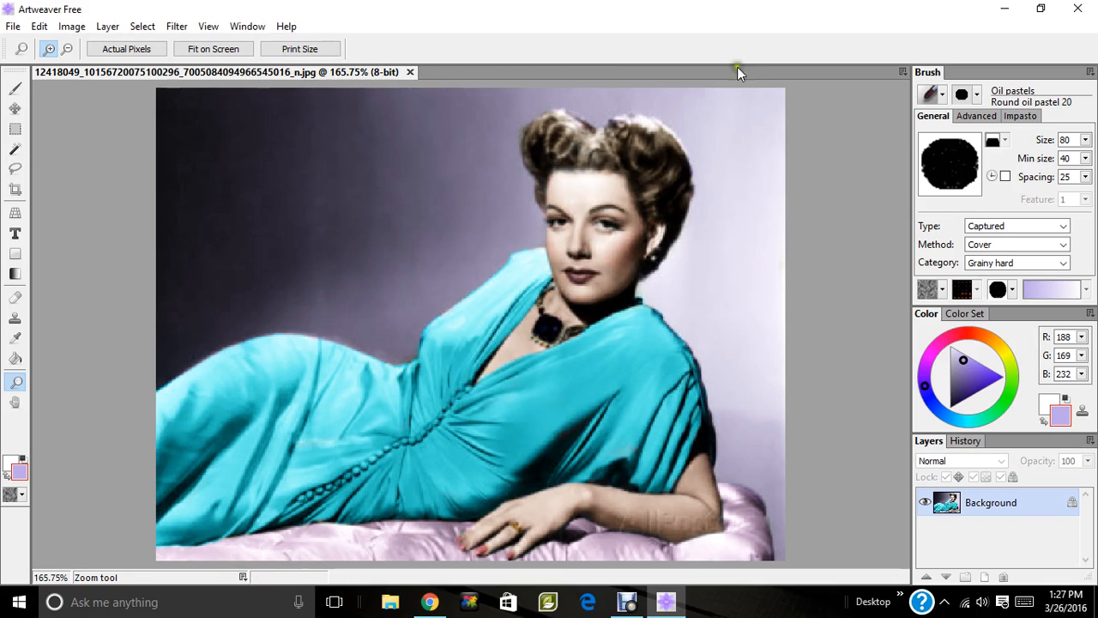